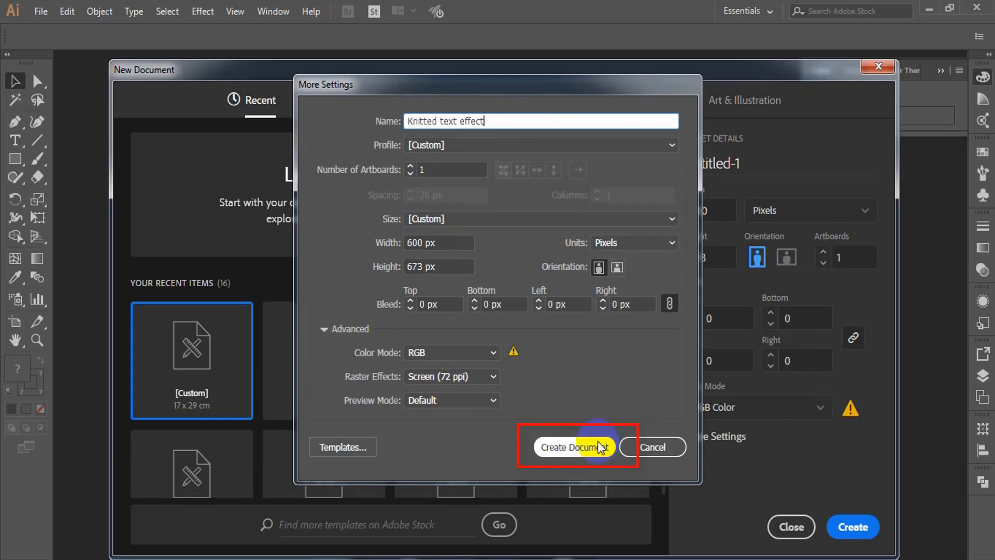
- Create the 600 x 673 px RGB document named Knitted text effect and show its grid
left_click(598, 446)
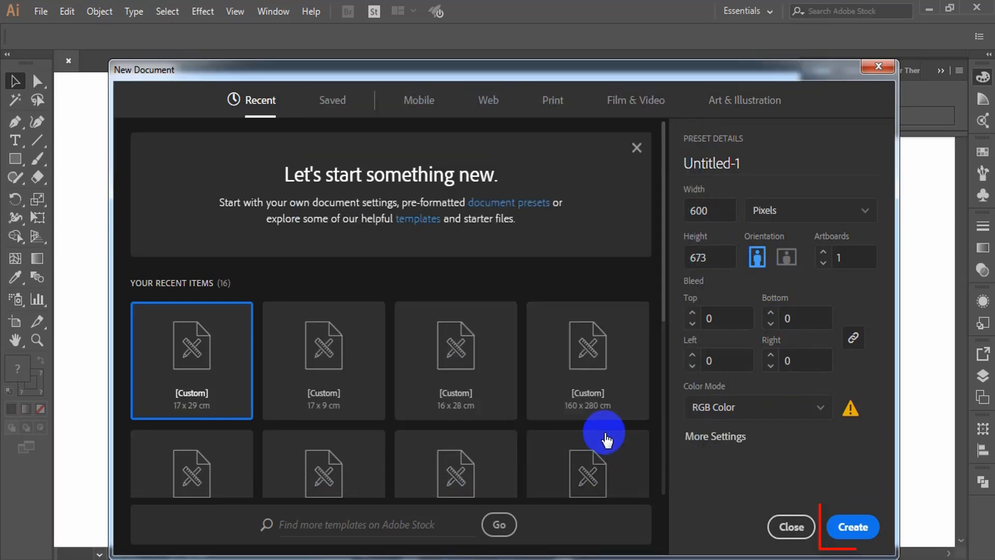
left_click(862, 528)
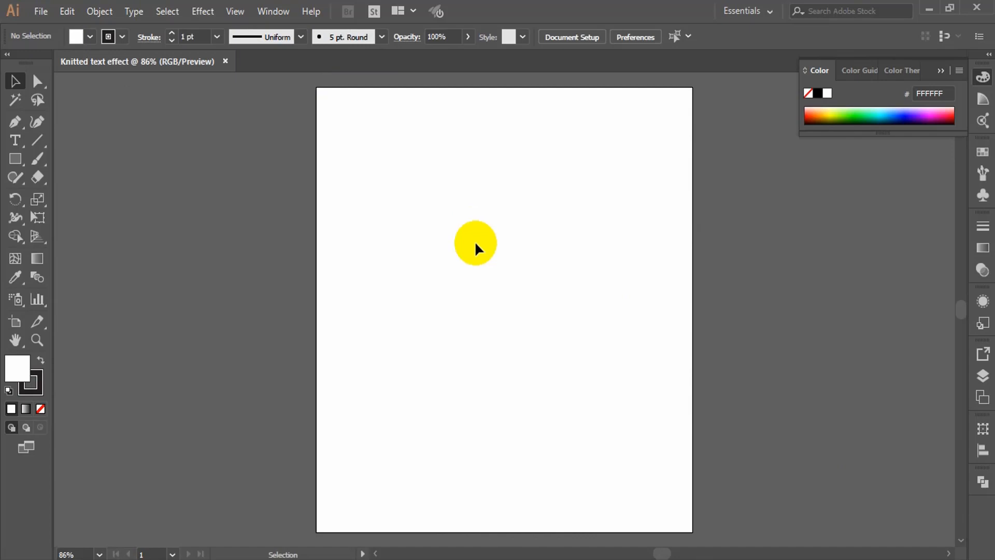
left_click(234, 11)
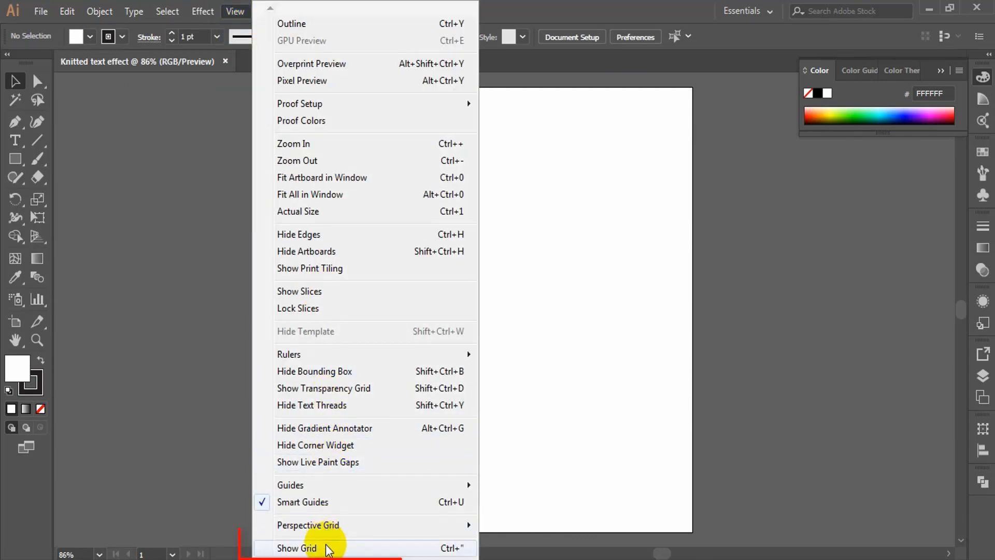
left_click(327, 548)
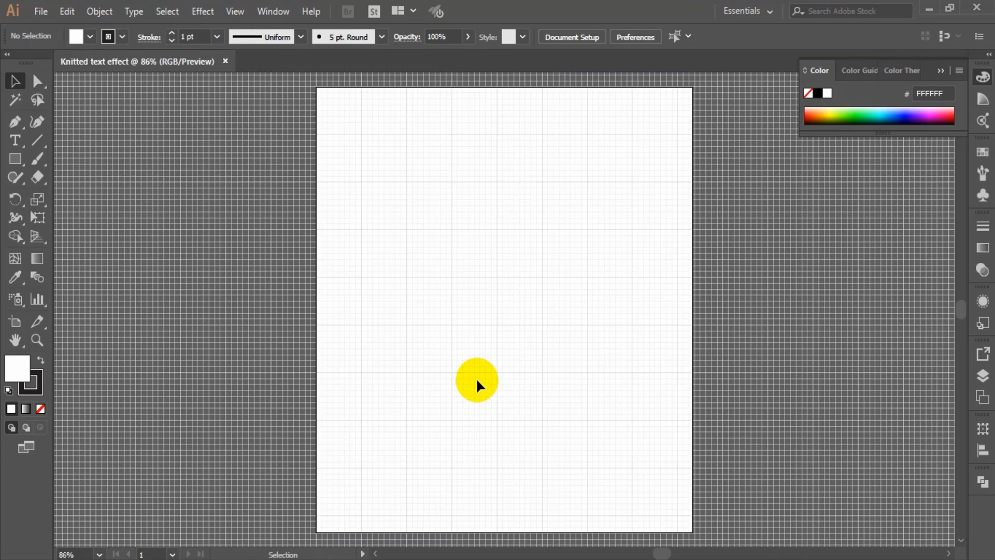
- In the grid preferences, set a gridline every 1 px with 1 subdivision and turn off Show Pixel Grid
left_click(67, 11)
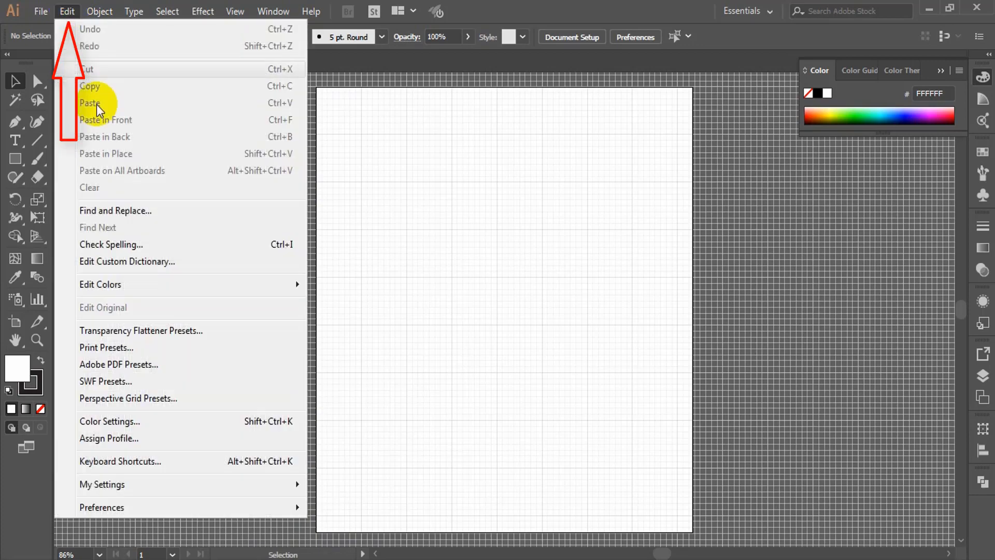
mouse_move(162, 508)
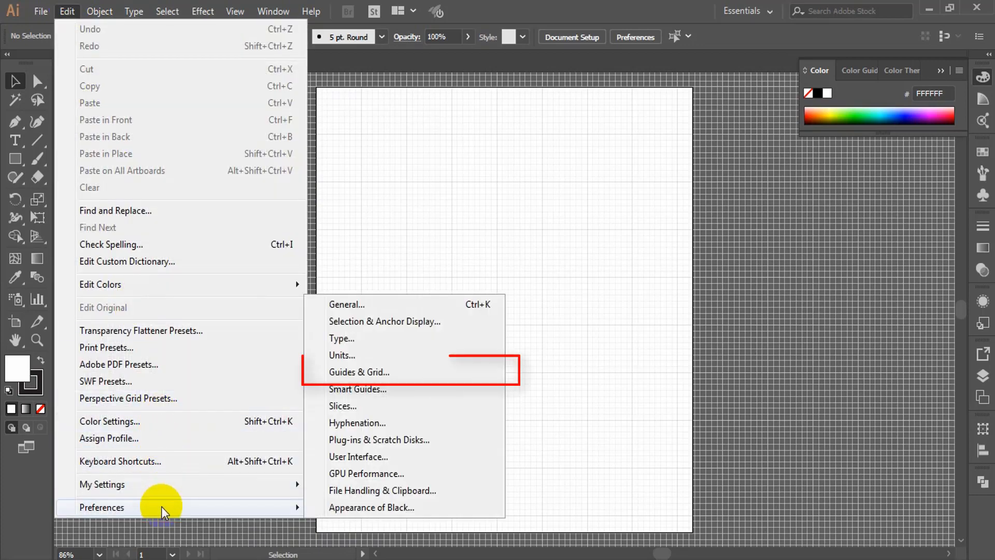
left_click(353, 371)
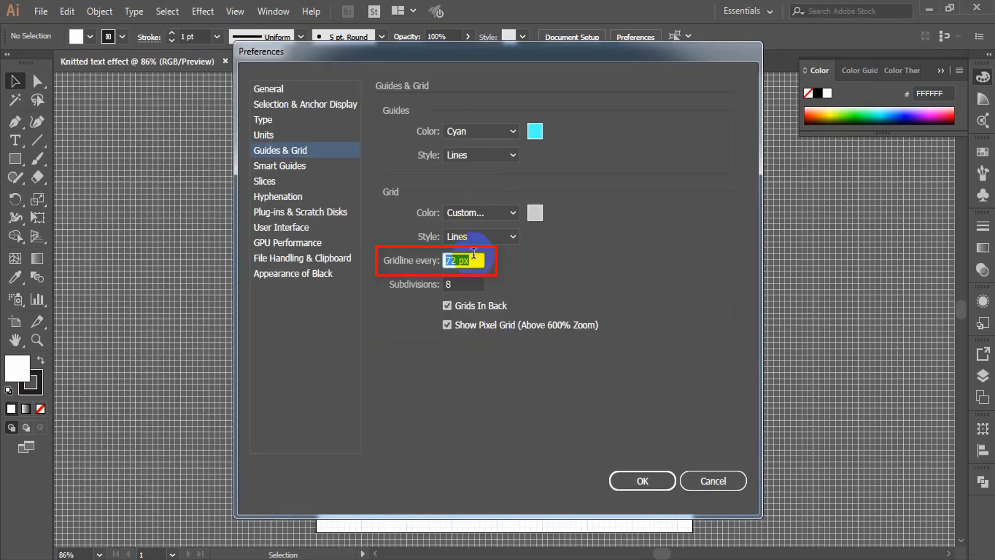
type("1")
key("Tab")
type("1")
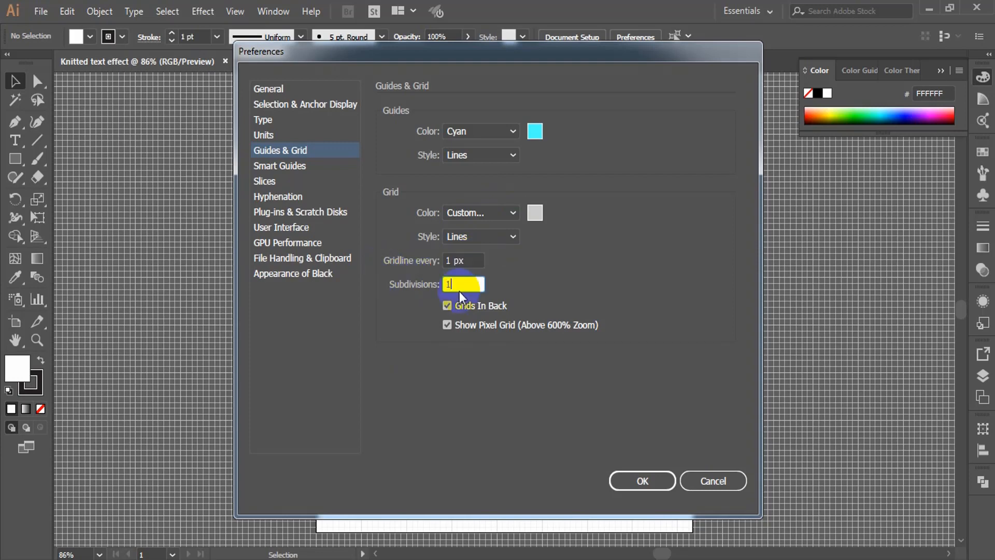
left_click(452, 326)
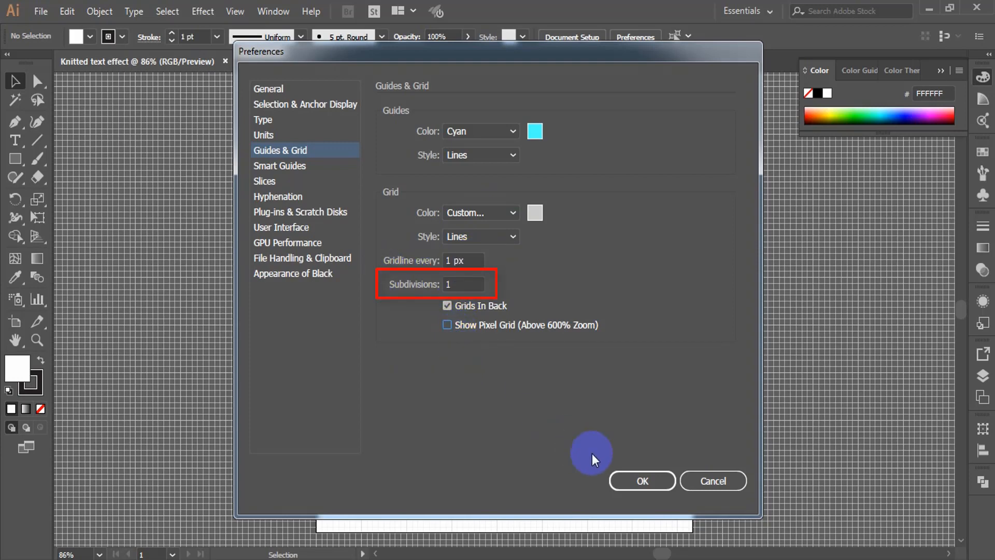
left_click(641, 474)
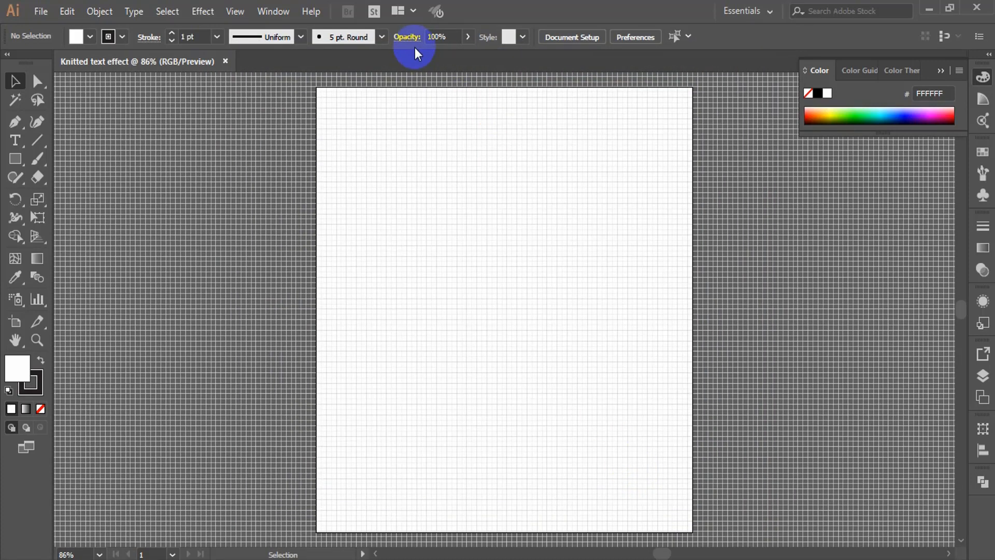
- Show the Info panel and move it up beside the tools, clear of the artboard
left_click(273, 11)
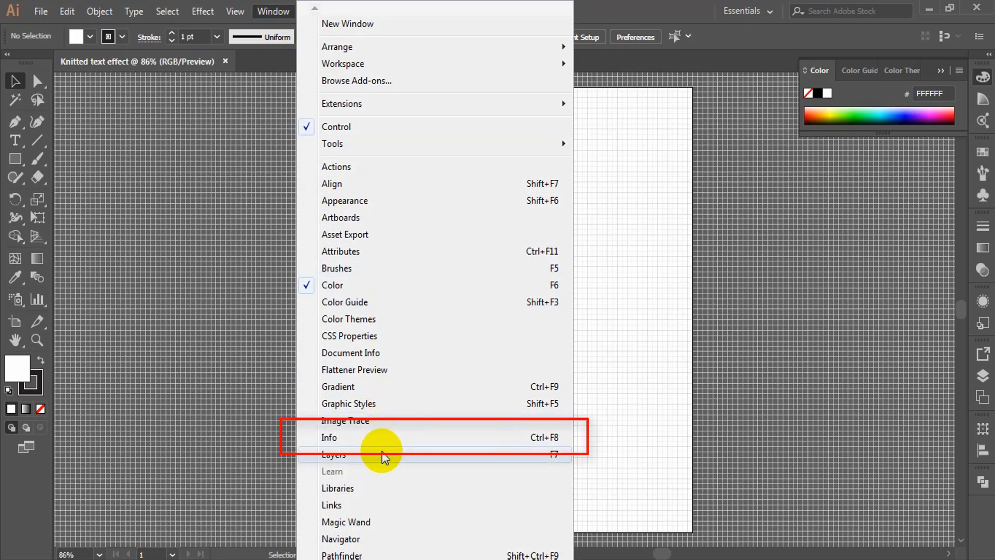
left_click(386, 437)
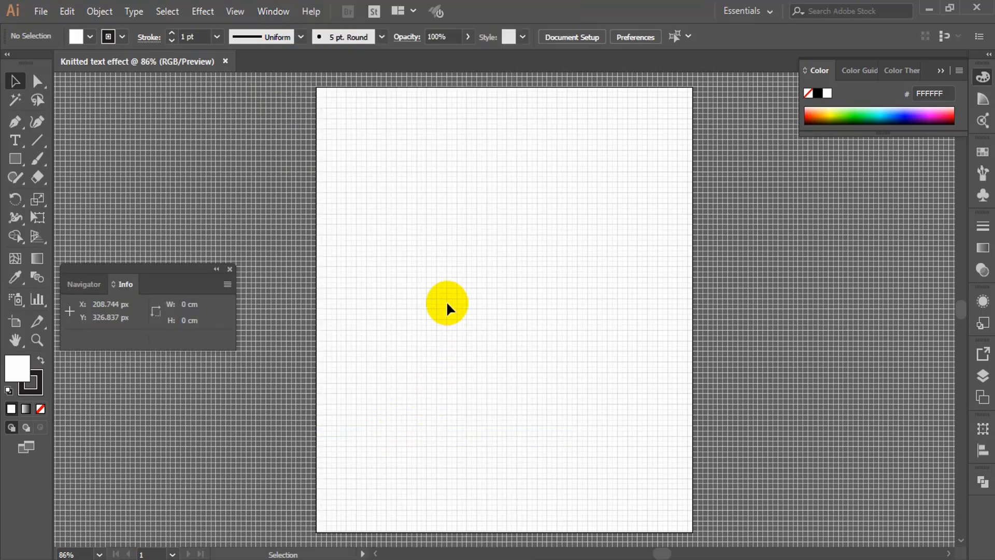
left_click_drag(167, 259, 167, 81)
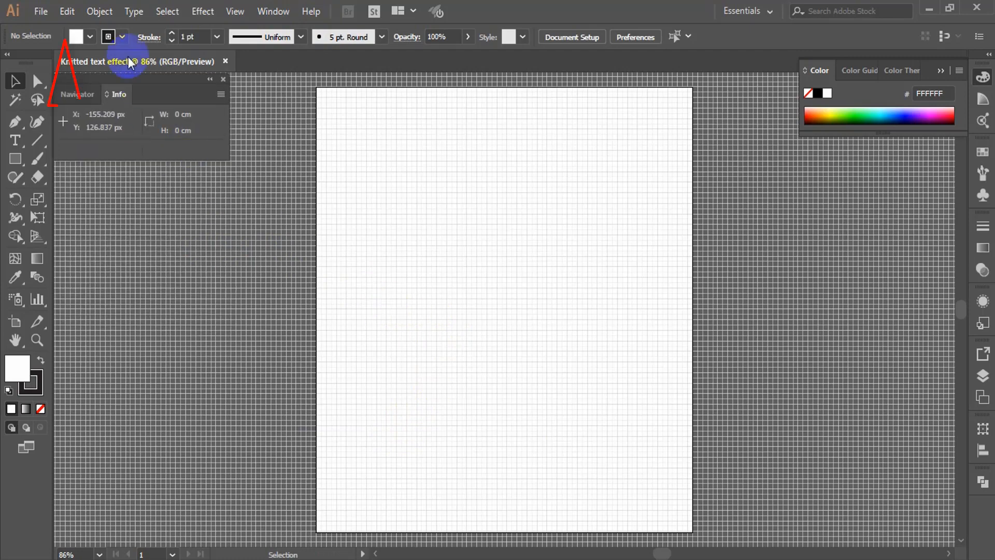
- Set the general measurement units to Pixels in the preferences
left_click(67, 11)
mouse_move(162, 508)
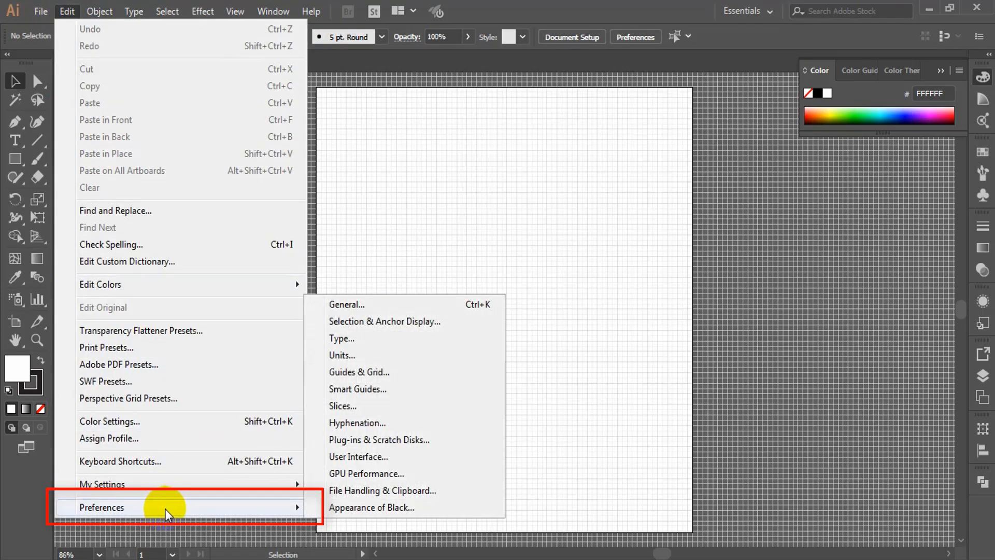
left_click(377, 356)
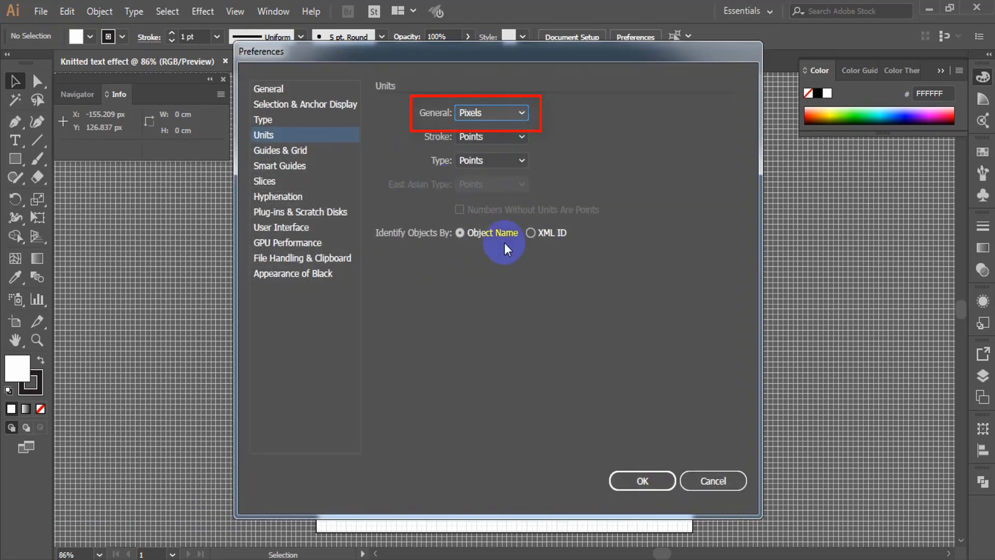
left_click(660, 486)
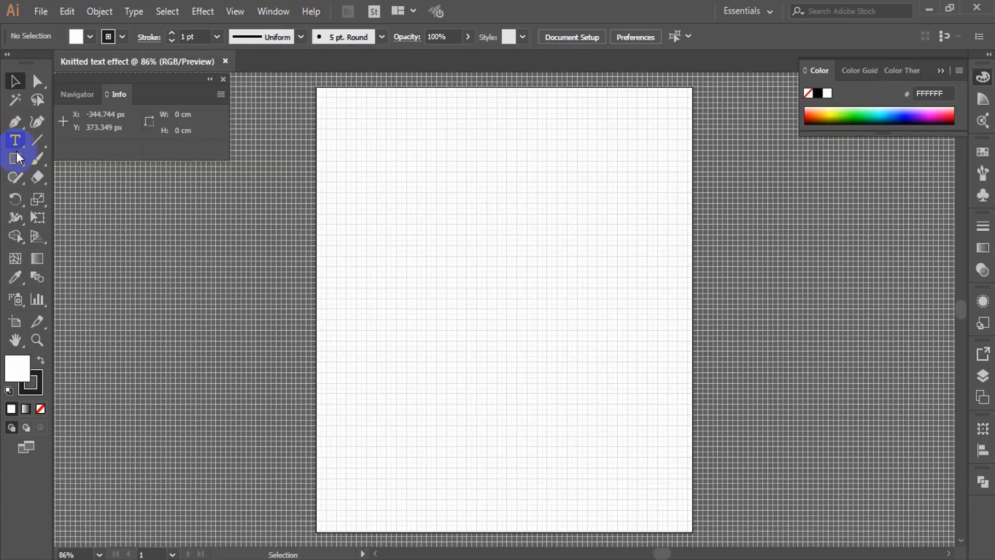
- Choose the Ellipse tool, remove the stroke, and set the fill to R 141, G 198, B 63
left_click(15, 157)
left_click_drag(15, 157, 74, 195)
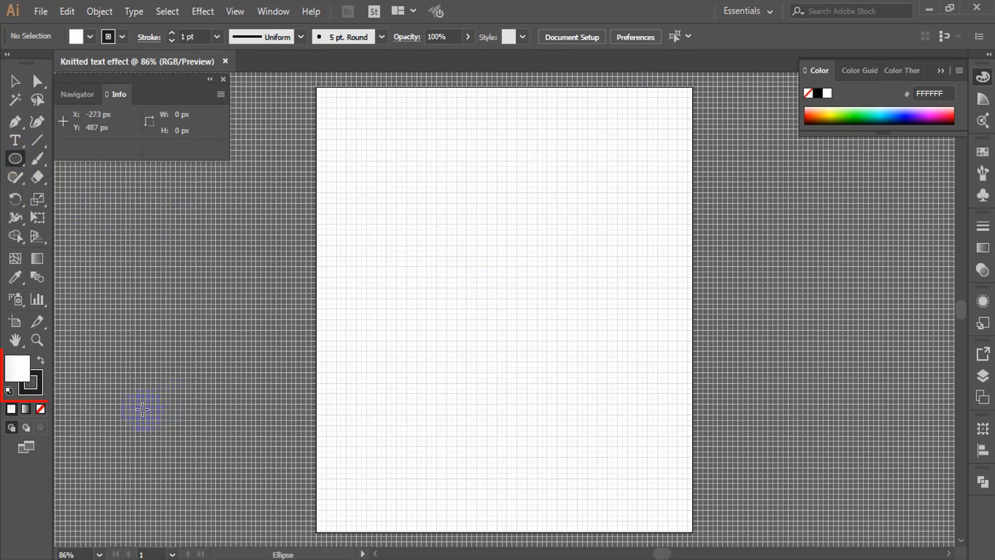
left_click(41, 409)
left_click(11, 368)
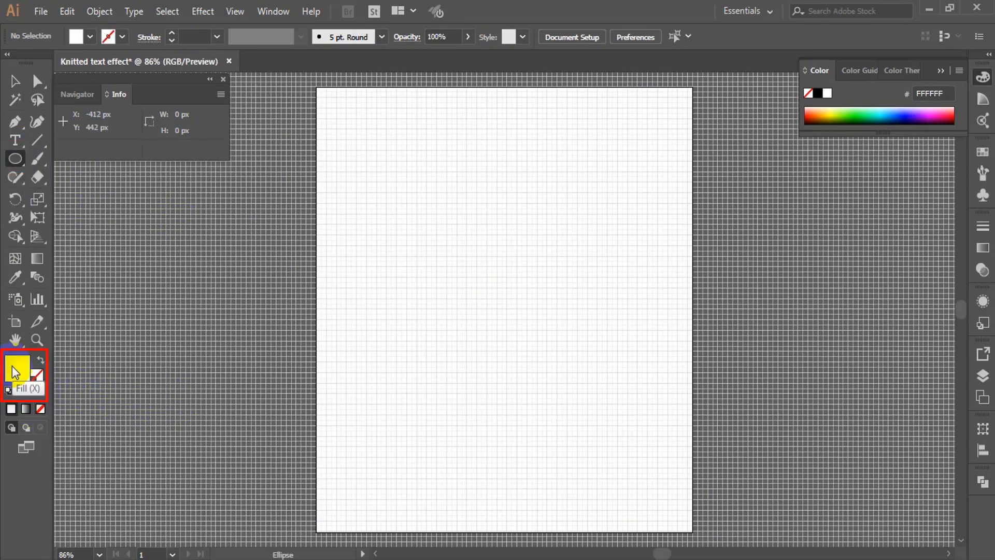
double_click(11, 366)
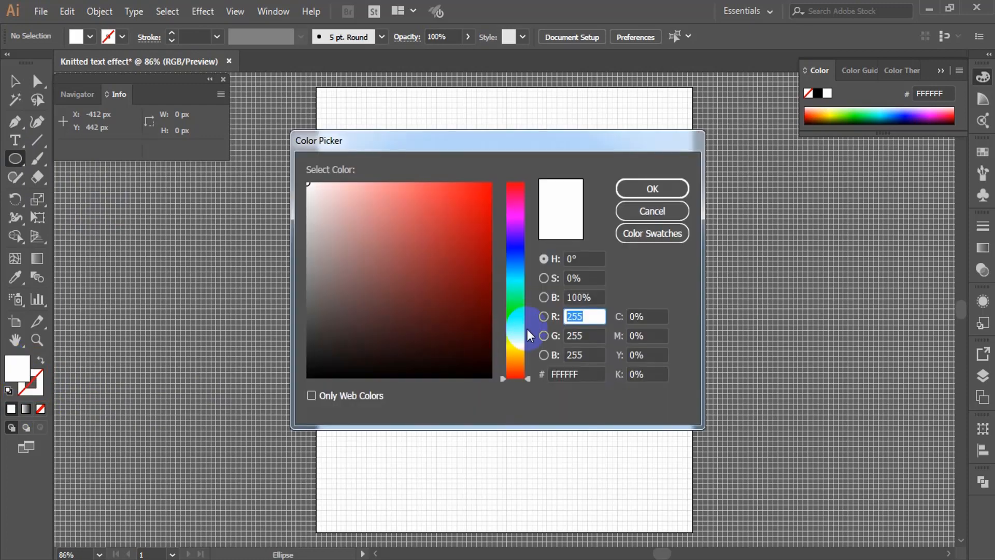
type("141")
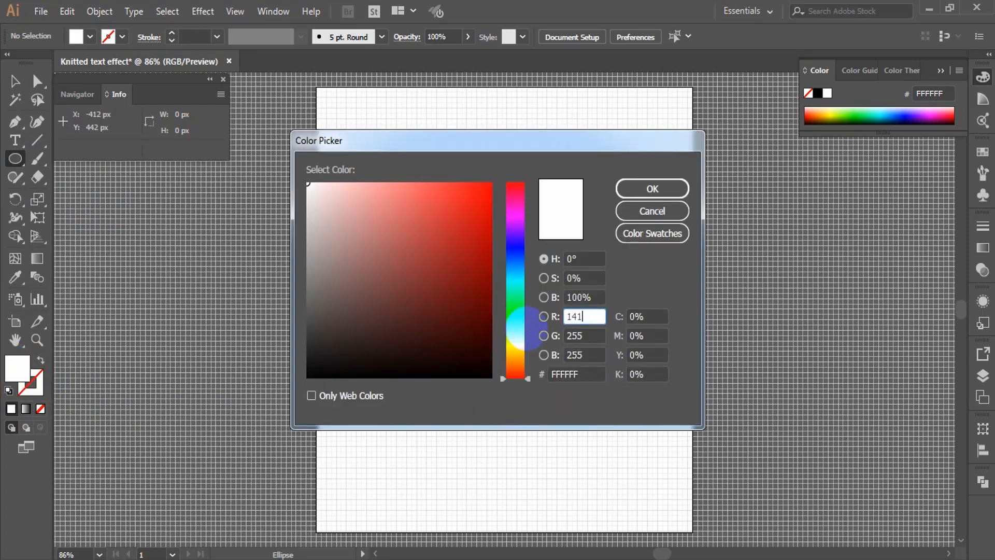
left_click(586, 335)
type("198")
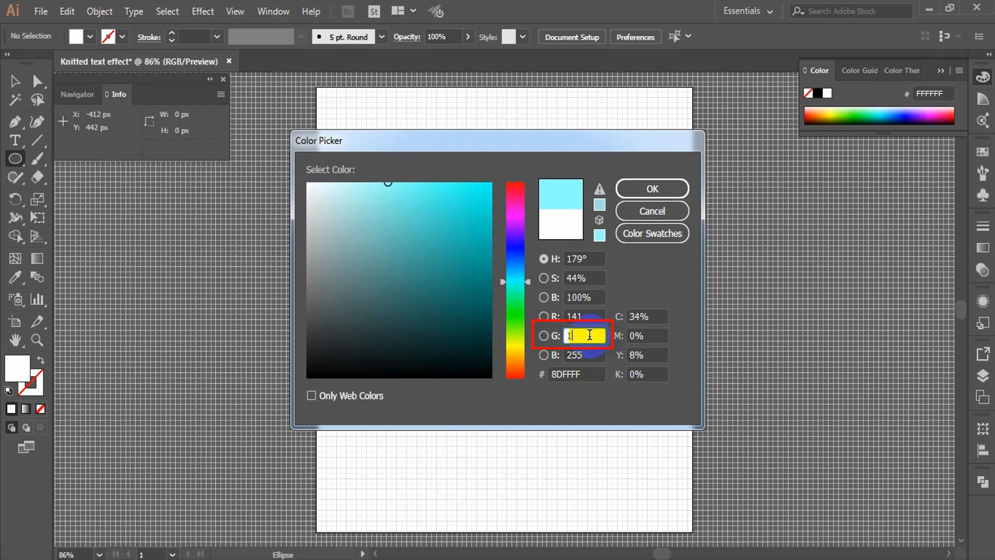
left_click(582, 355)
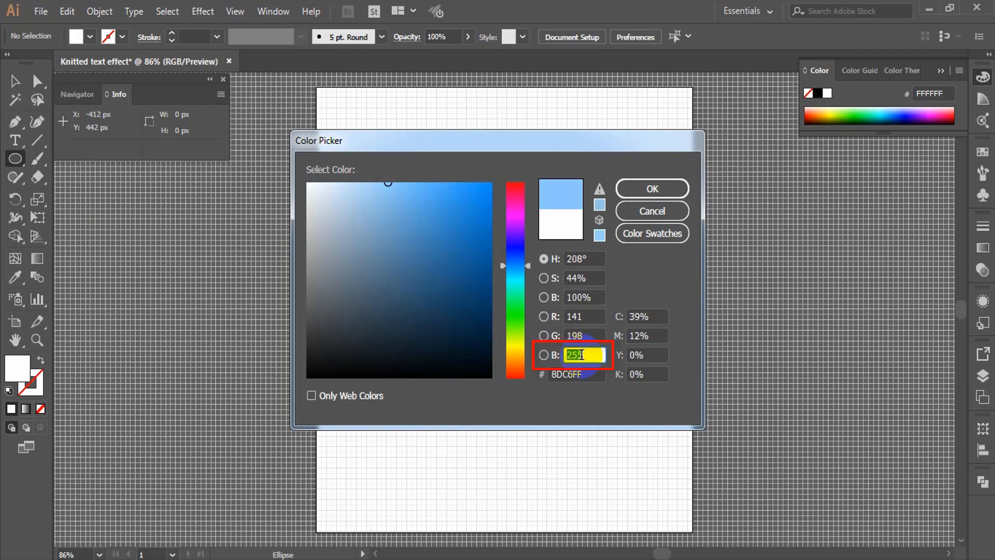
type("63")
left_click(664, 192)
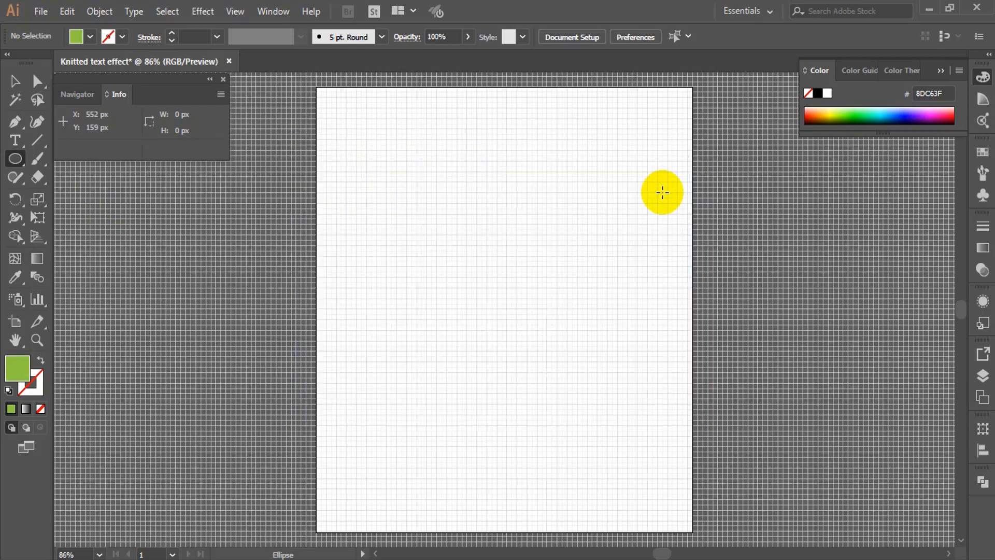
- Create an ellipse 2 px wide and 9 px high on the artboard, then deselect it
left_click(356, 251)
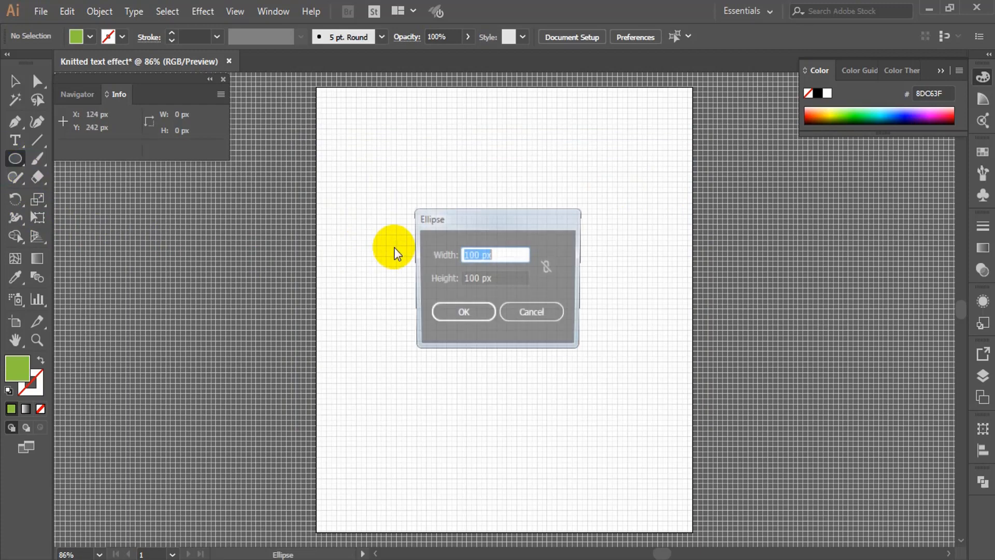
type("2")
left_click(509, 280)
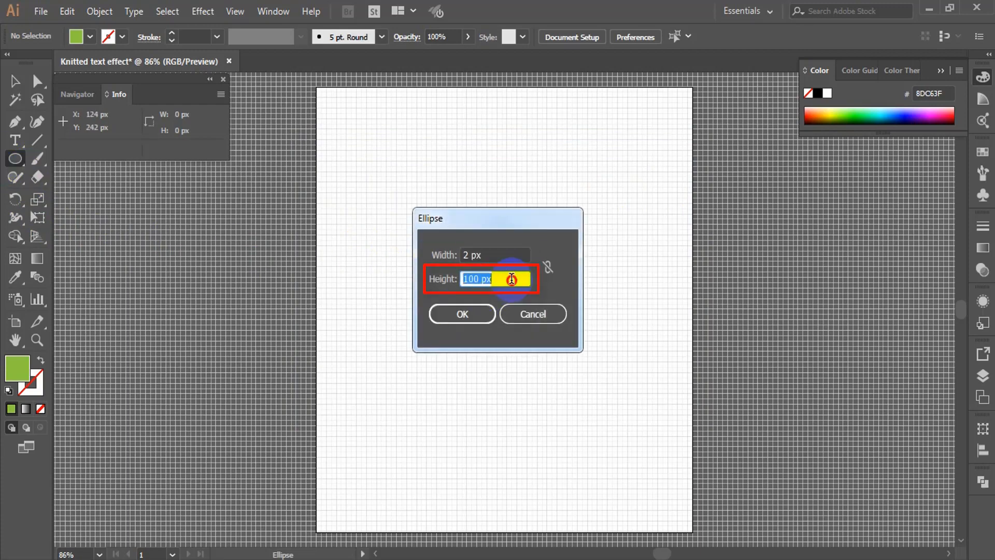
type("9")
left_click(448, 311)
key("v")
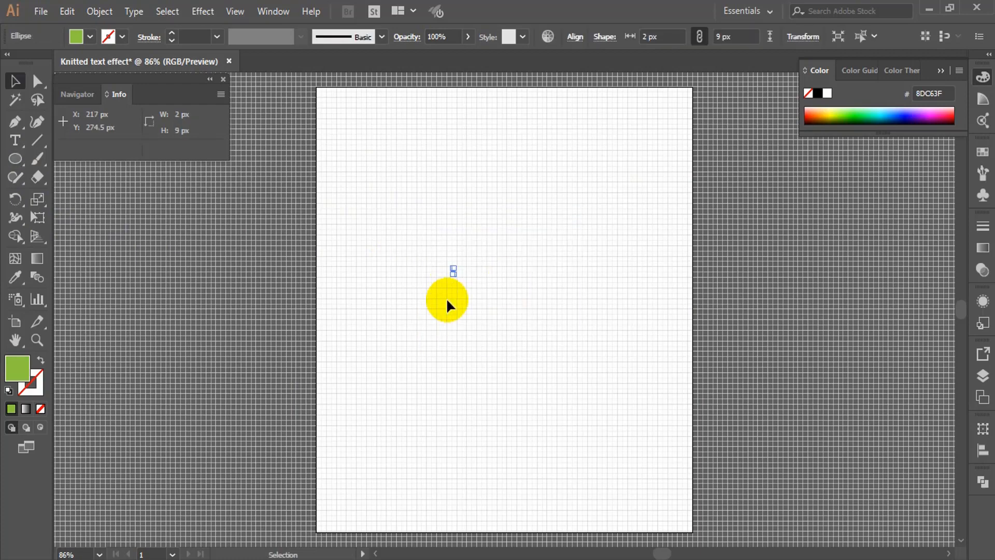
left_click(446, 298)
- Move the green ellipse 2 px to the right along the grid
scroll(446, 298, "up", 10)
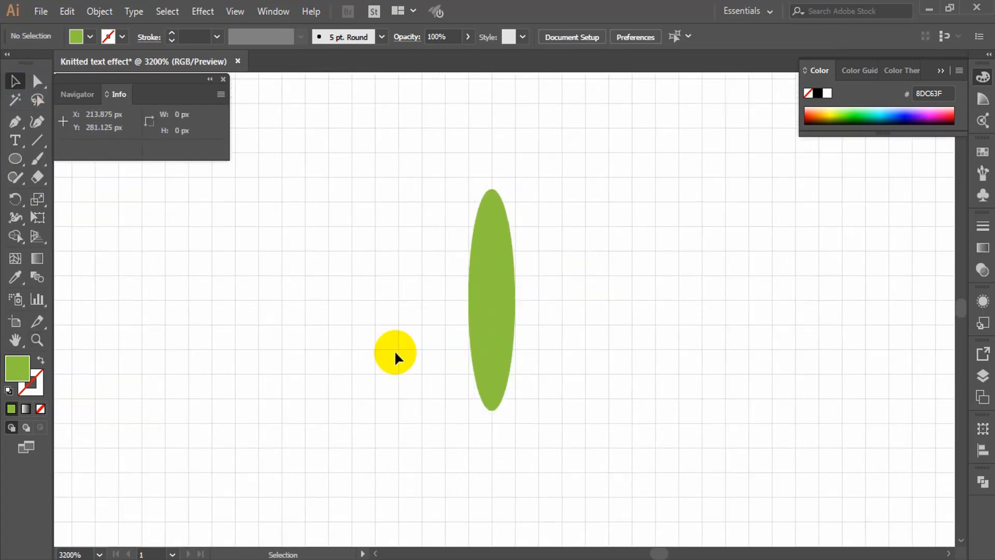
left_click_drag(503, 298, 550, 298)
left_click(631, 313)
- Save the green ellipse as a new art brush named Green, keeping the default brush options
left_click(533, 282)
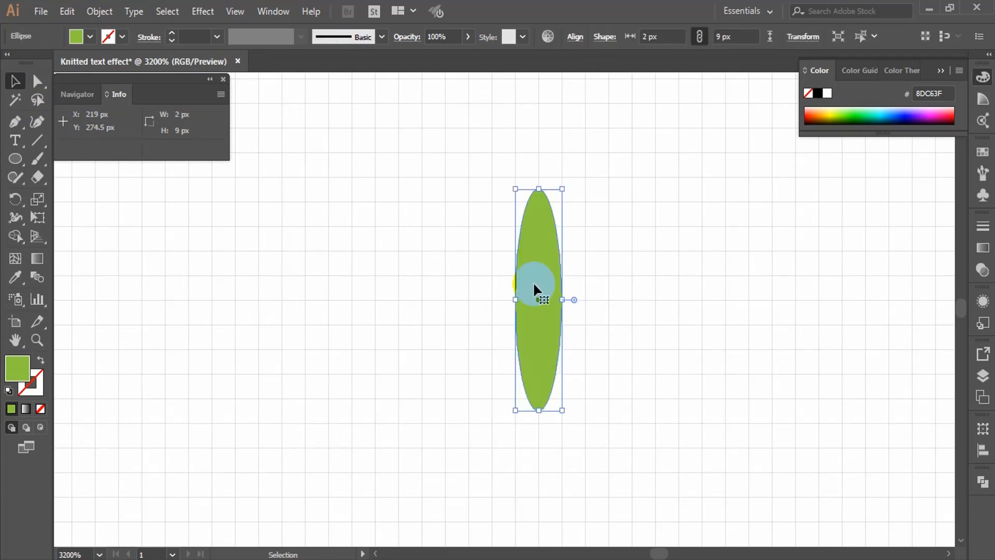
left_click(990, 154)
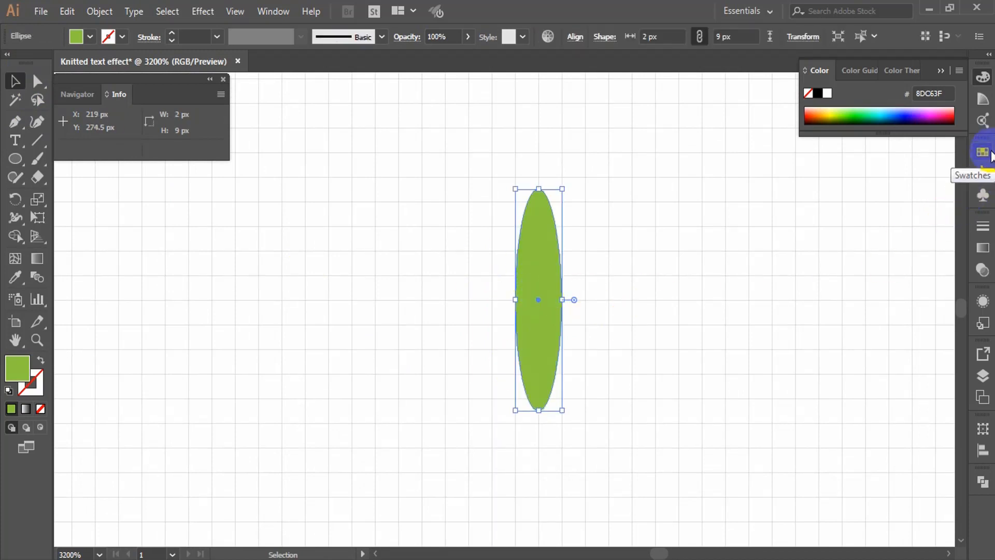
left_click(982, 174)
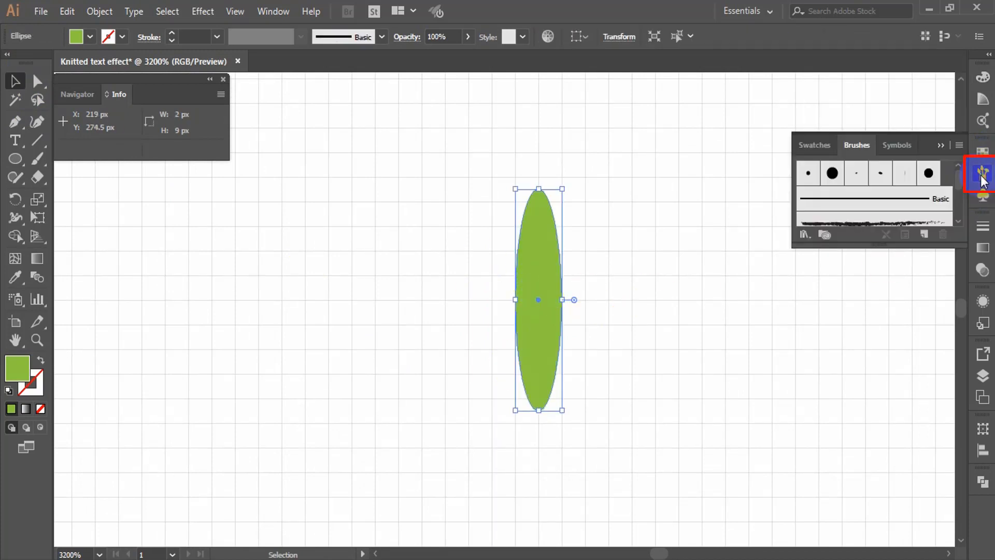
left_click(926, 236)
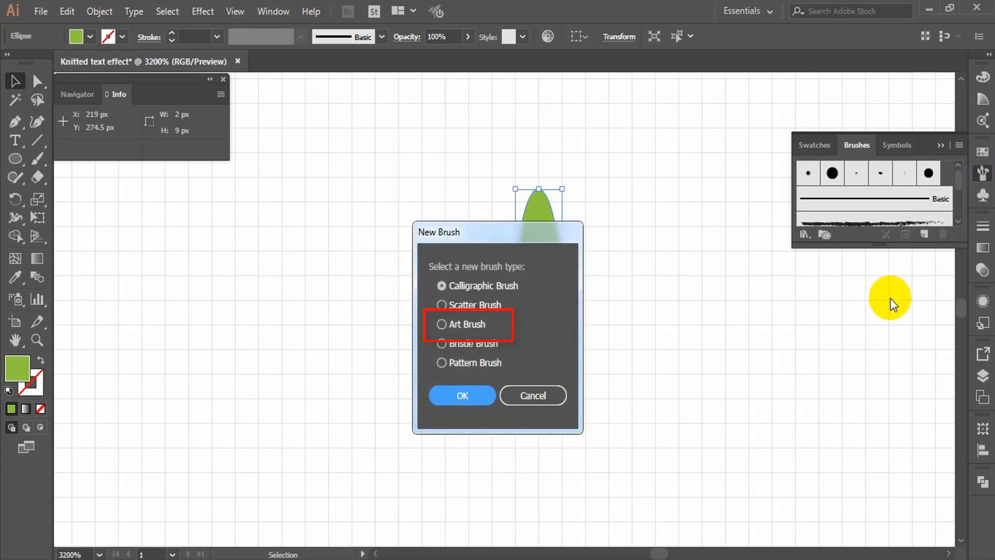
left_click(456, 325)
left_click(467, 394)
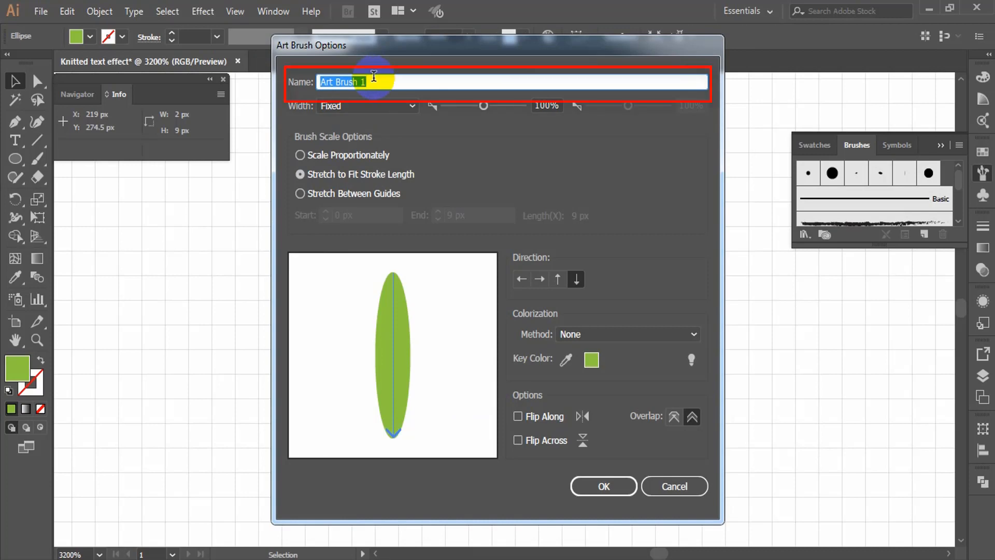
type("Green")
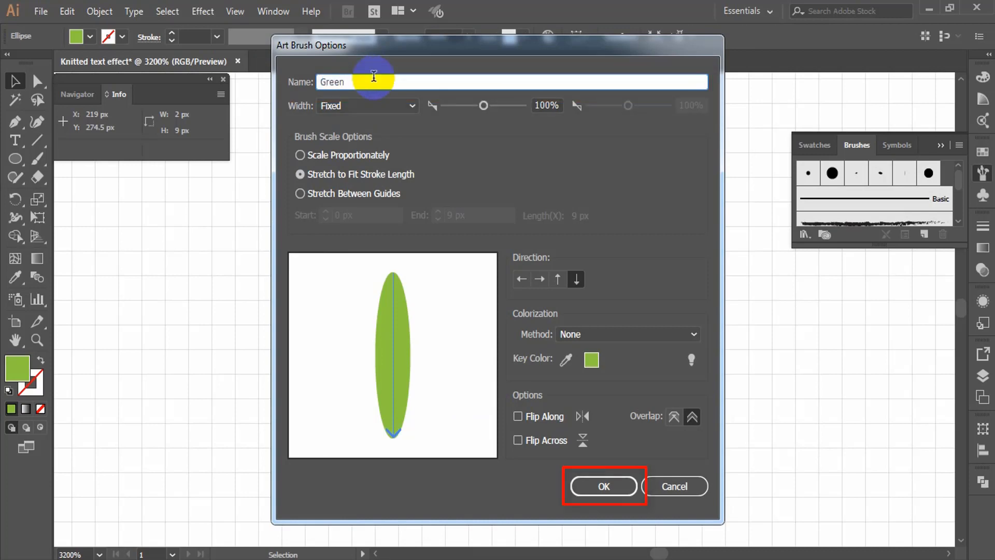
left_click(604, 486)
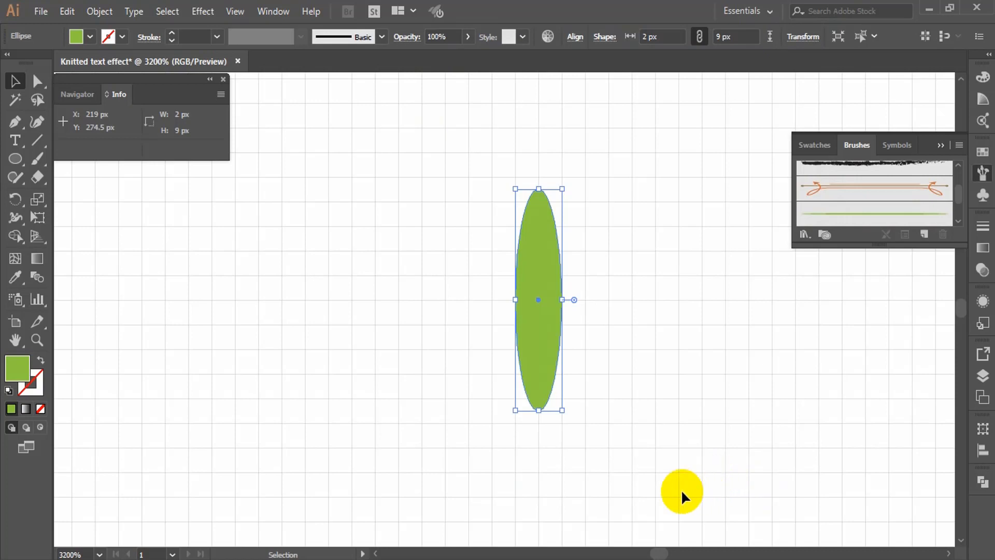
- Change the selected ellipse's fill from green to yellow with R 255, G 222, B 23
double_click(17, 367)
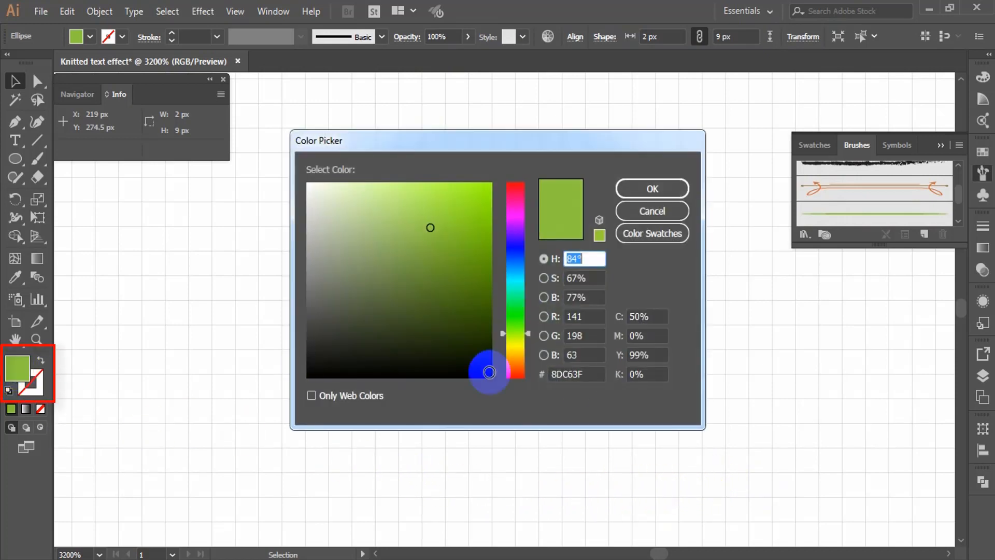
left_click(595, 316)
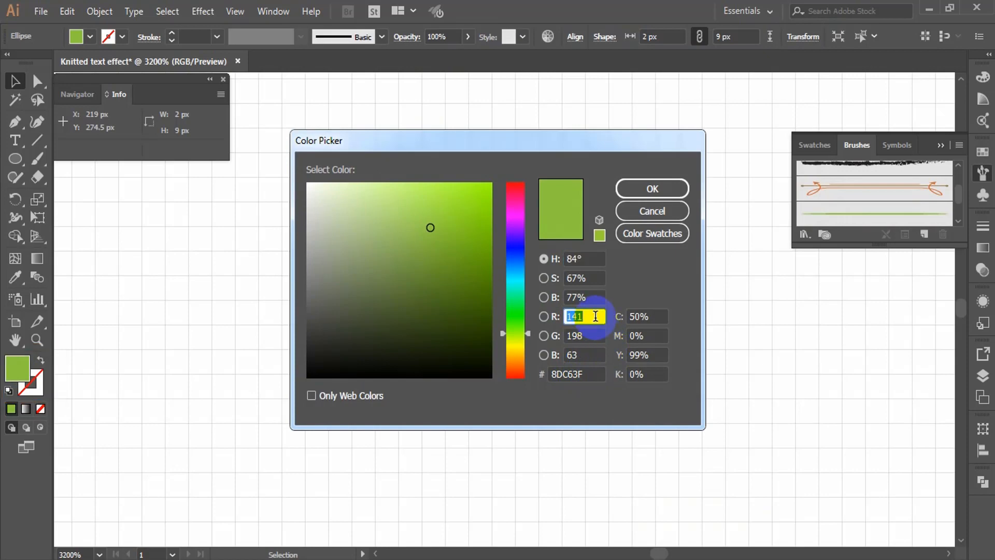
type("255")
key("Tab")
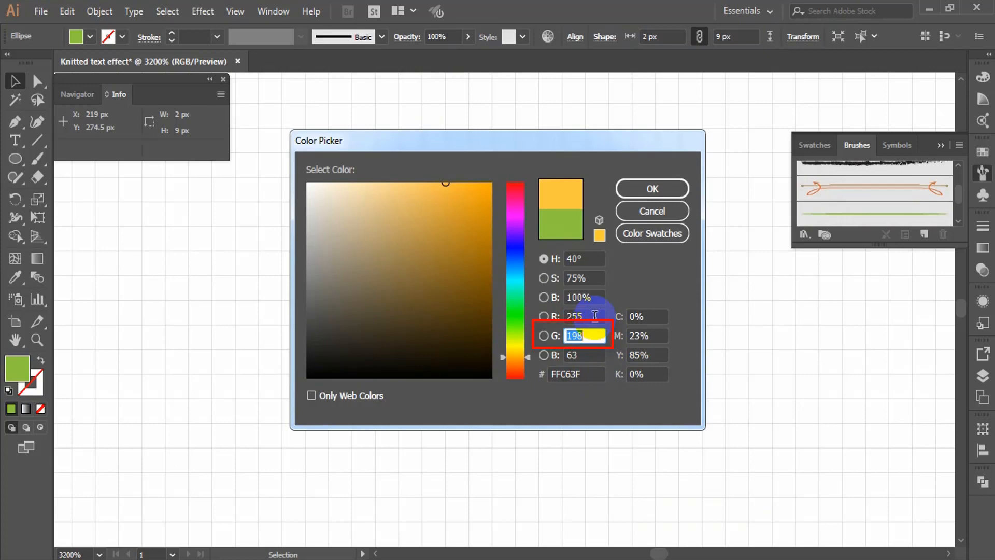
type("222")
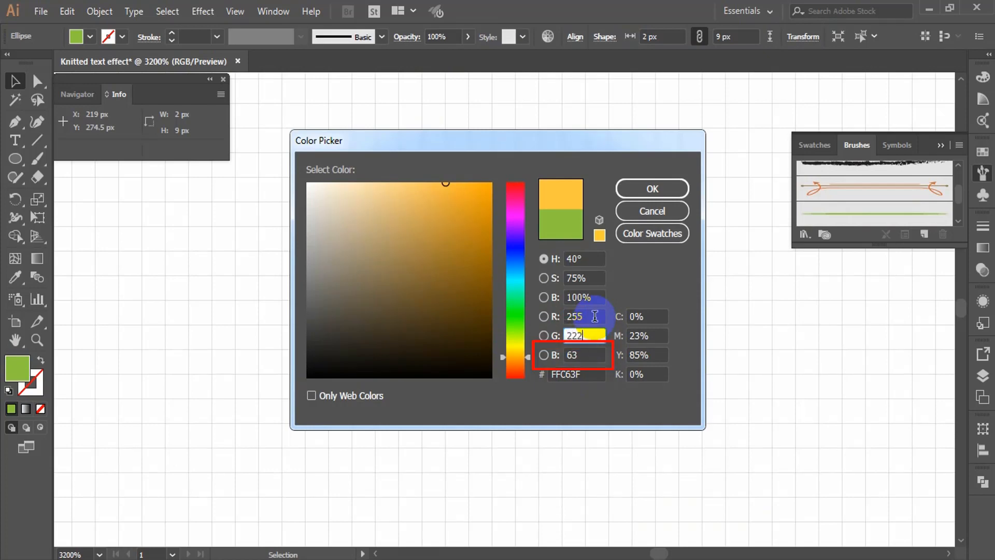
key("Tab")
type("16")
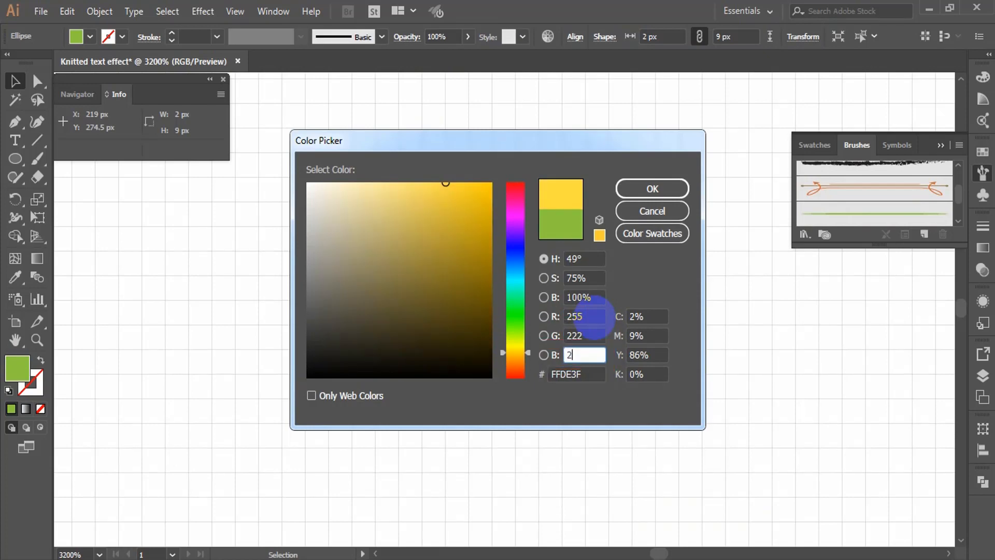
key("Return")
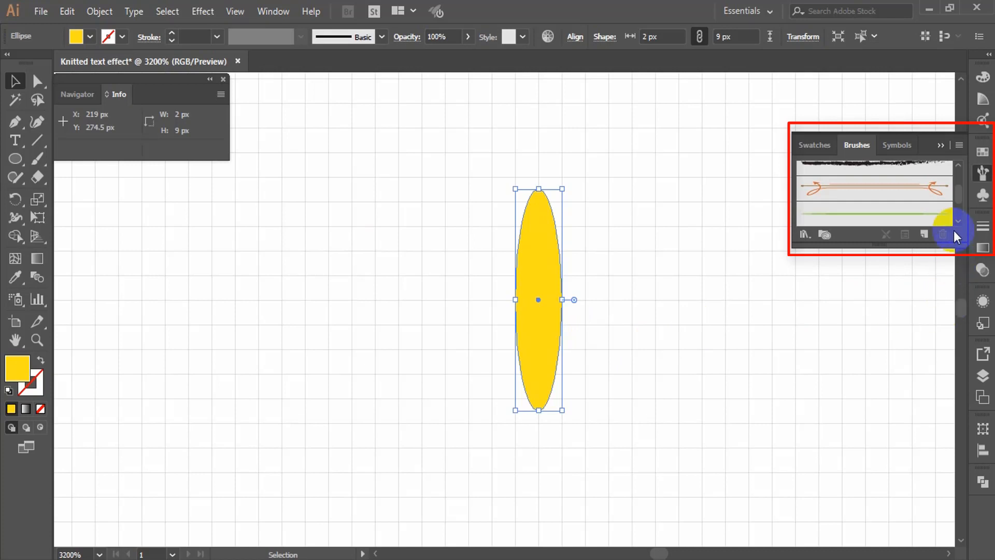
- Save the yellow ellipse as a new art brush named Yellow, keeping the default brush options
left_click(927, 235)
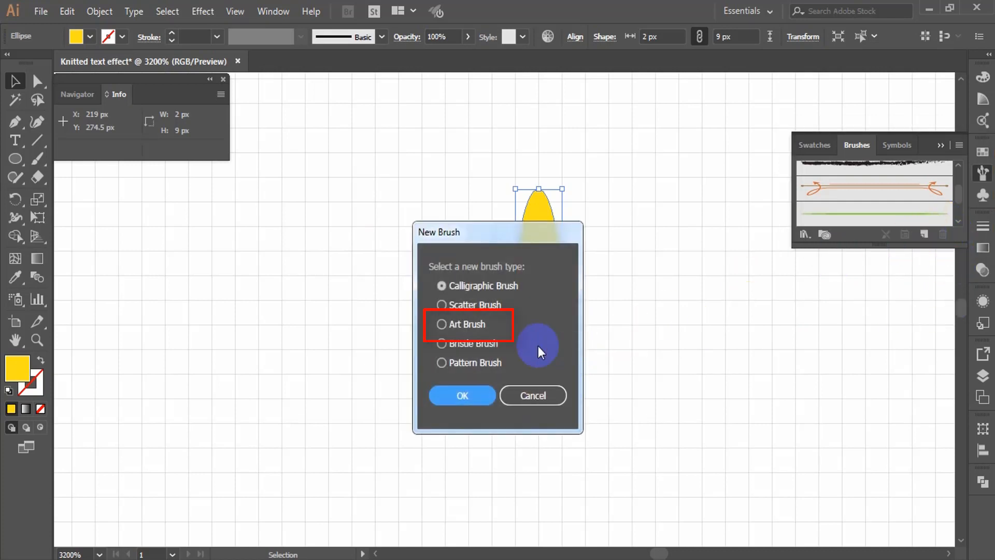
left_click(461, 326)
left_click(472, 393)
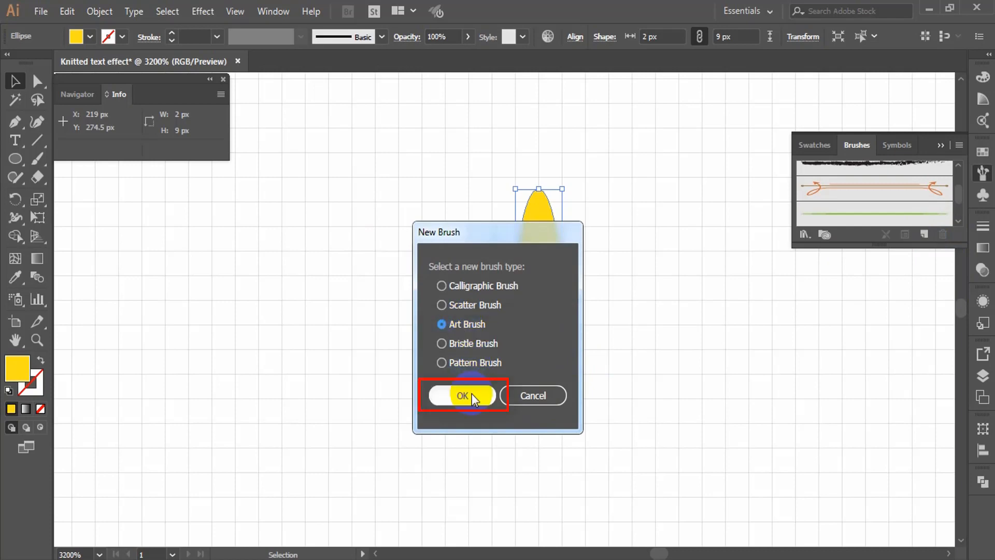
type("Y")
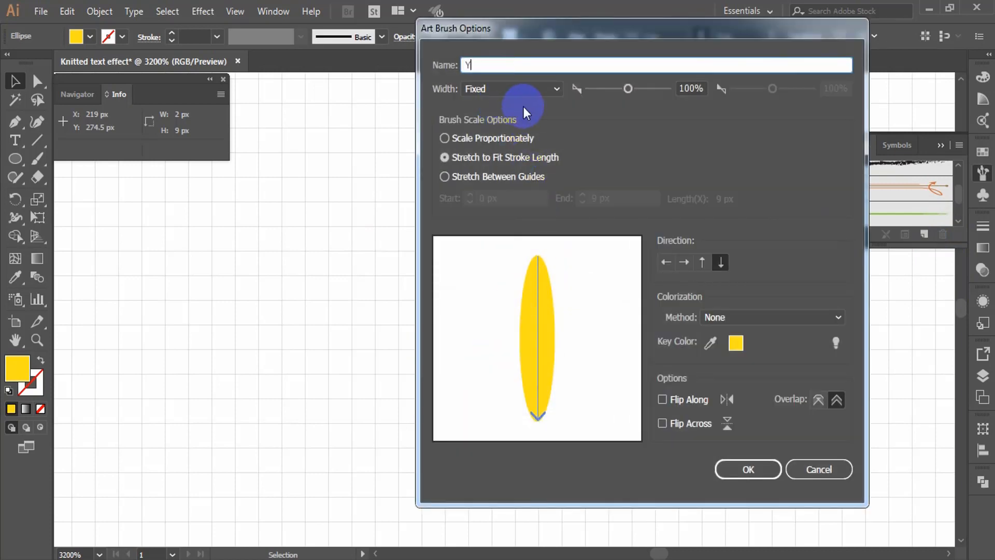
type("ellow")
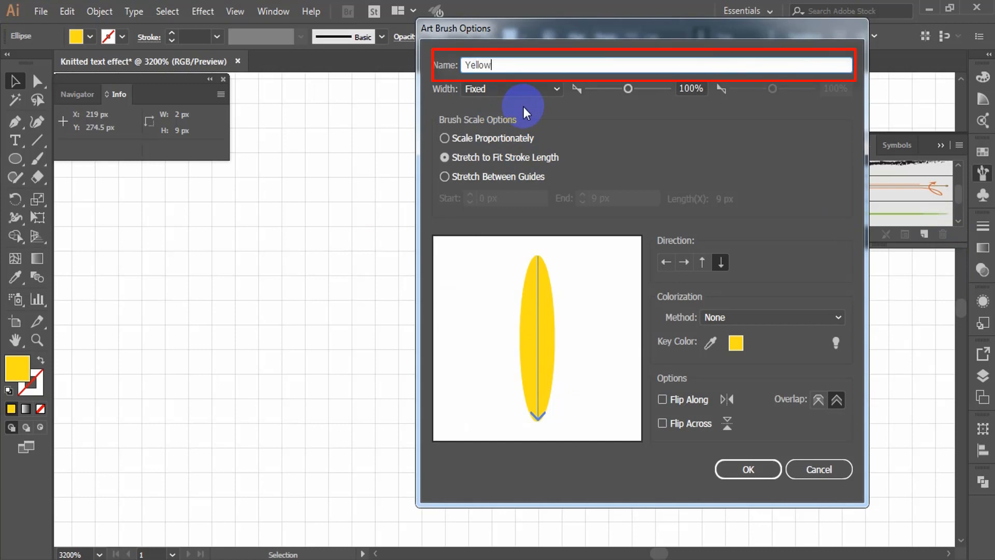
left_click(755, 469)
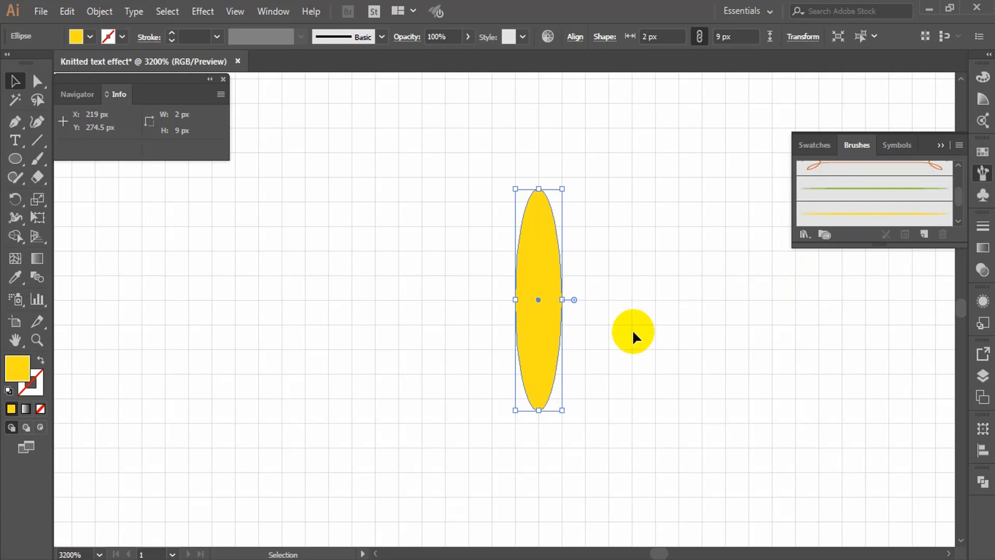
- Recolour the ellipse's fill to red-orange with R 246, G 72, B 48
double_click(16, 377)
left_click(575, 317)
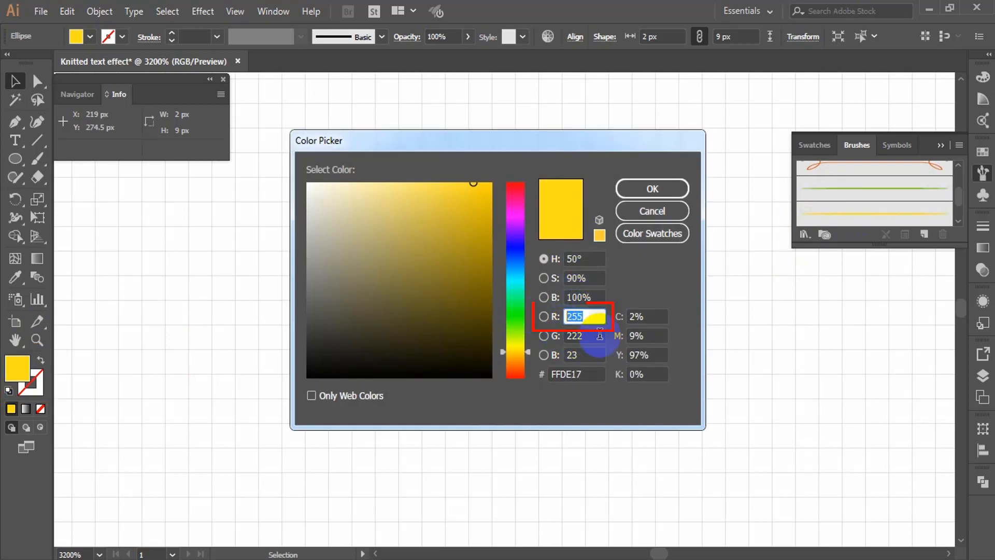
type("246")
key("Tab")
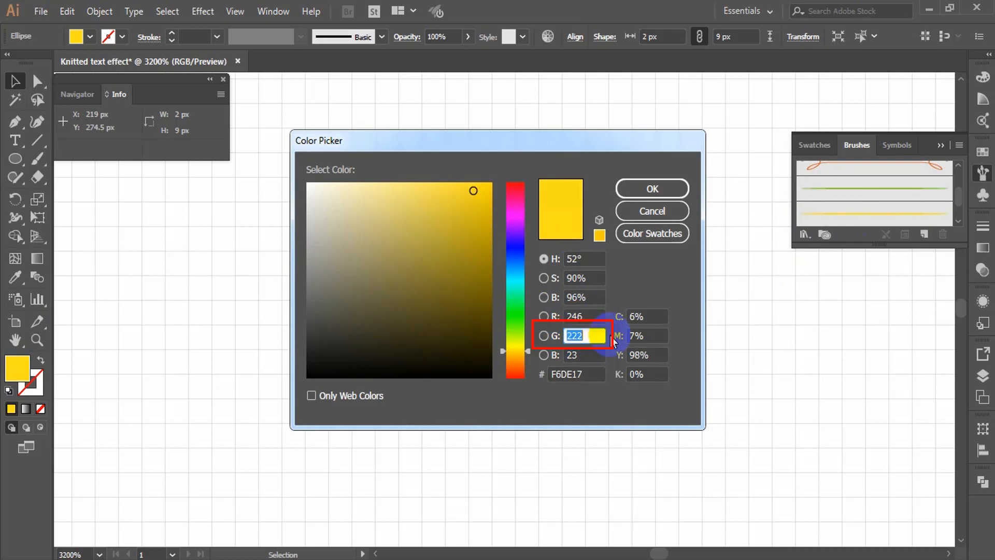
type("72")
key("Tab")
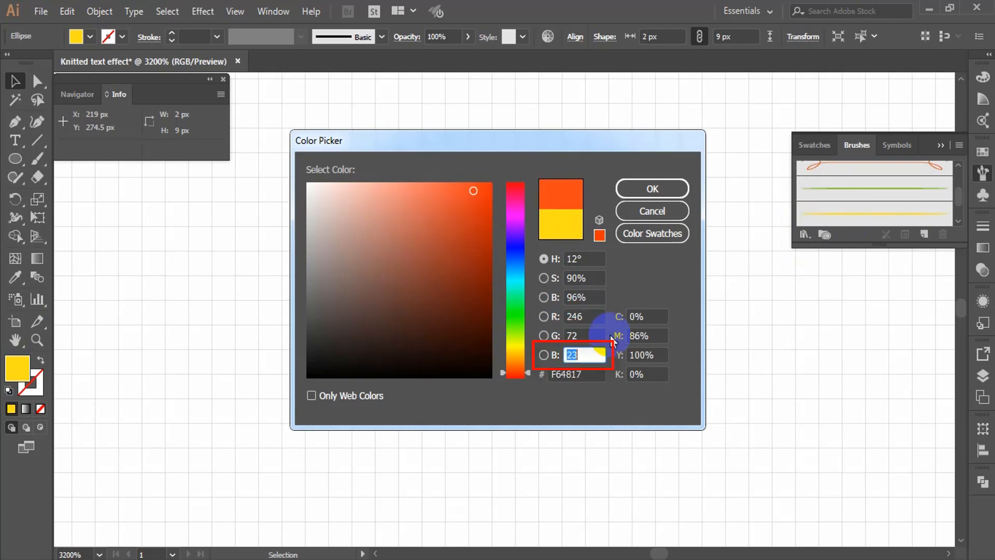
type("43")
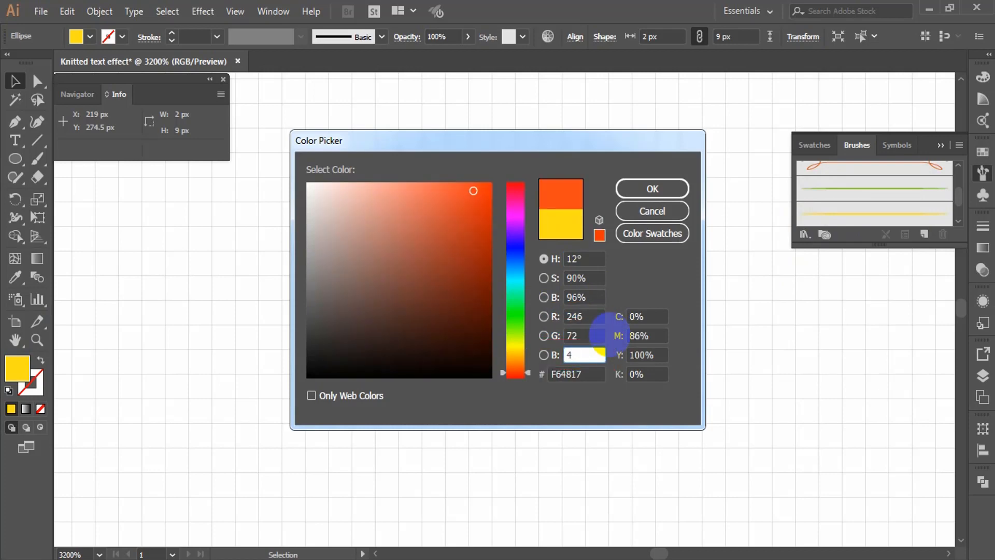
key("Return")
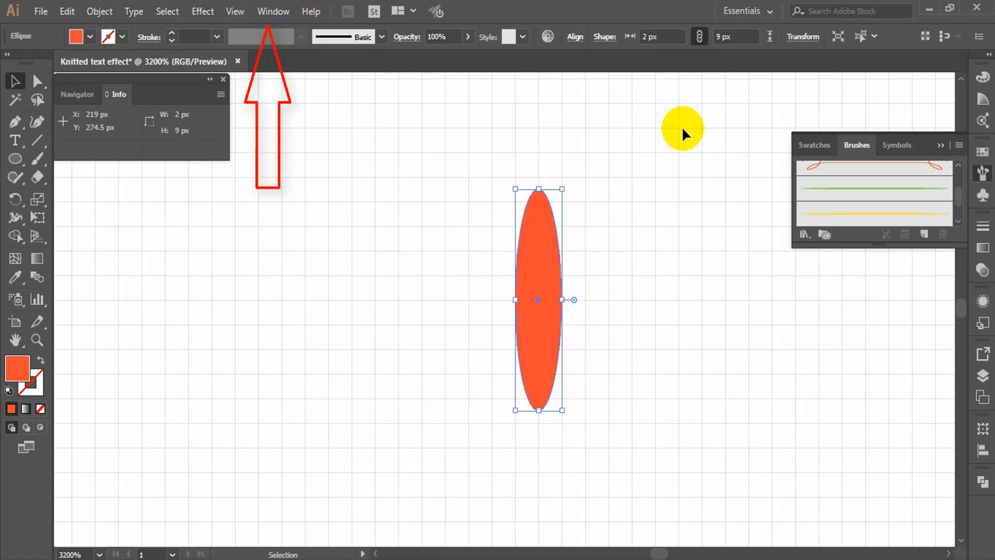
- Add a second fill to the red-orange ellipse's appearance
left_click(273, 11)
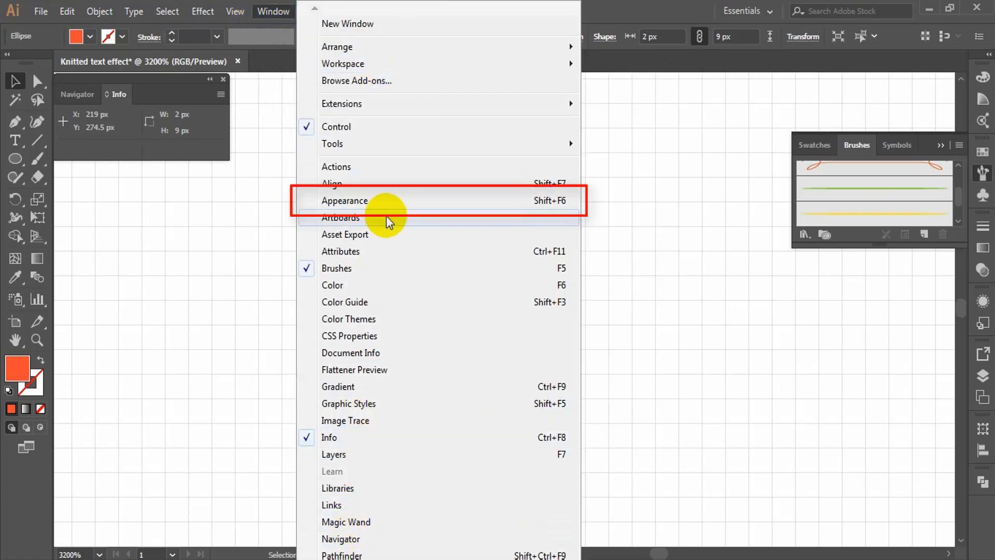
left_click(382, 203)
left_click(957, 296)
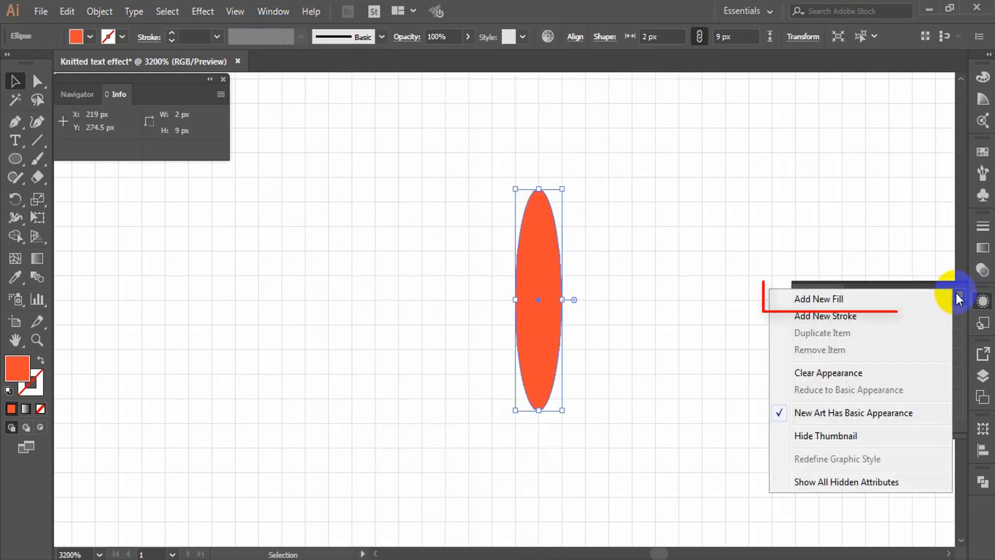
left_click(900, 299)
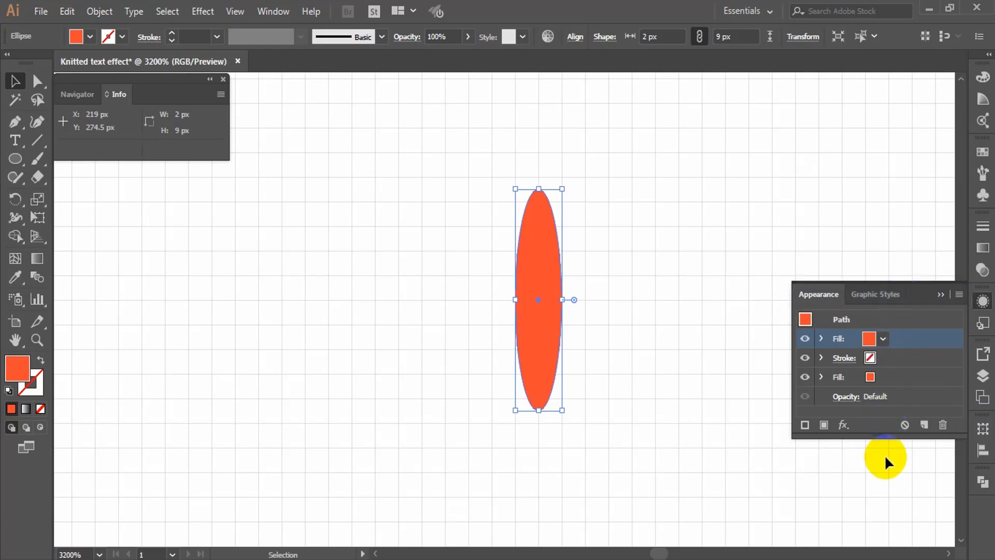
- Set the ellipse's newly added upper fill to white with R 255, G 255, B 255
double_click(17, 367)
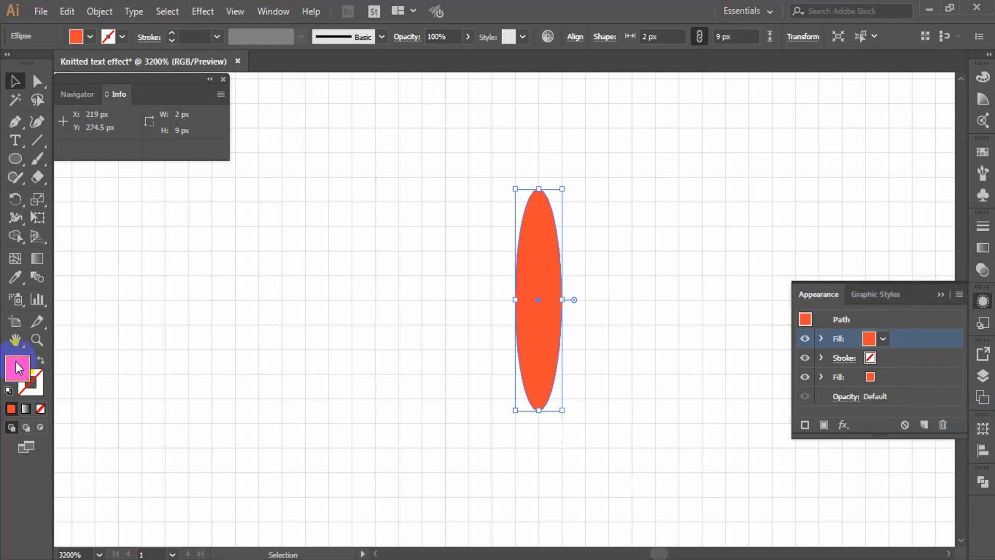
left_click(578, 317)
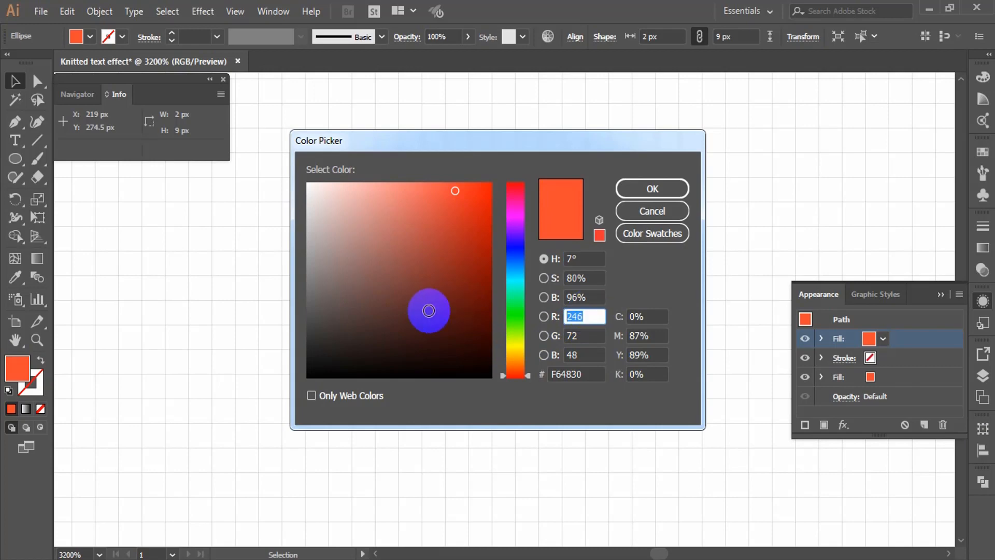
type("255")
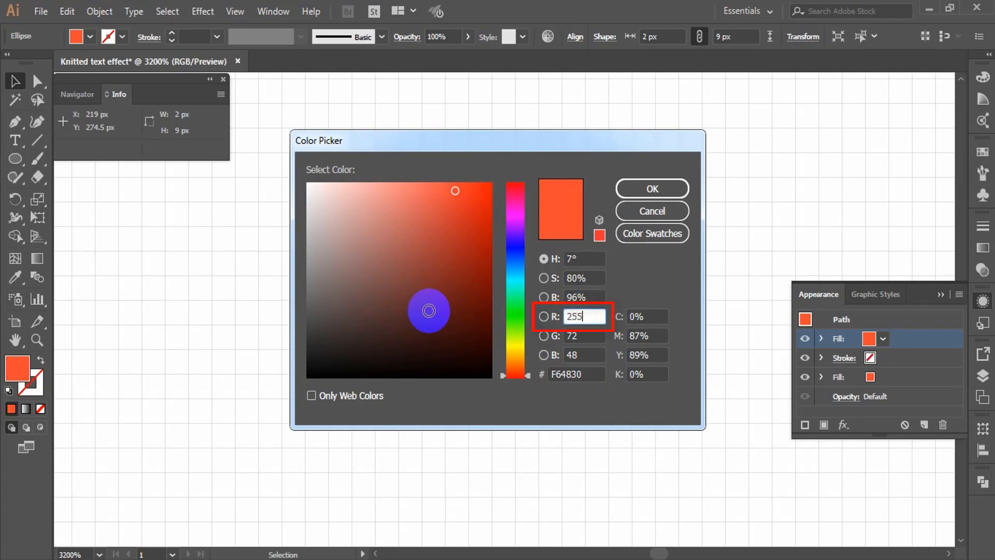
key("Tab")
type("255")
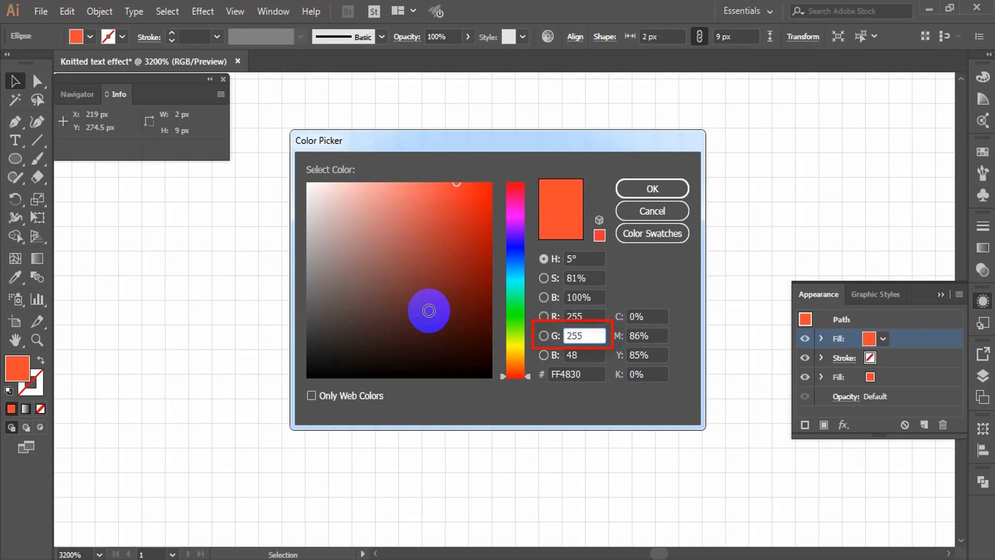
key("Tab")
type("255")
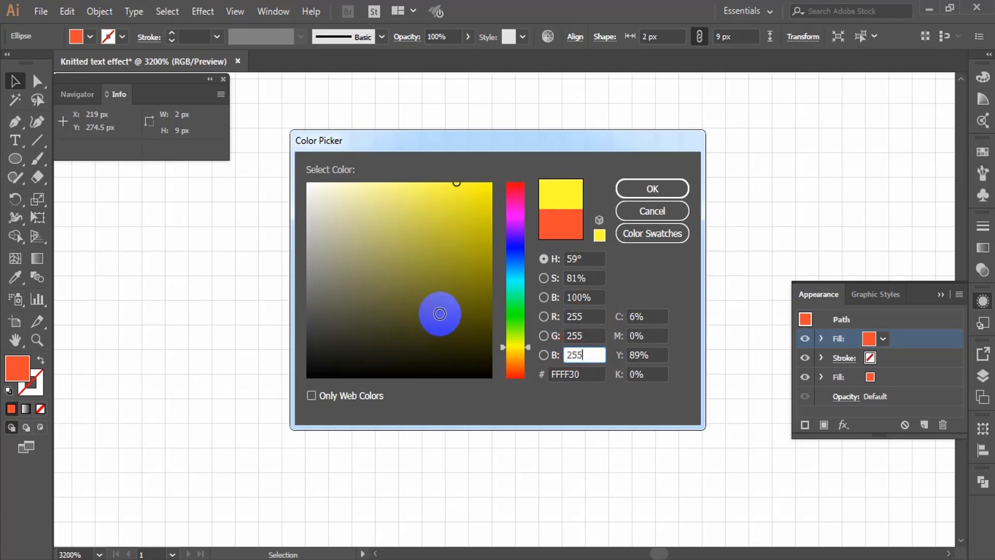
key("Return")
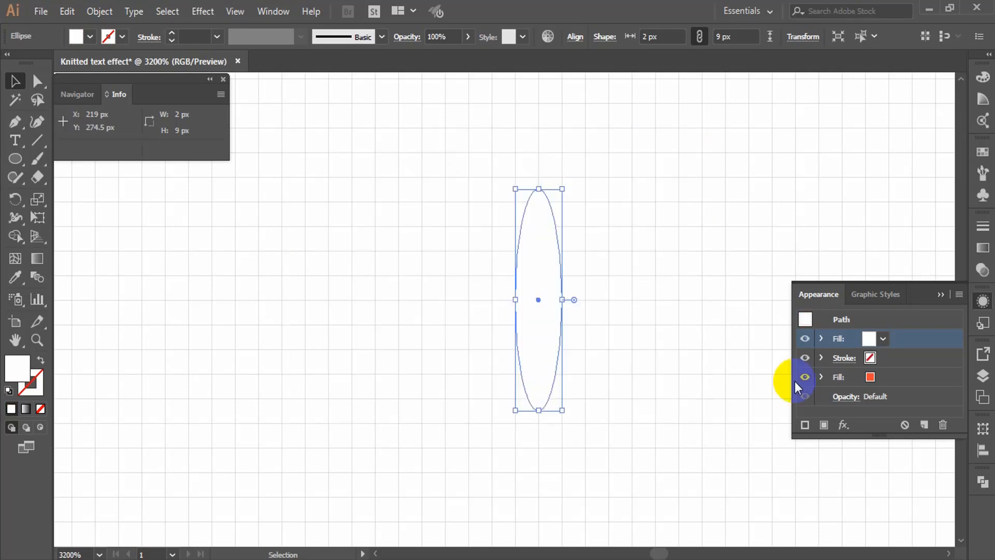
- Apply an Offset Path effect of -0.5 px to the white fill, keeping Miter joins and a miter limit of 4
left_click(203, 11)
mouse_move(259, 147)
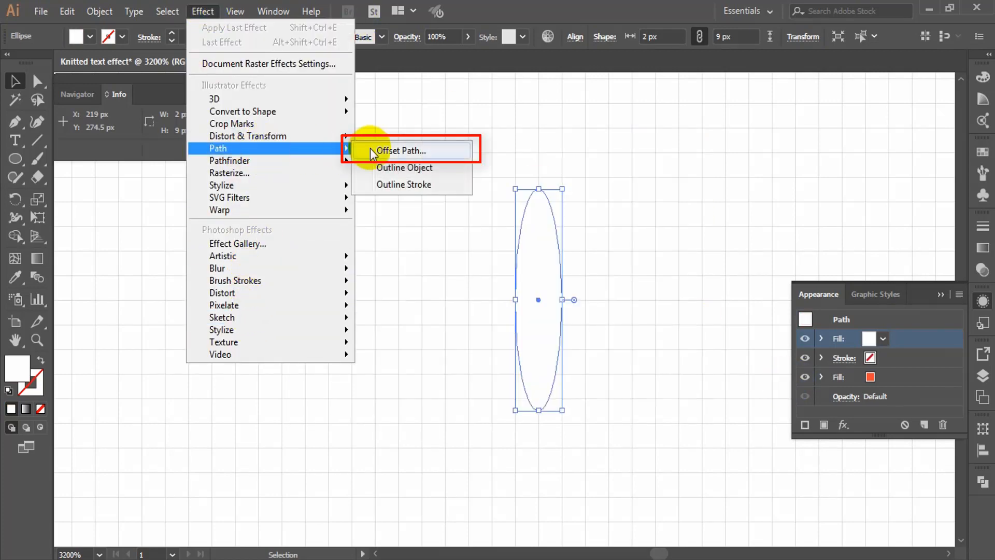
left_click(396, 151)
type("-0.5")
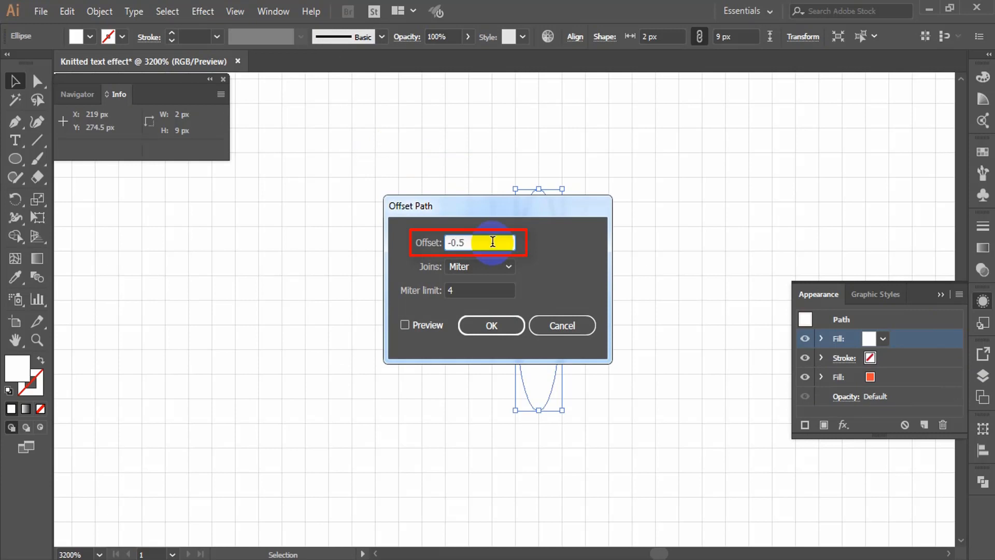
left_click(491, 325)
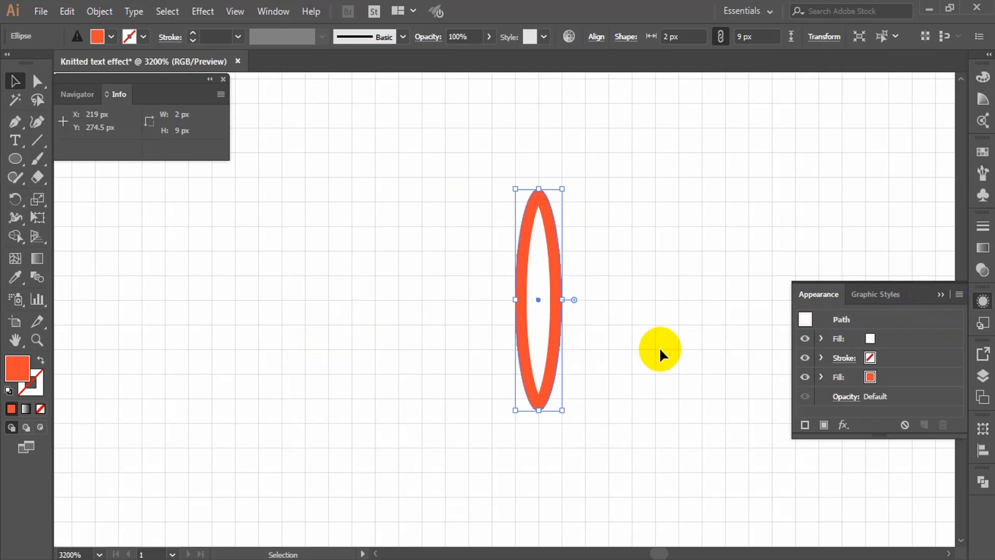
- Give the inset white fill 50% opacity and the Soft Light blending mode
left_click(902, 337)
left_click(982, 249)
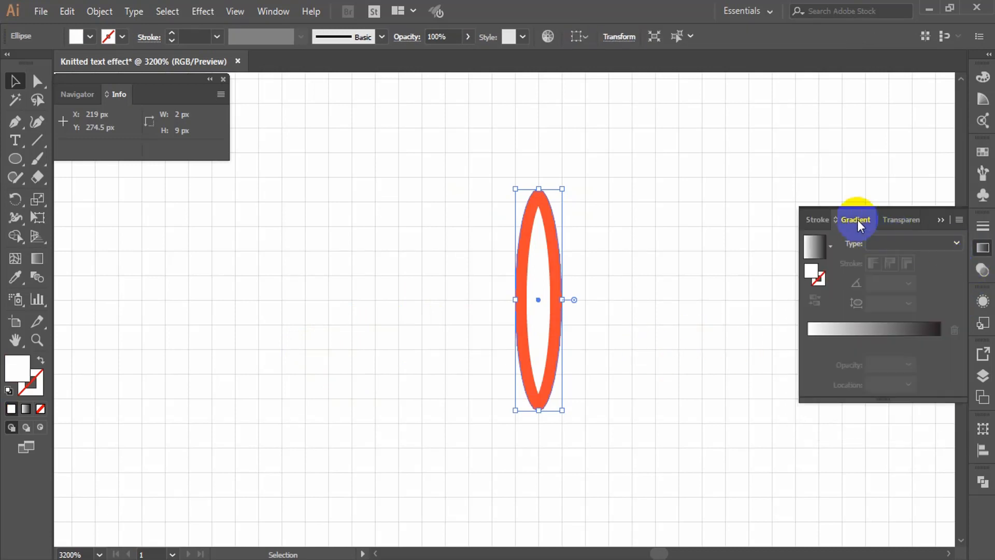
left_click(902, 220)
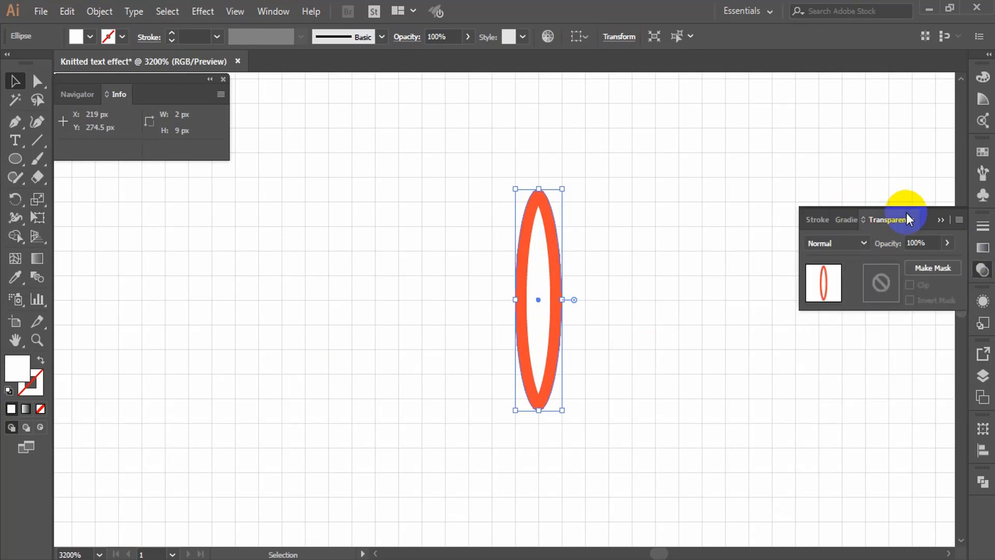
left_click(917, 243)
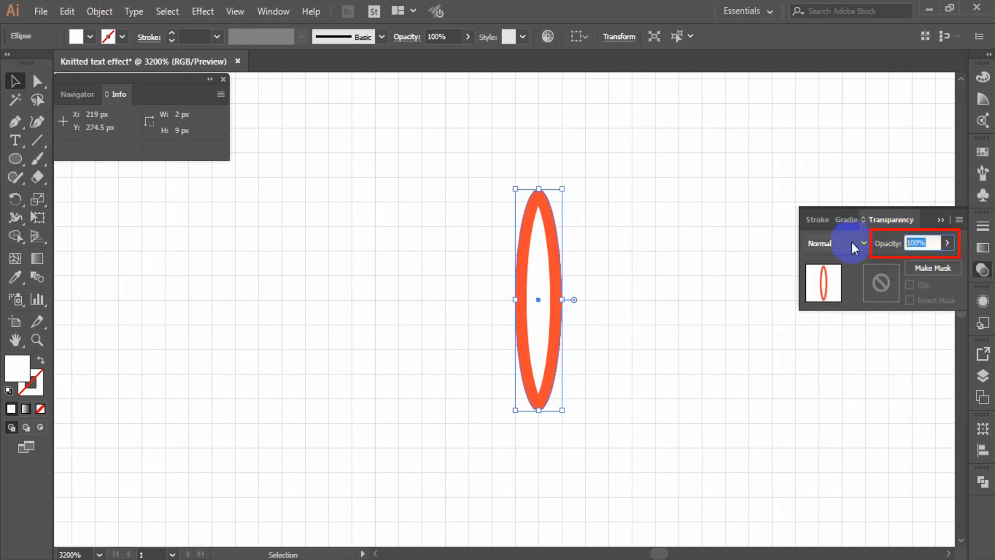
type("50")
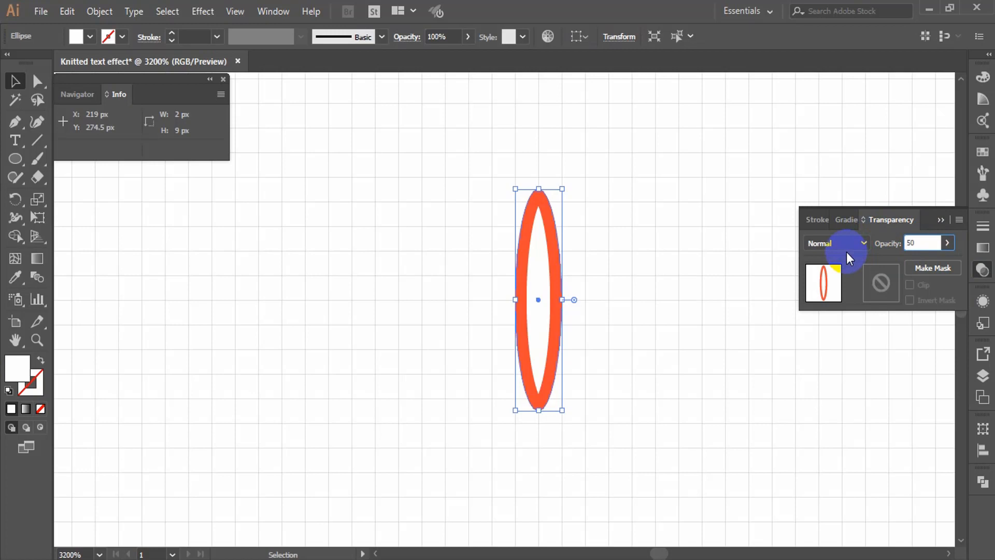
left_click(832, 241)
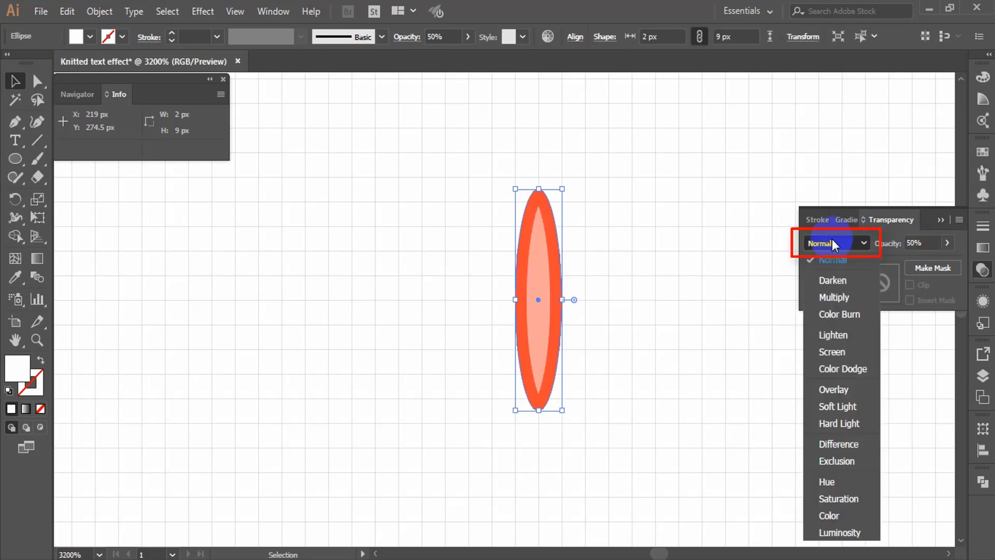
left_click(848, 409)
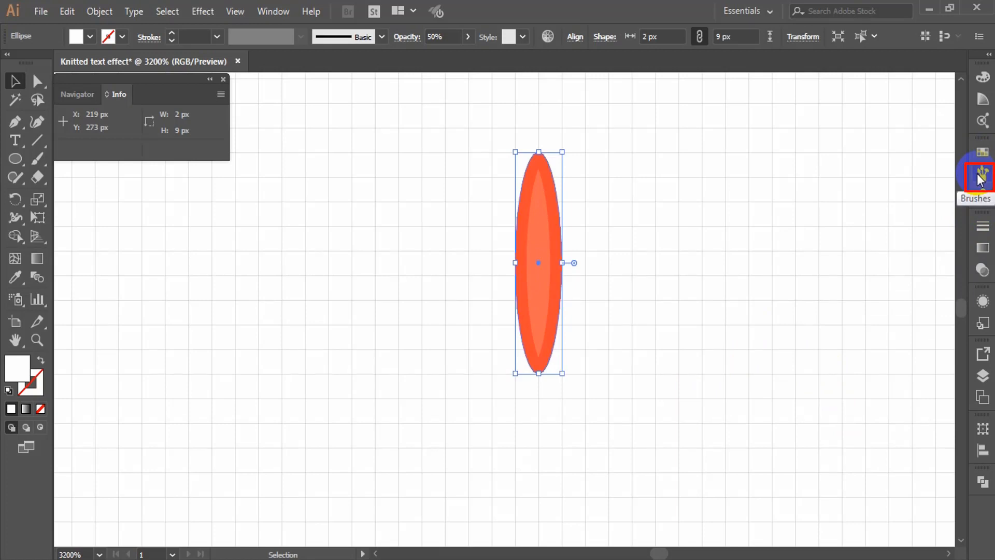
- Create an art brush named Orange from the selected red-orange ellipse, keeping the default brush options
left_click(981, 173)
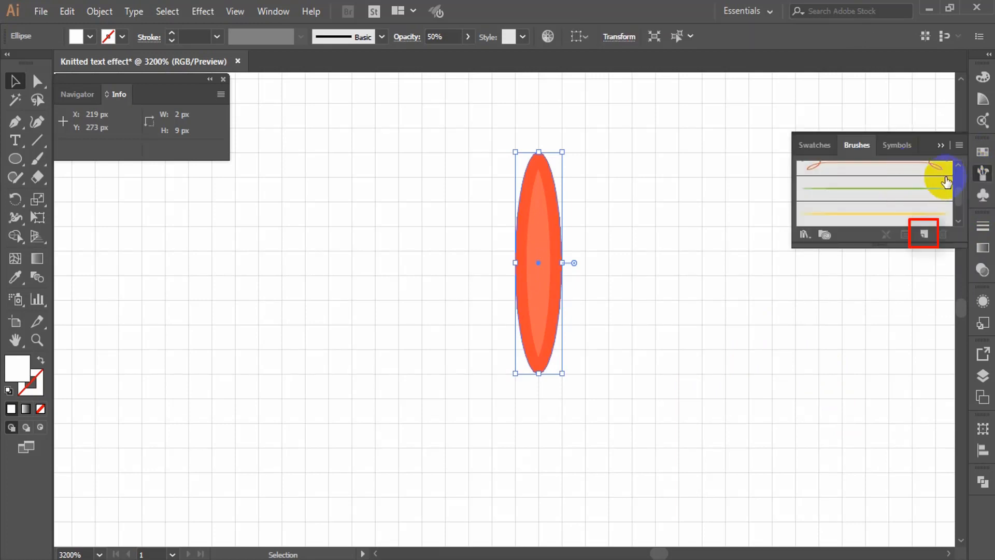
left_click(924, 234)
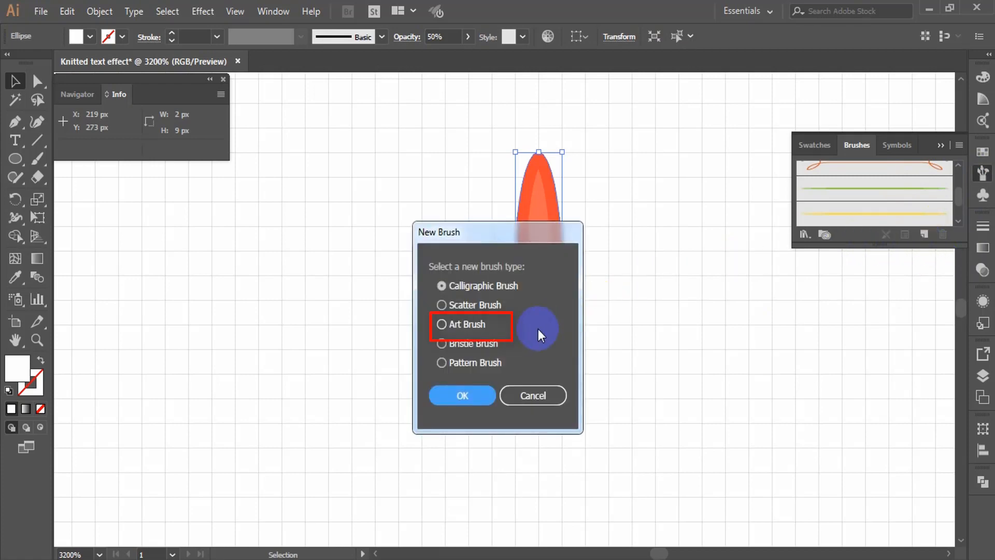
left_click(478, 322)
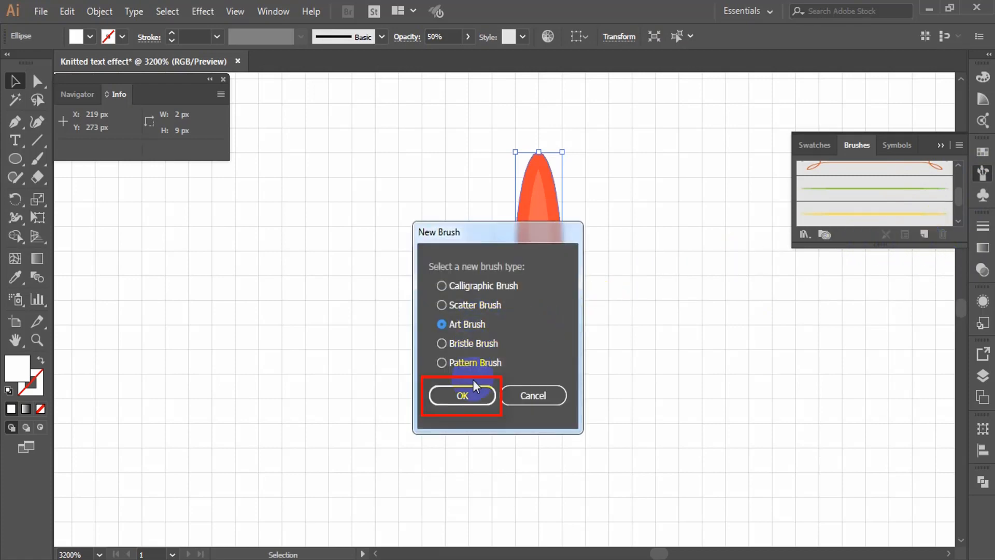
left_click(466, 397)
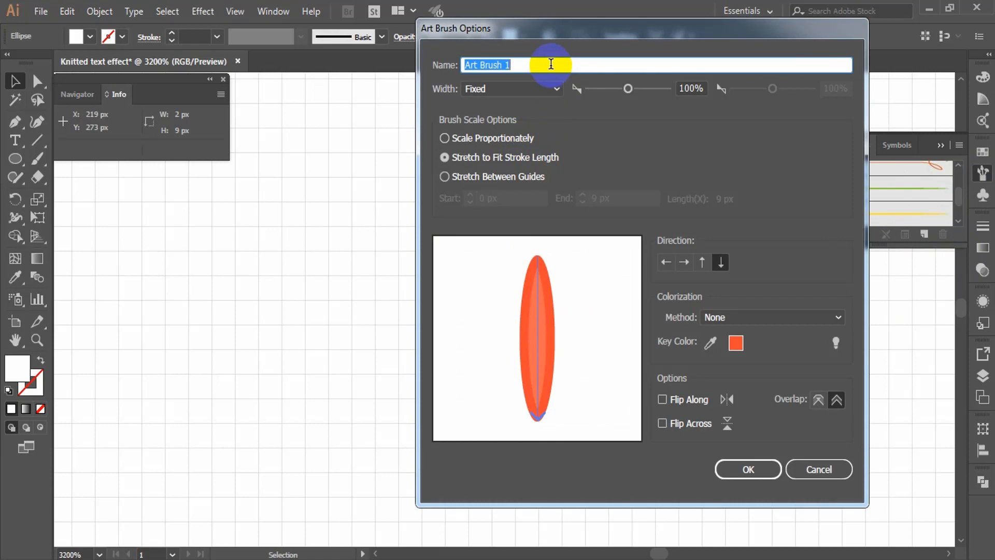
type("Orange")
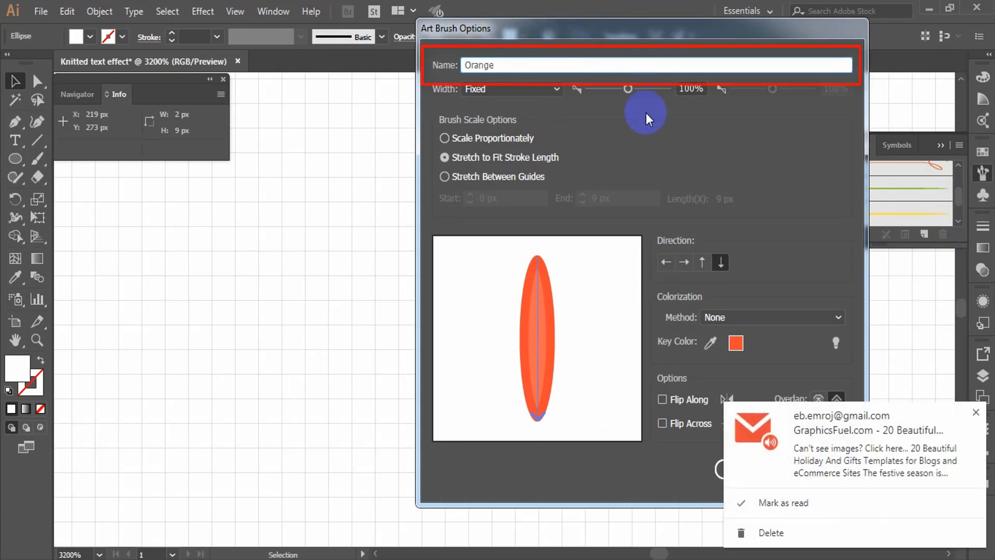
left_click(974, 413)
left_click(751, 463)
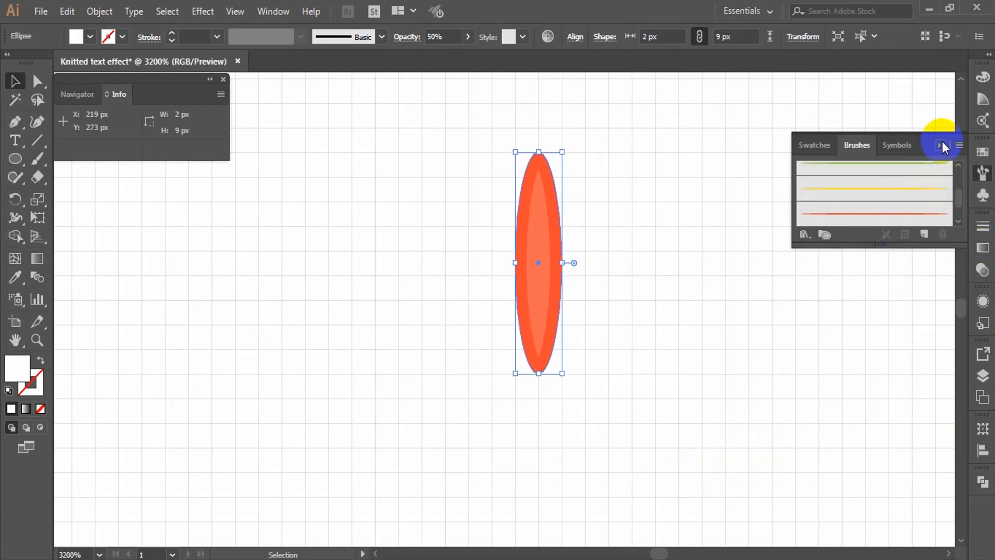
- Change the ellipse's lower red-orange fill to R 246, G 192, B 168
left_click(982, 174)
left_click(983, 301)
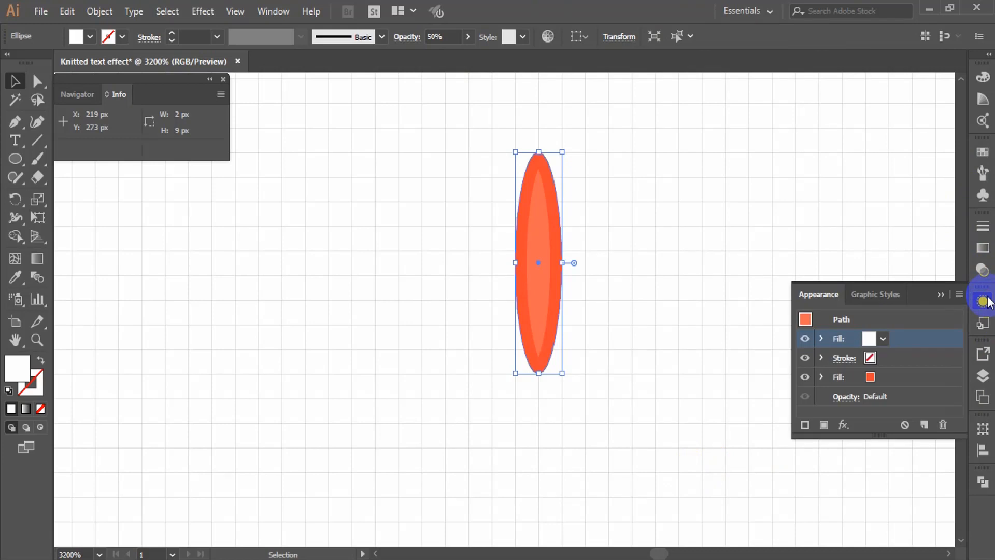
left_click(900, 372)
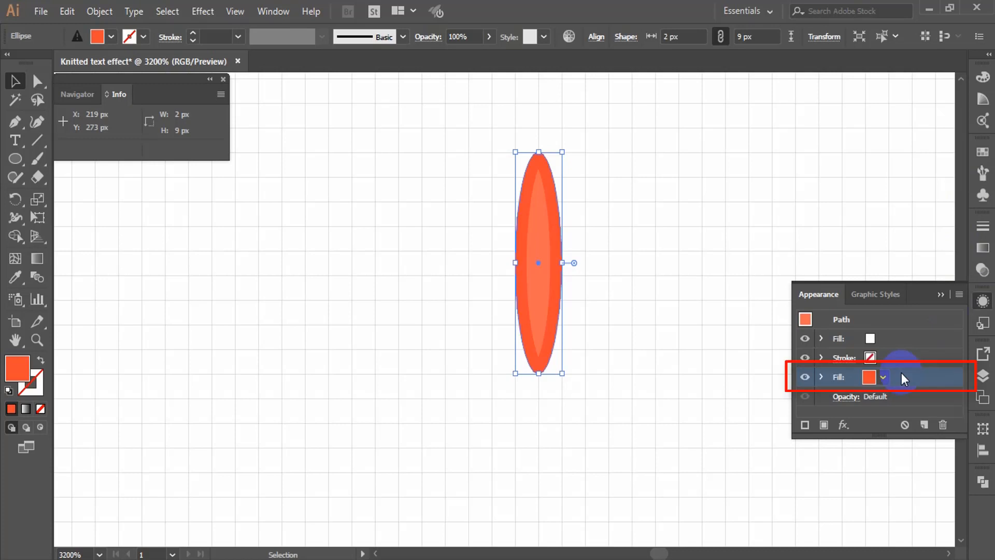
double_click(17, 368)
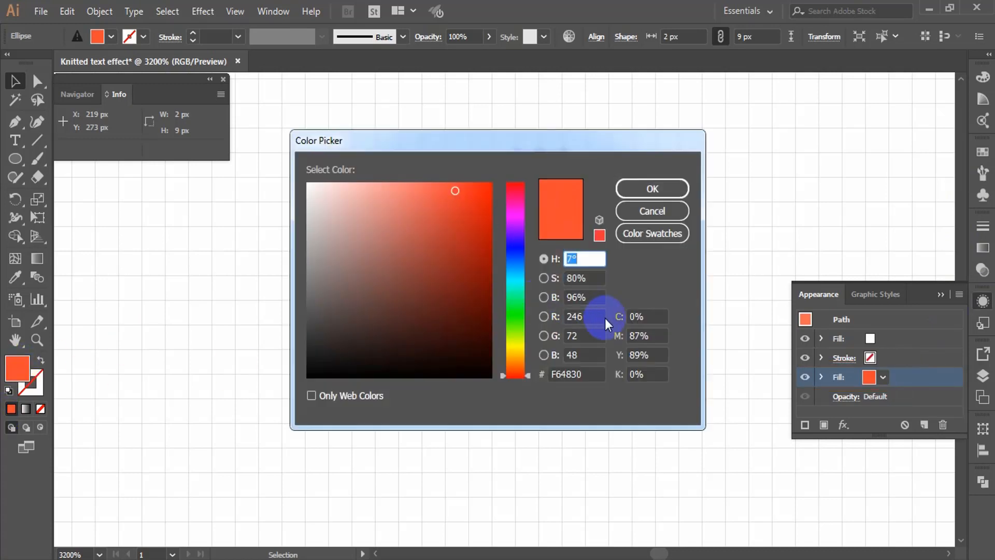
double_click(585, 316)
key("Tab")
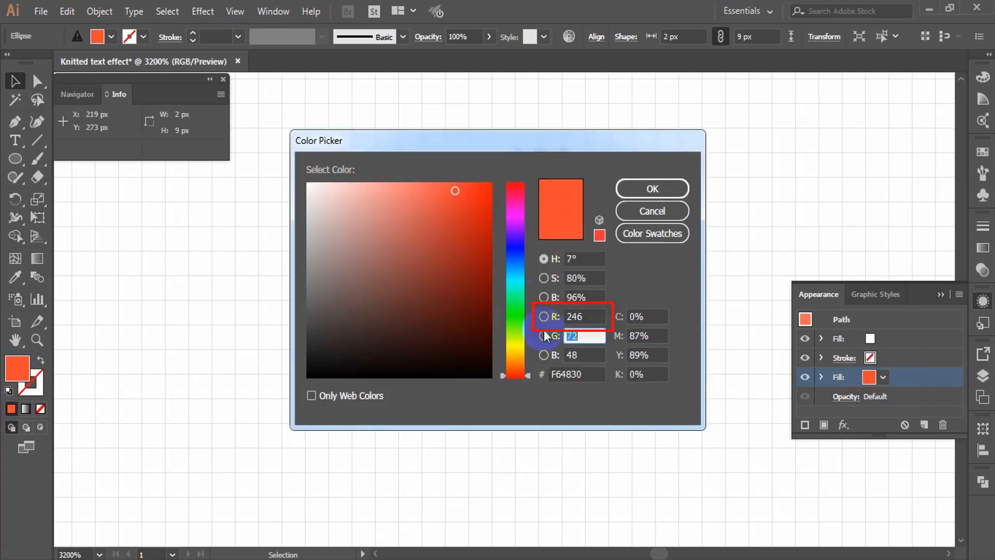
type("192")
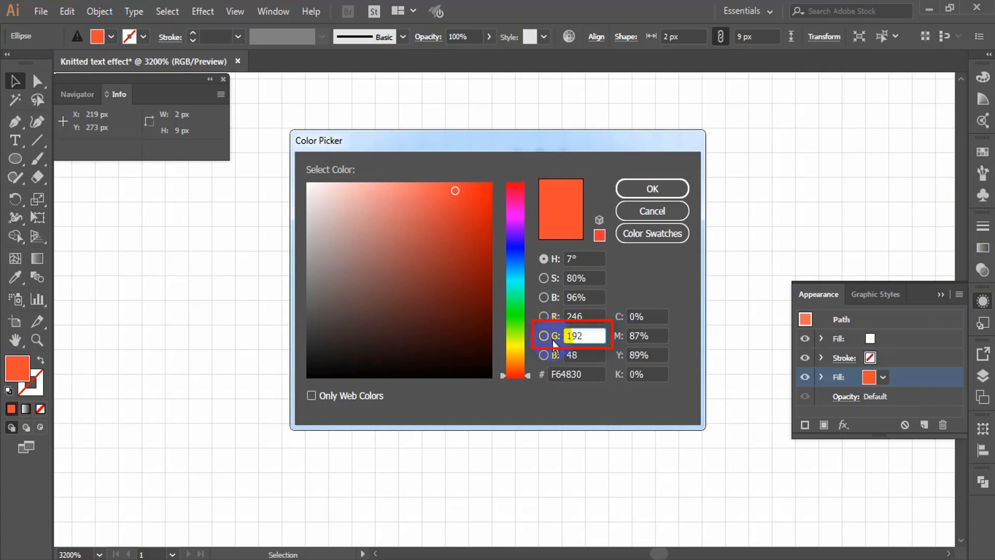
key("Tab")
type("1")
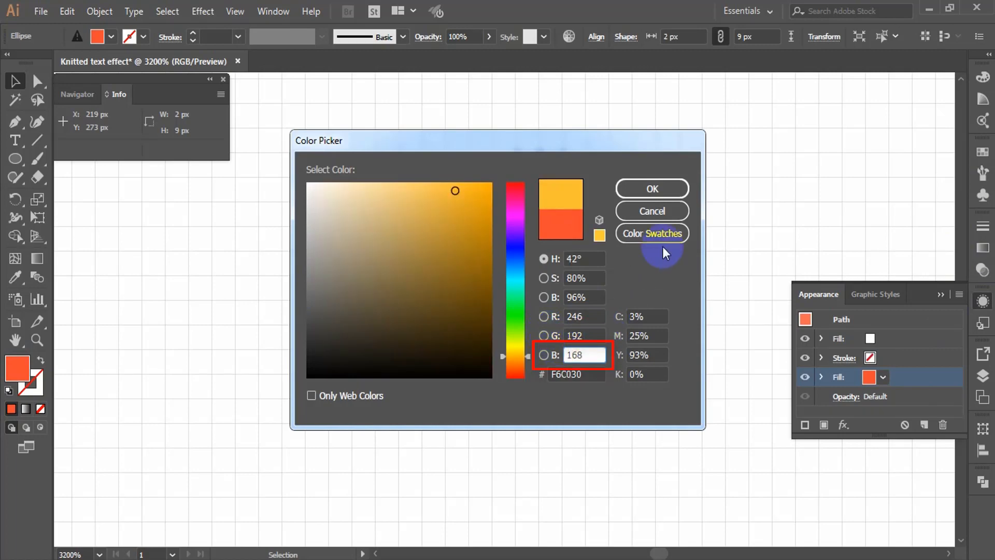
left_click(652, 188)
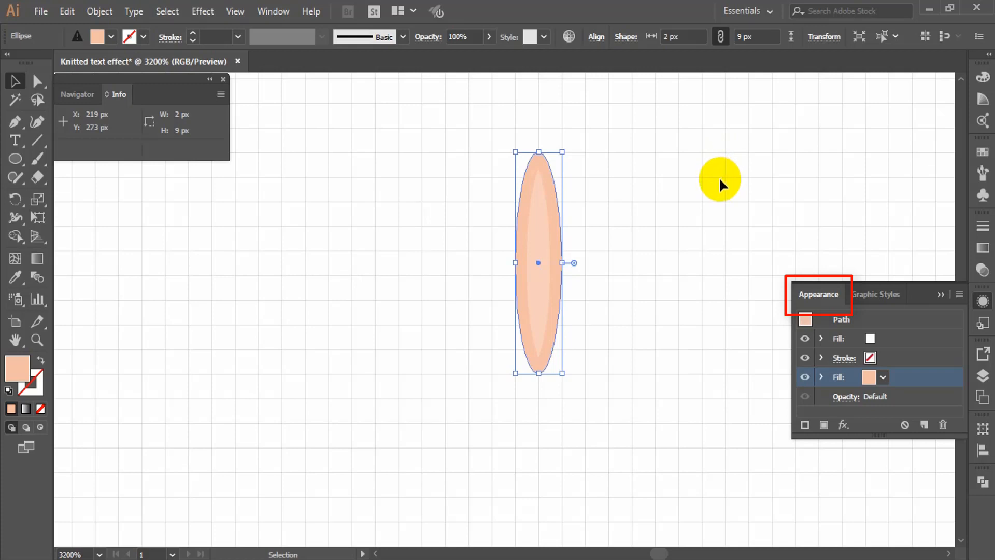
- Raise the opacity of the ellipse's upper white fill to 100%
left_click(900, 339)
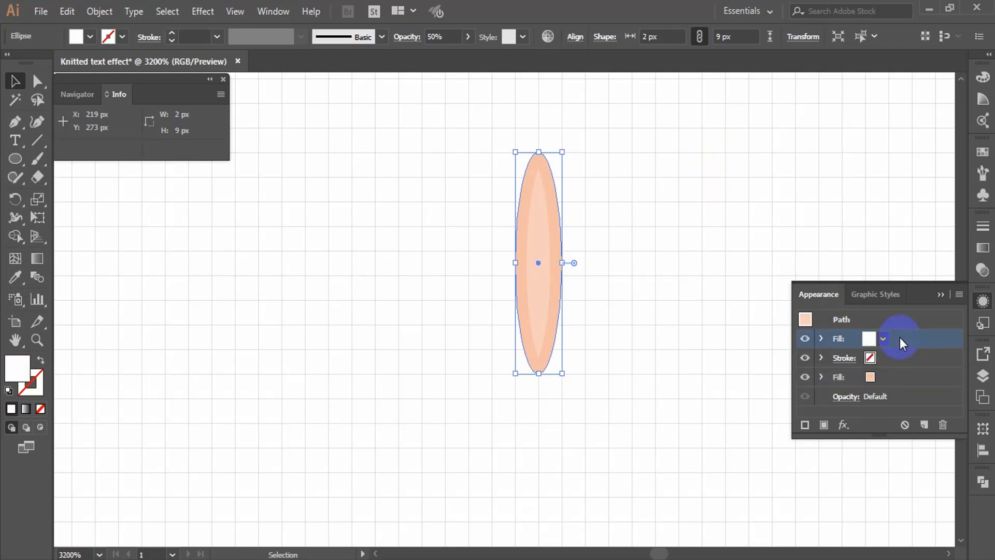
left_click(982, 269)
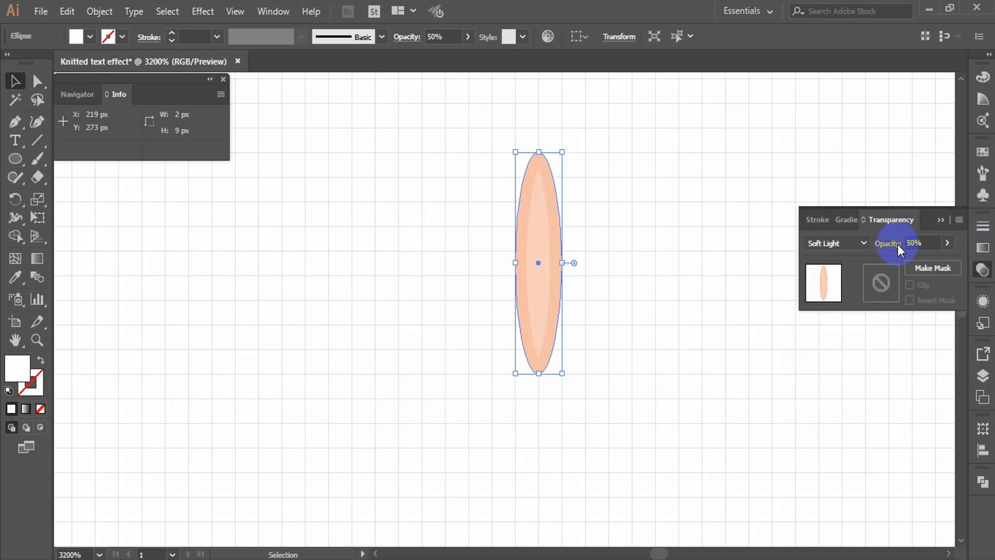
left_click(925, 243)
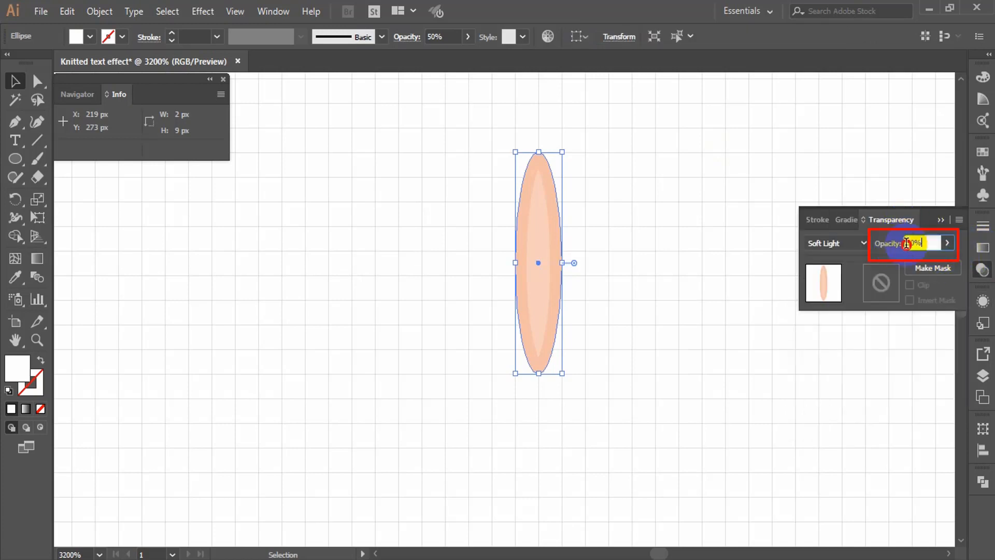
type("100")
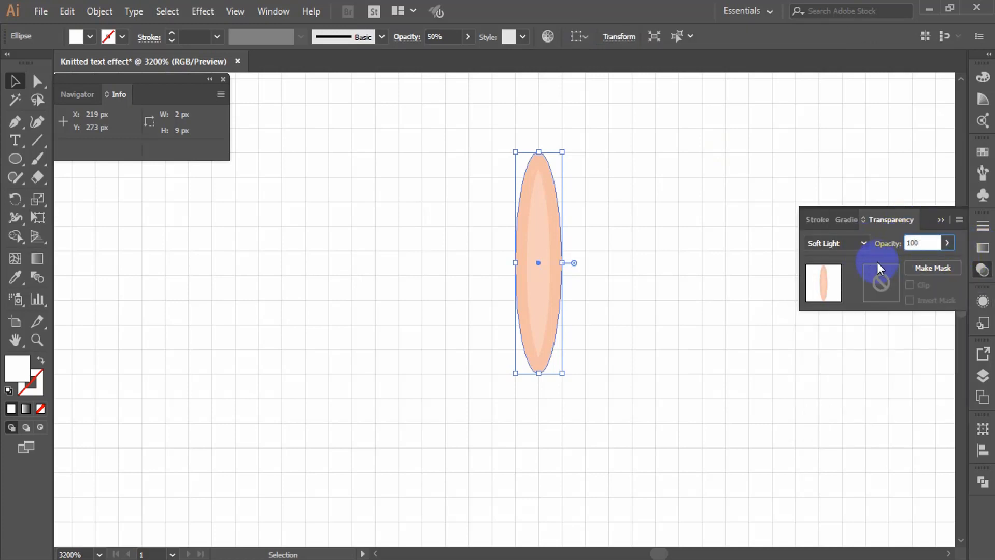
key("Return")
left_click(939, 222)
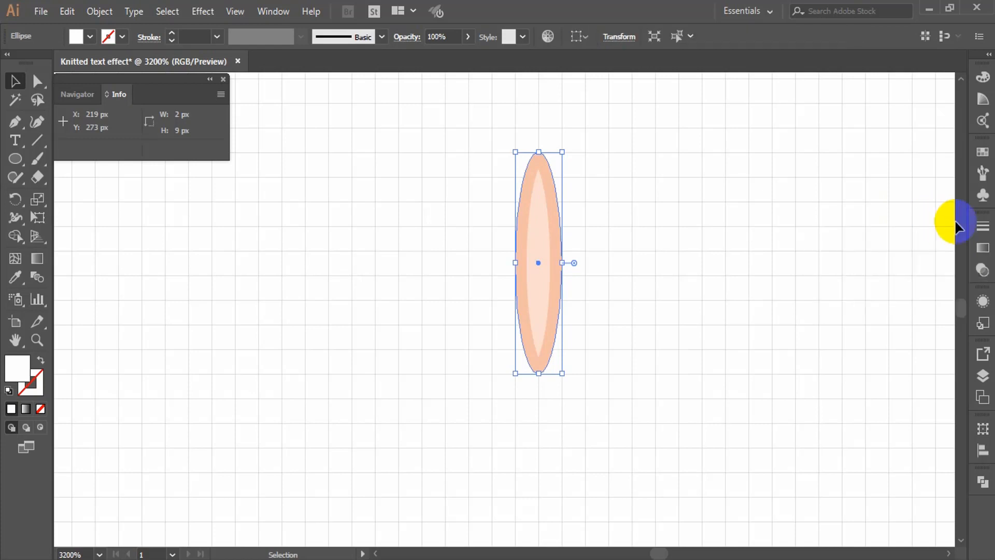
- Create an art brush named beige from the recolored ellipse, keeping the default brush options
left_click(983, 176)
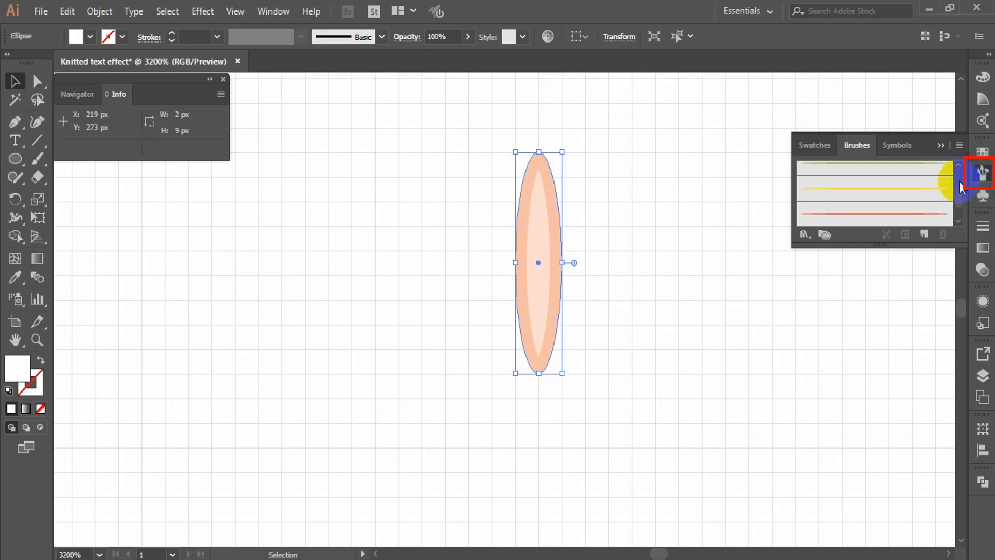
left_click(931, 236)
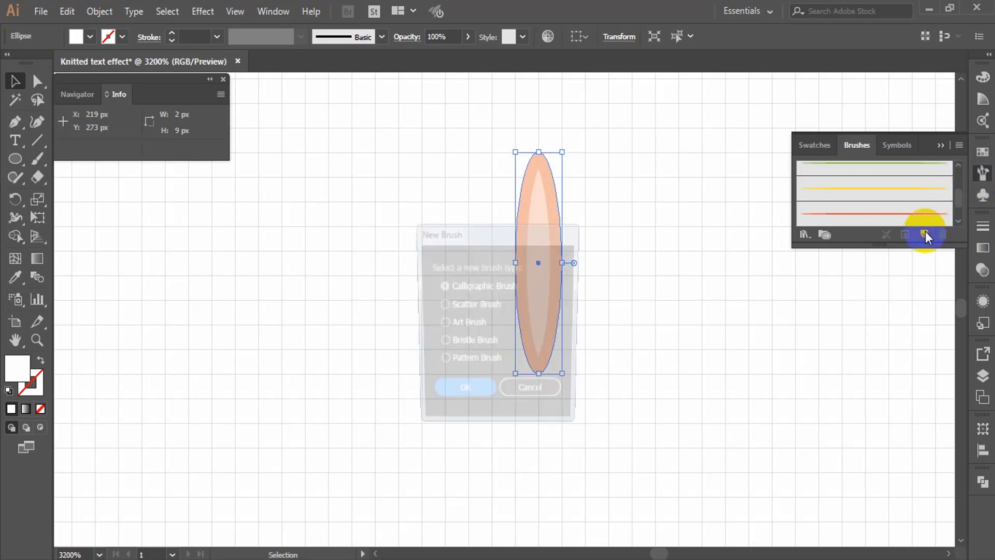
left_click(477, 325)
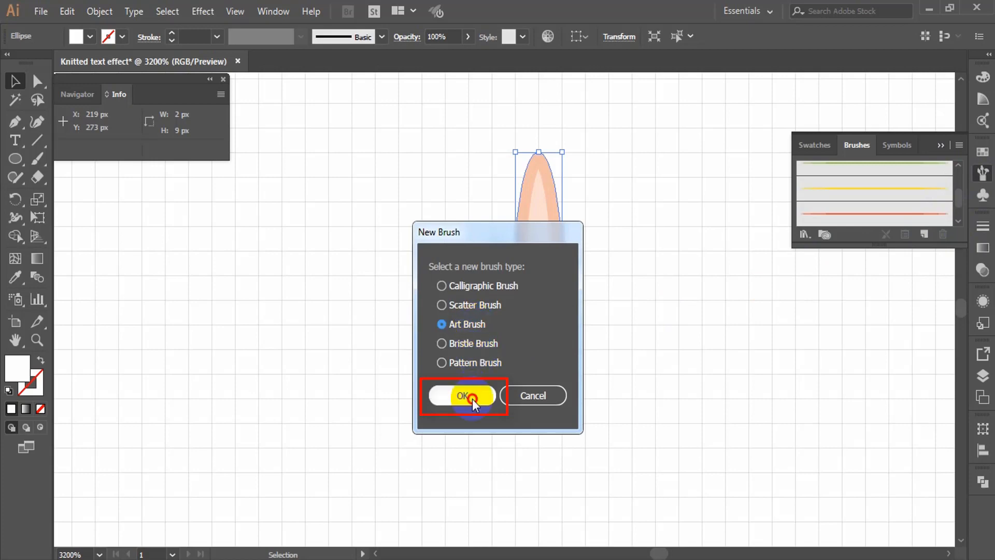
left_click(473, 399)
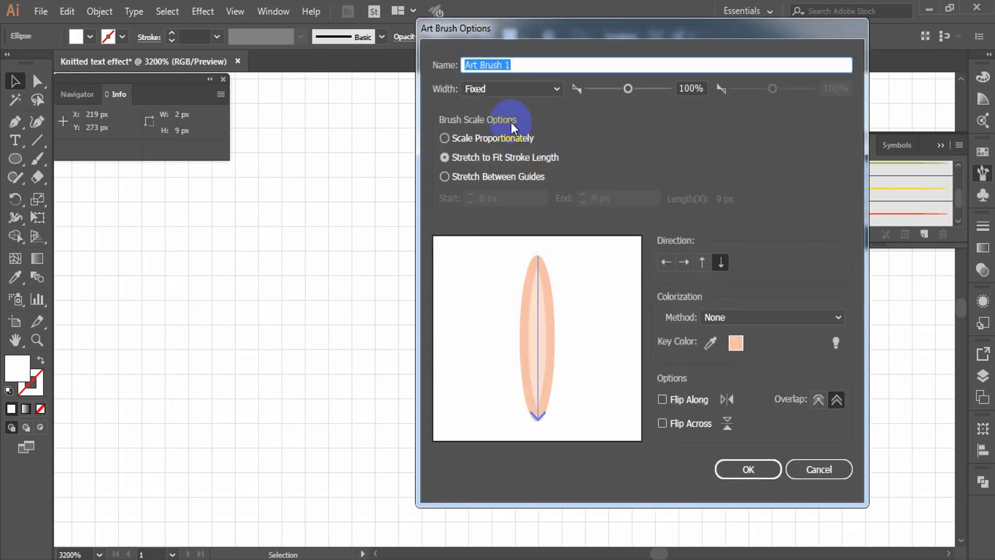
type("beige")
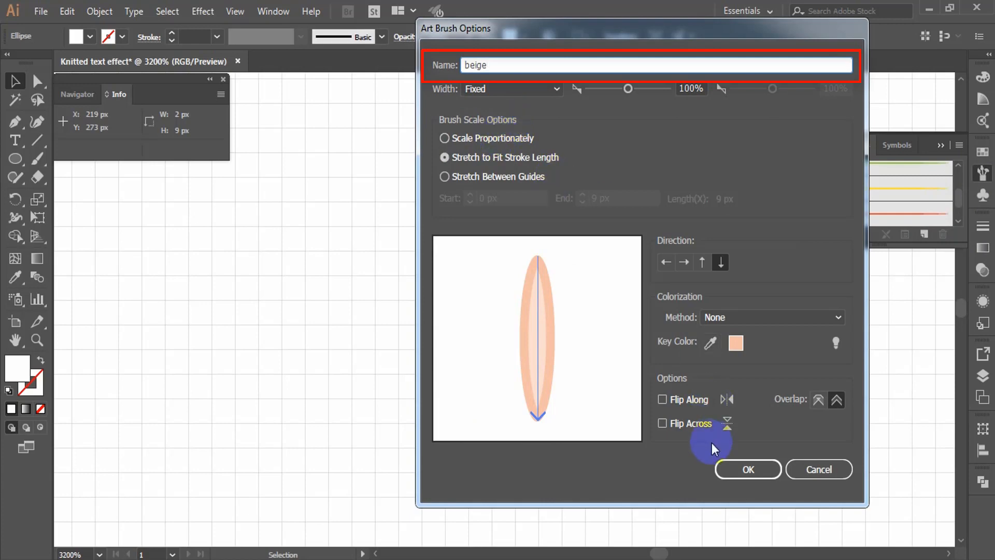
left_click(760, 471)
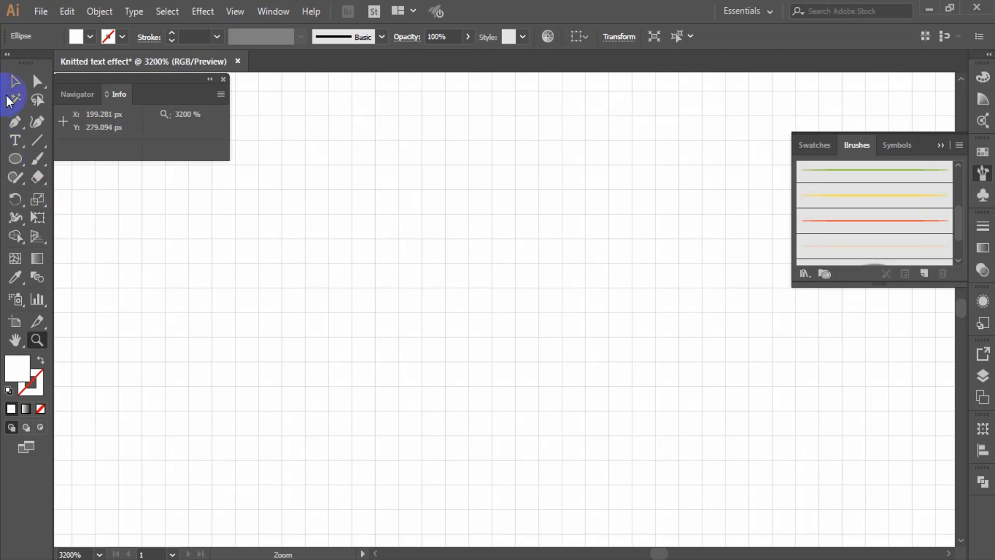
- Draw a vertical straight path 8 px tall with the Pen tool and remove its fill
left_click(15, 83)
left_click_drag(17, 120, 71, 126)
left_click(421, 165)
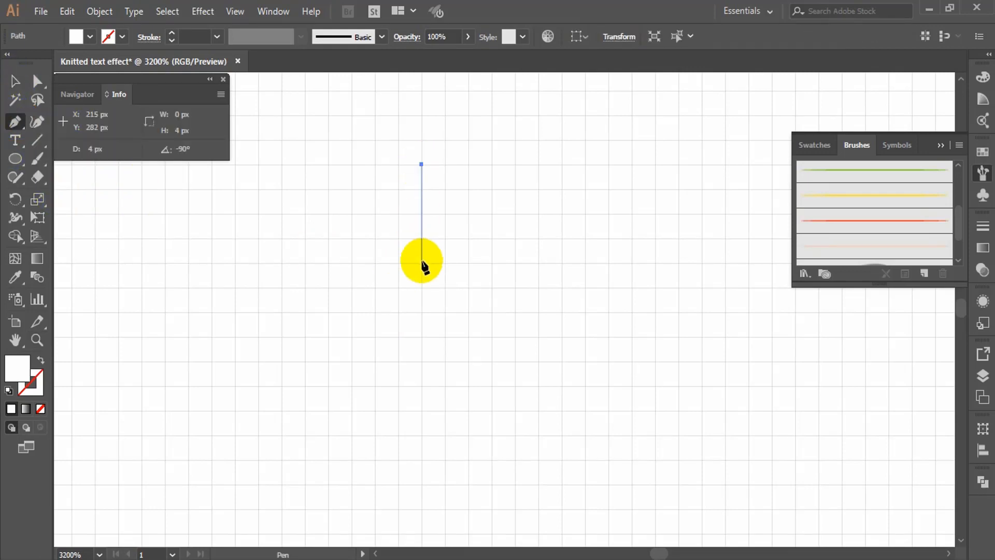
left_click(422, 361)
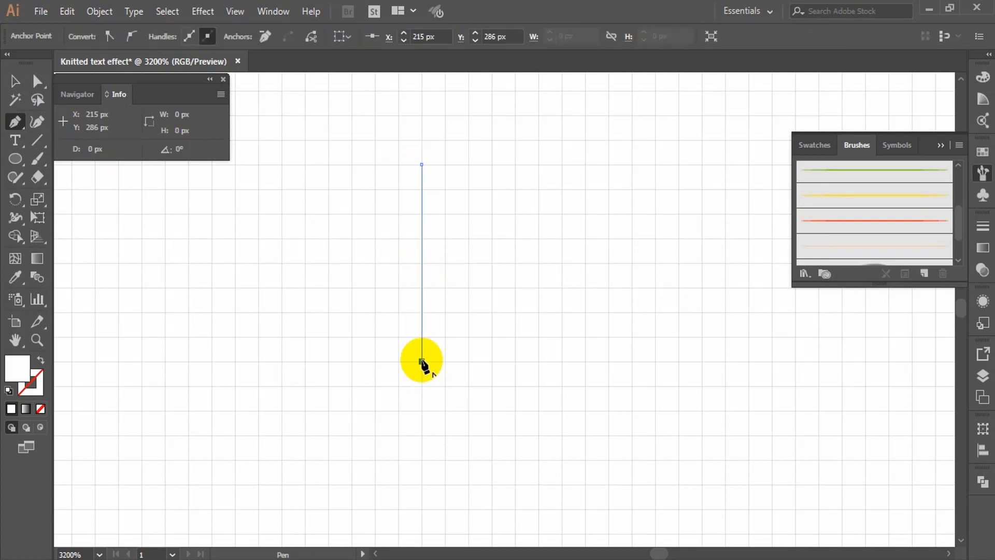
left_click(40, 409)
key("v")
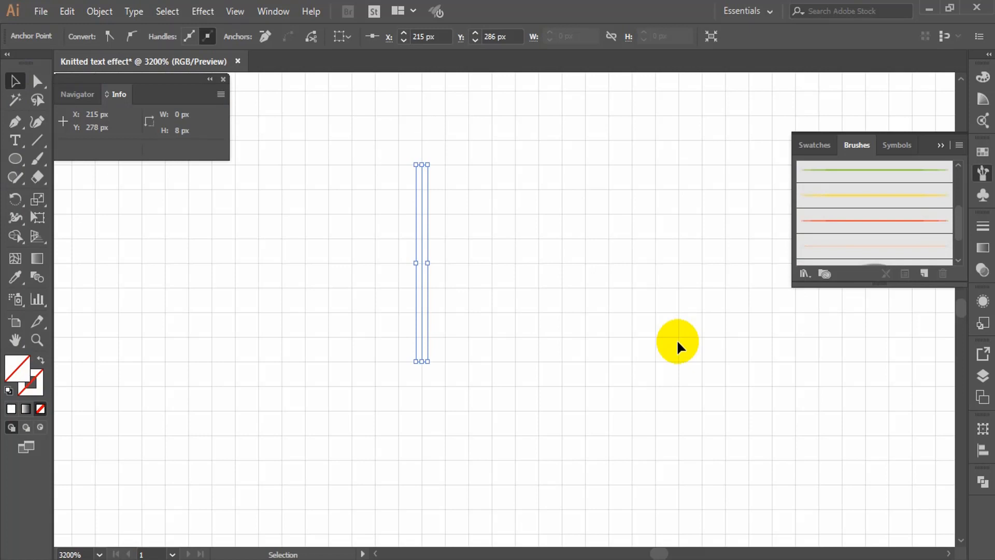
- Apply the Orange art brush to the stroke of the vertical path
left_click(32, 381)
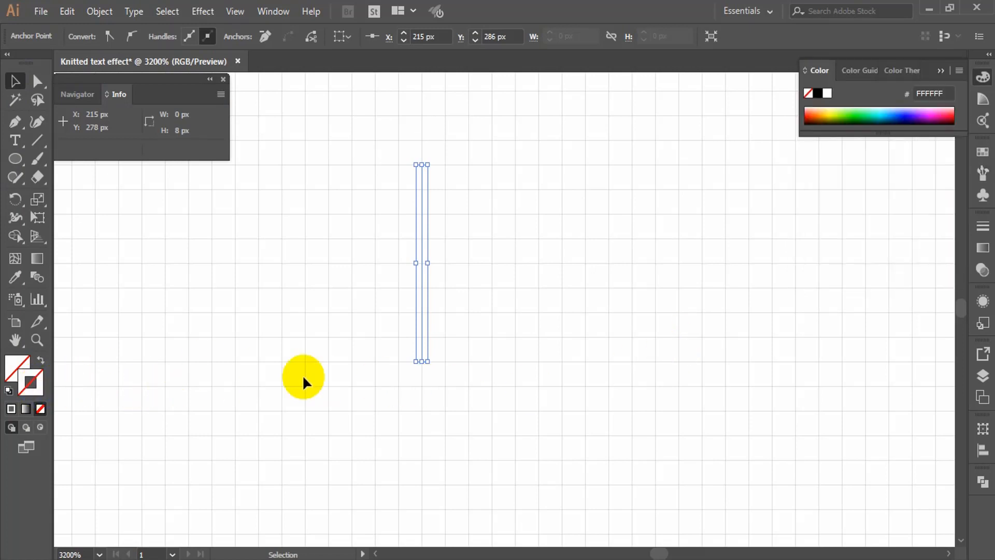
left_click(983, 174)
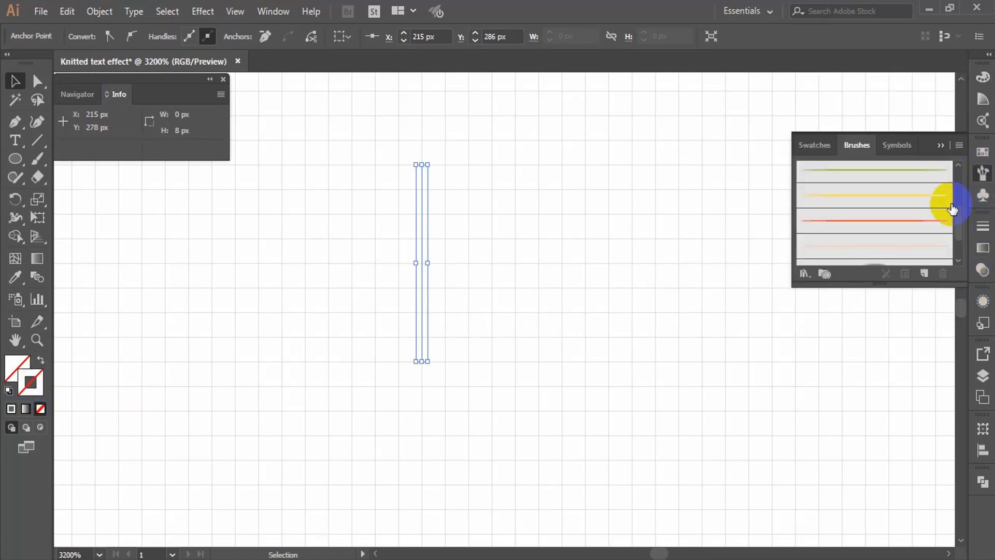
left_click(881, 224)
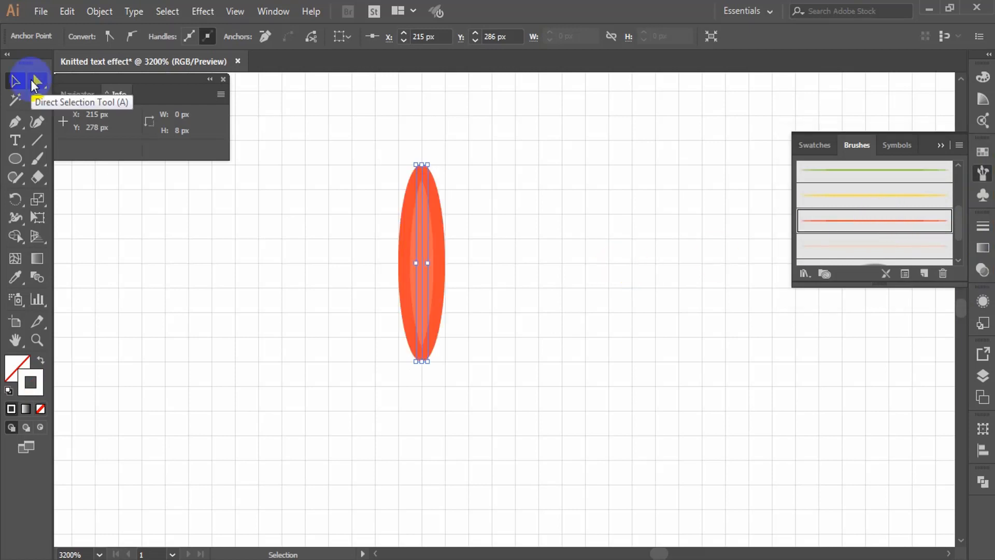
- Move the path's lower anchor point 3 px to the right so the stitch slants
left_click(34, 83)
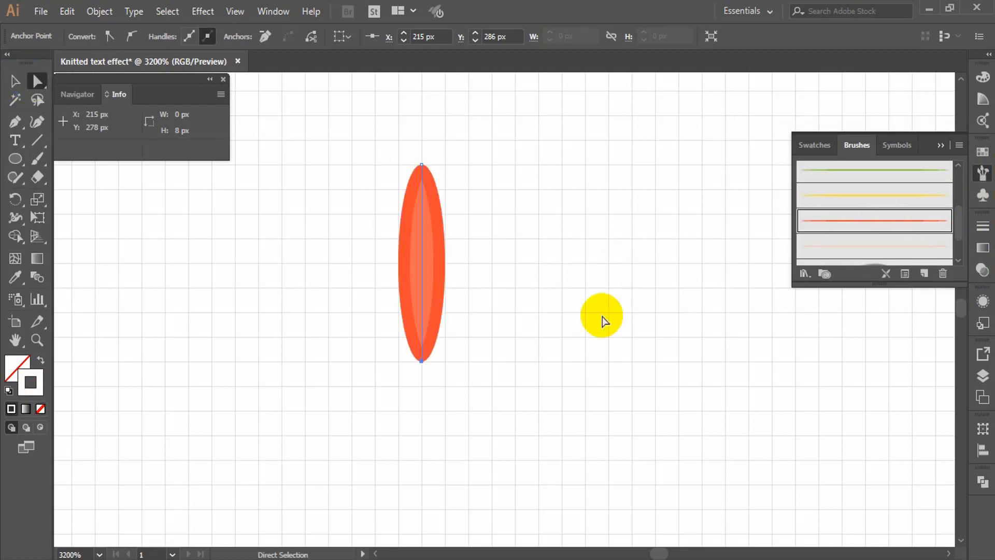
left_click(421, 361)
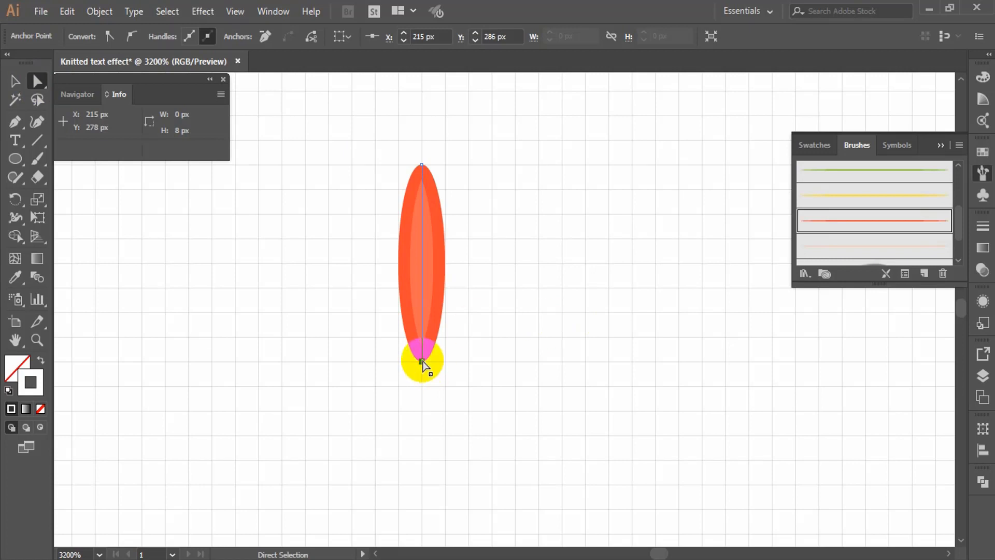
left_click_drag(422, 363, 486, 364)
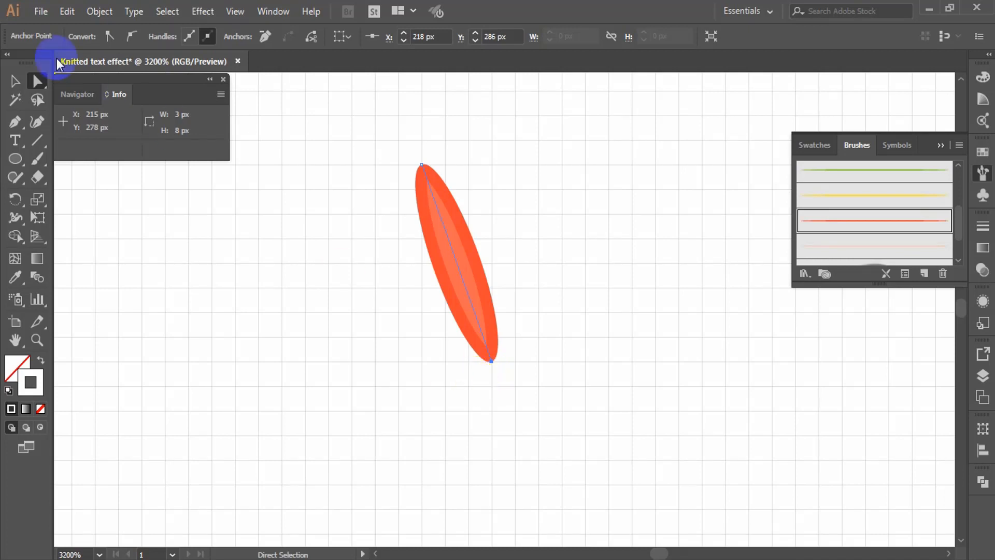
- Create a mirrored copy of the slanted orange stitch by reflecting it across the horizontal axis
left_click(15, 80)
left_click(299, 275)
left_click(446, 240)
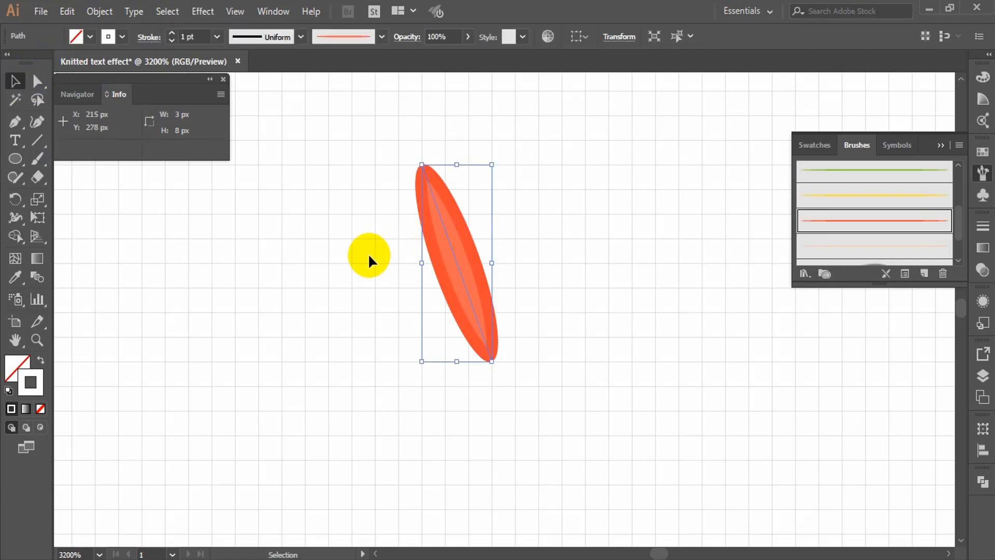
left_click(98, 11)
mouse_move(184, 13)
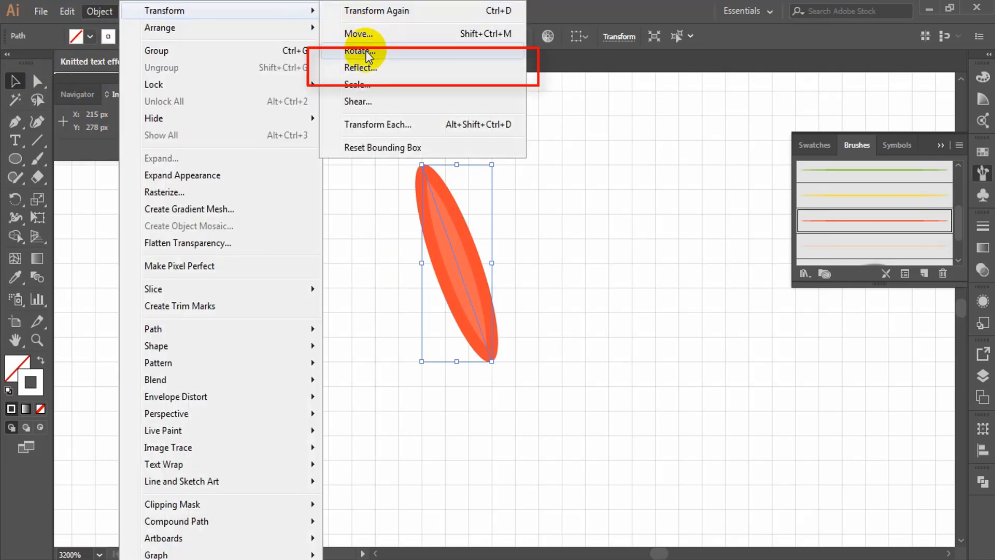
left_click(367, 67)
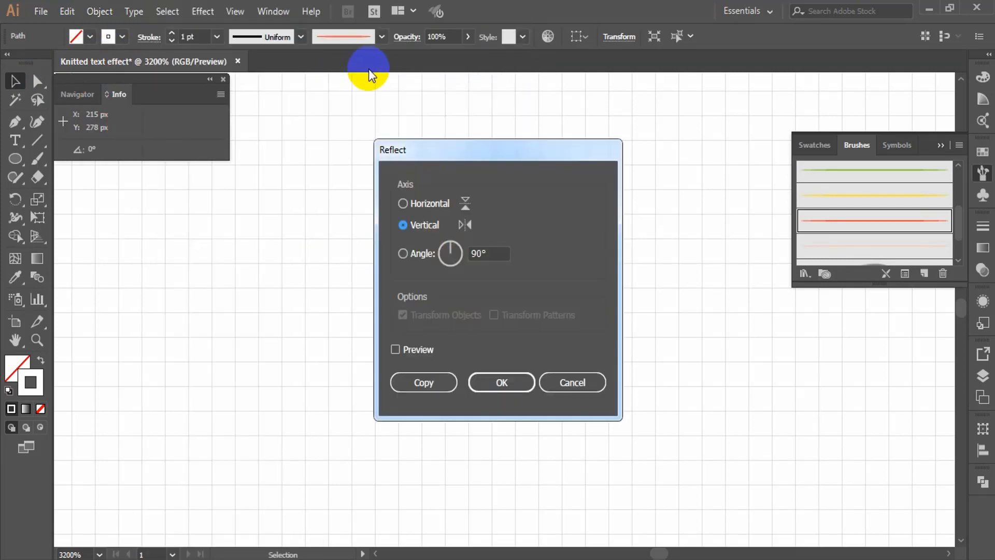
left_click(403, 204)
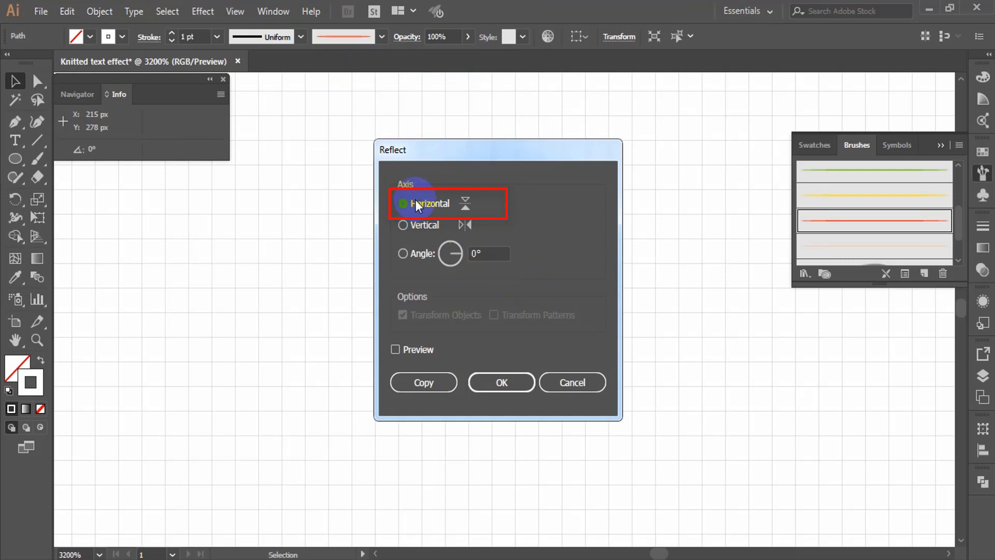
left_click(413, 352)
left_click_drag(460, 153, 651, 132)
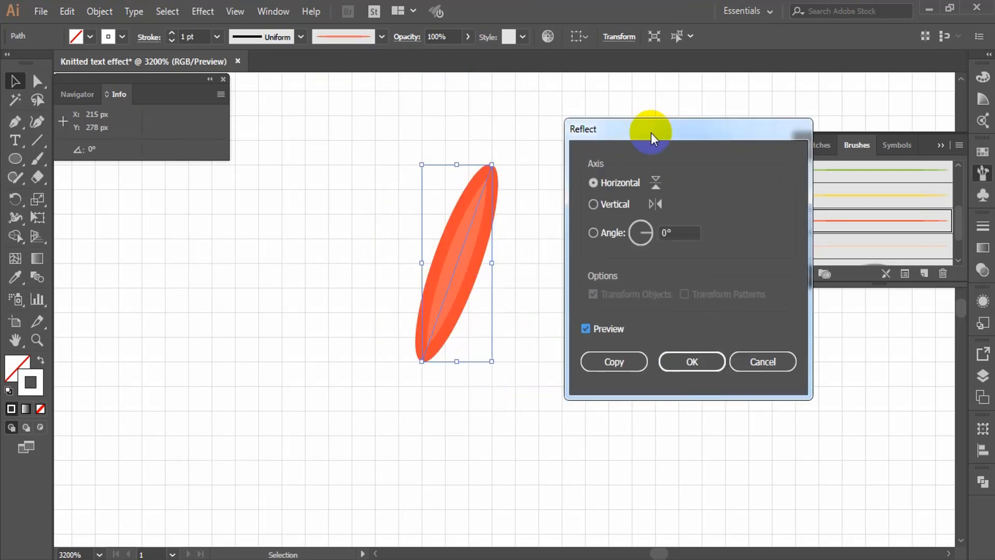
left_click(621, 362)
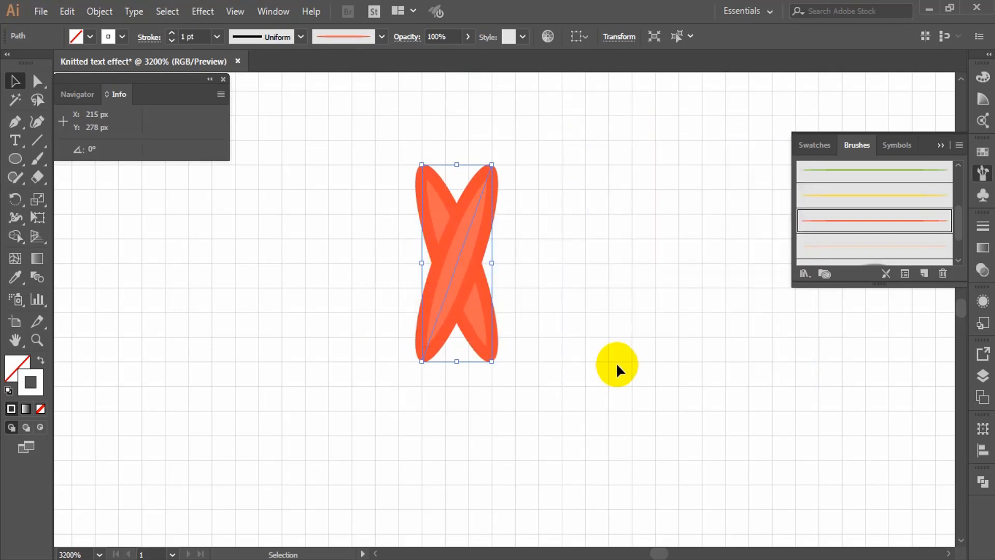
- Move the mirrored stitch 4 px to the right and 2 px up so the two stitches form an open V
mouse_move(478, 239)
left_mouse_down()
mouse_move(473, 228)
mouse_move(488, 191)
mouse_move(582, 223)
left_mouse_up()
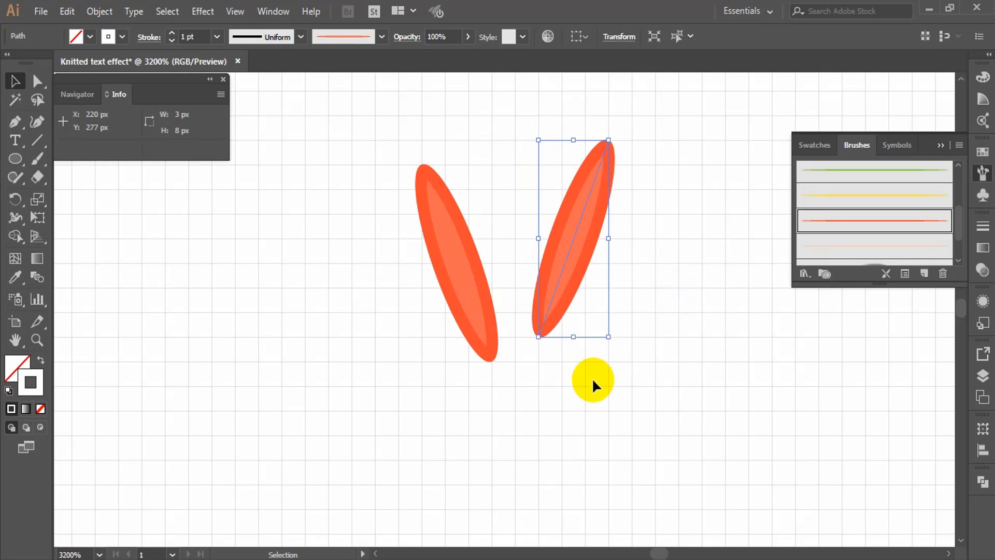
key("Up")
key("Left")
left_click(506, 421)
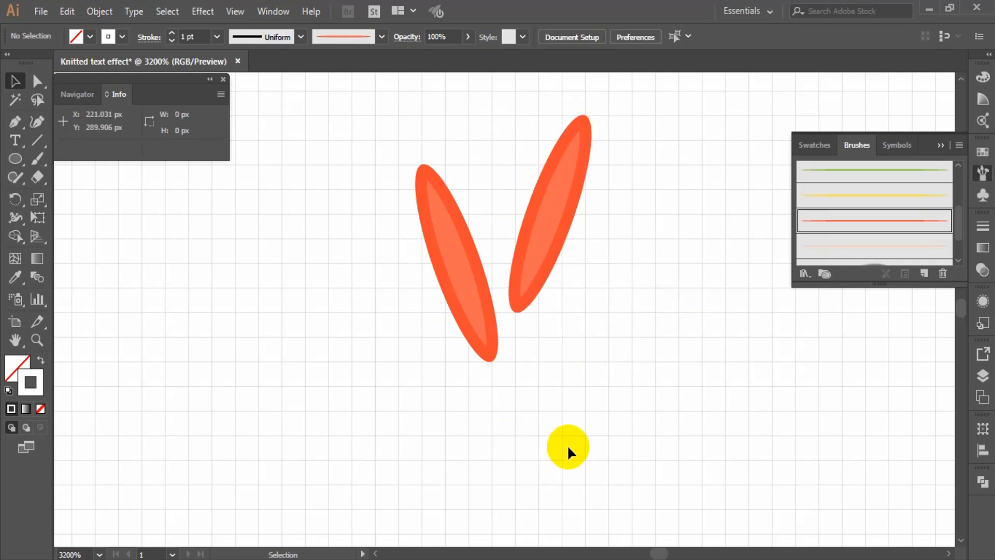
- Group the two orange stitches and rename the group Orange
left_click_drag(604, 386, 342, 225)
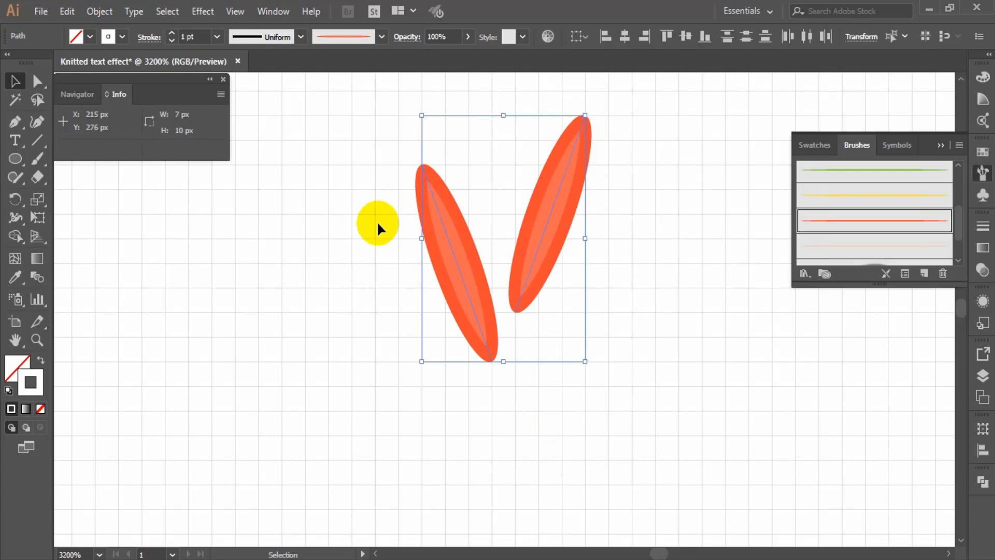
right_click(425, 225)
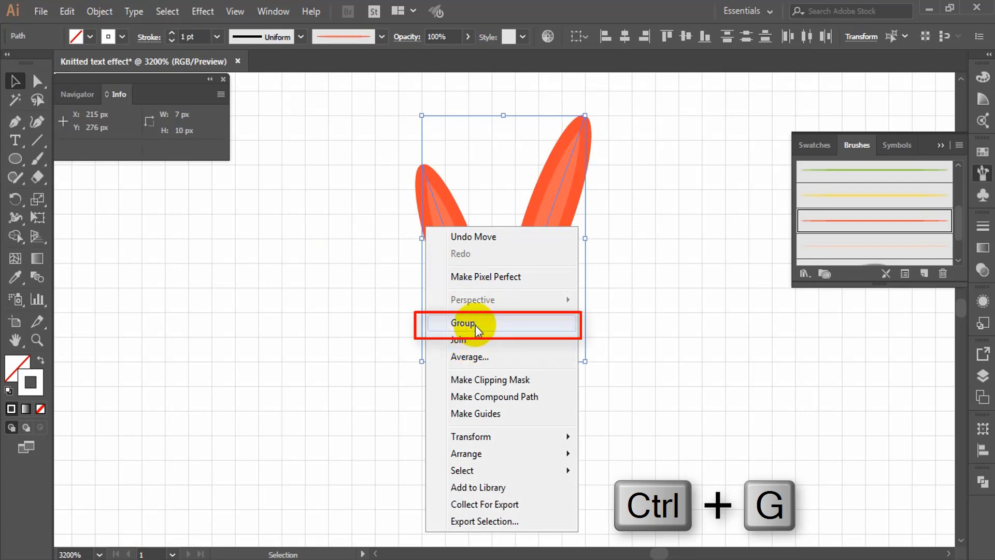
left_click(475, 324)
key("F7")
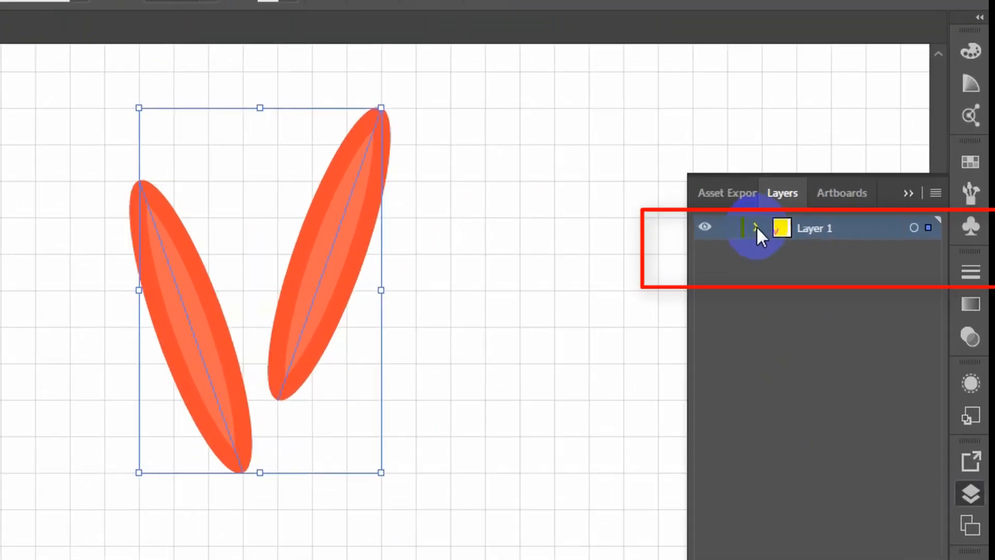
left_click(837, 195)
double_click(907, 210)
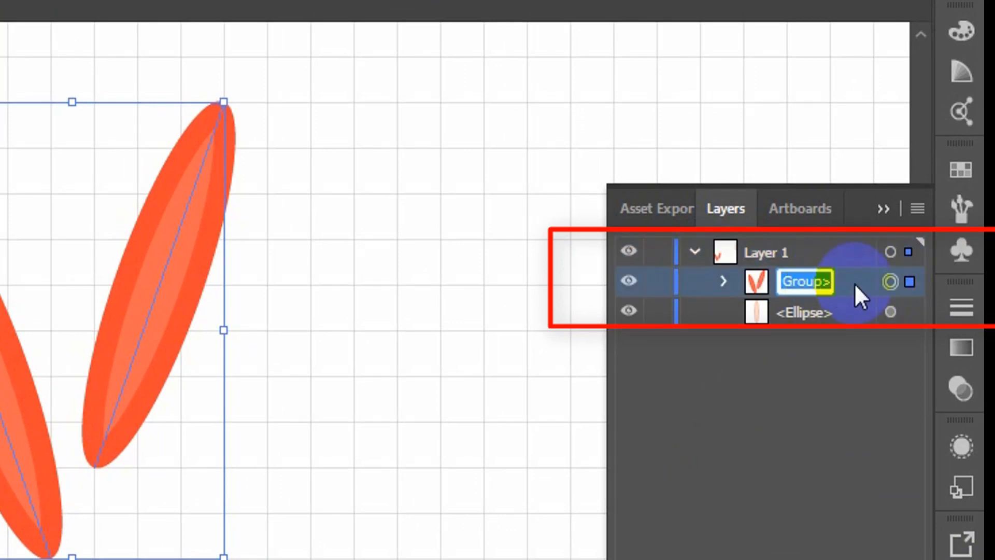
type("Orange")
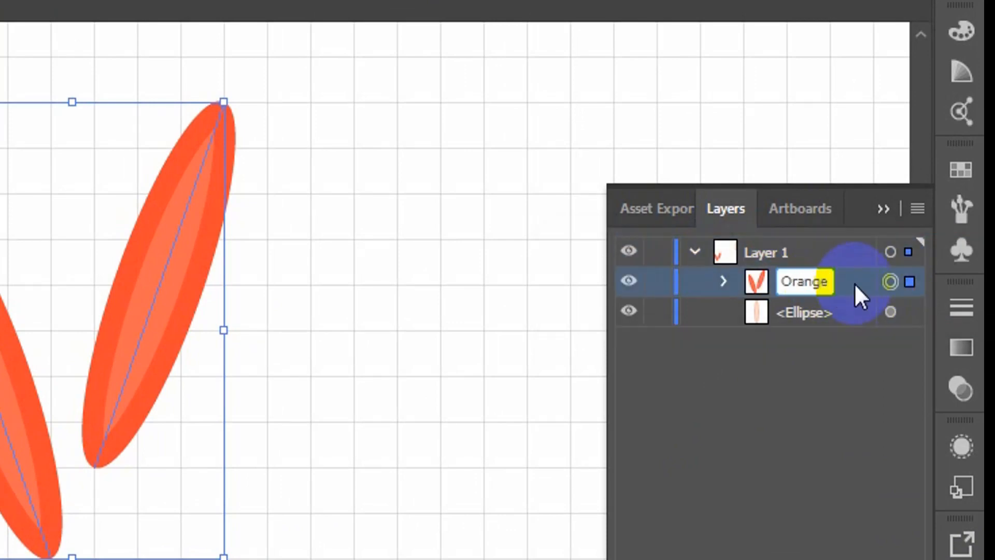
- Duplicate the Orange stitch group in place and rename the upper copy Beige
left_click_drag(639, 364, 390, 223)
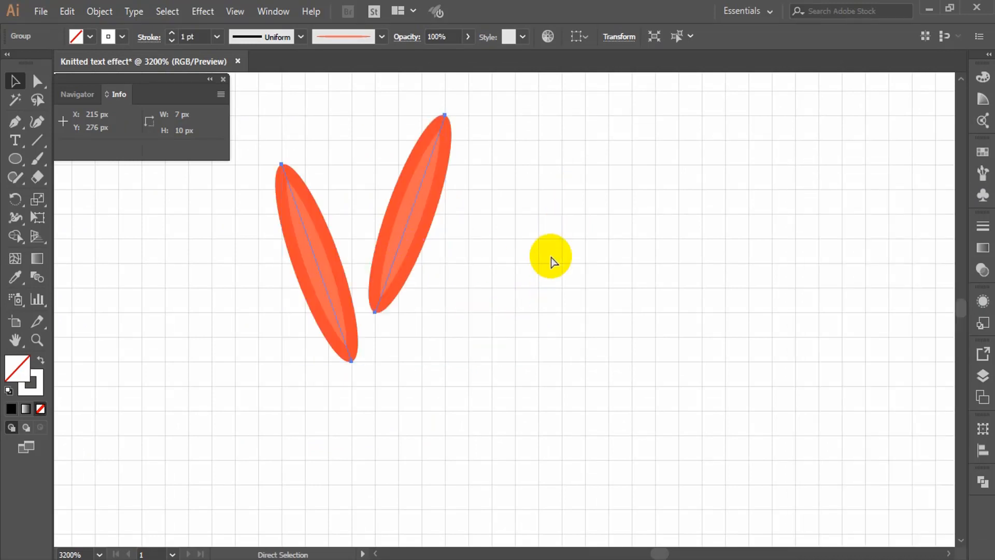
key("ctrl+c")
key("ctrl+v")
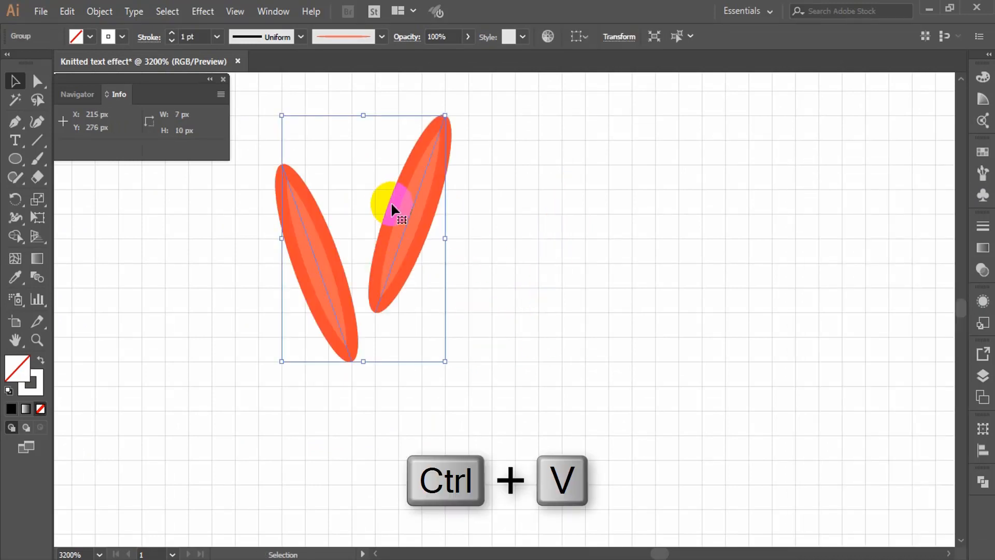
left_click(983, 376)
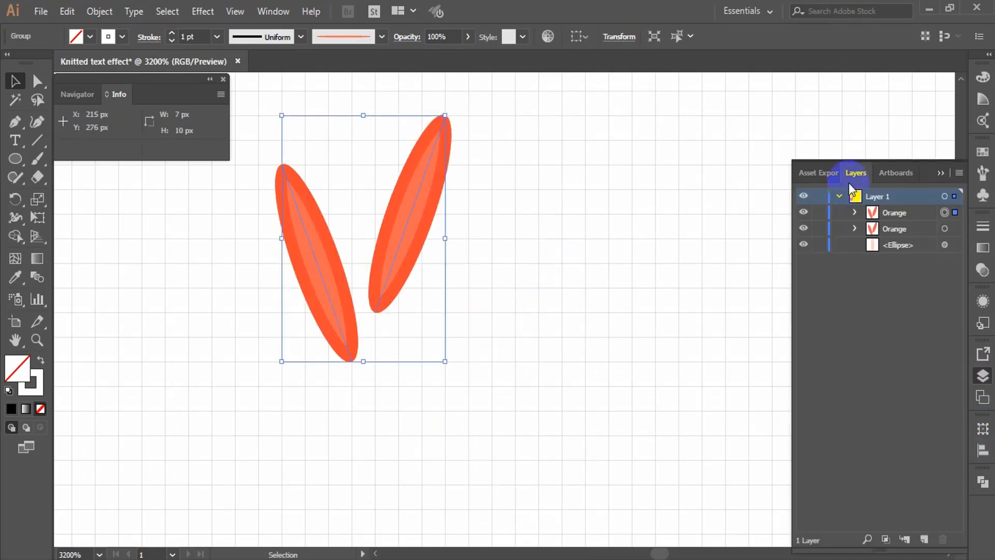
double_click(901, 212)
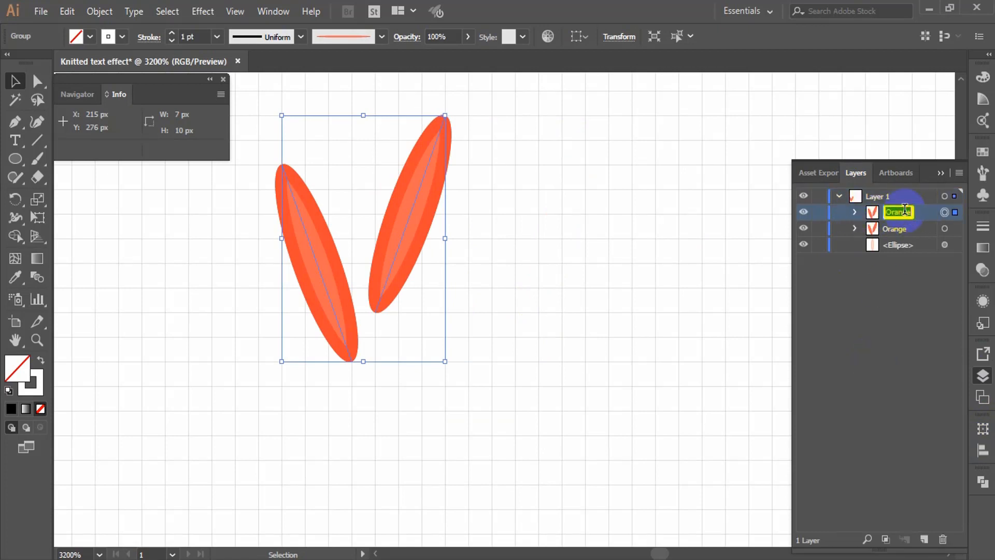
type("Beig")
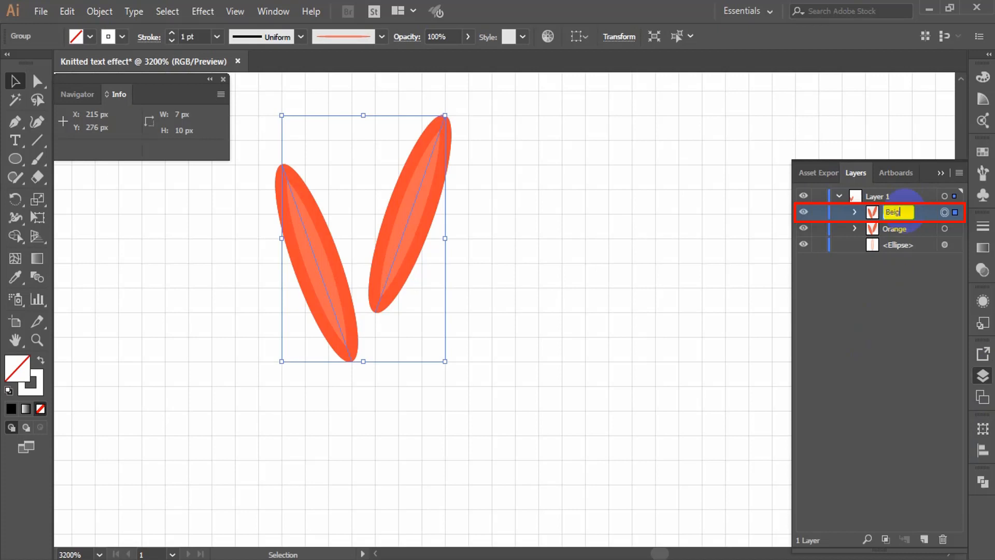
type("e")
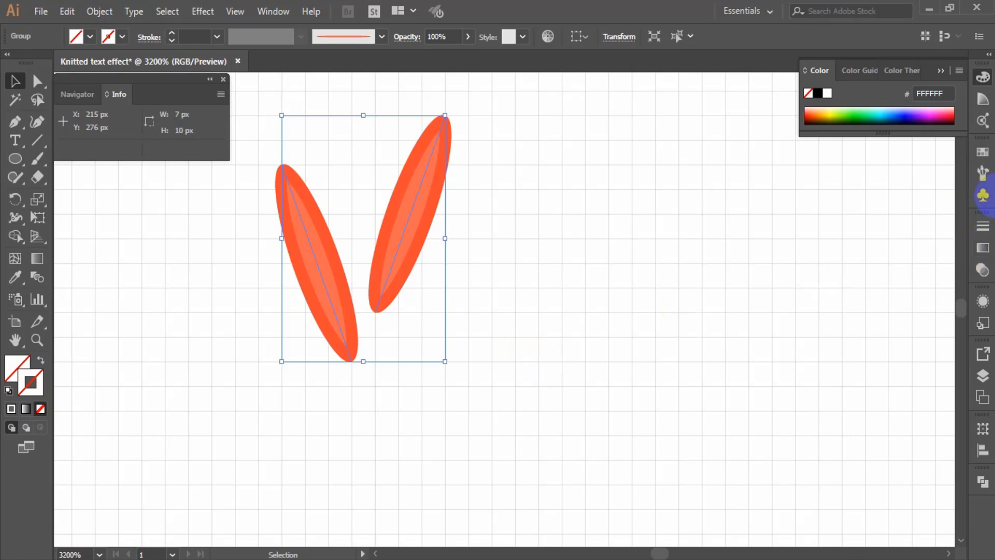
- Apply the beige art brush to the Beige group and move it 10 px to the right of the Orange group
left_click(984, 179)
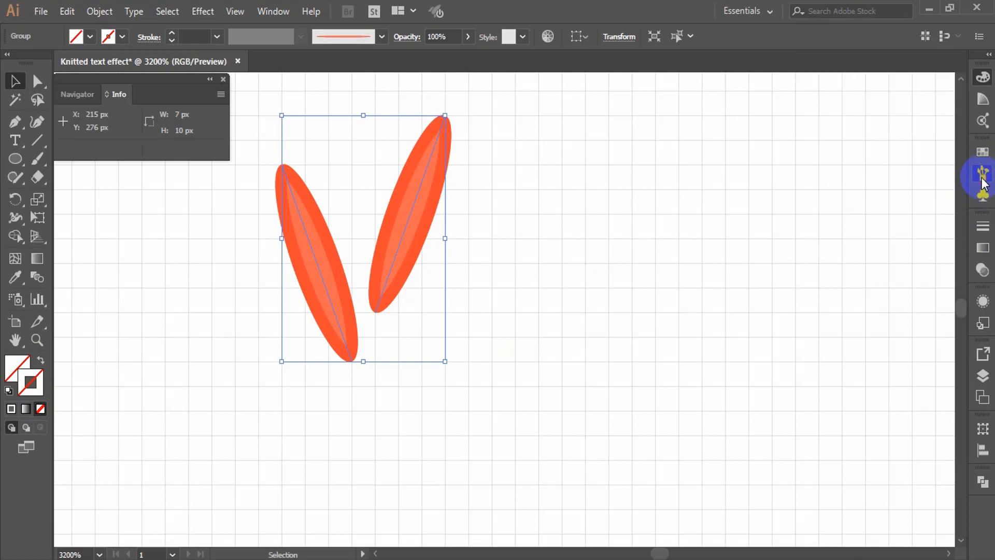
left_click(921, 221)
left_click(863, 250)
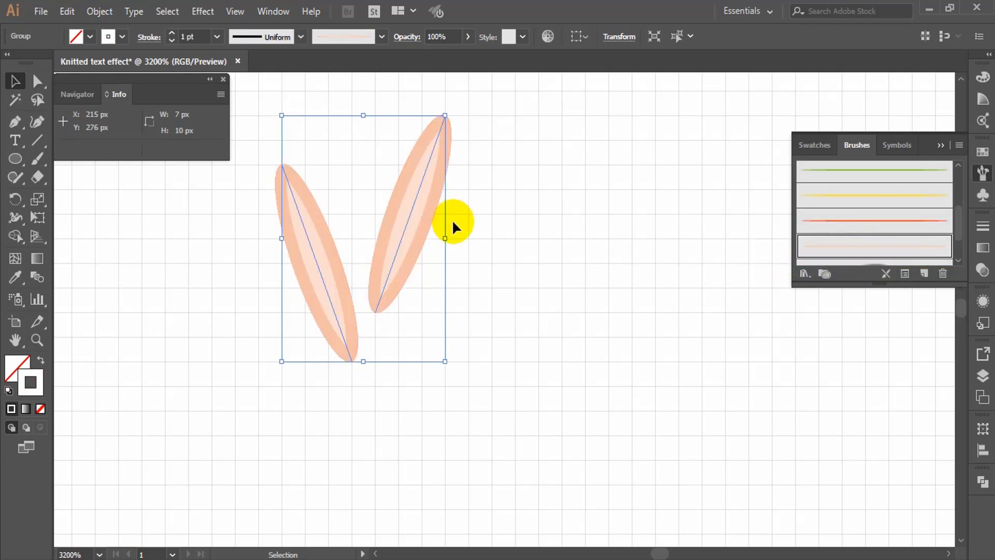
mouse_move(435, 213)
left_mouse_down()
mouse_move(452, 229)
mouse_move(589, 236)
mouse_move(640, 277)
left_mouse_up()
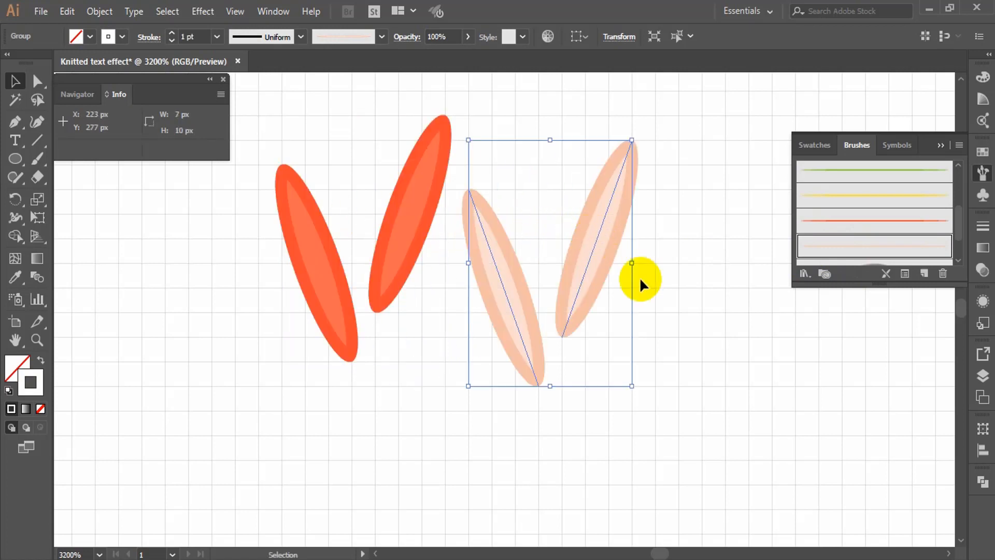
left_click(685, 335)
- Duplicate the orange and beige stitch groups together and place the copies about 13 px below the originals
left_click_drag(698, 384, 310, 218)
left_click_drag(538, 382, 559, 388)
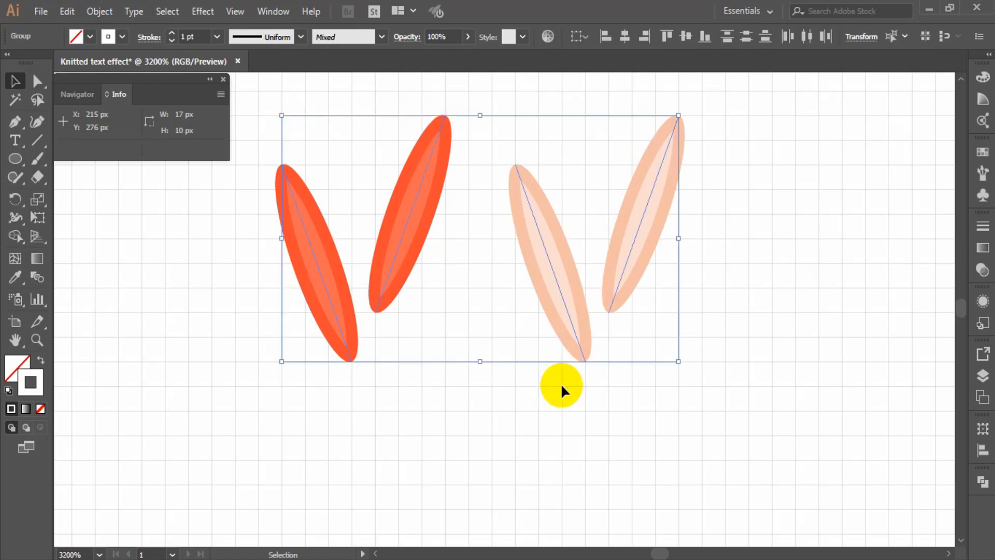
key("ctrl+c")
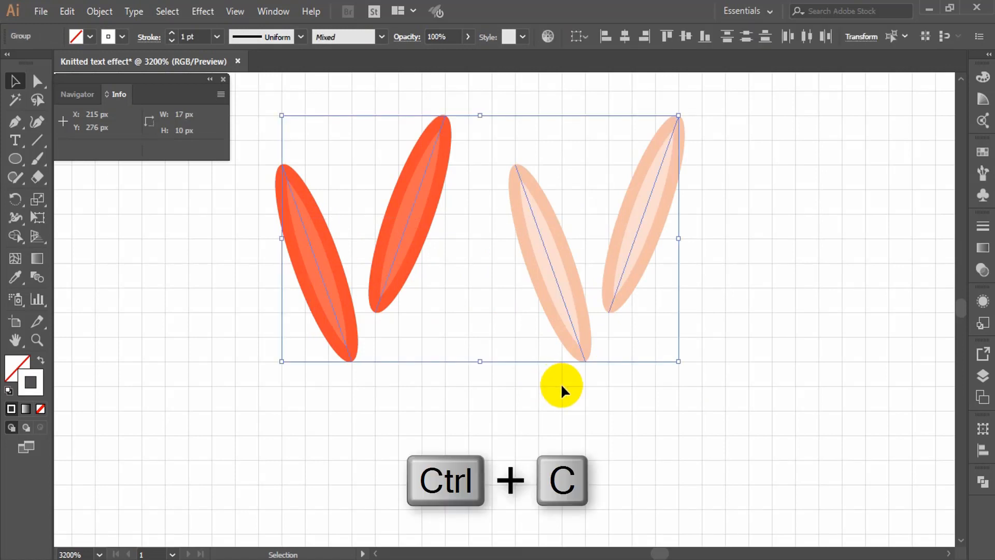
key("ctrl+v")
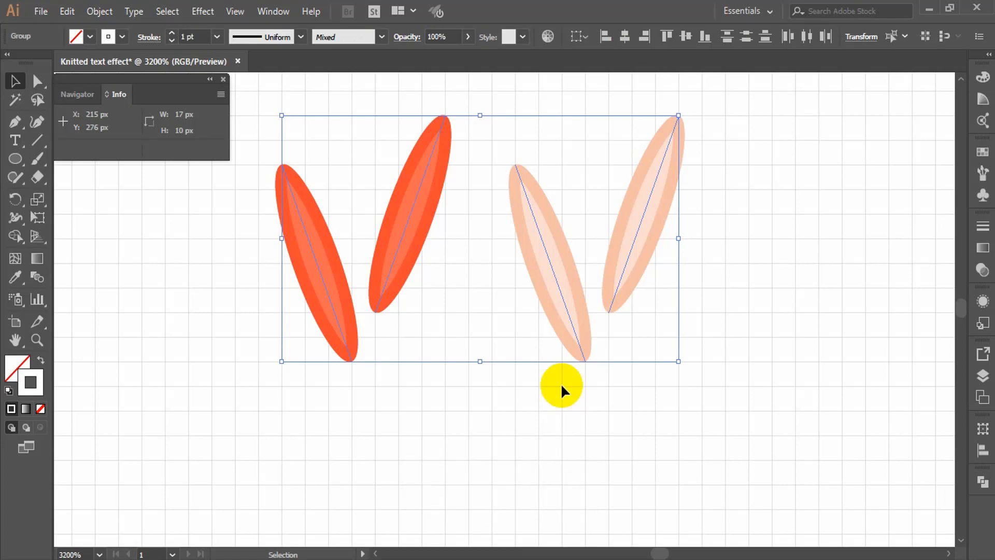
scroll(561, 384, "down", 2)
left_click_drag(391, 200, 381, 483)
scroll(429, 384, "down", 2)
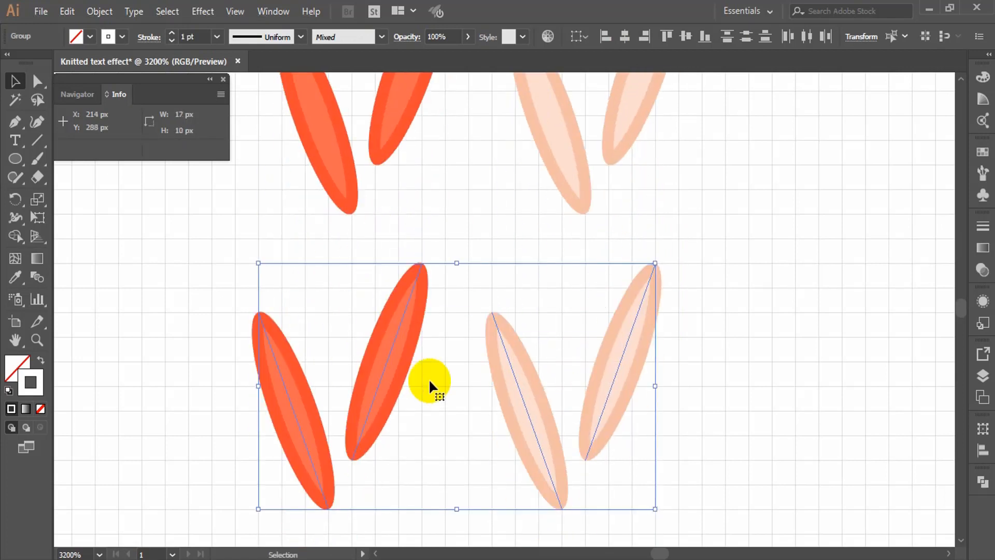
left_click_drag(373, 379, 372, 403)
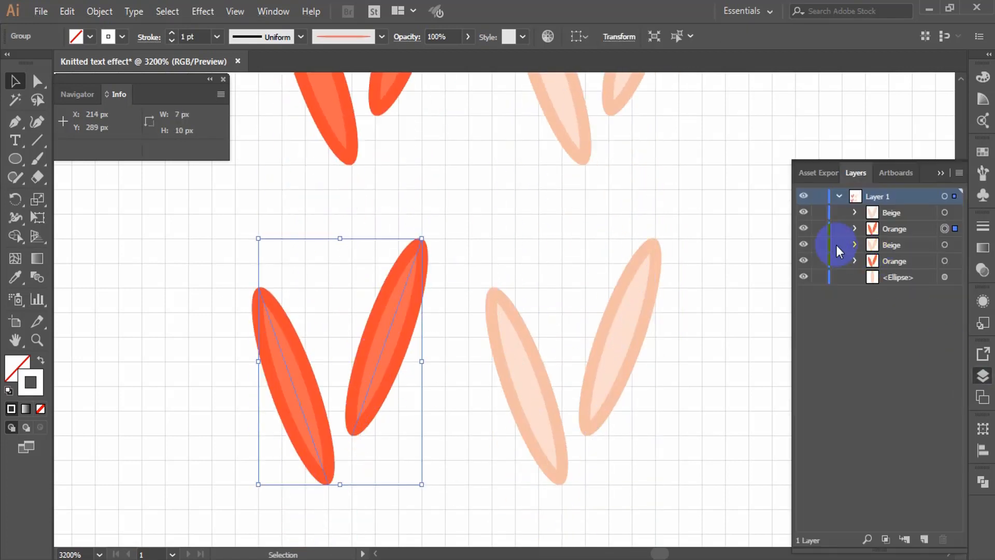
- Identify the lower orange stitch group by toggling its visibility and rename that group Yellow
left_click(804, 228)
left_click(804, 228)
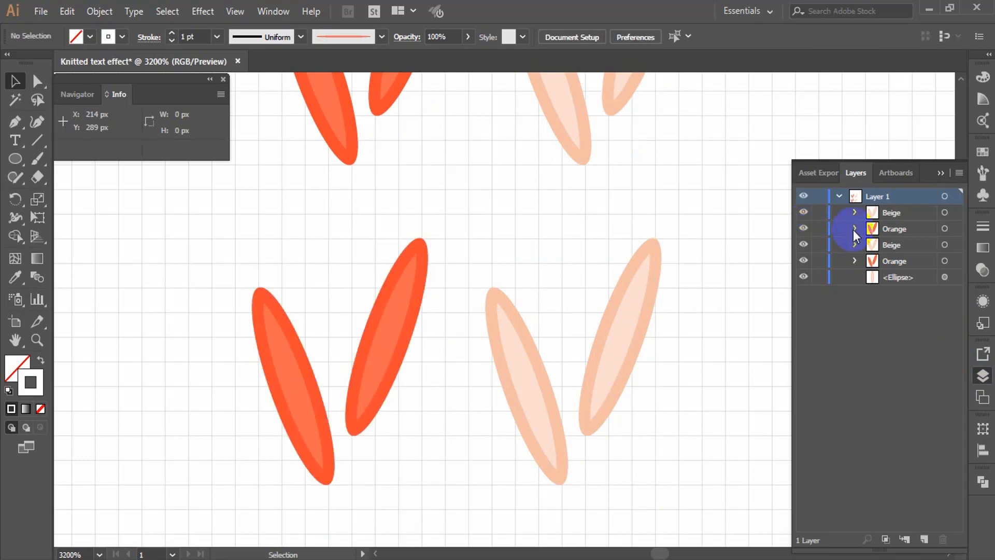
double_click(901, 229)
type("Y")
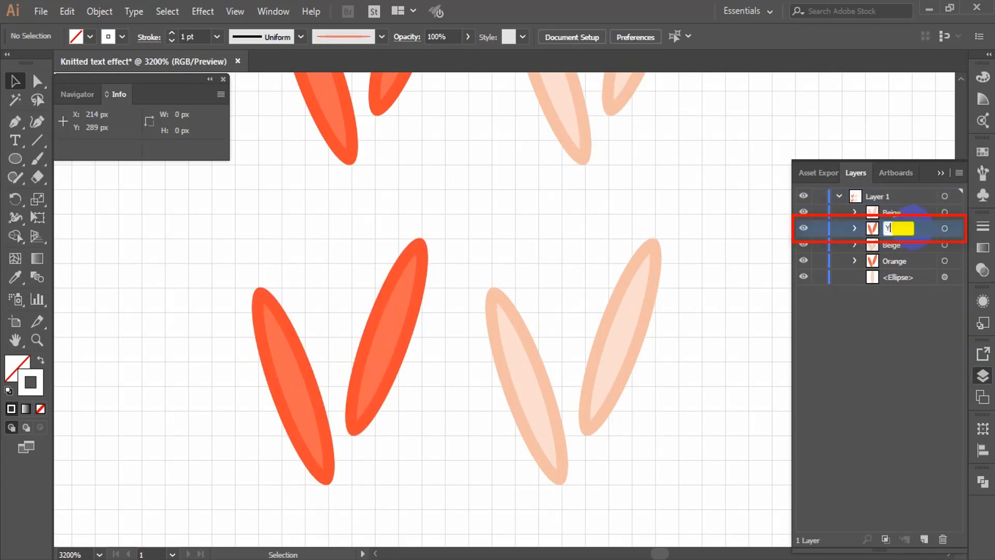
type("ellow")
key("Return")
left_click(941, 173)
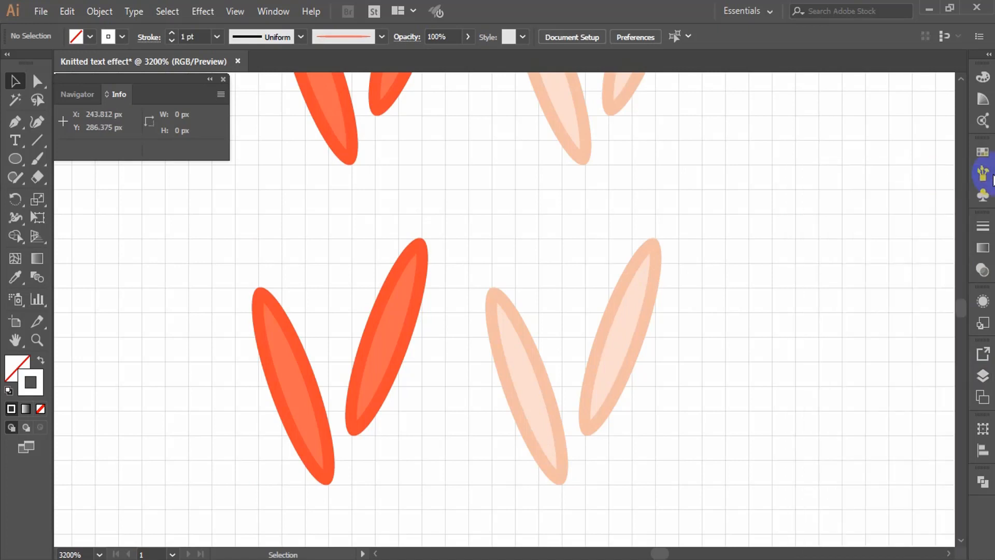
- Apply the yellow art brush to the lower orange stitch group
left_click(983, 173)
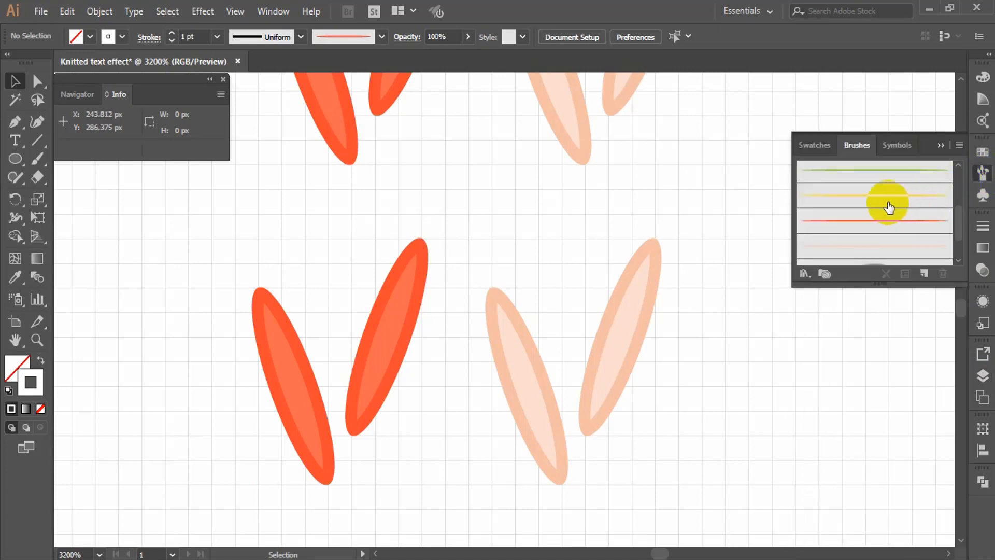
left_click(884, 199)
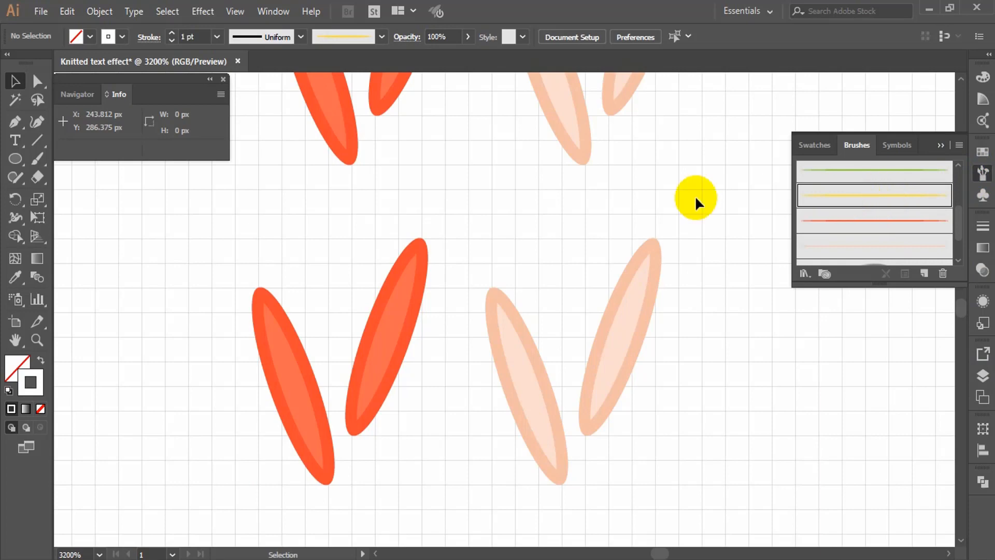
left_click(384, 322)
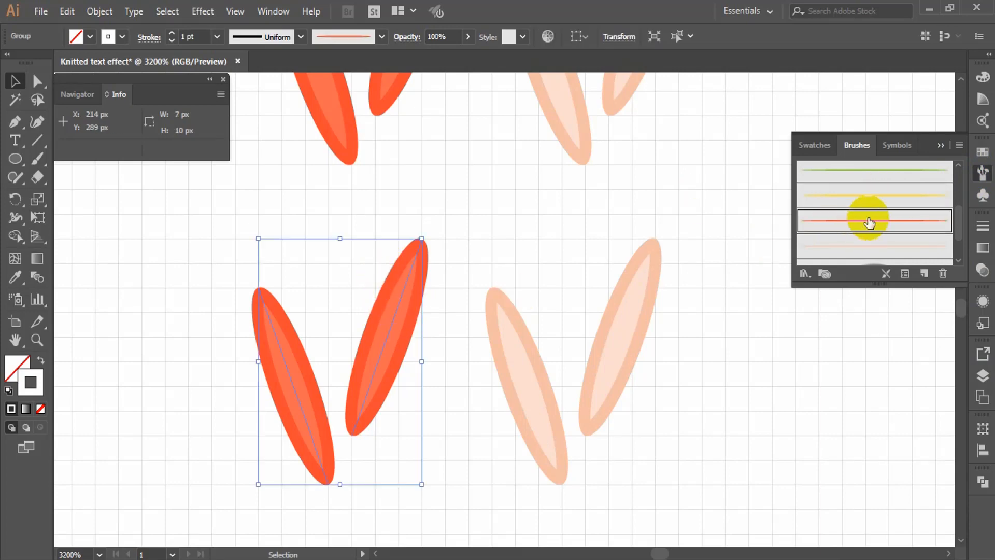
left_click(867, 197)
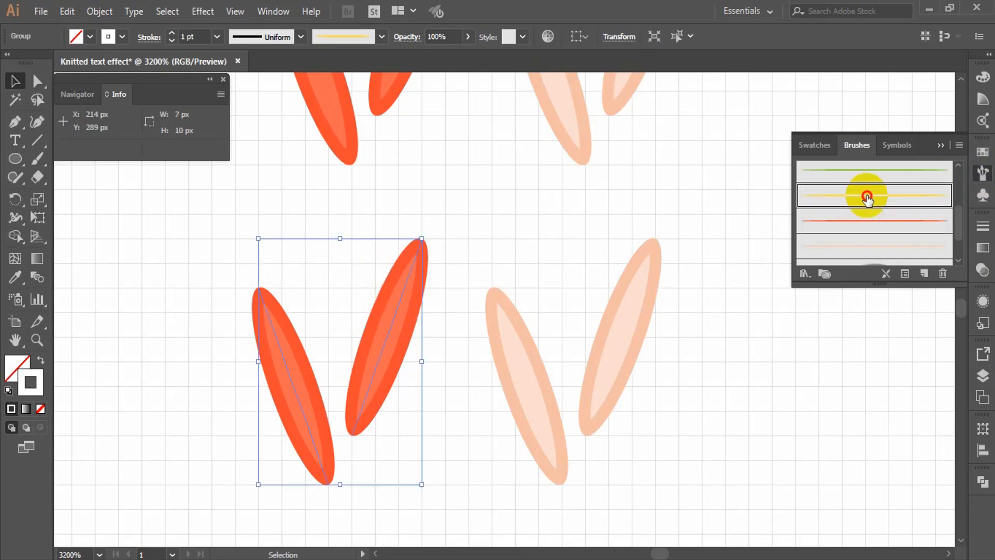
left_click(726, 240)
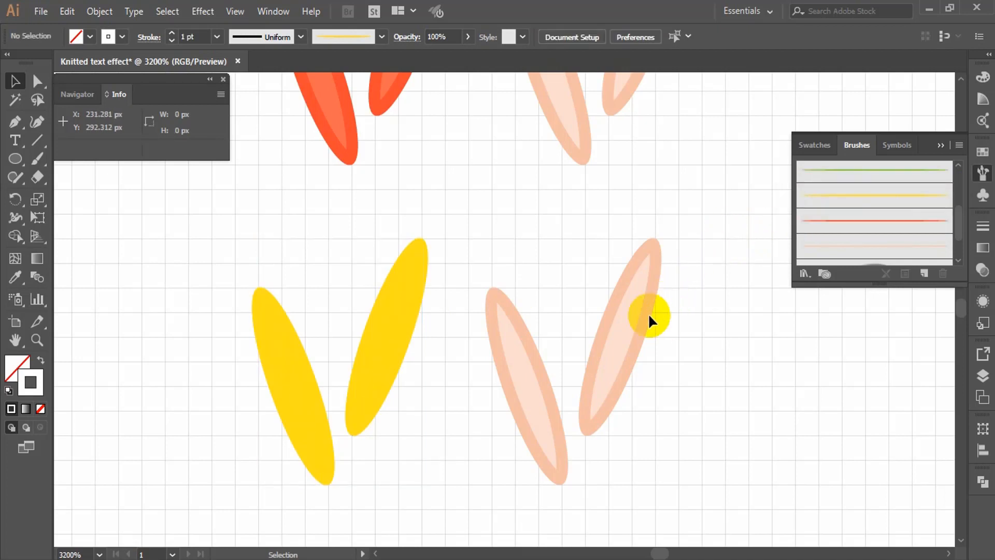
- Identify the lower beige stitch group by toggling its visibility and rename that group Green
left_click(619, 311)
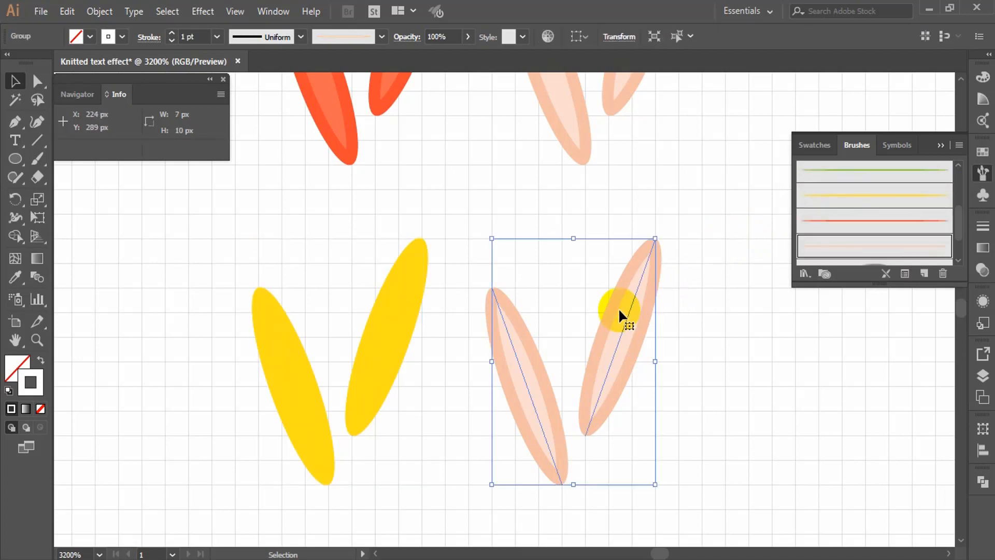
left_click(983, 376)
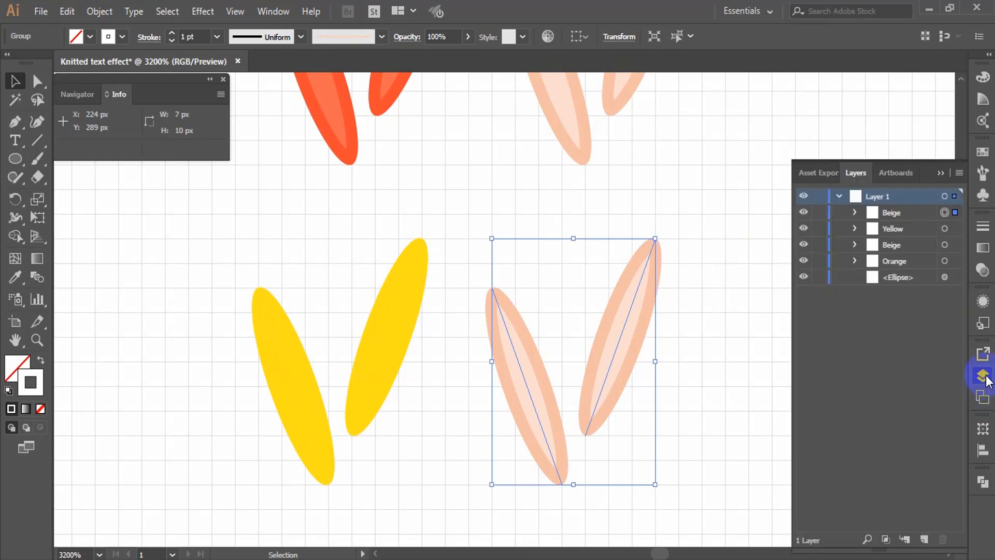
left_click(803, 212)
left_click(804, 212)
double_click(894, 213)
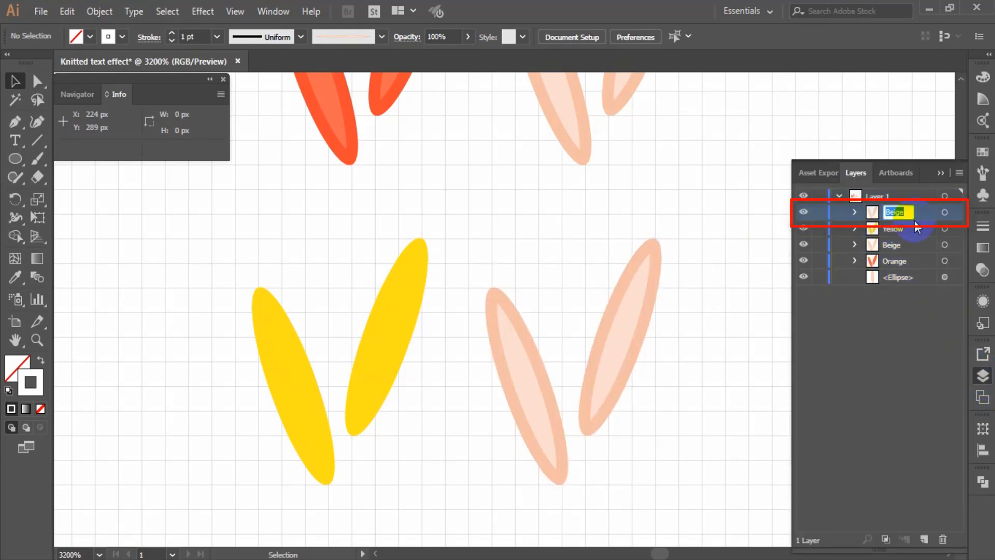
type("Green")
key("Return")
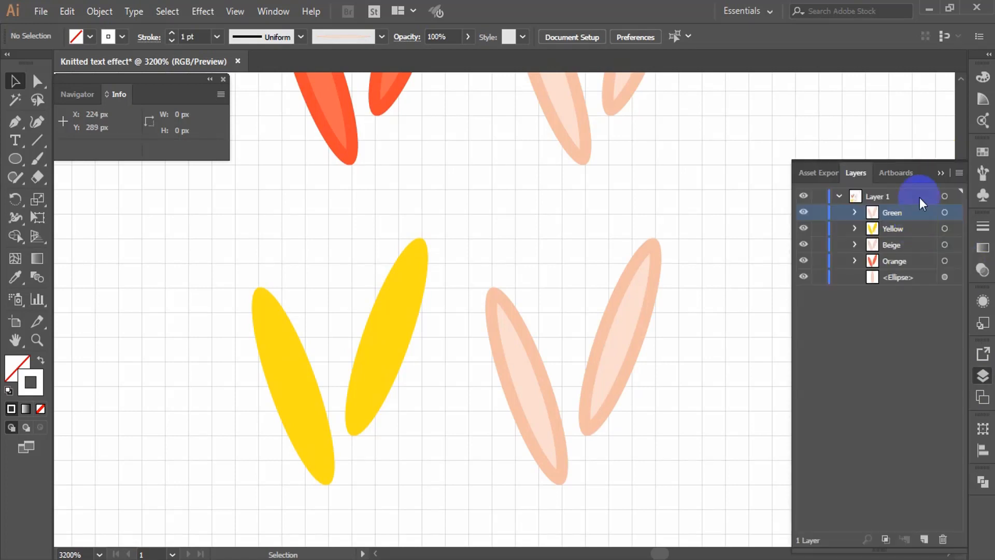
left_click(939, 173)
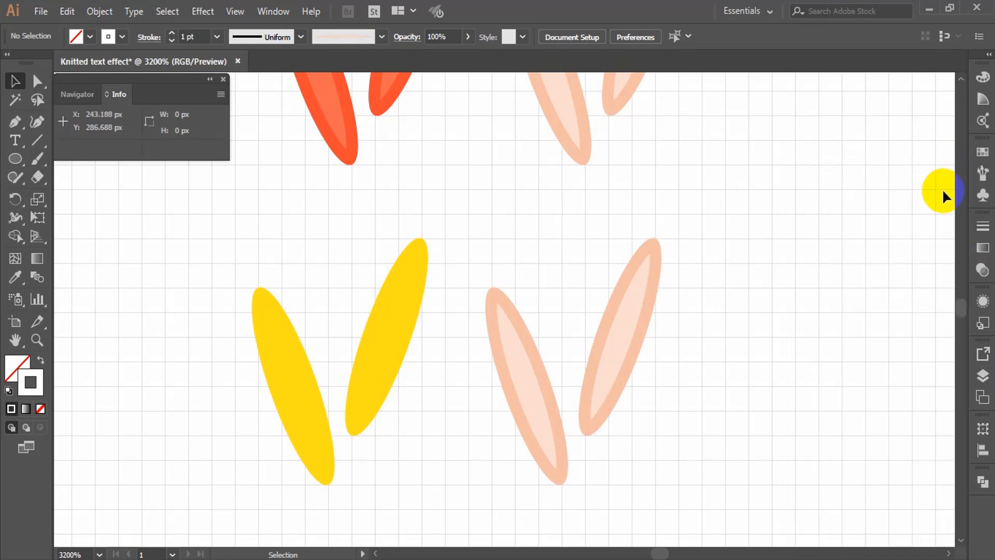
- Apply the green art brush to the lower beige stitch group
left_click(983, 174)
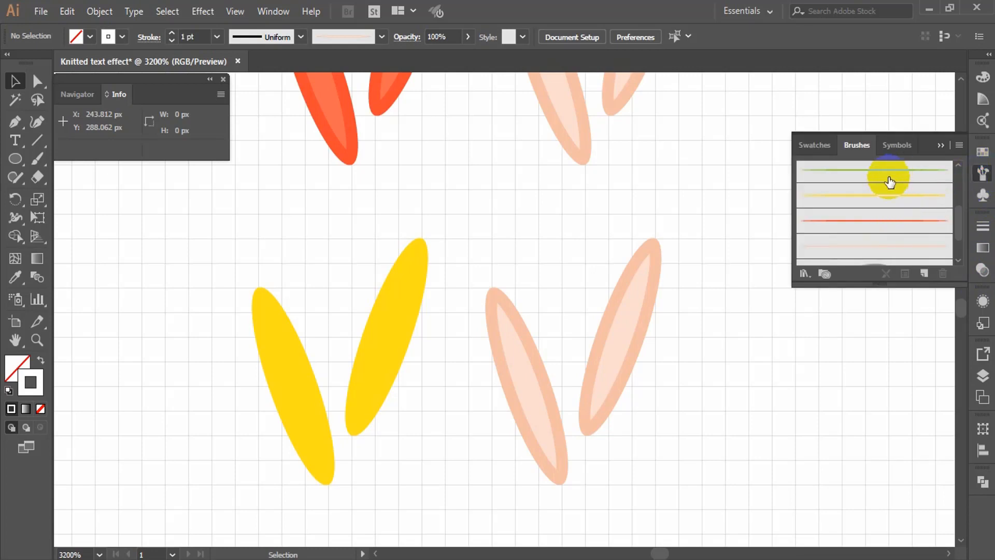
left_click(617, 302)
left_click(845, 173)
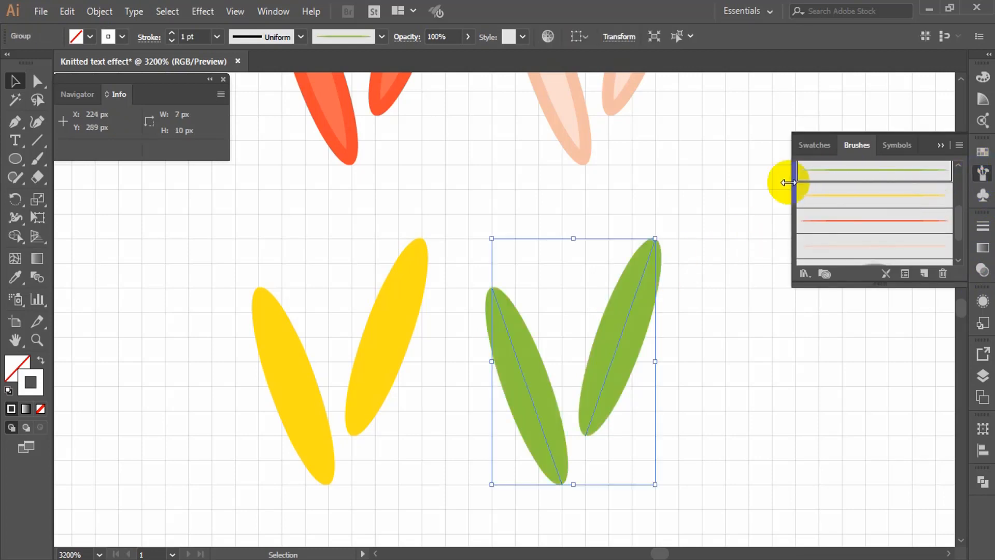
left_click(688, 182)
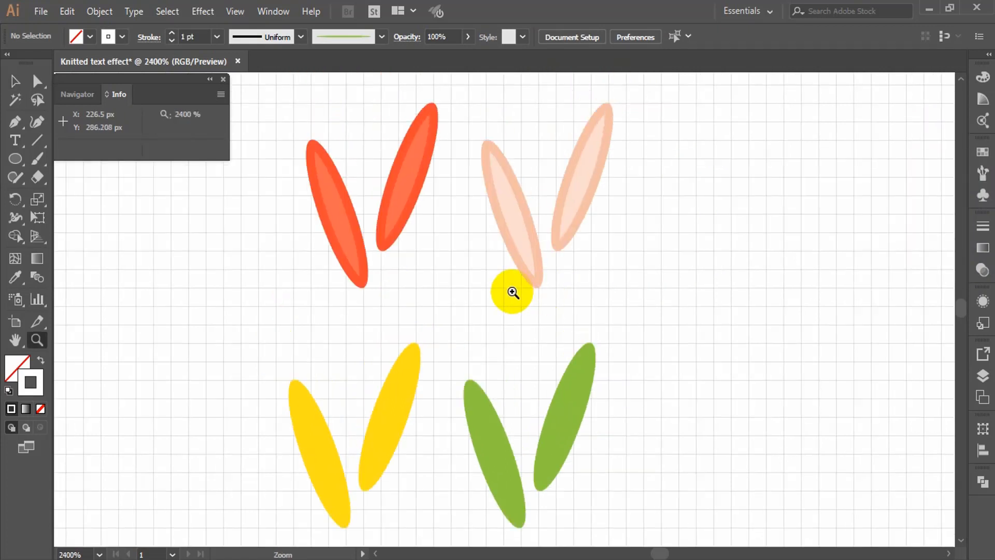
- Add a Transform effect to the green stitch group with 1 copy and a horizontal move of 8 px
left_click(13, 85)
left_click(579, 395)
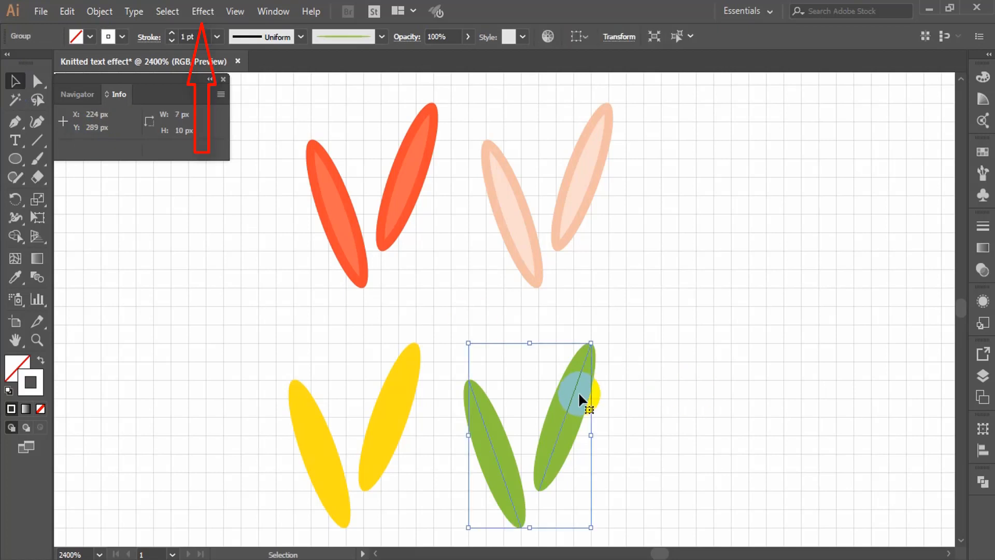
left_click(203, 12)
mouse_move(297, 136)
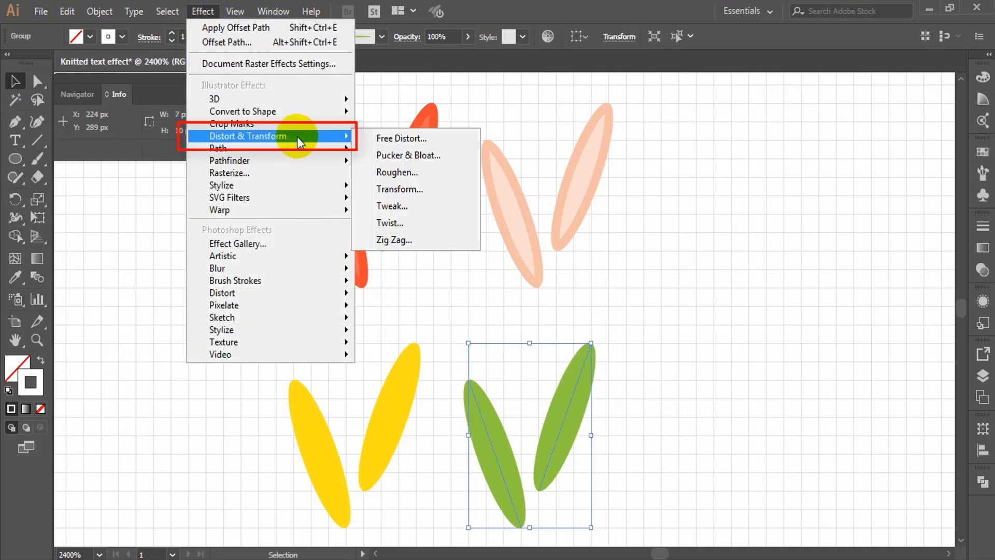
left_click(415, 189)
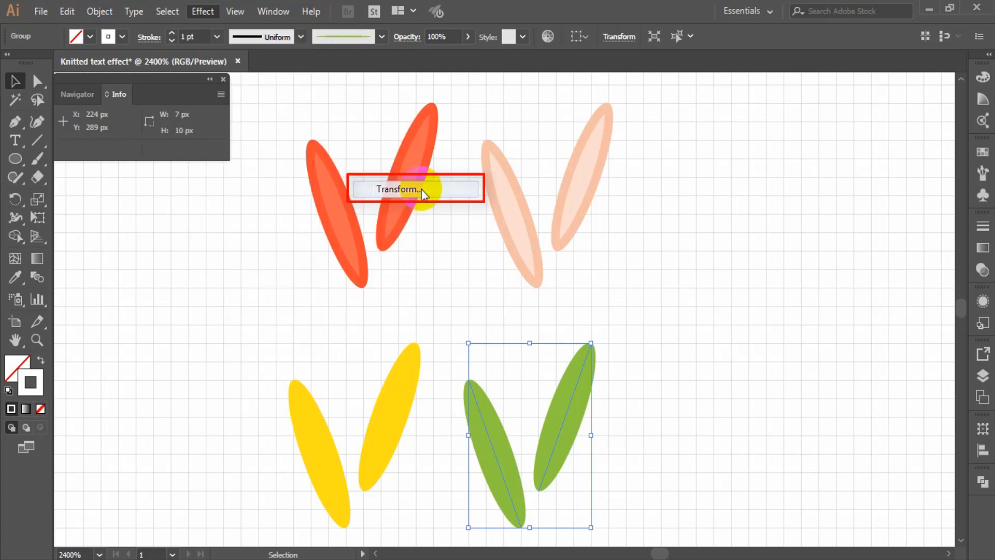
type("1")
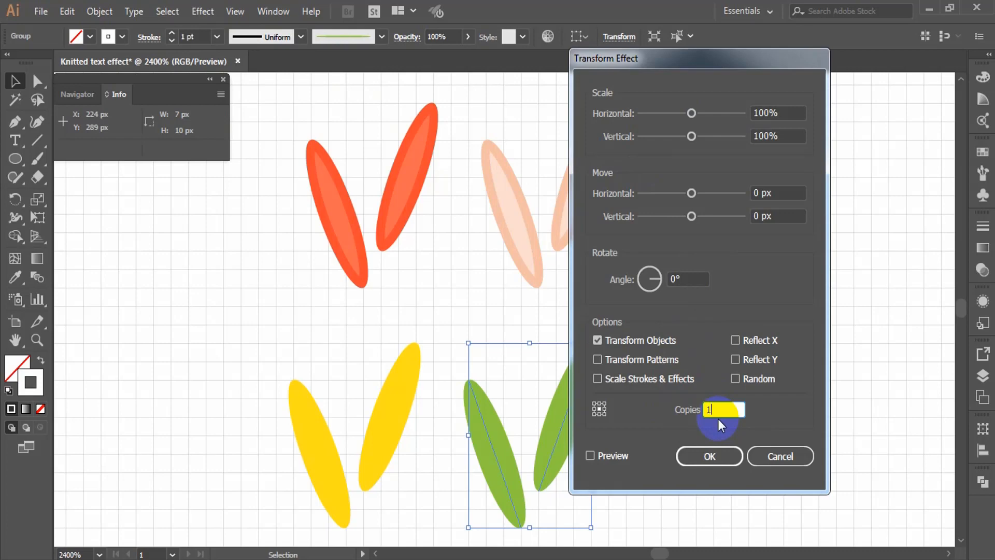
mouse_move(691, 193)
left_mouse_down()
mouse_move(710, 196)
mouse_move(696, 196)
left_mouse_up()
type("9")
left_click(785, 217)
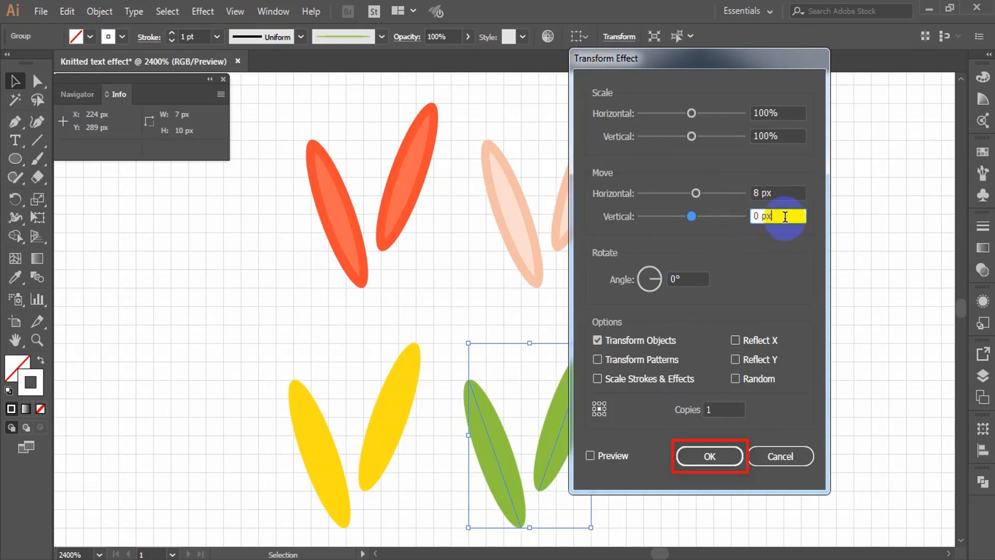
left_click(706, 457)
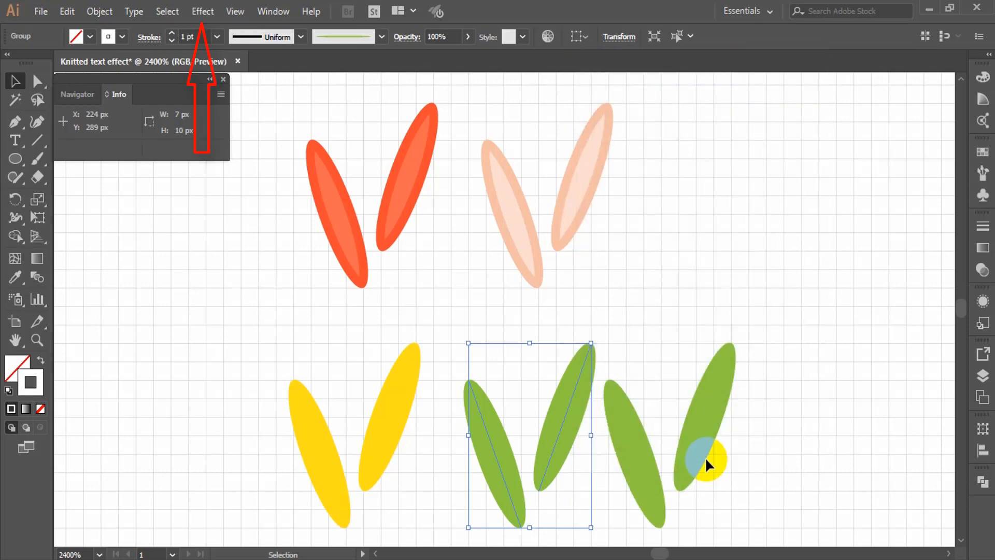
- Add a second Transform effect to the green stitch group with 1 copy and a vertical move of 7 px
left_click(202, 11)
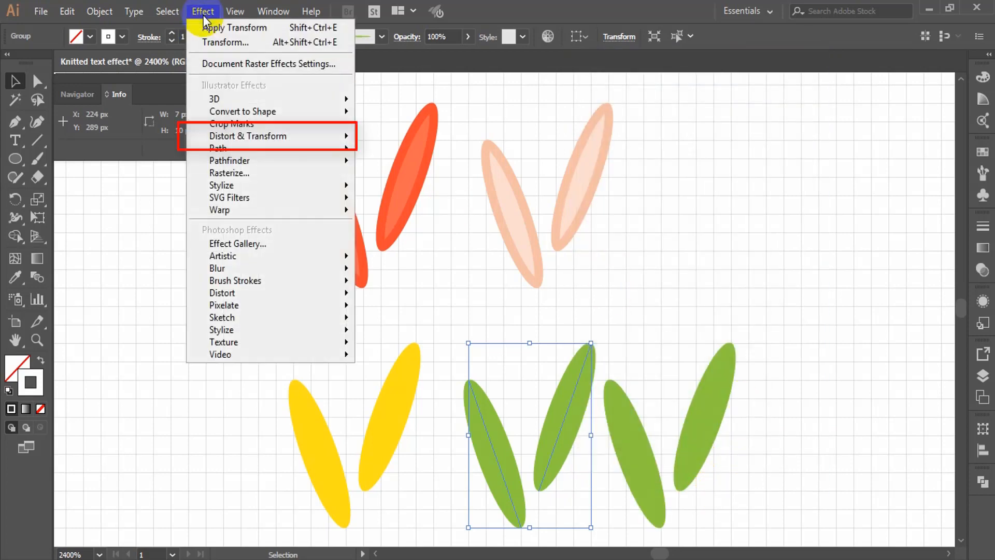
mouse_move(236, 135)
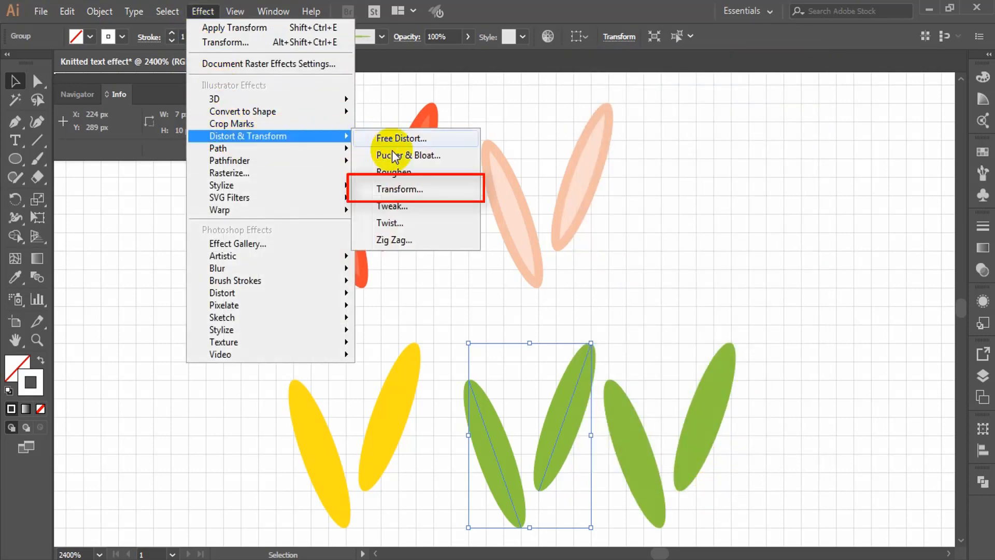
left_click(408, 189)
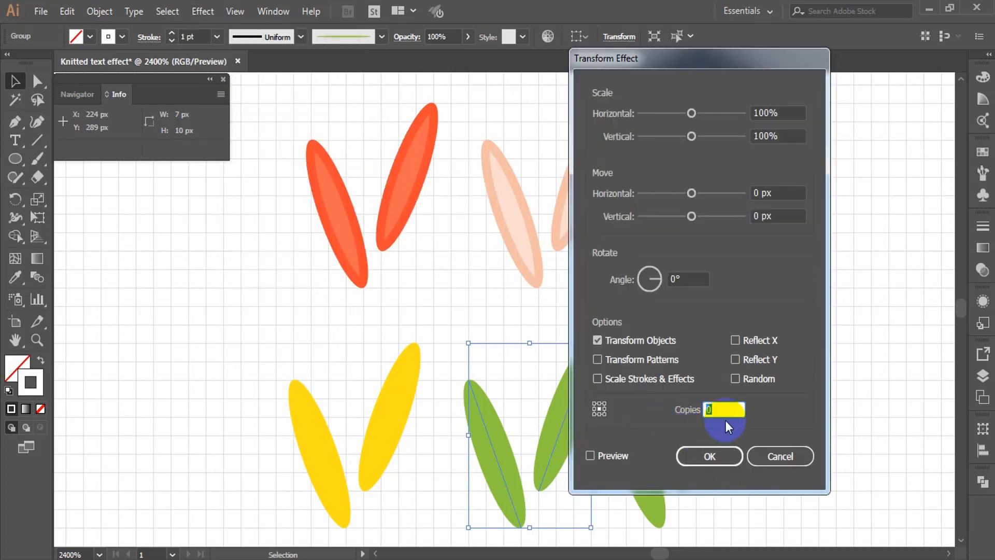
type("1")
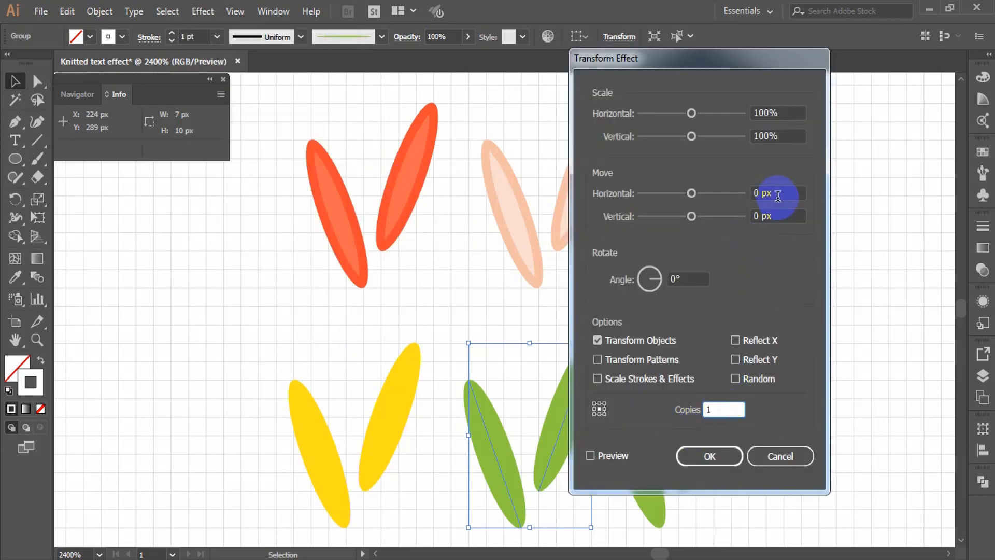
left_click(777, 216)
type("7")
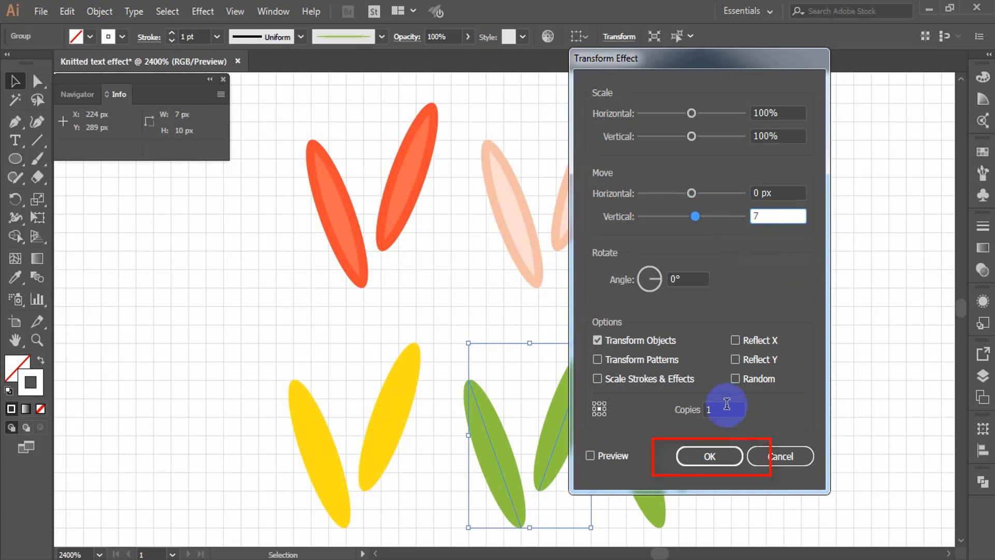
left_click(710, 456)
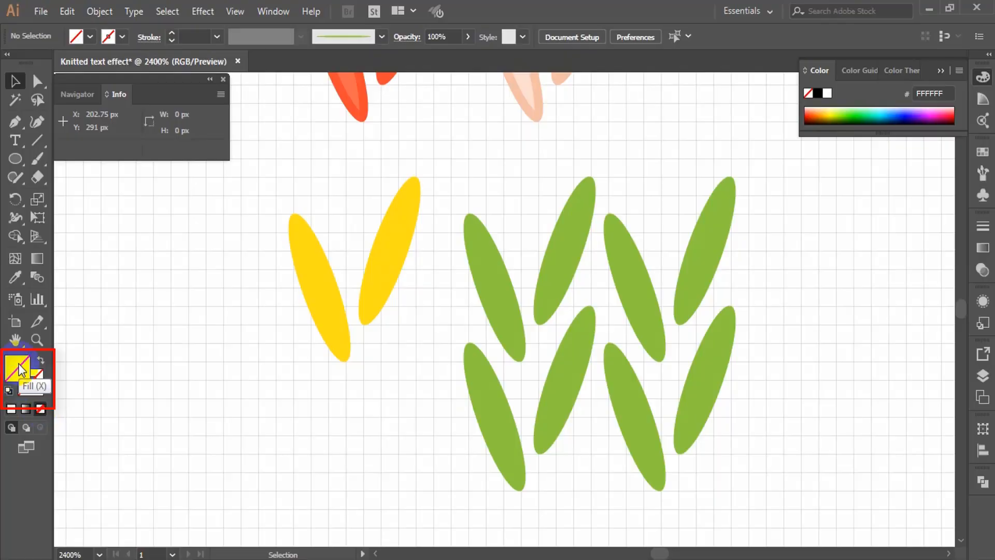
- Set the fill color to red with RGB values 206, 32, 8
double_click(12, 368)
left_click(580, 318)
type("206")
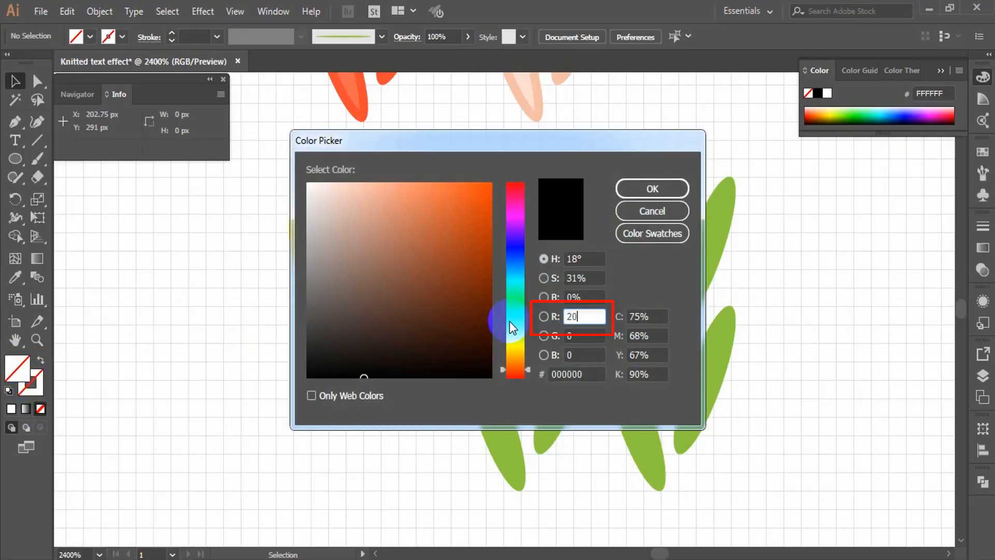
left_click(588, 335)
type("32")
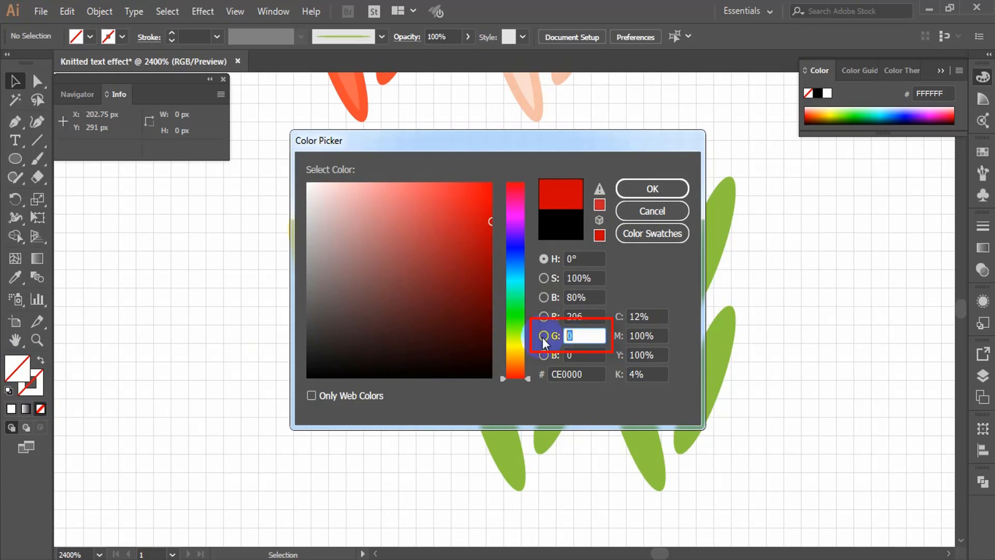
left_click(555, 356)
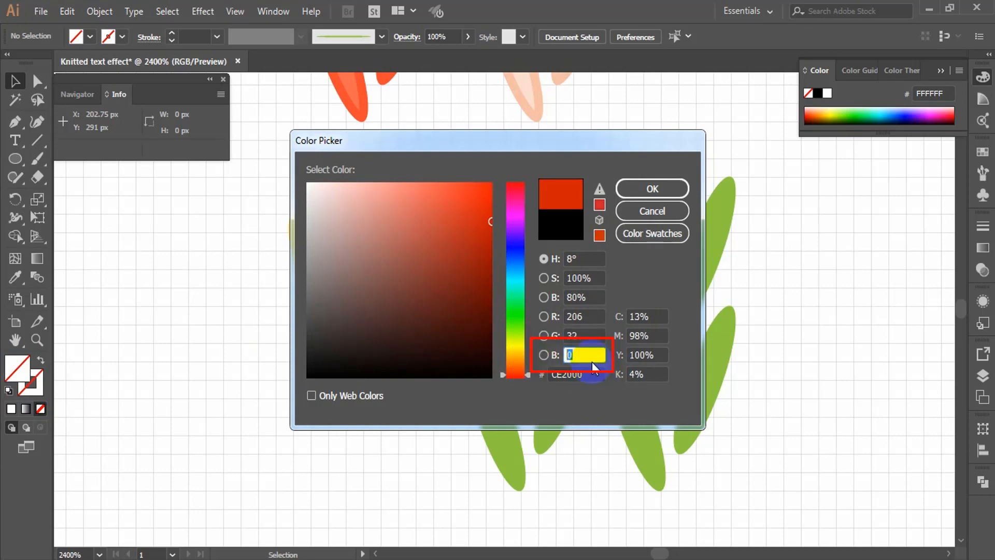
type("8")
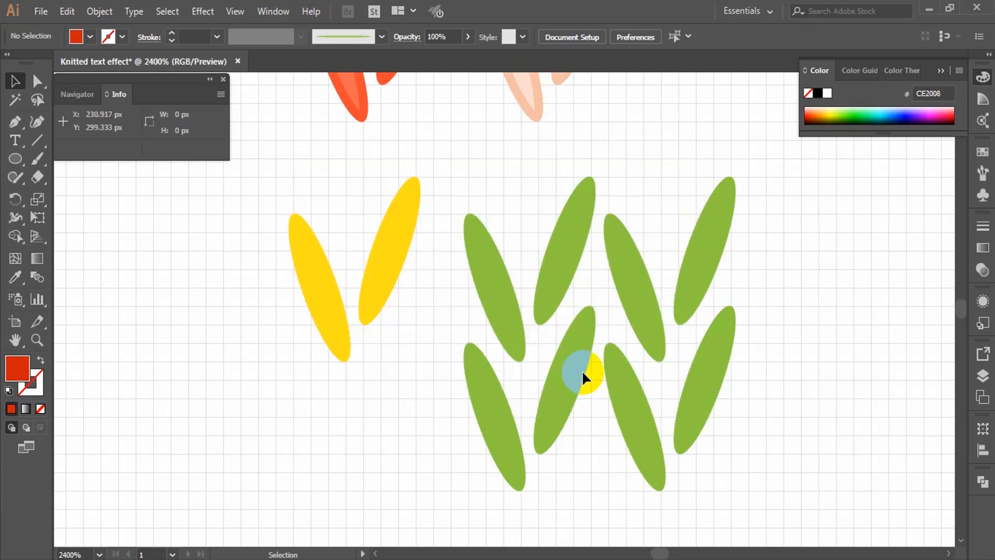
key("Return")
- Create a red rectangle 602 px wide and 675 px high with the Rectangle tool
left_click_drag(13, 168, 67, 160)
left_click(293, 241)
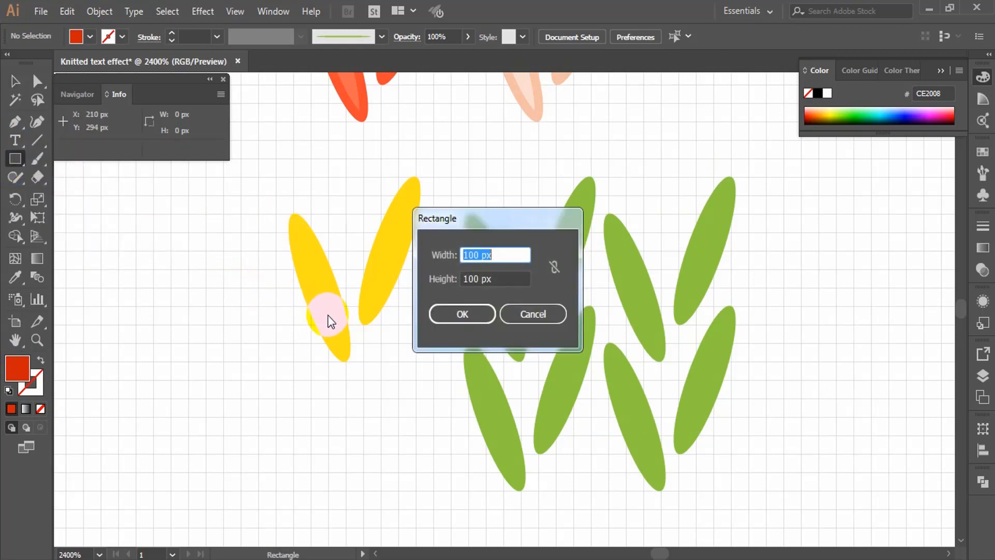
type("6")
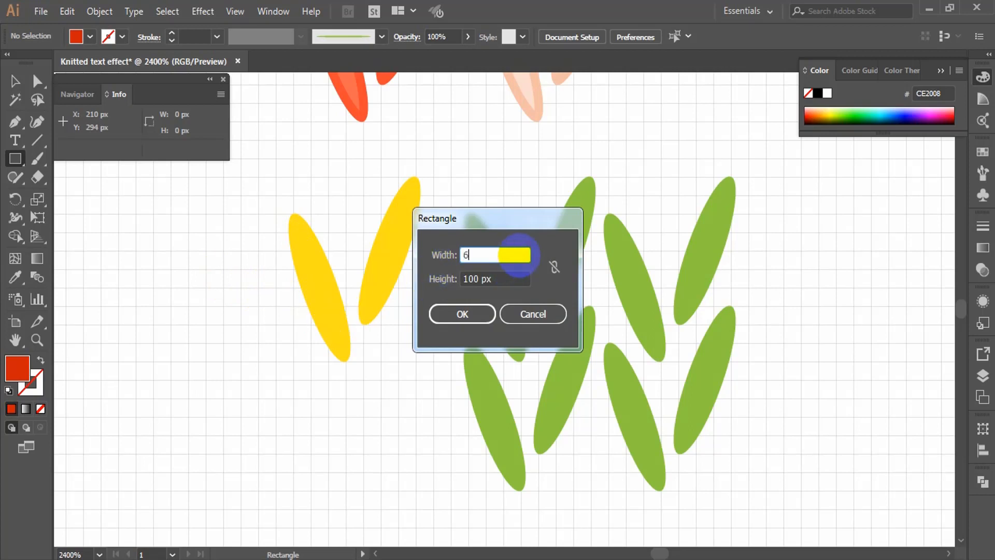
type("02")
left_click(516, 280)
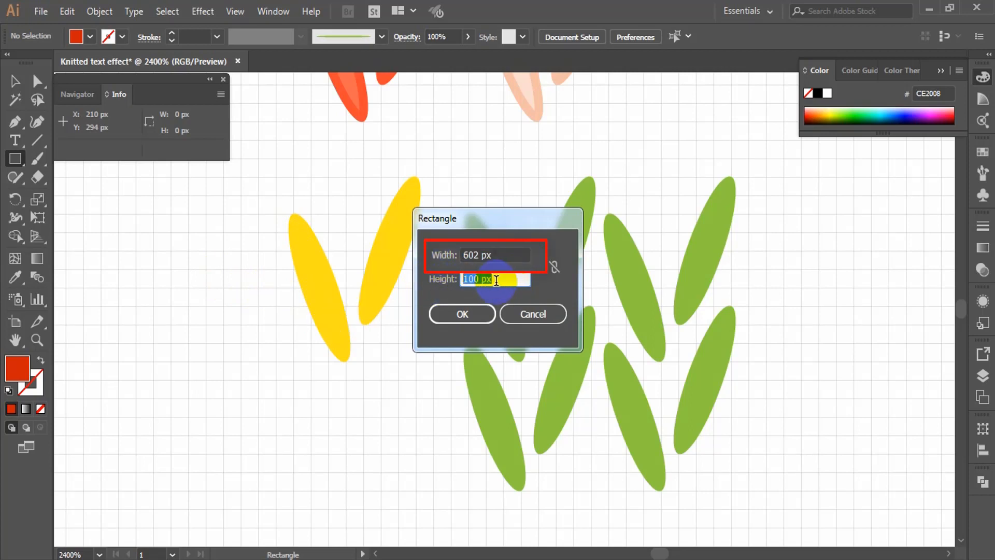
type("675")
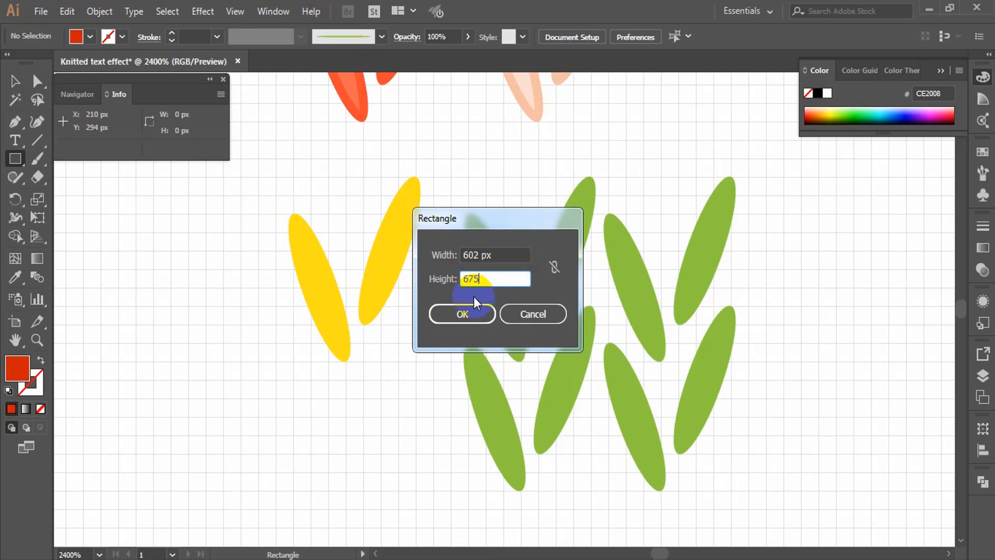
left_click(456, 311)
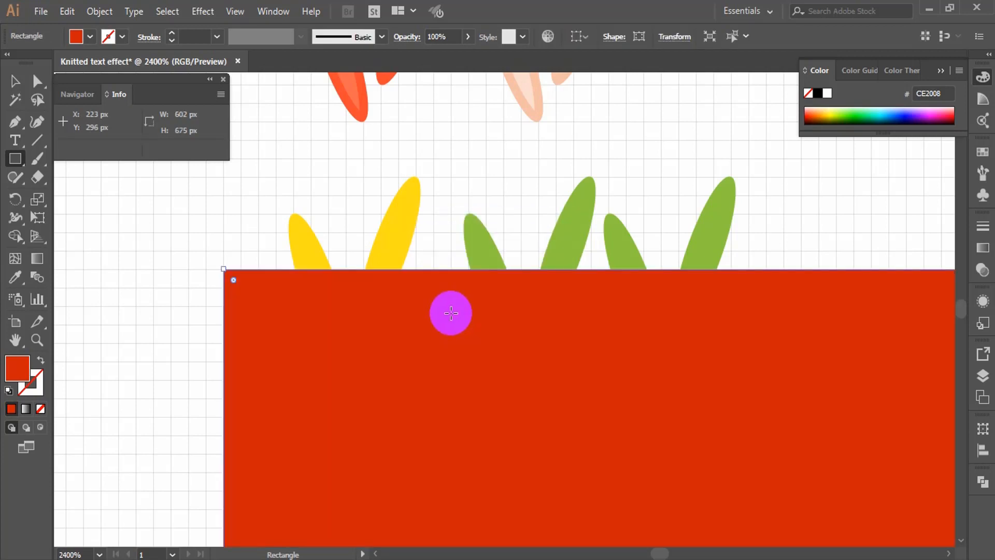
- Set alignment relative to the artboard and center the red rectangle horizontally on it
left_click(11, 82)
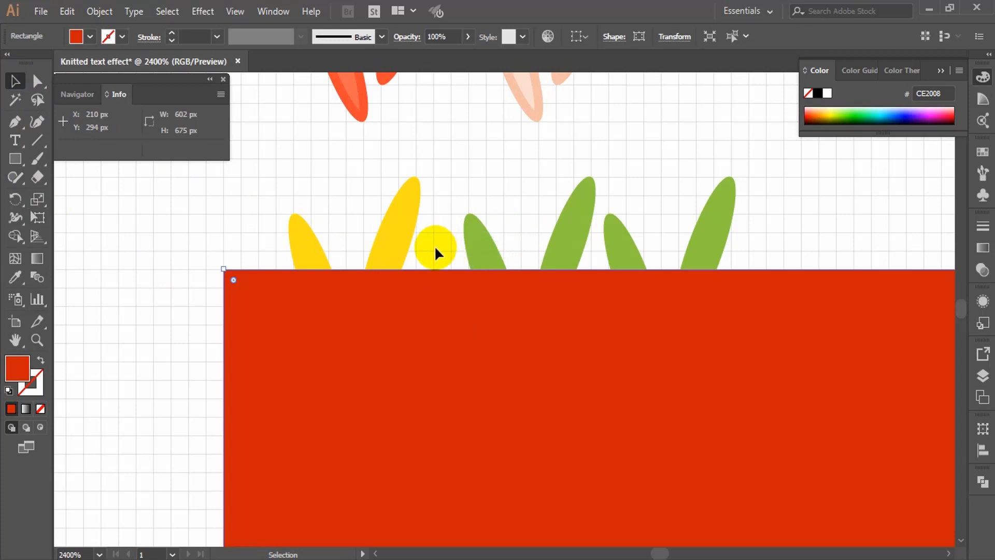
left_click(273, 11)
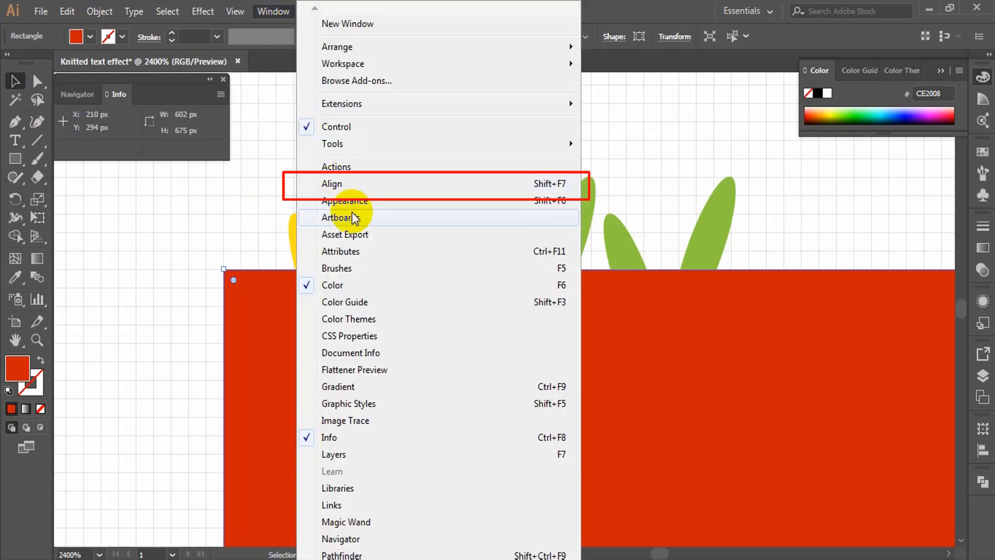
left_click(369, 183)
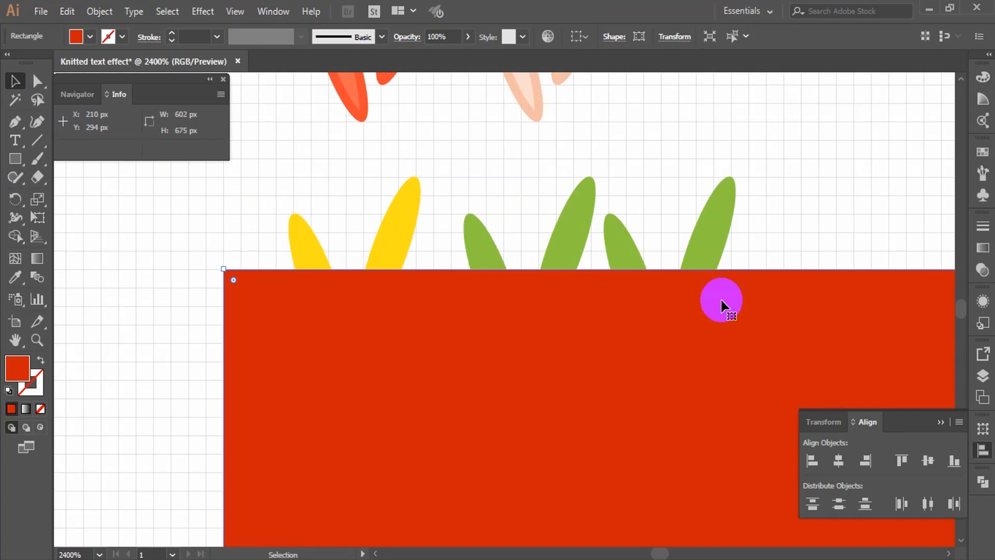
left_click(959, 421)
left_click(913, 429)
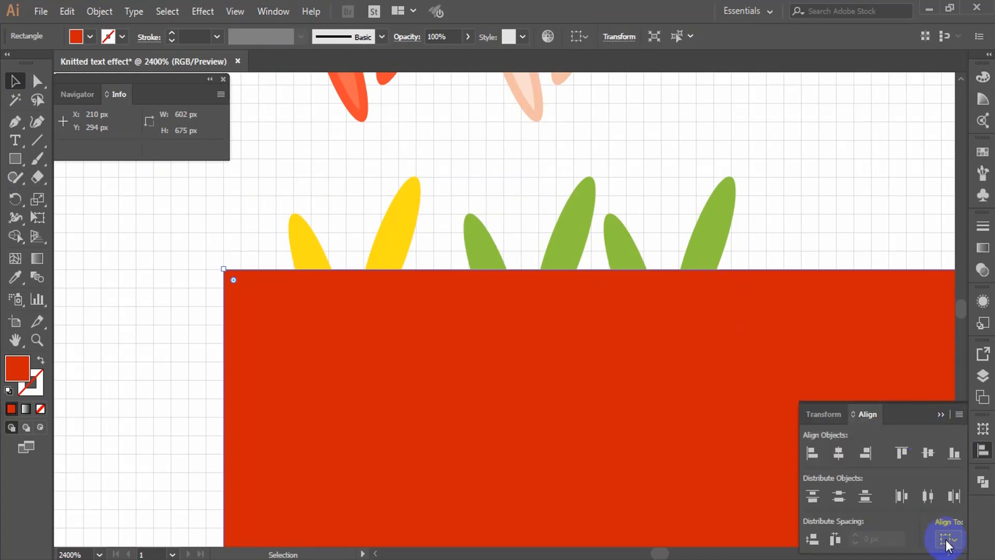
left_click_drag(947, 543, 939, 528)
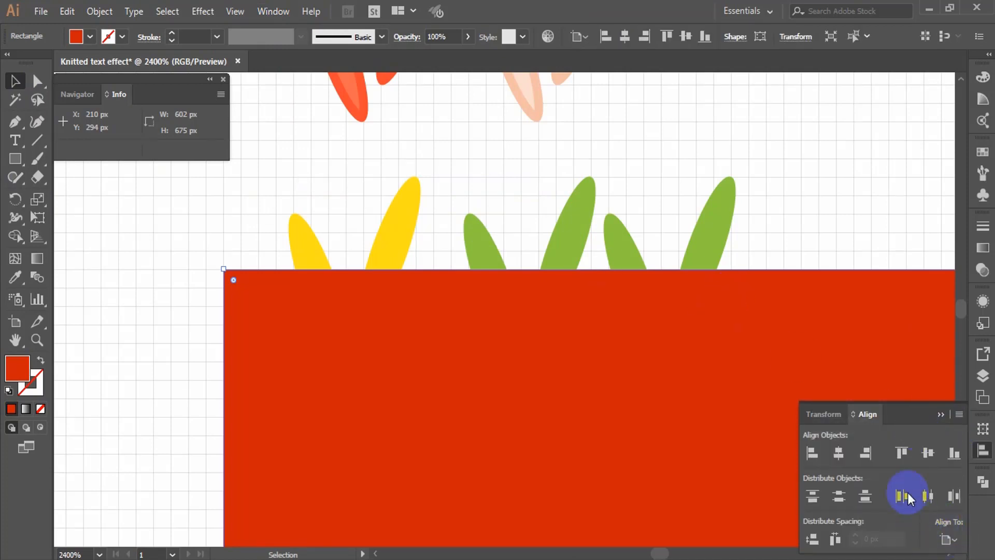
left_click(838, 453)
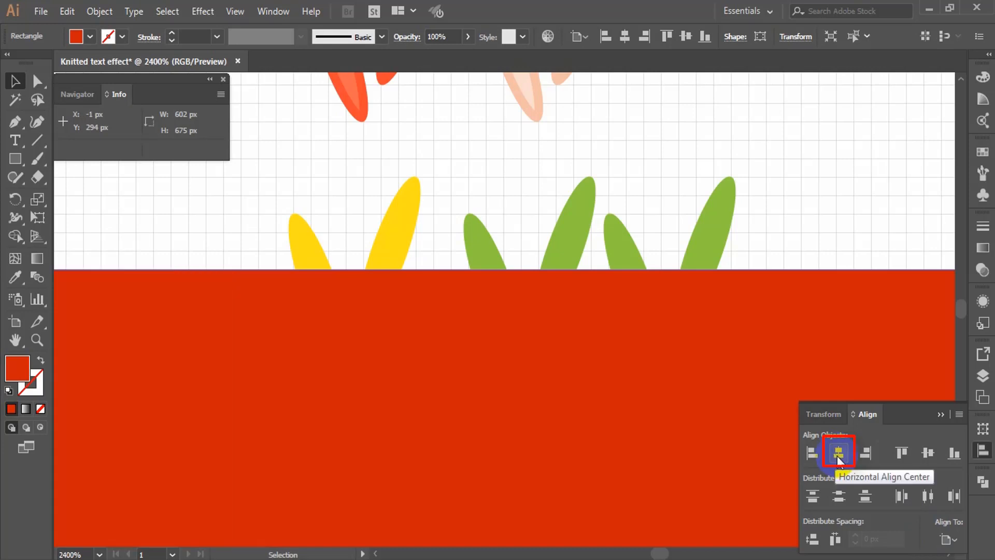
- Center the red rectangle vertically on the artboard and rename it BG in the layer list
left_click(927, 454)
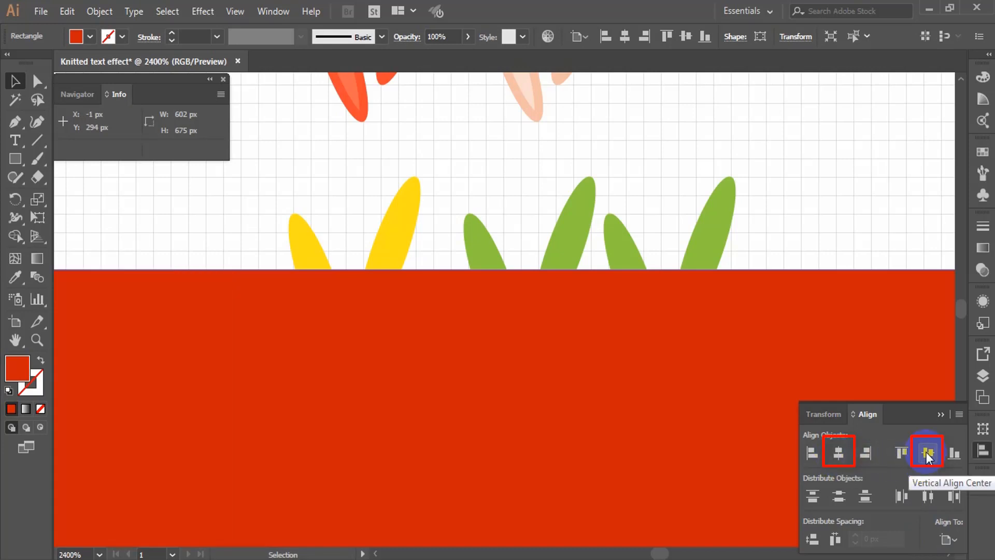
left_click(928, 454)
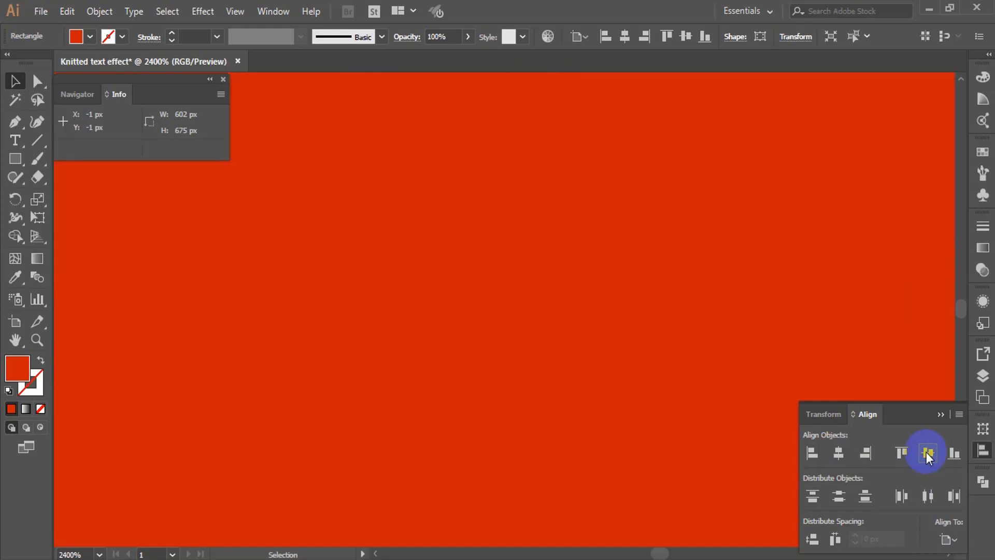
left_click(983, 377)
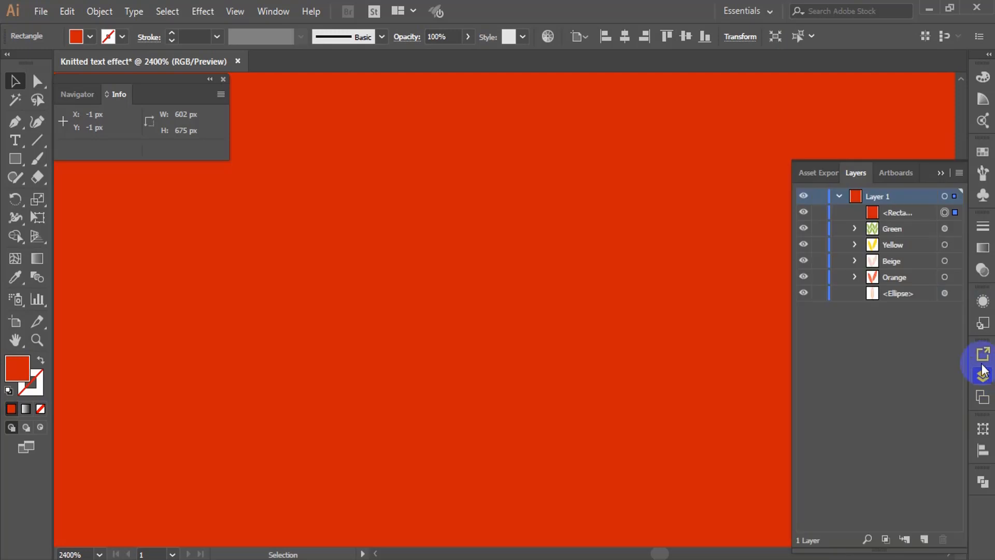
left_click(888, 197)
double_click(900, 214)
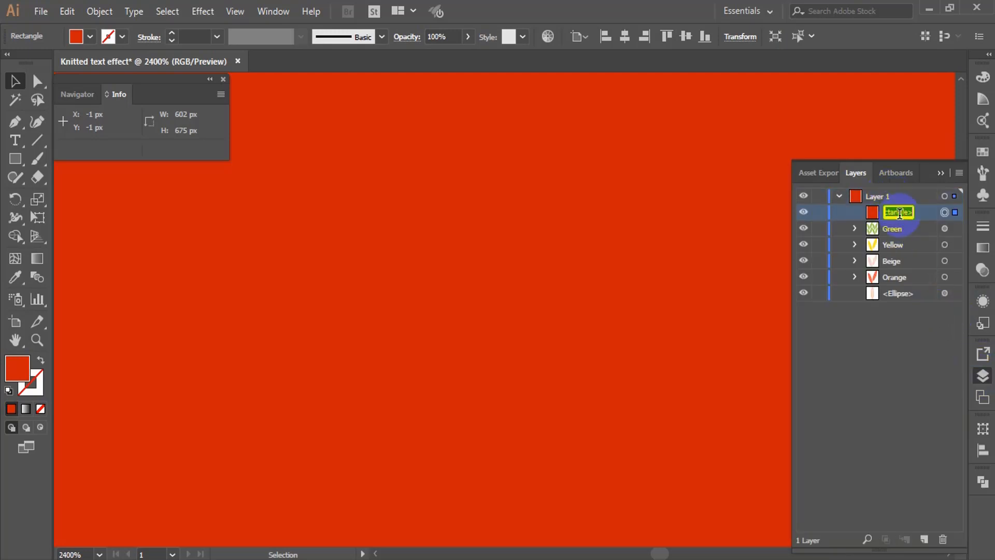
type("BG")
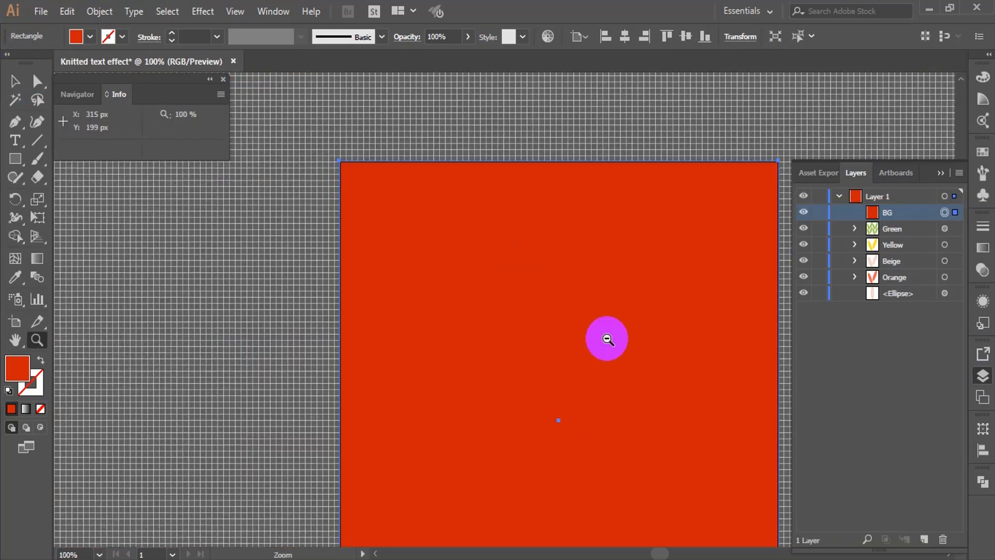
- Move the BG rectangle to the bottom of Layer 1's stacking order, below the ellipse
left_click(607, 339, "alt")
left_click(414, 305, "alt")
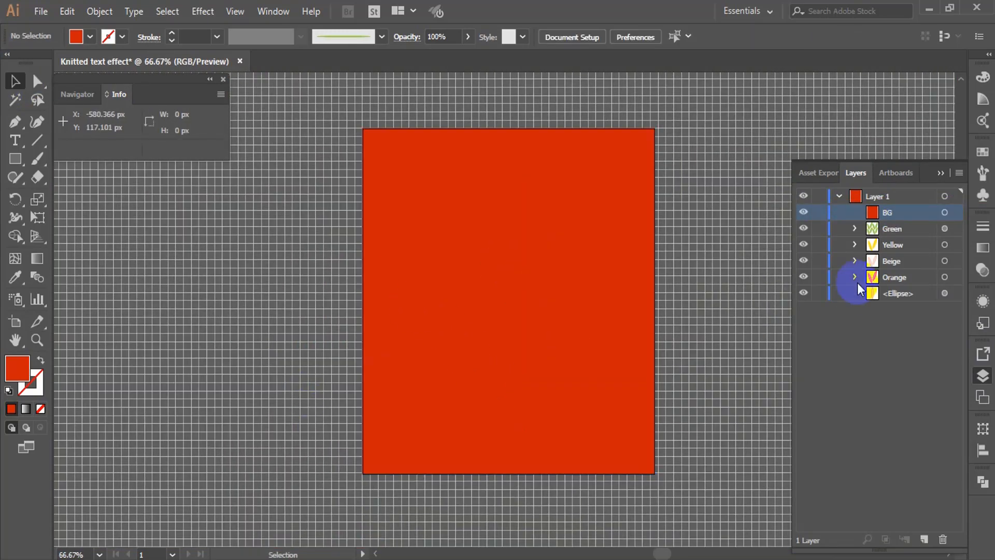
left_click(905, 284)
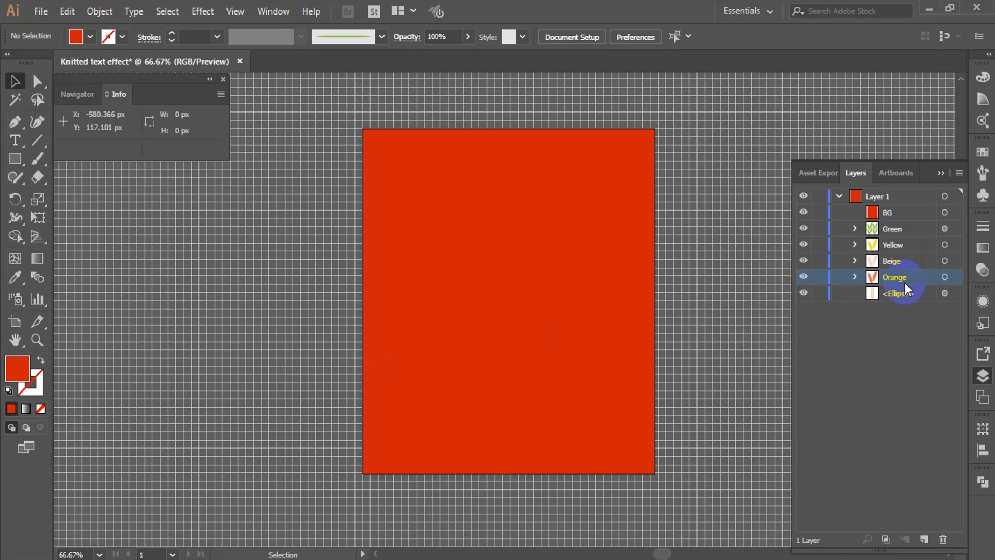
left_click(549, 286)
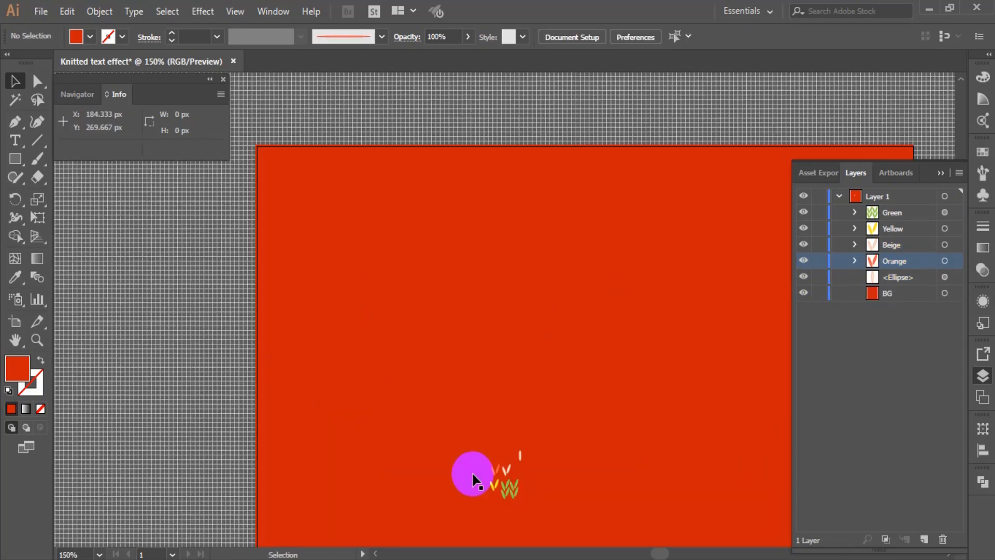
- Place the orange stitch group over the upper-left corner of the red background, at about X 1 px, Y -8 px
left_click(277, 149)
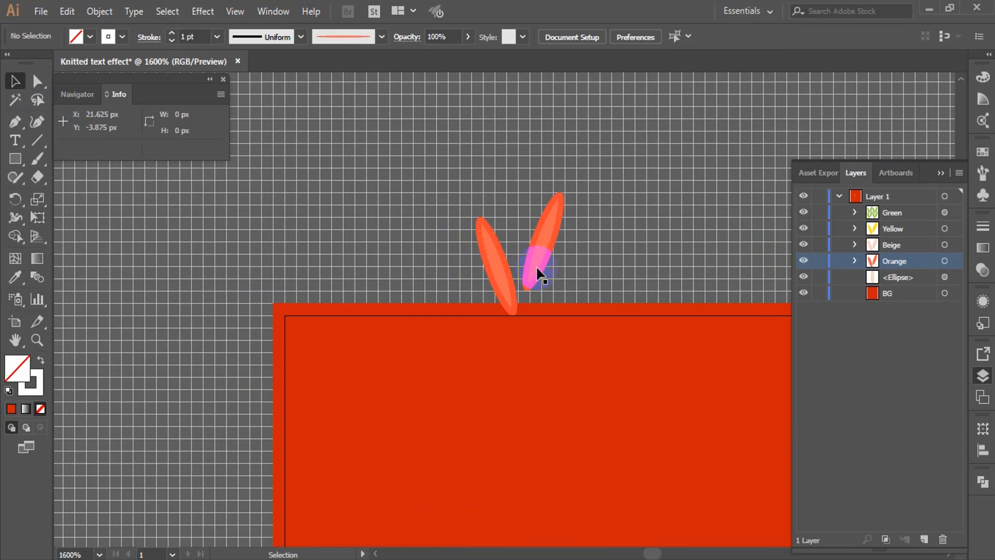
left_click(492, 274)
left_click_drag(492, 274, 310, 301)
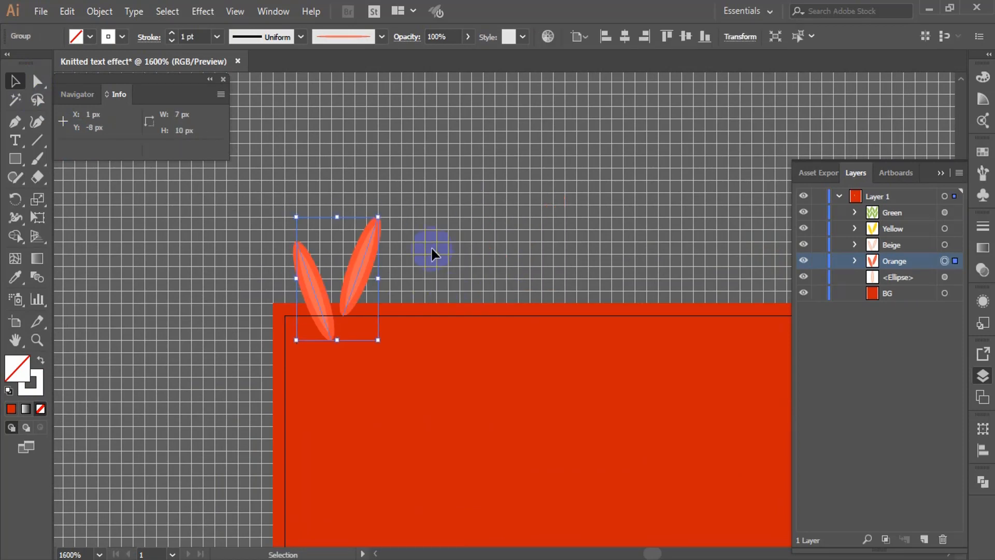
- Apply a Transform effect to the orange stitch group with 74 copies and a horizontal move of 8 px
left_click(207, 11)
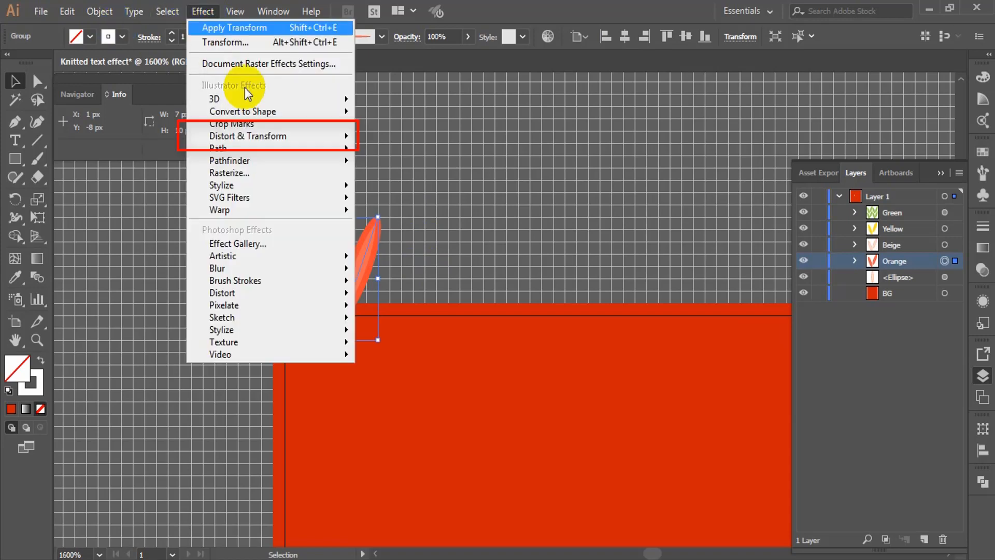
mouse_move(275, 136)
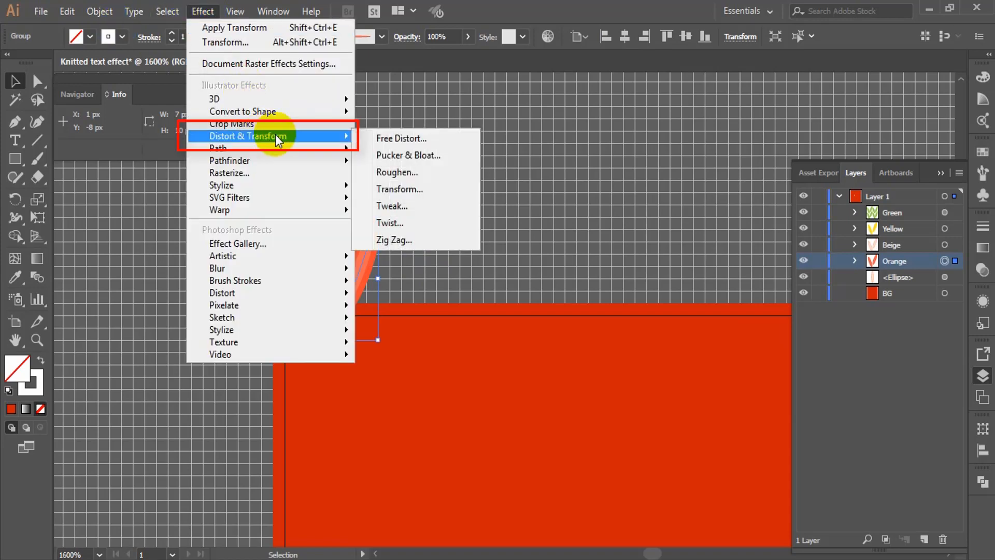
left_click(427, 188)
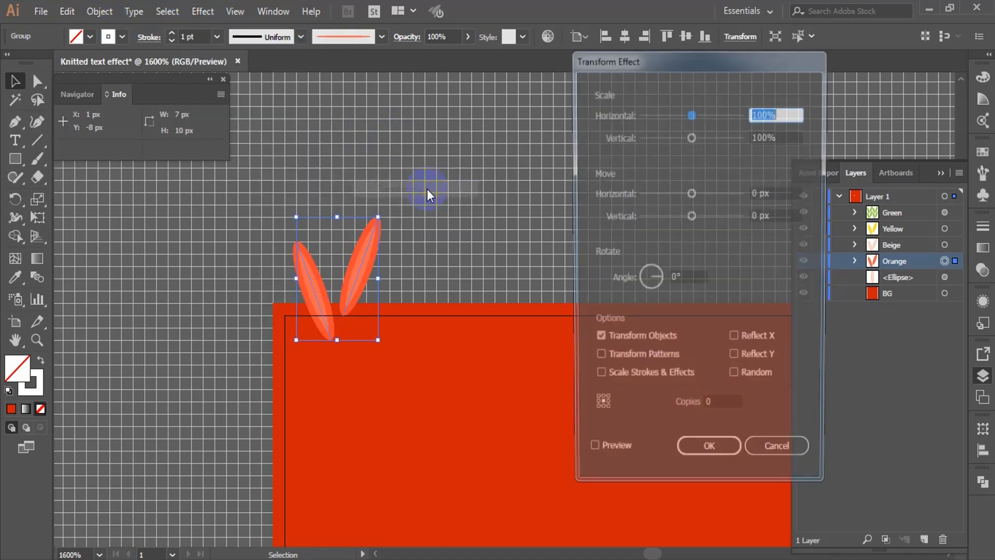
left_click_drag(744, 402, 682, 409)
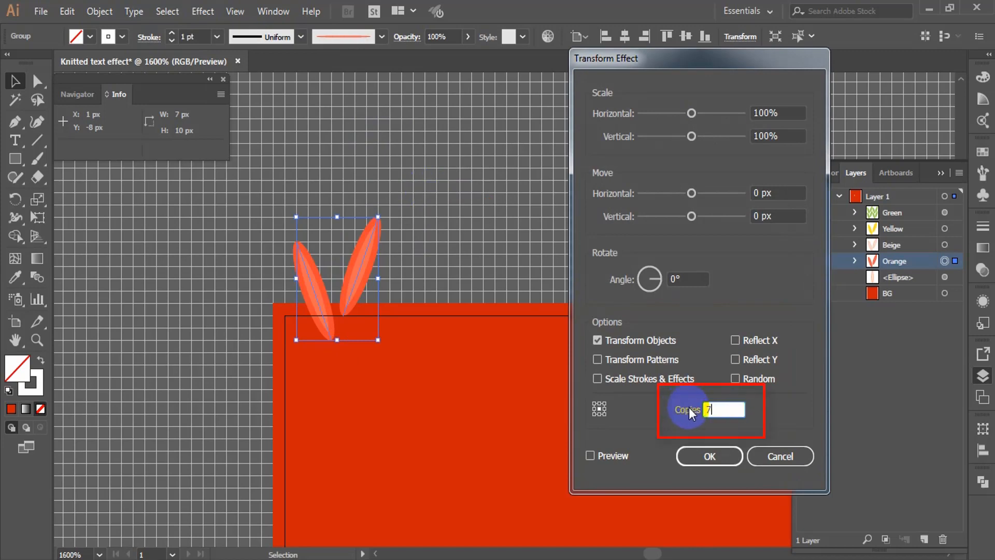
type("74")
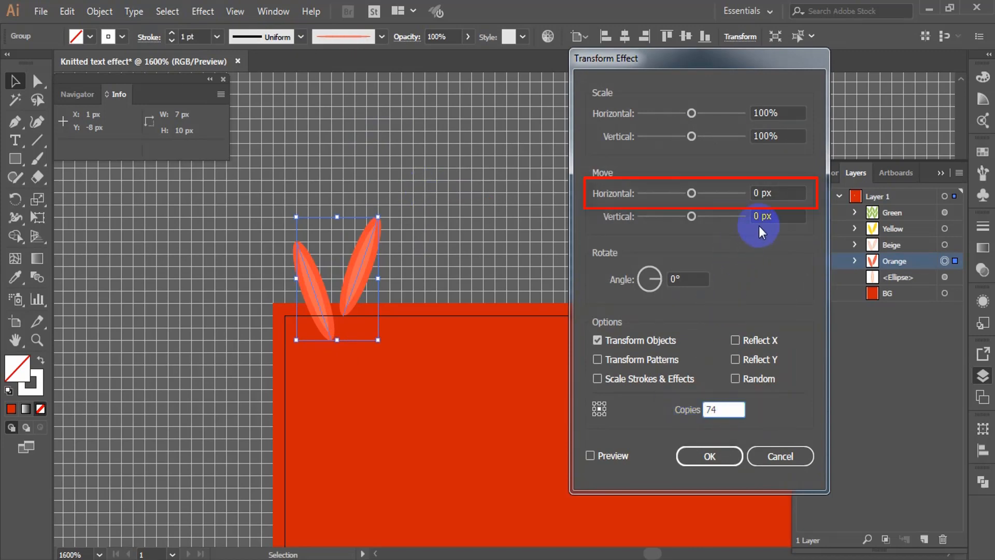
left_click_drag(772, 192, 751, 192)
type("8")
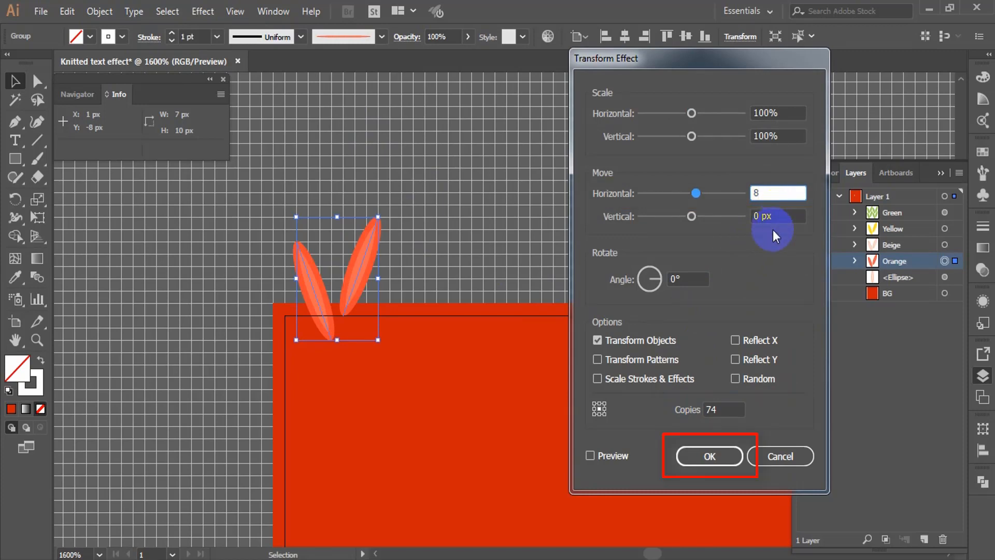
left_click(709, 456)
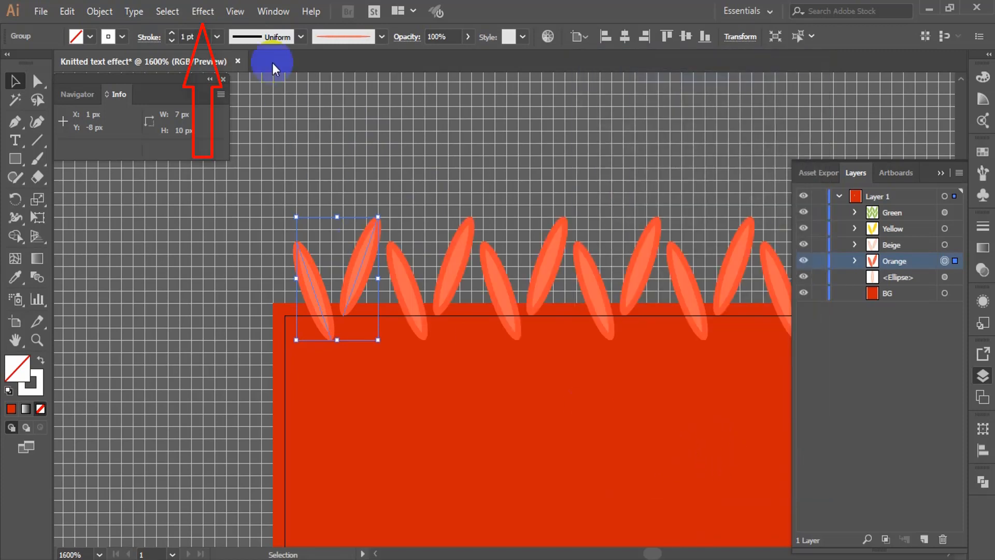
- Add a second Transform effect to the orange stitch group with 97 copies and a vertical move of 7 px
left_click(203, 11)
mouse_move(247, 135)
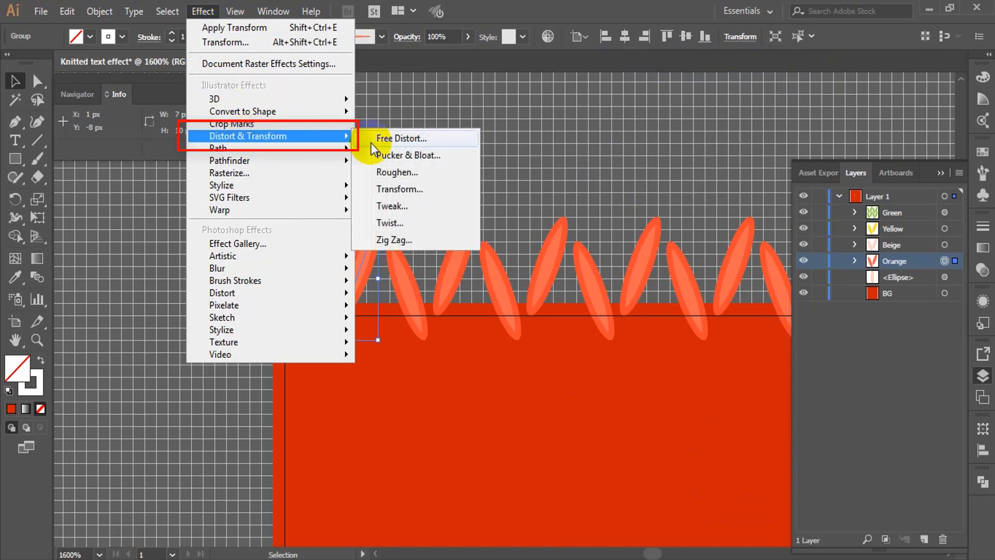
left_click(409, 188)
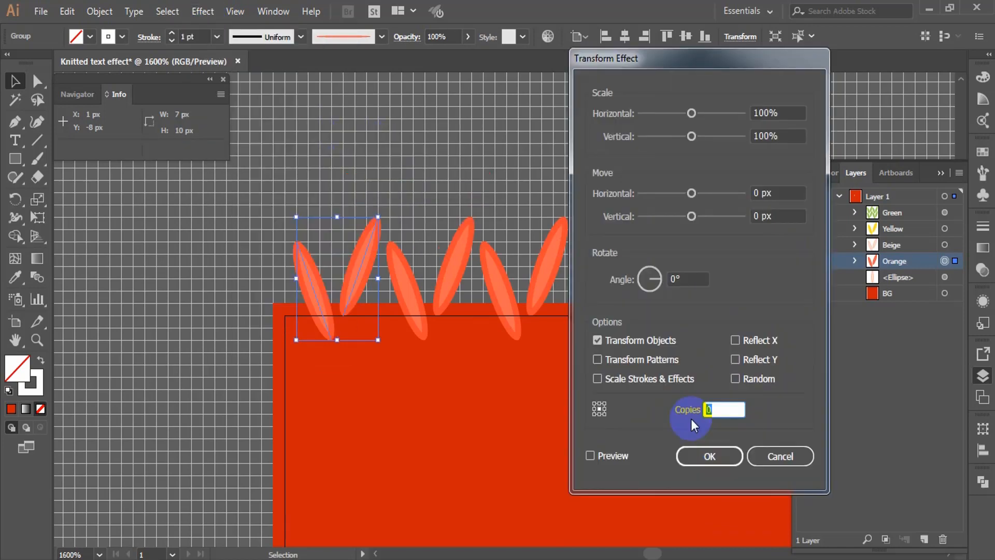
type("97")
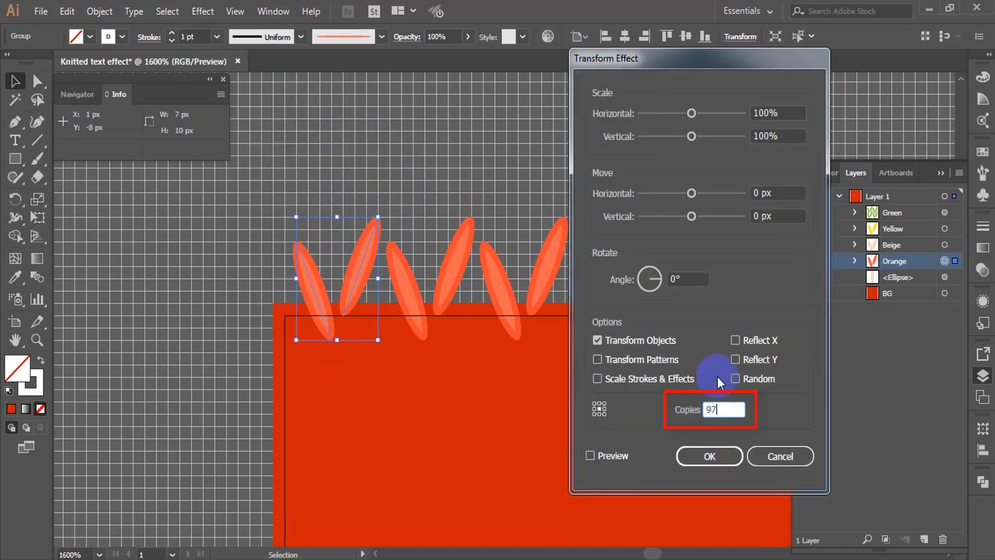
left_click(789, 192)
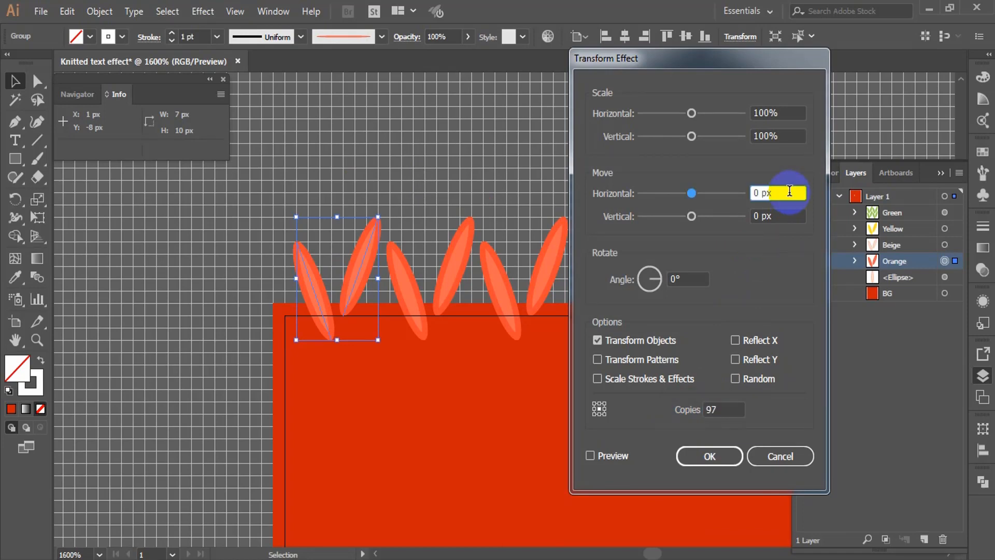
left_click(772, 215)
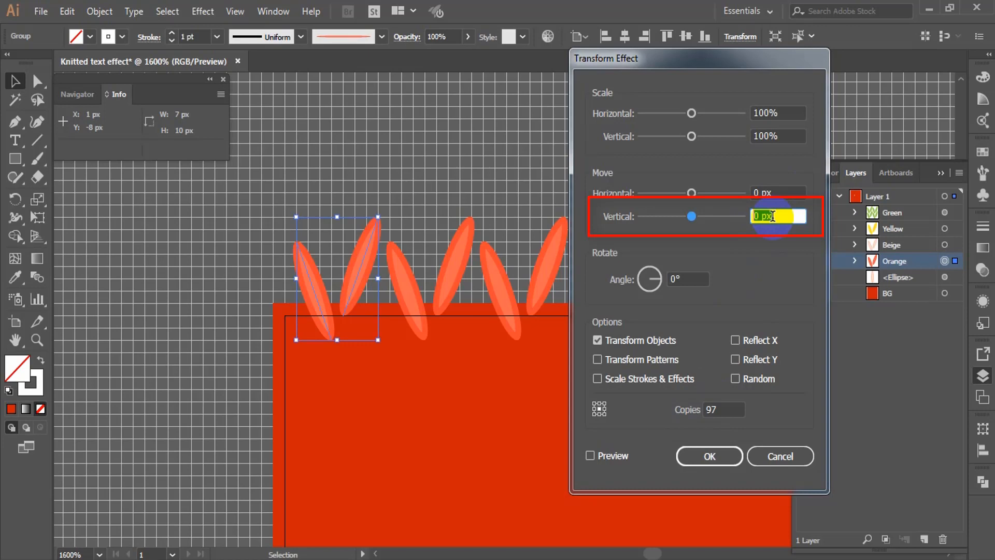
type("7")
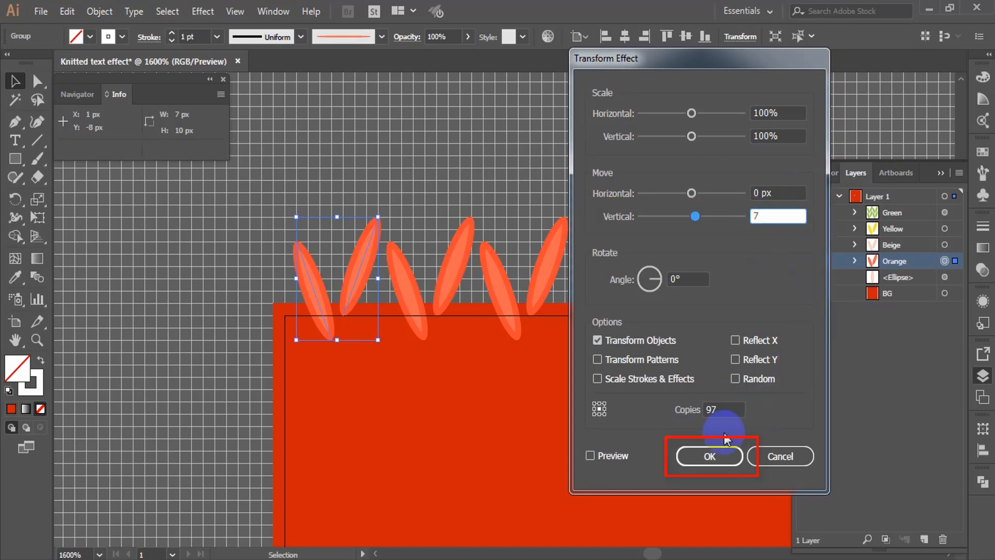
left_click(712, 449)
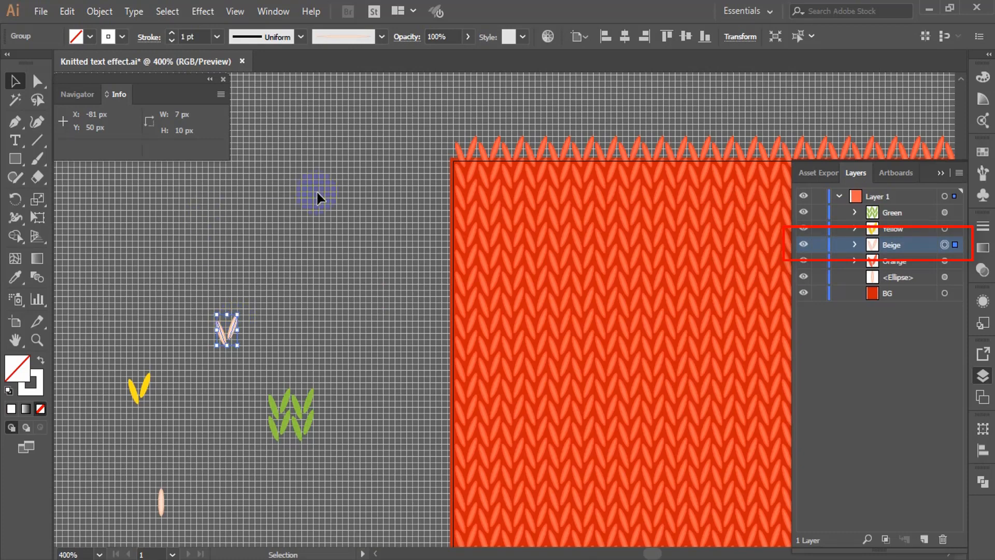
- Duplicate the beige stitch group and place the copy over a stitch at the orange pattern's left edge, at about X 1 px, Y 20 px
key("ctrl+c")
key("ctrl+v")
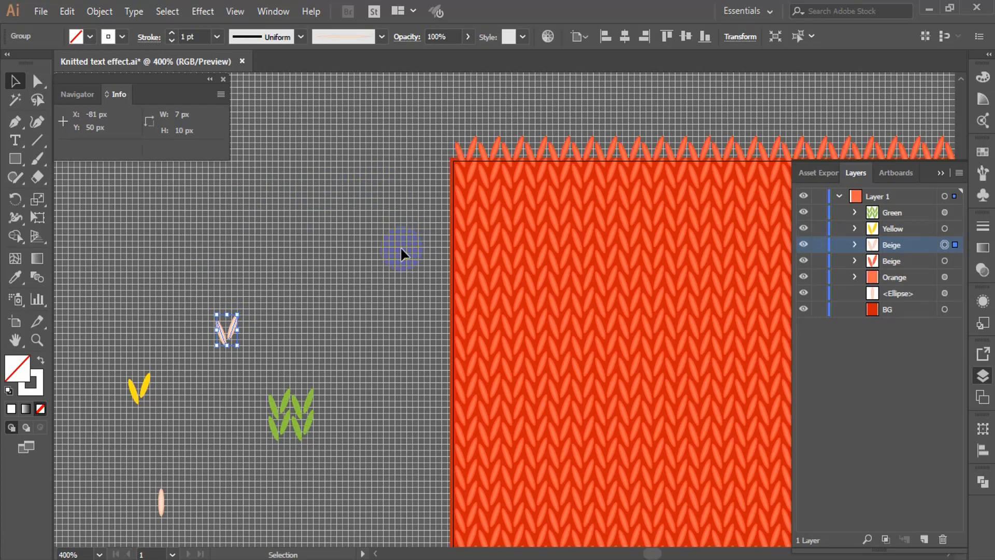
left_click_drag(230, 329, 556, 268)
key("ctrl+shift+a")
key("z")
left_click(15, 83)
left_click_drag(356, 360, 373, 355)
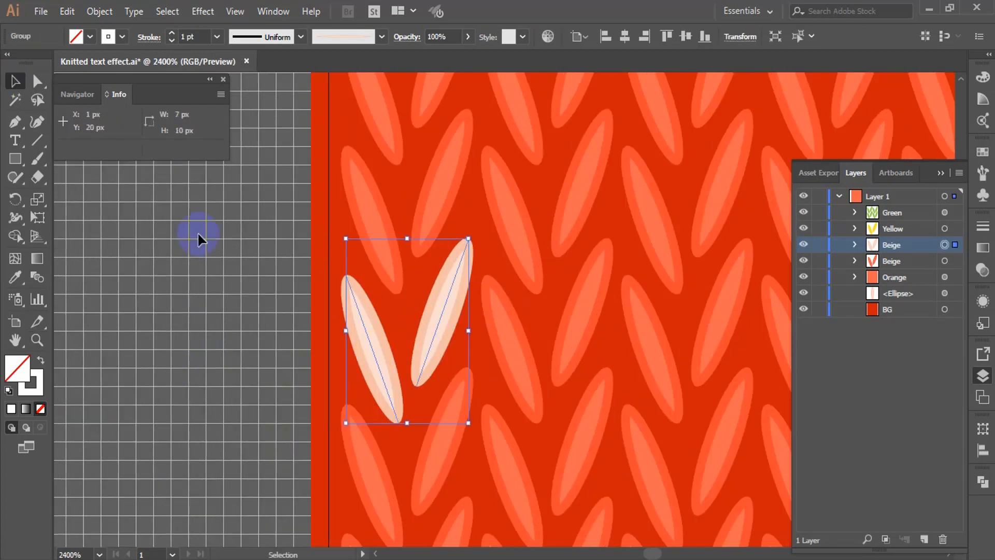
- Apply a Transform effect to the placed beige stitch group with 74 copies and a horizontal move of 8 px
left_click(202, 11)
mouse_move(266, 160)
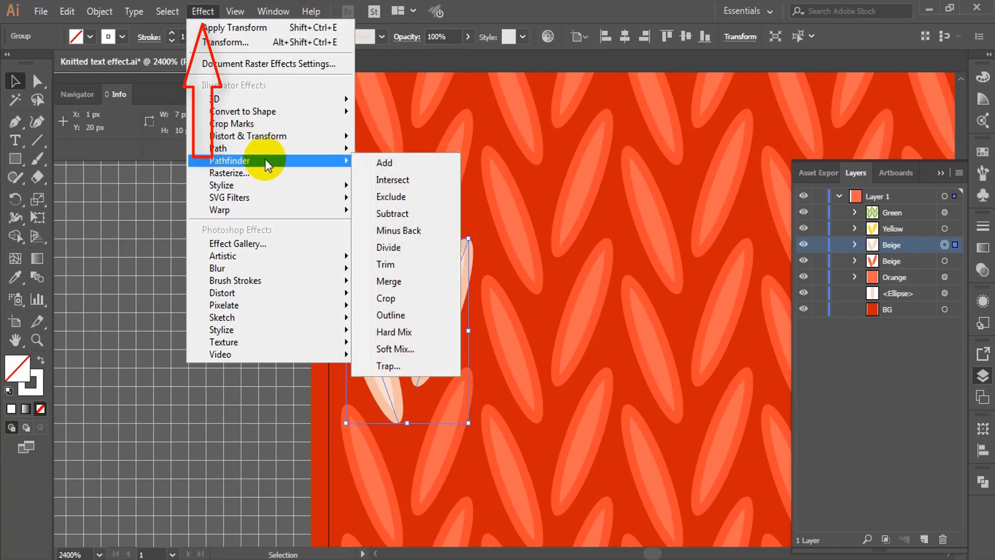
mouse_move(284, 136)
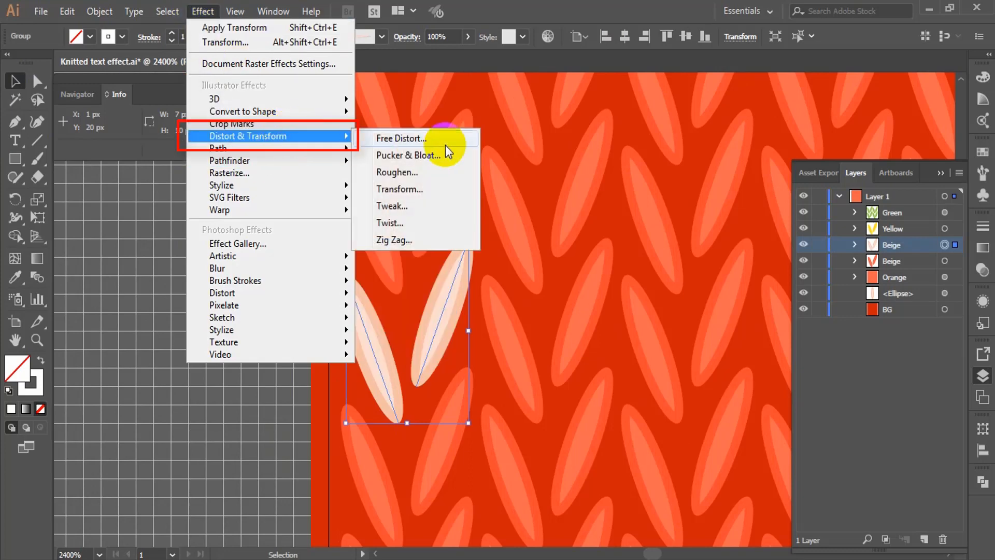
left_click(428, 189)
left_click(697, 406)
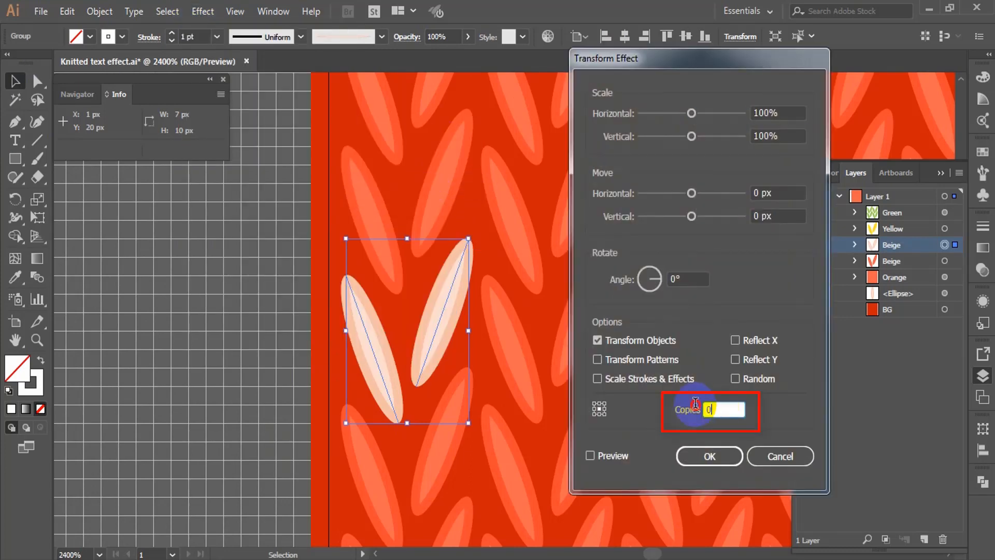
type("74")
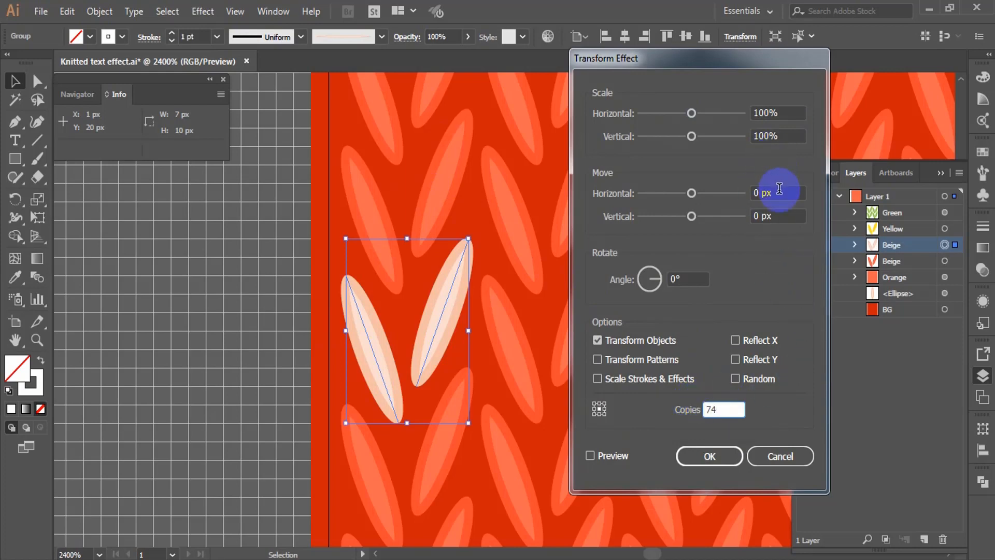
left_click_drag(779, 190, 722, 196)
type("8")
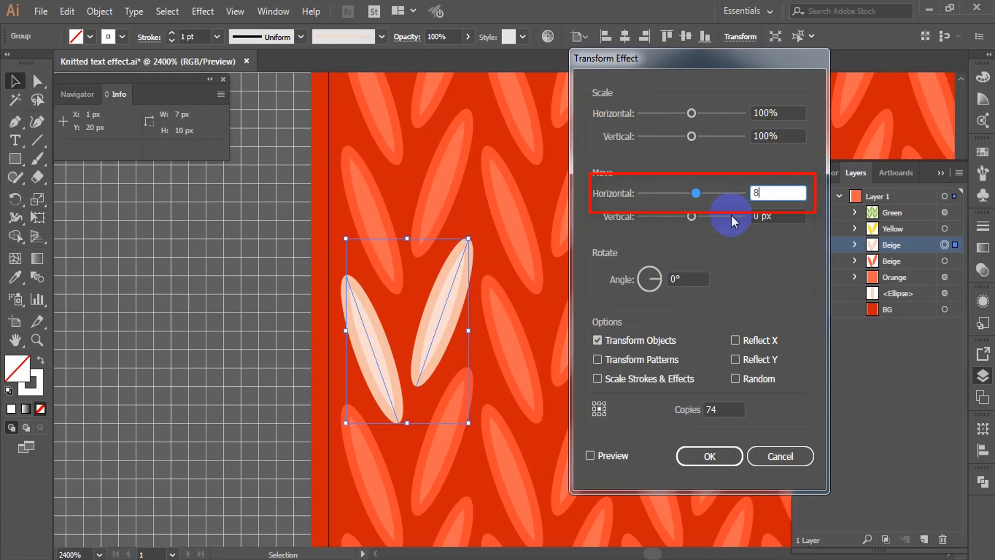
left_click(718, 455)
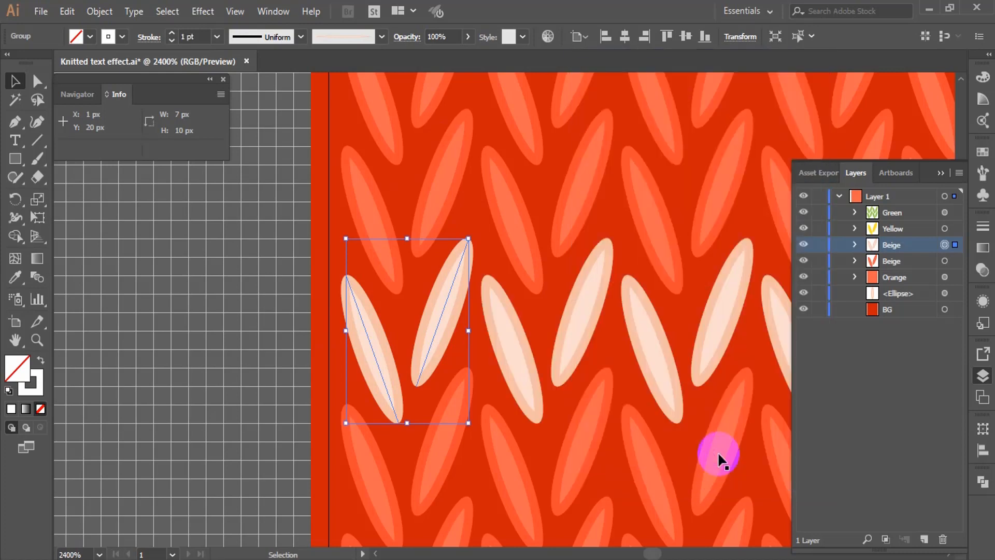
- Add a second Transform effect to the beige stitch group with 1 copy and a vertical move of 7 px
left_click(203, 11)
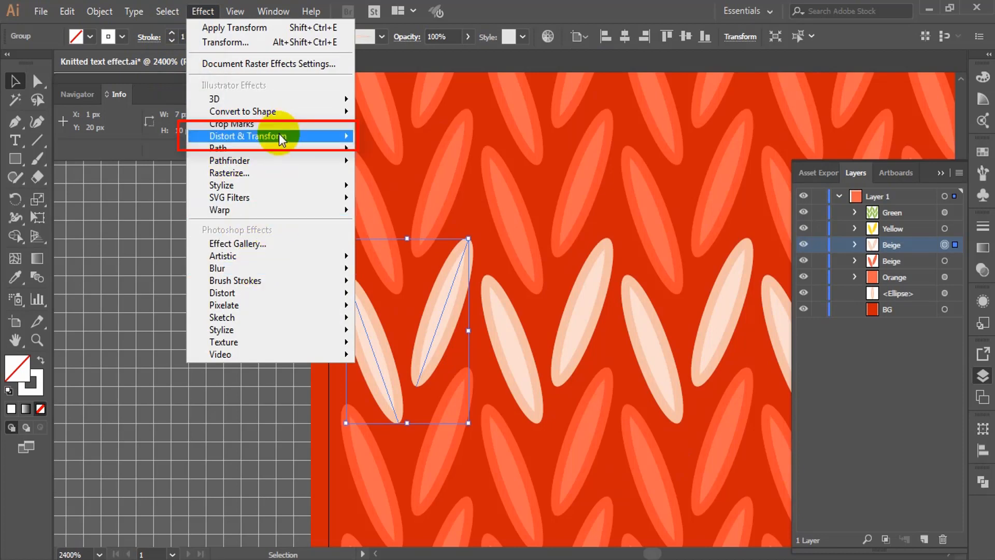
mouse_move(278, 133)
left_click(421, 189)
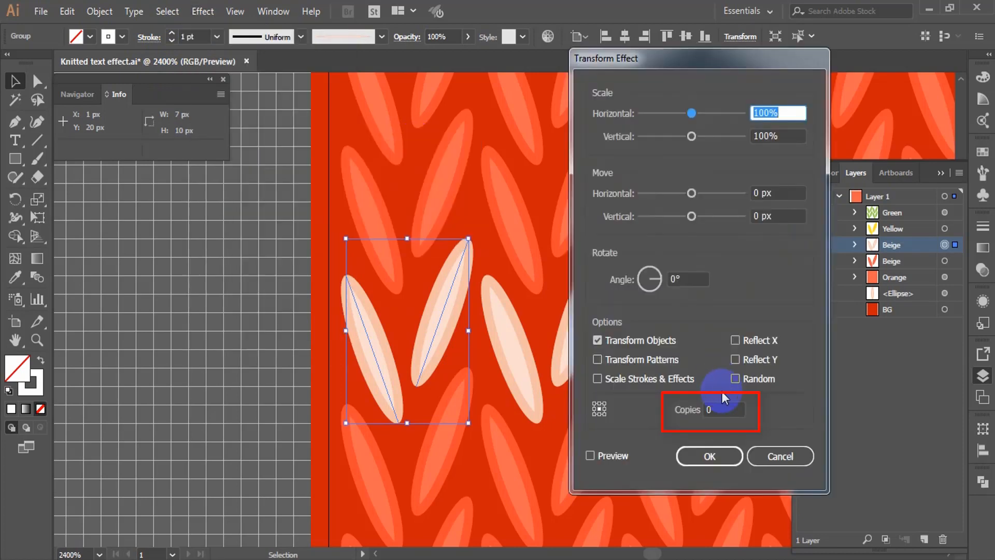
double_click(715, 409)
type("1")
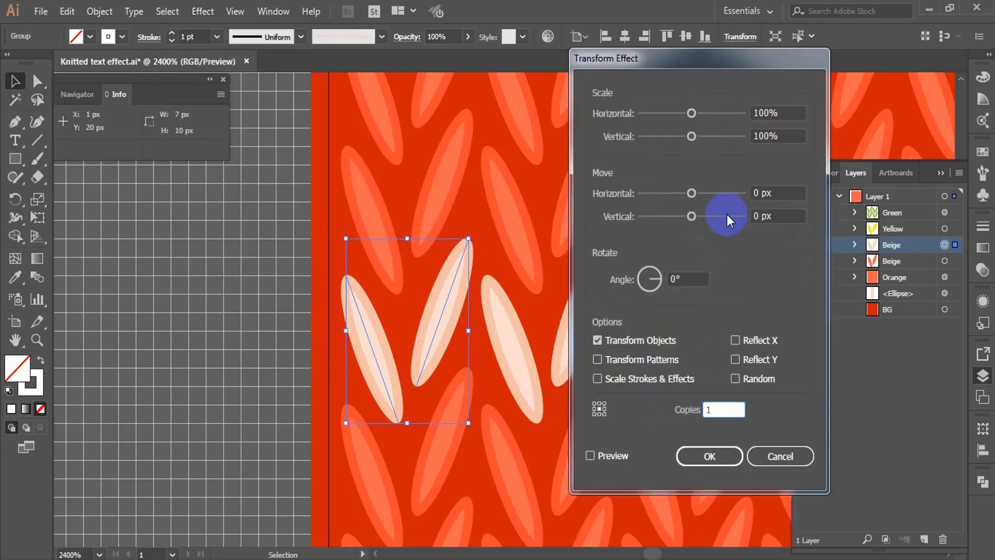
left_click(780, 216)
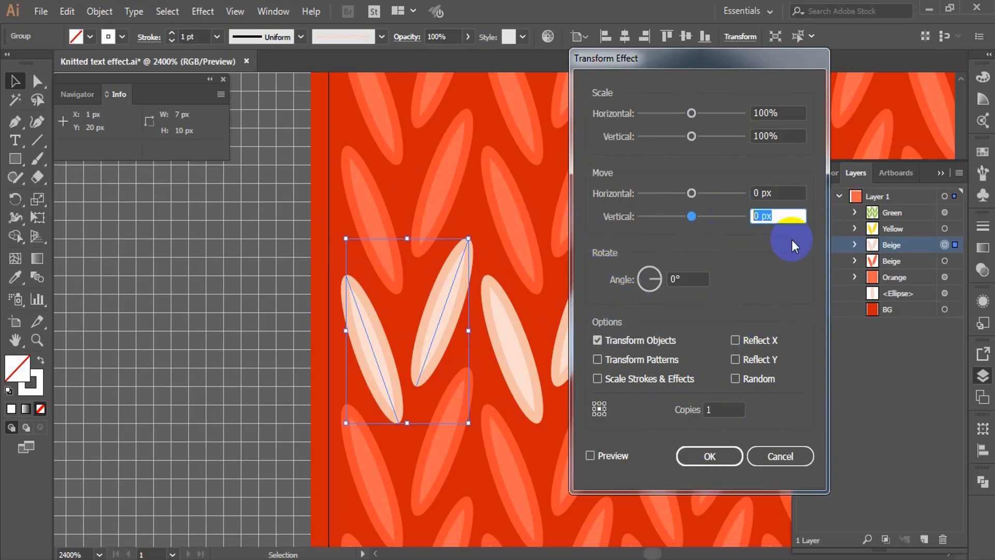
type("7")
left_click(704, 456)
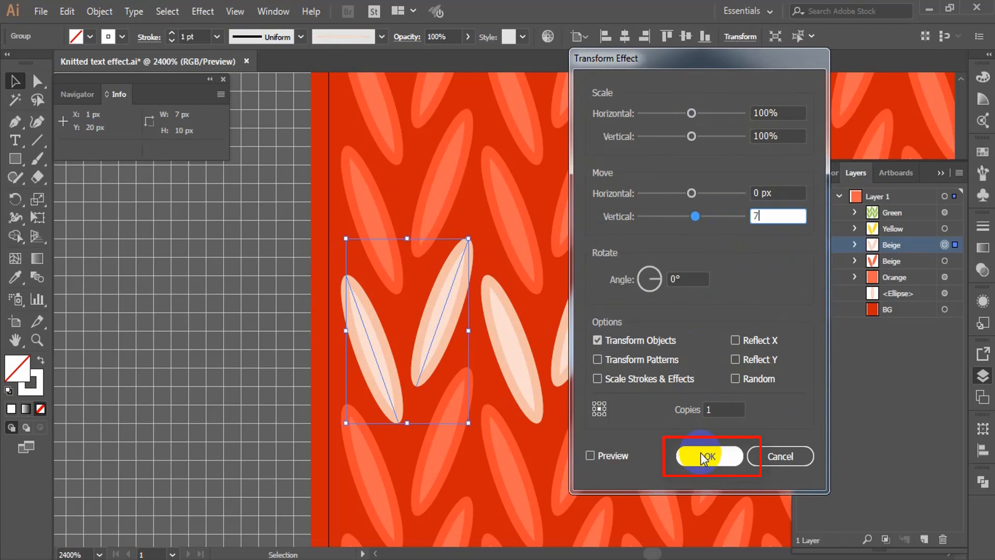
left_click(703, 456)
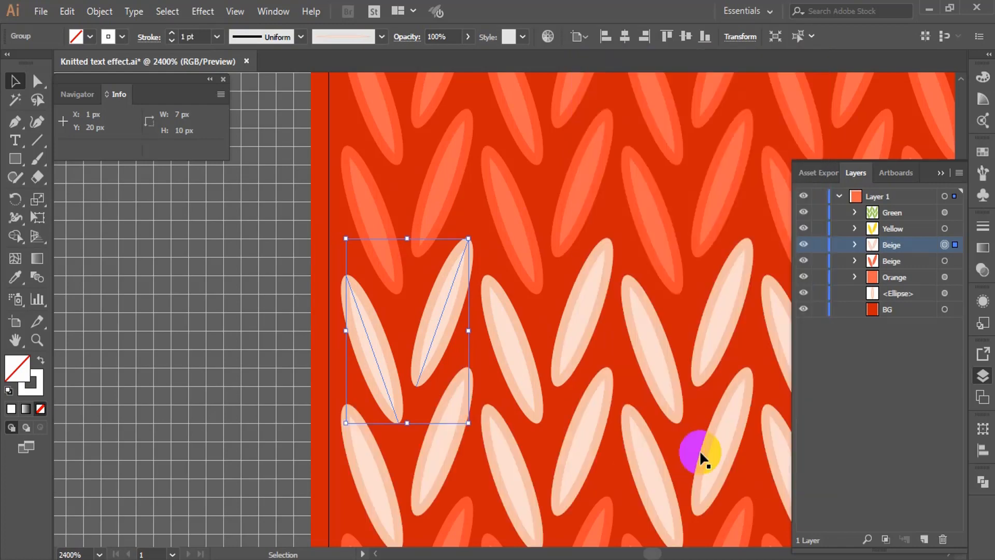
- Duplicate the double beige stitch row and align the copy over the orange stitches below it, at about Y 55 px
key("z")
left_click(632, 329, "alt")
left_click(629, 327, "alt")
left_click(628, 327, "alt")
left_click(590, 371, "alt")
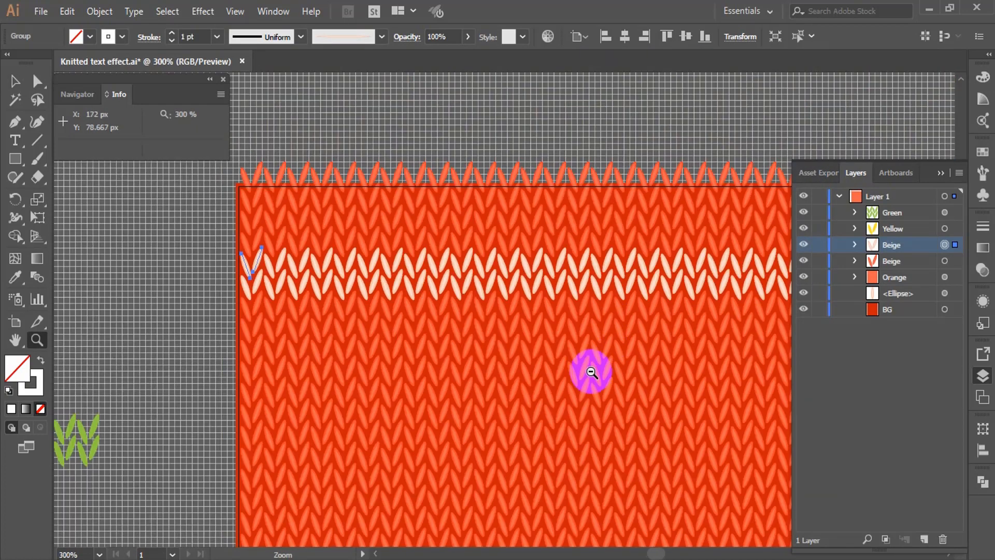
left_click(589, 371, "alt")
left_click(587, 371, "alt")
left_click(586, 371, "alt")
left_click(612, 365, "alt")
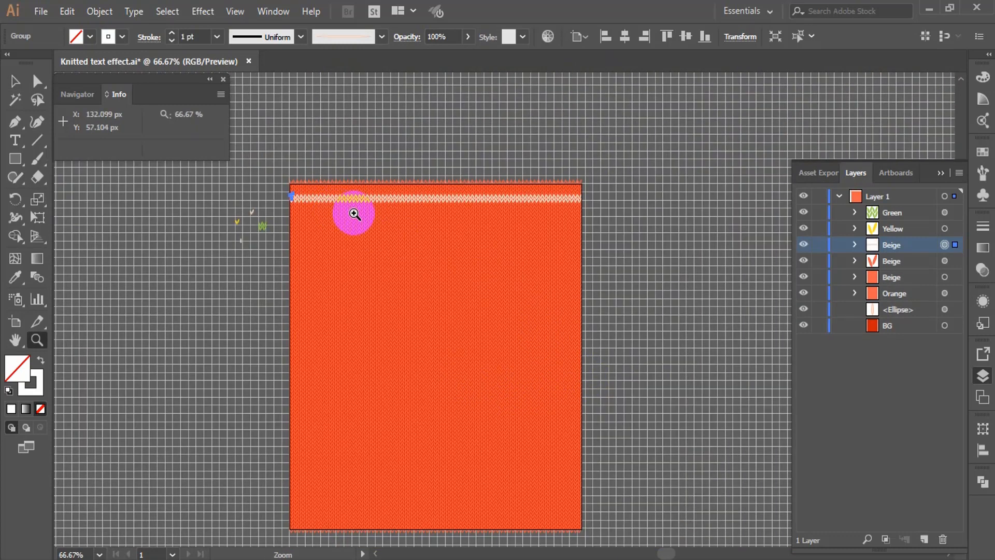
left_click(356, 215)
left_click(505, 333)
left_click(505, 332)
left_click(15, 82)
left_click(317, 231)
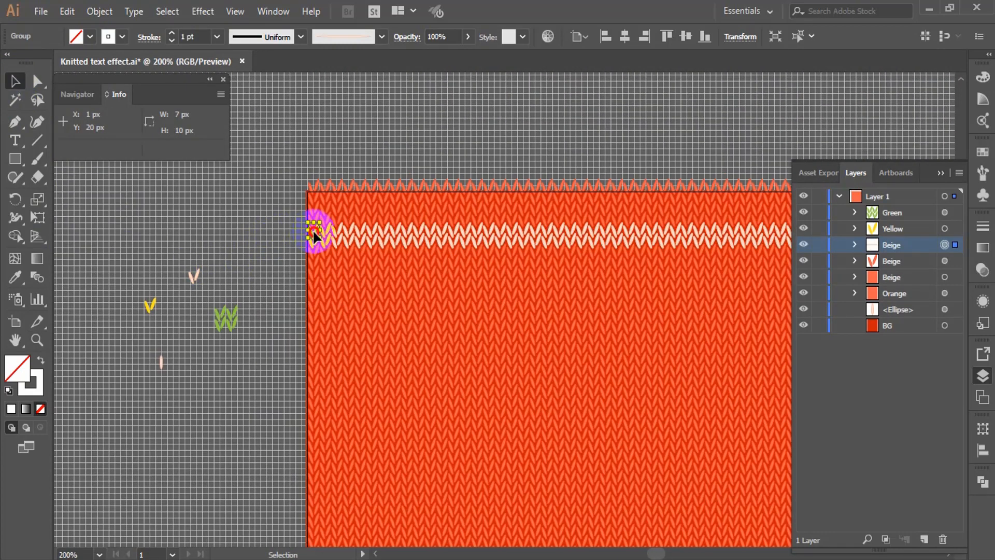
key("ctrl+c")
left_click_drag(313, 232, 312, 282)
key("ctrl+v")
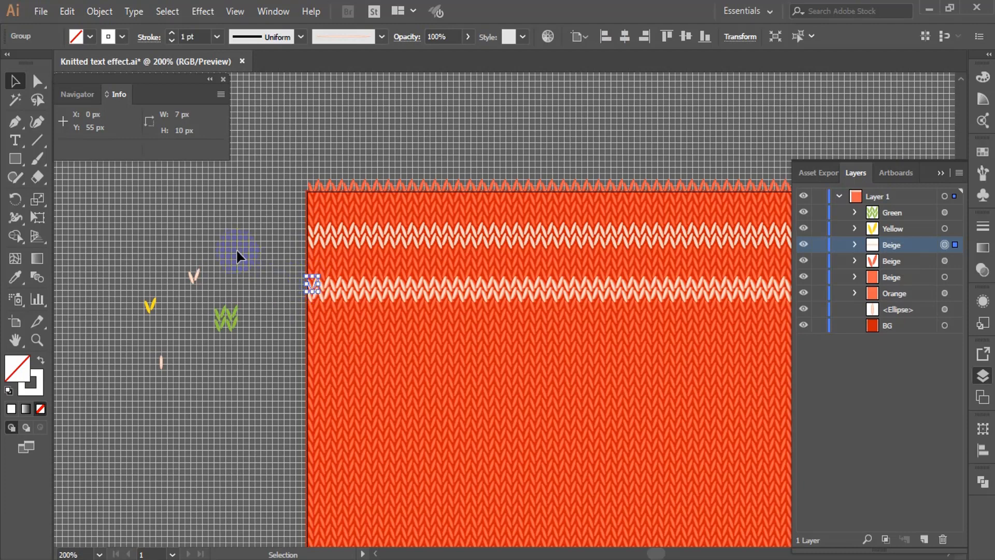
left_click(235, 247)
key("z")
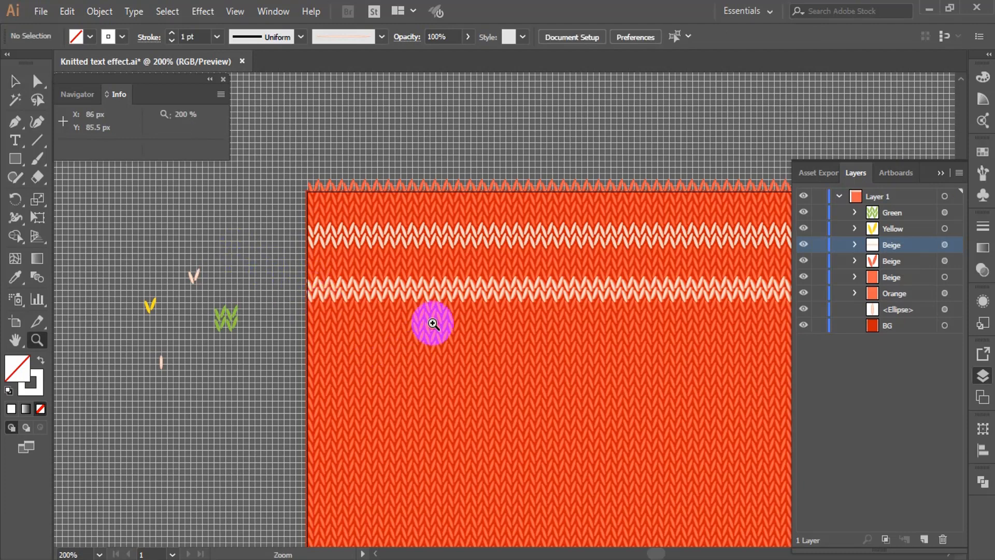
left_click(434, 324)
left_click(434, 249)
left_click(435, 334)
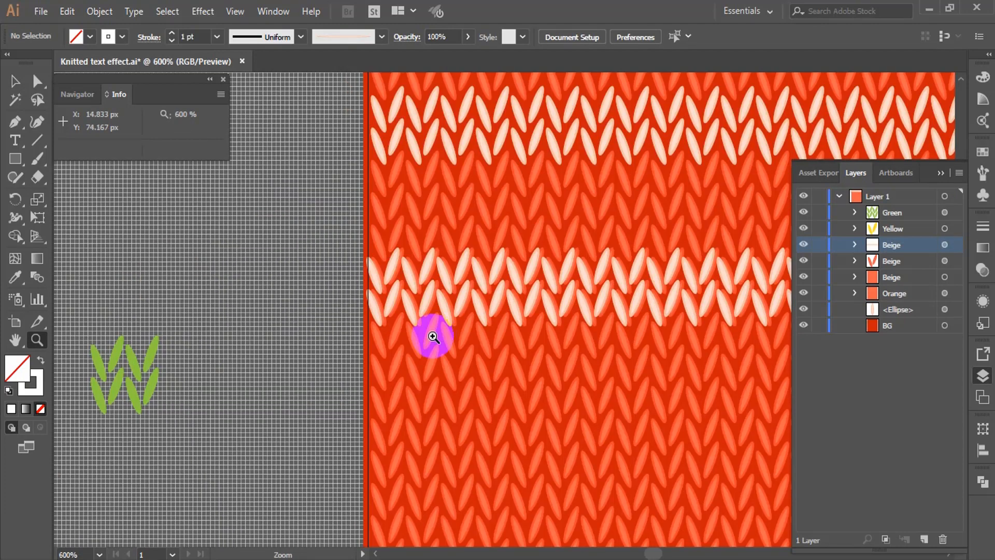
- Move the spare beige stitch group between the two double beige rows, at about X 9 px, Y 41 px
left_click_drag(147, 318, 342, 299)
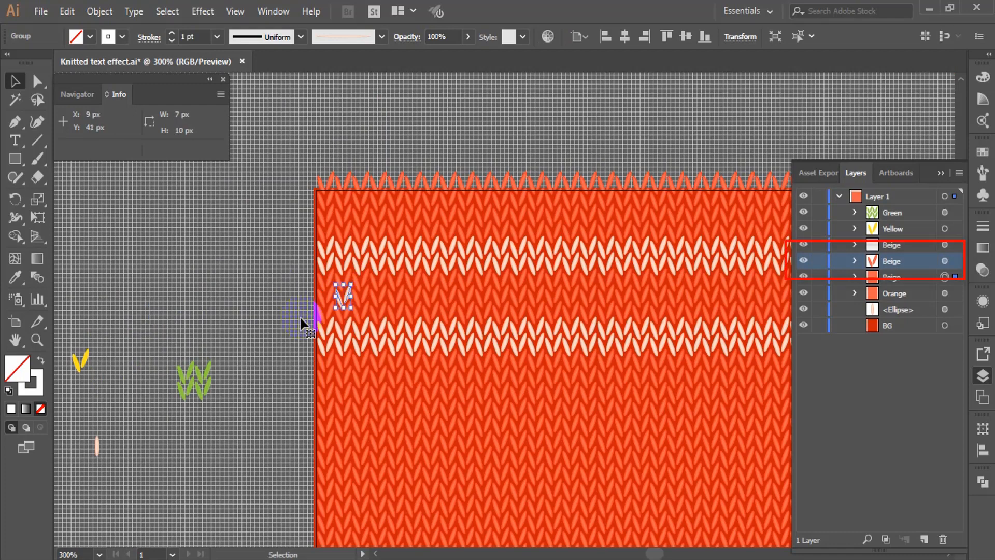
left_click(272, 315)
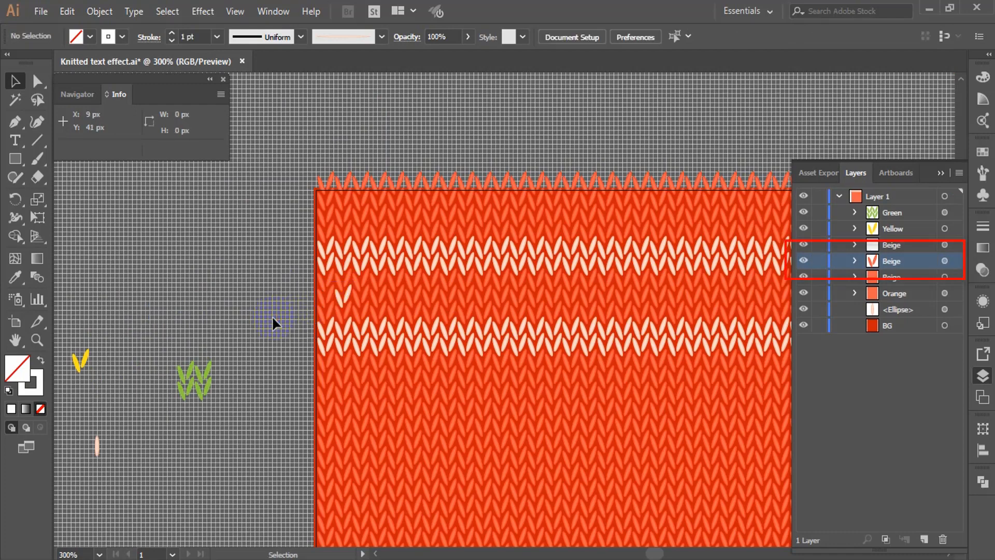
key("z")
left_click(376, 310)
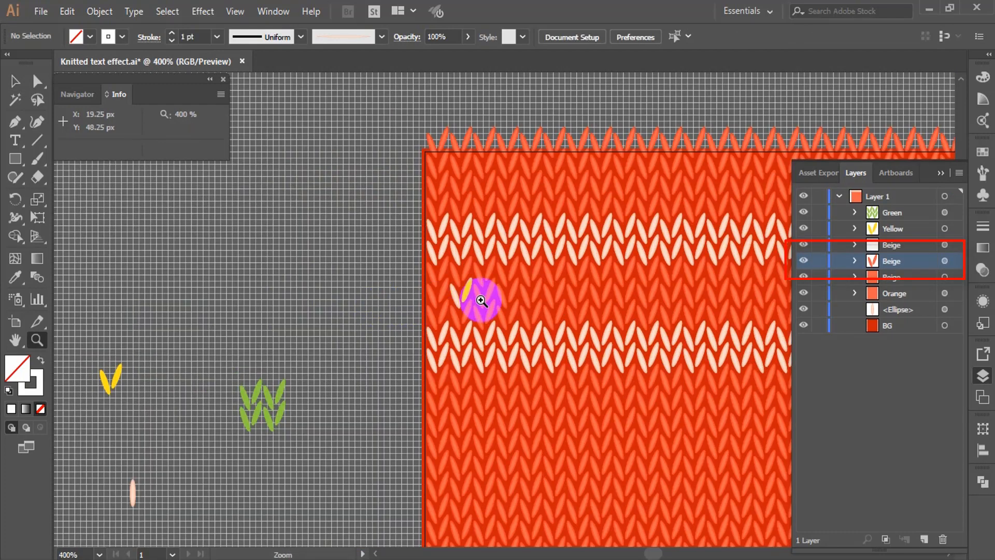
left_click(478, 301)
left_click(527, 311)
left_click(527, 312)
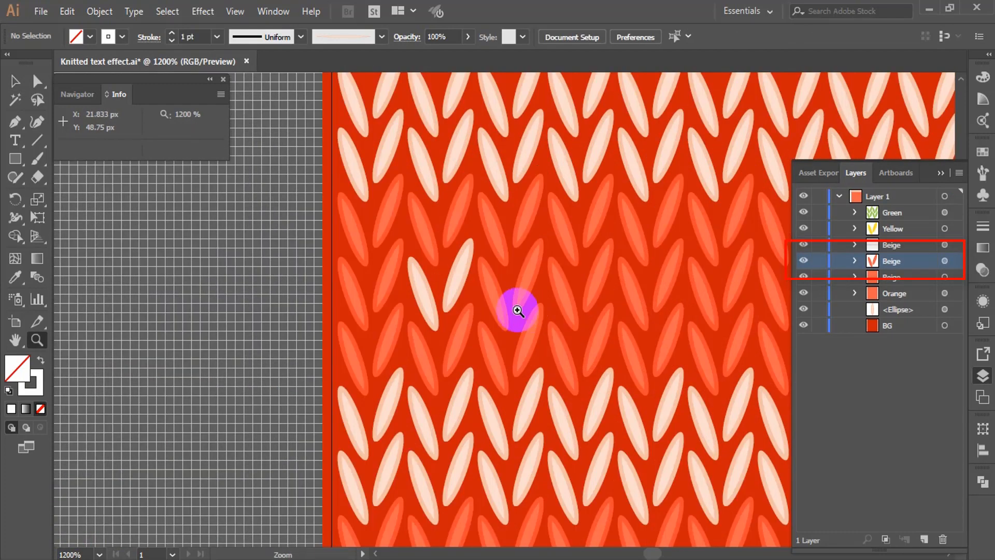
- Apply a Transform effect to the middle beige stitch group with 36 copies and a horizontal move of 16 px
left_click(496, 300)
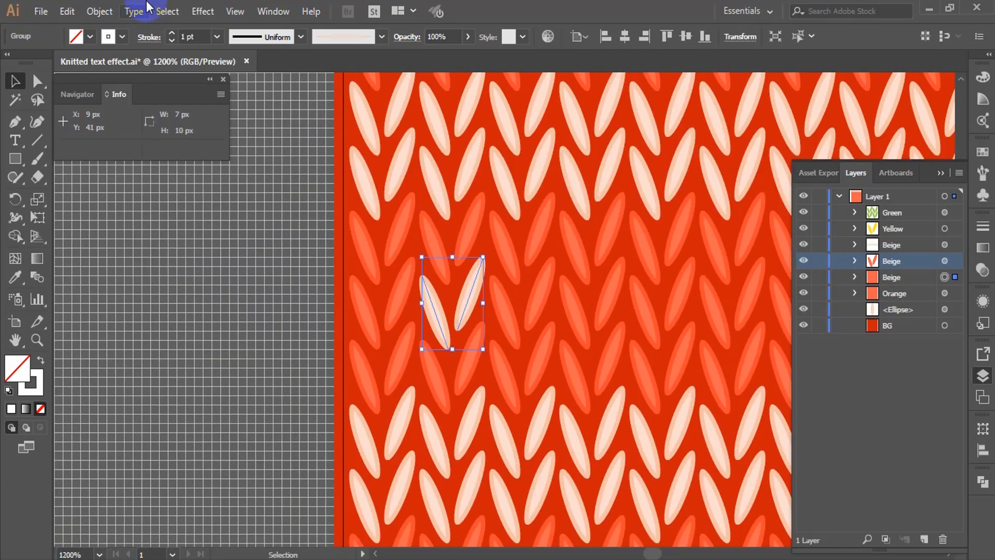
left_click(193, 11)
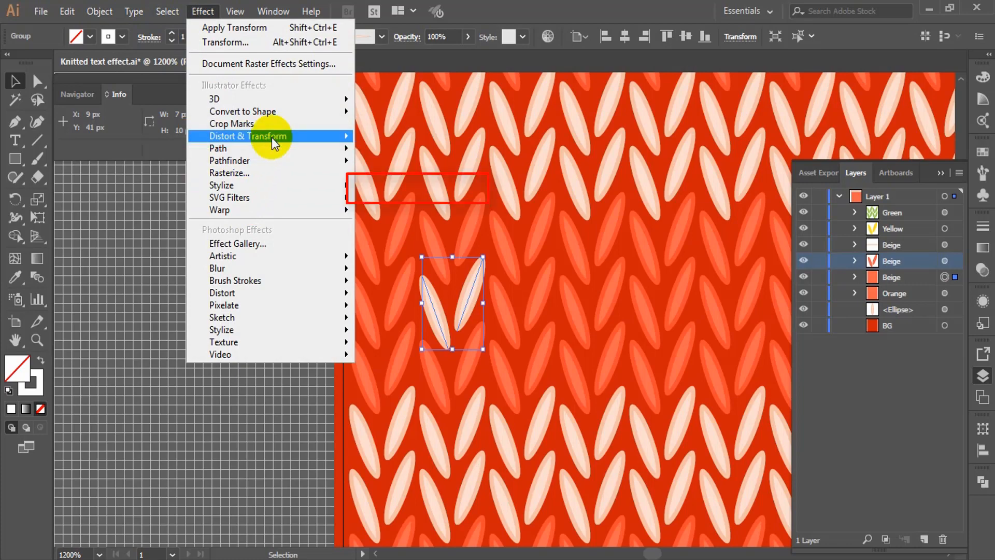
mouse_move(272, 138)
left_click(405, 193)
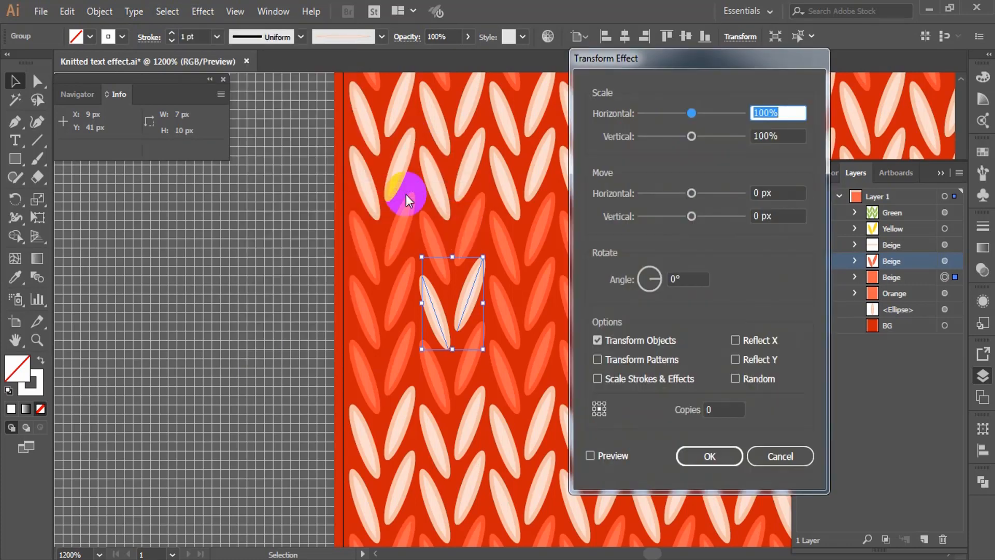
left_click(672, 408)
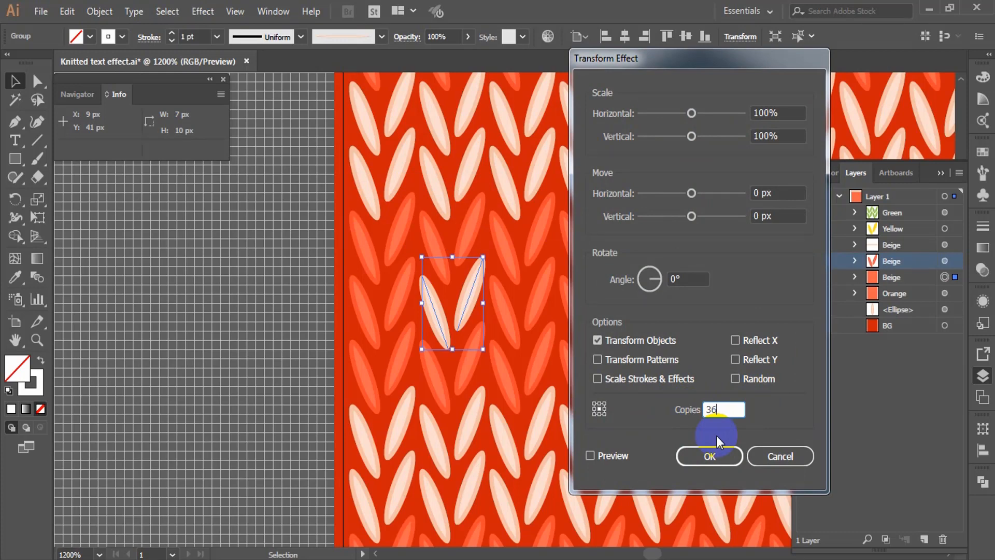
left_click(752, 192)
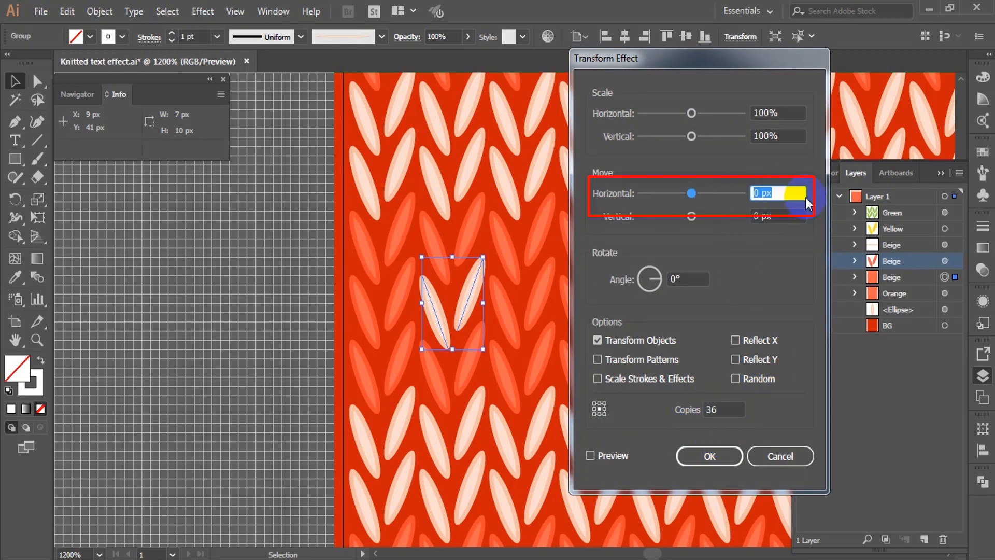
type("16")
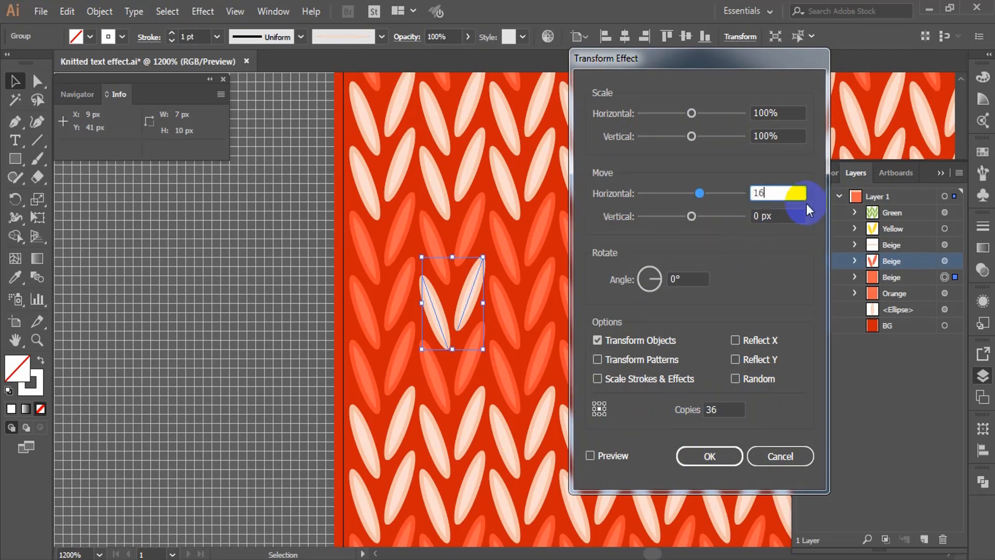
left_click(711, 459)
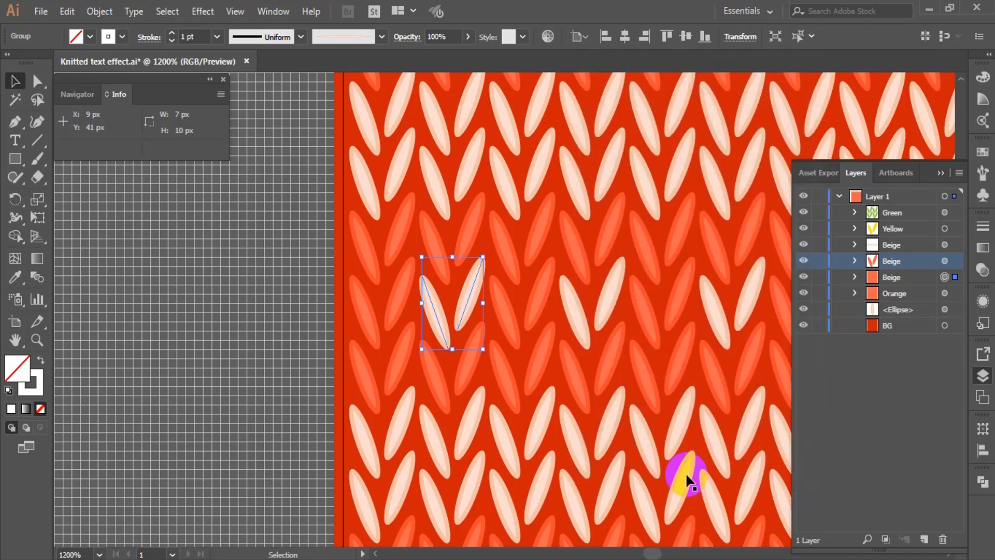
- Group the two double beige rows and the spaced middle row into one border group
key("ctrl+minus")
key("ctrl+minus")
key("ctrl+minus")
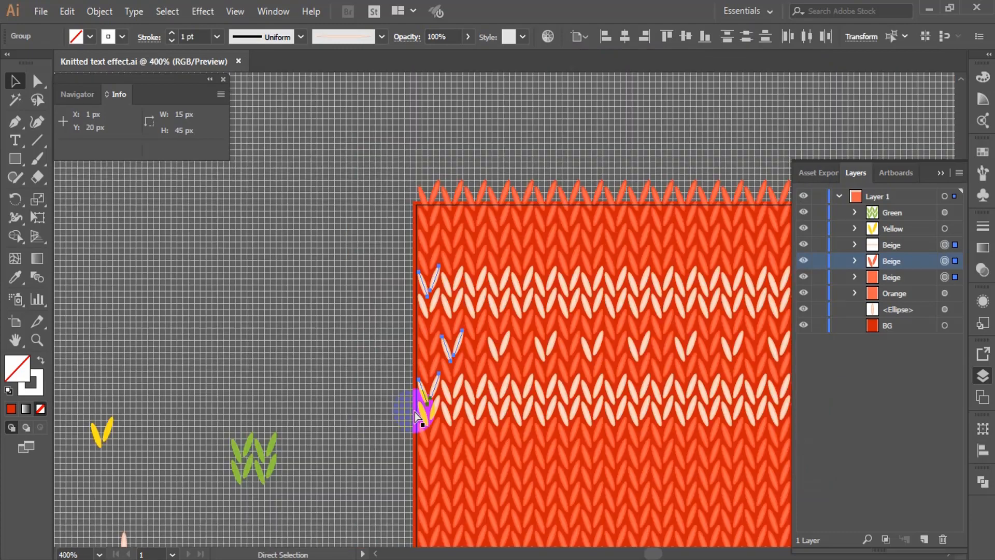
key("ctrl+g")
- Duplicate the beige border group and align the copy over the orange stitches near the artboard's bottom edge
key("ctrl+c")
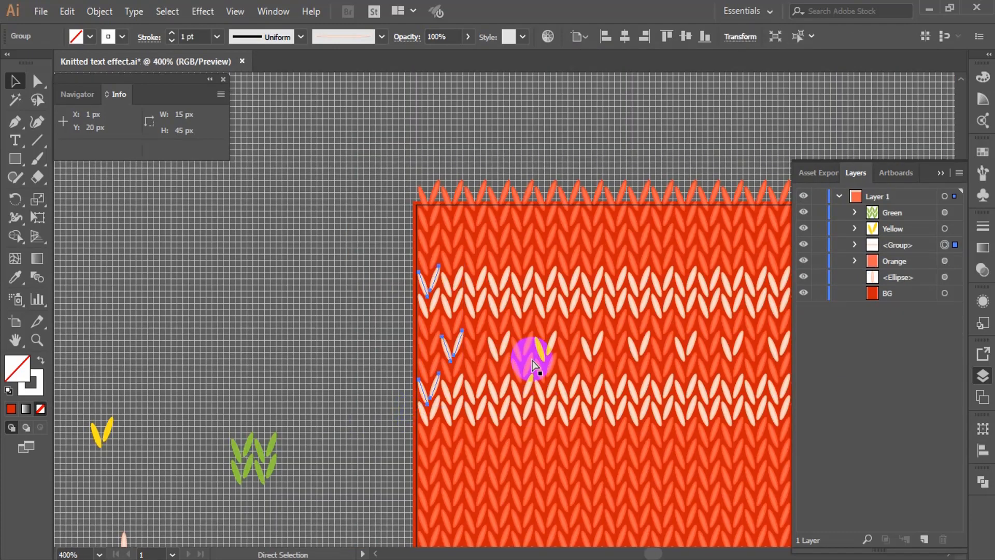
key("ctrl+f")
key("z")
left_click(690, 352, "alt")
left_click(674, 379, "alt")
left_click(620, 373, "alt")
scroll(614, 379, "down", 8)
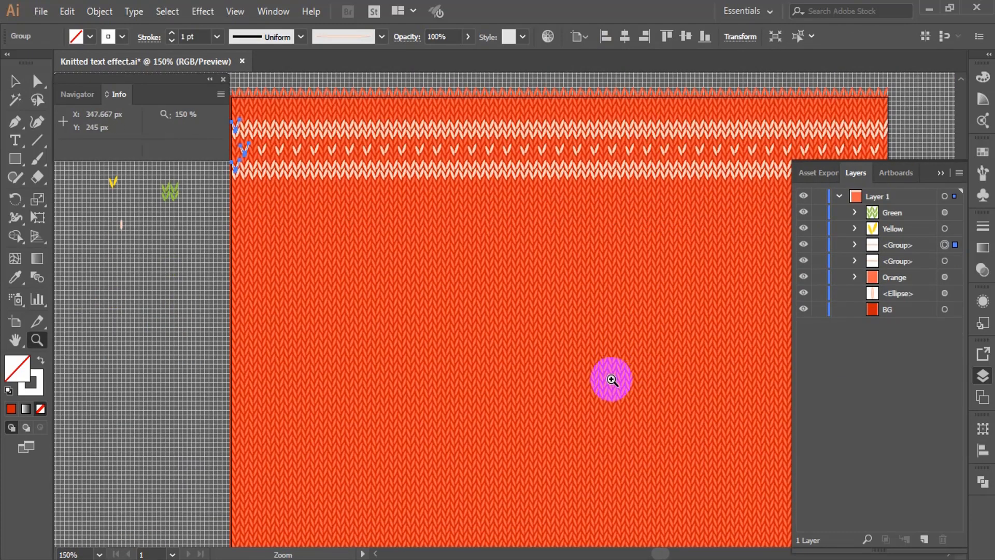
left_click(260, 381)
left_click(528, 316)
left_click(503, 310)
left_click(502, 304)
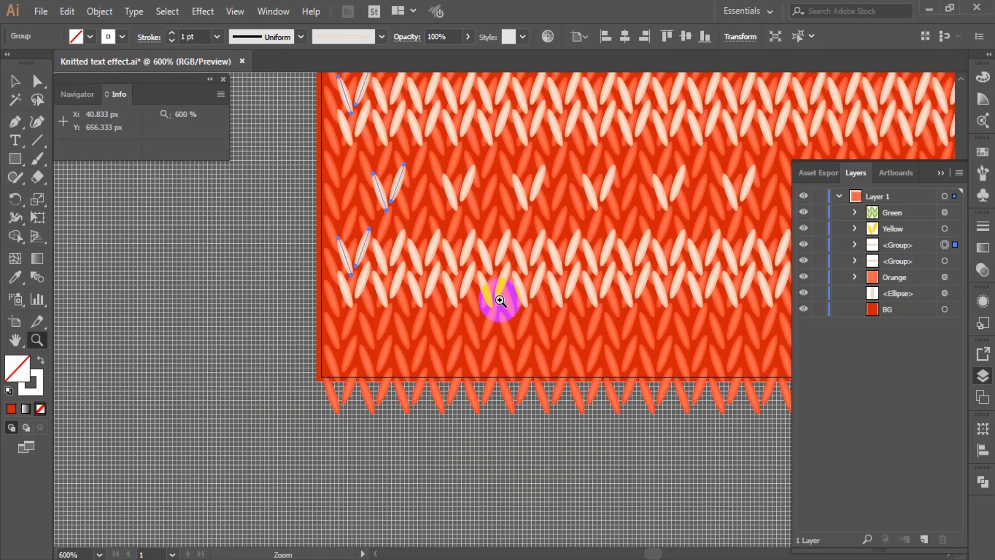
key("v")
mouse_move(383, 194)
left_mouse_down()
mouse_move(365, 189)
mouse_move(365, 199)
left_mouse_up()
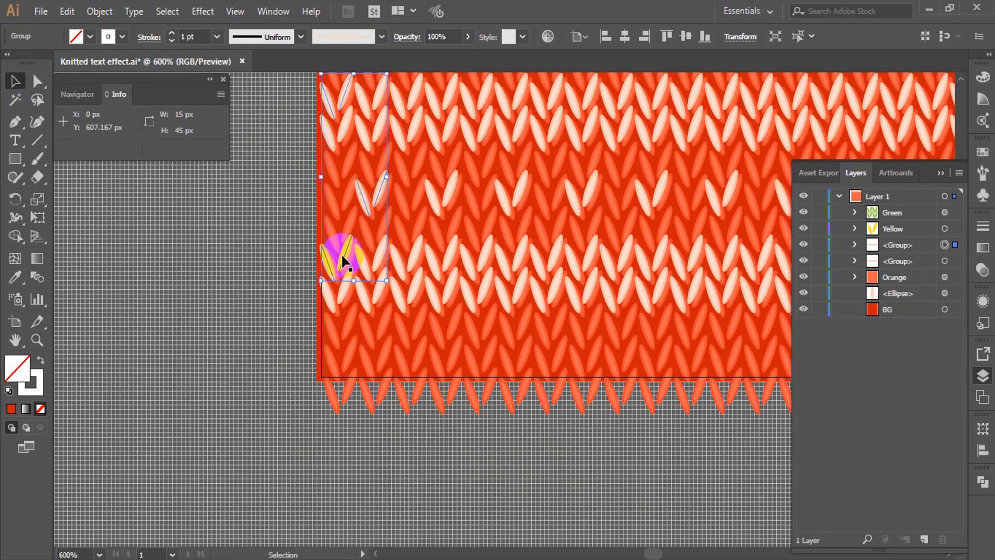
left_click_drag(342, 256, 359, 234)
left_click(384, 304)
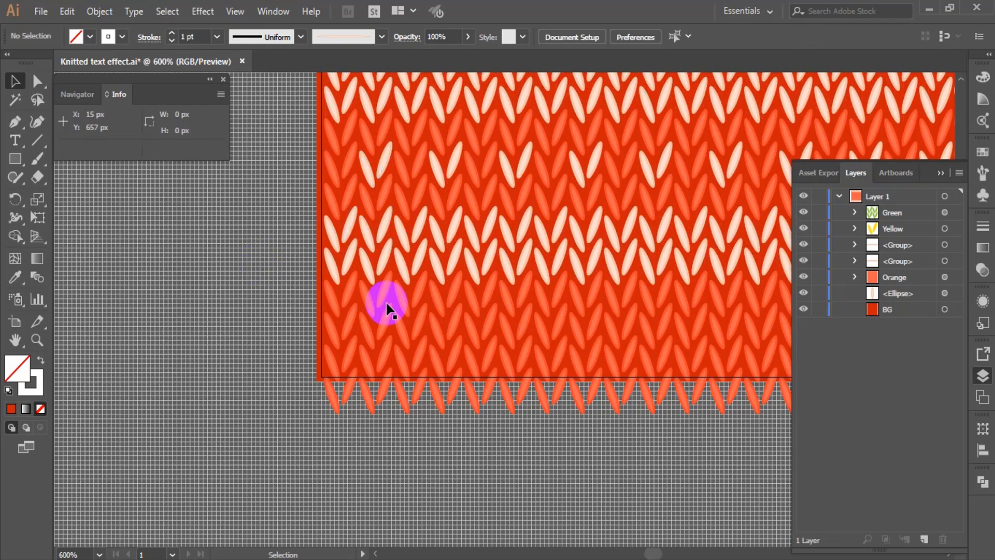
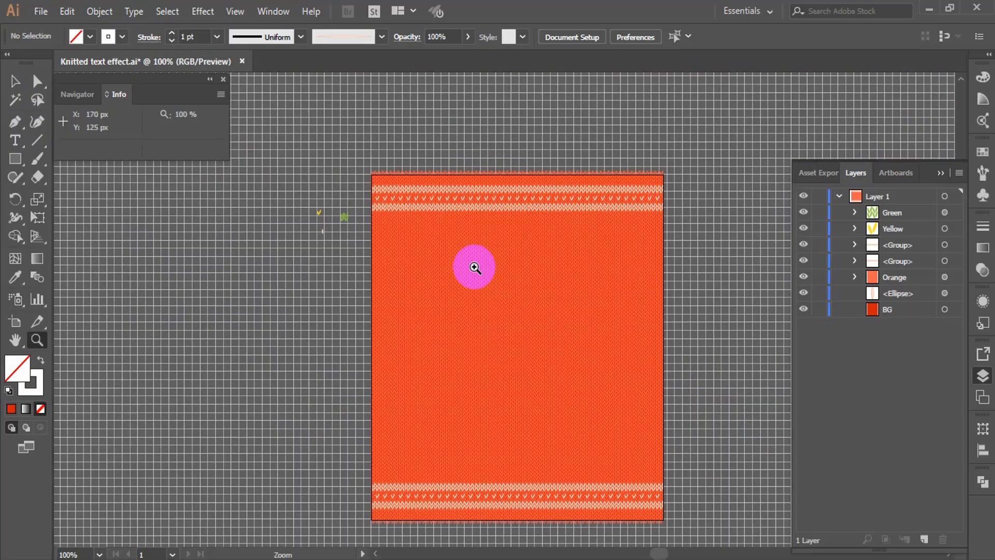
- Duplicate the yellow stitch group in the empty area outside the artboard
left_click(474, 267)
left_click(468, 264)
left_click(273, 264)
left_click(506, 326)
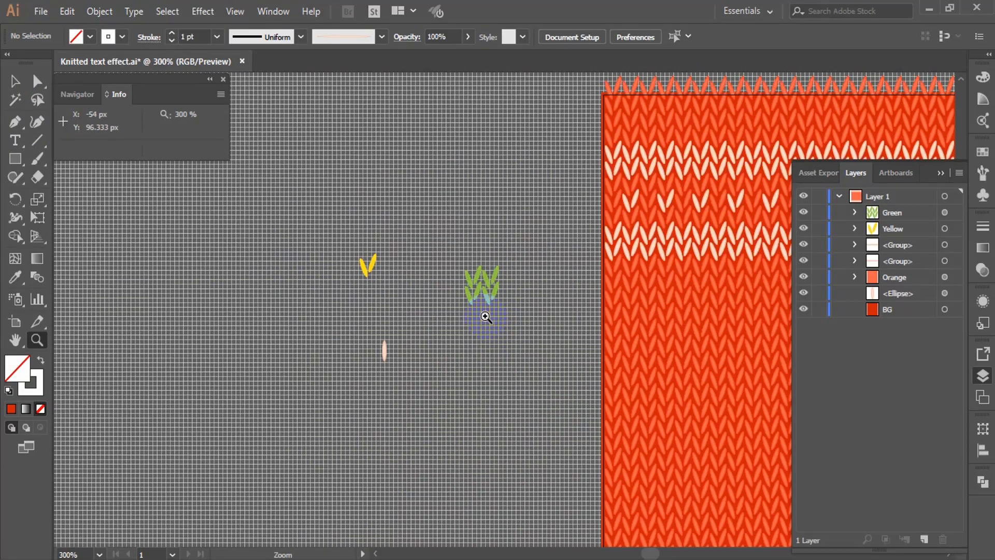
left_click(413, 278)
key("v")
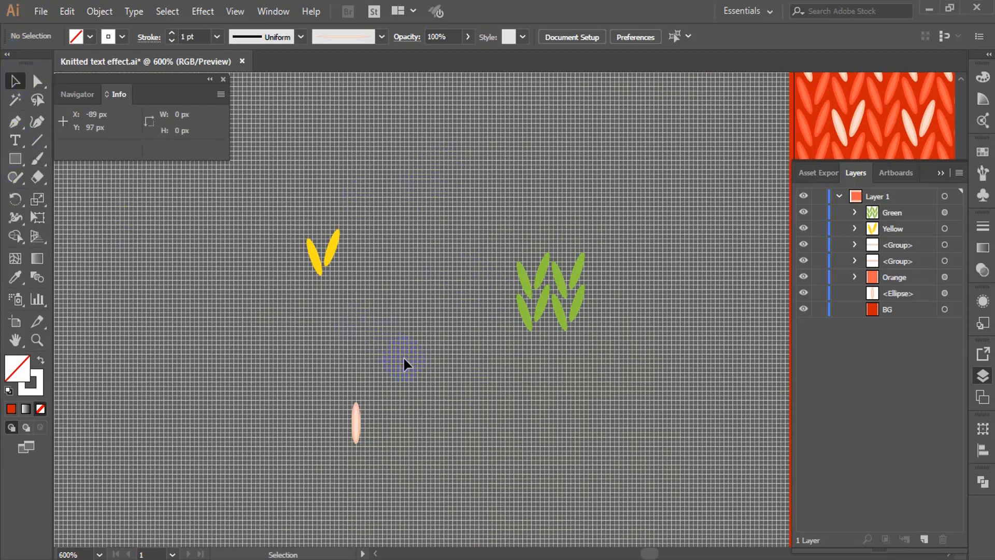
left_click(327, 257)
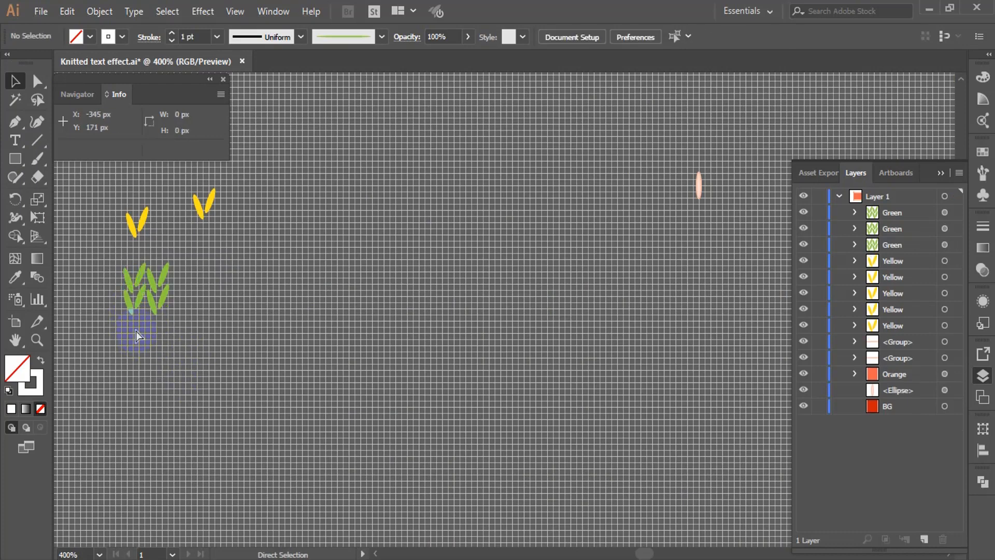
- Stack four copies of the green stitch group directly below it to form a column two stitches wide
left_click(132, 277)
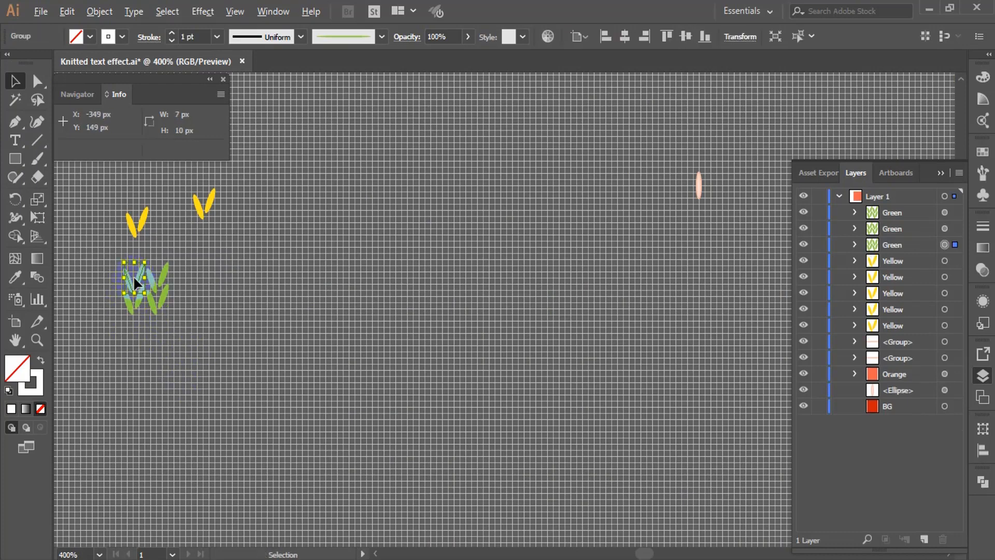
left_click_drag(133, 277, 210, 511)
key("ctrl+d")
key("ctrl+d")
key("ctrl+d")
left_click(275, 410)
key("Up")
left_click(266, 388)
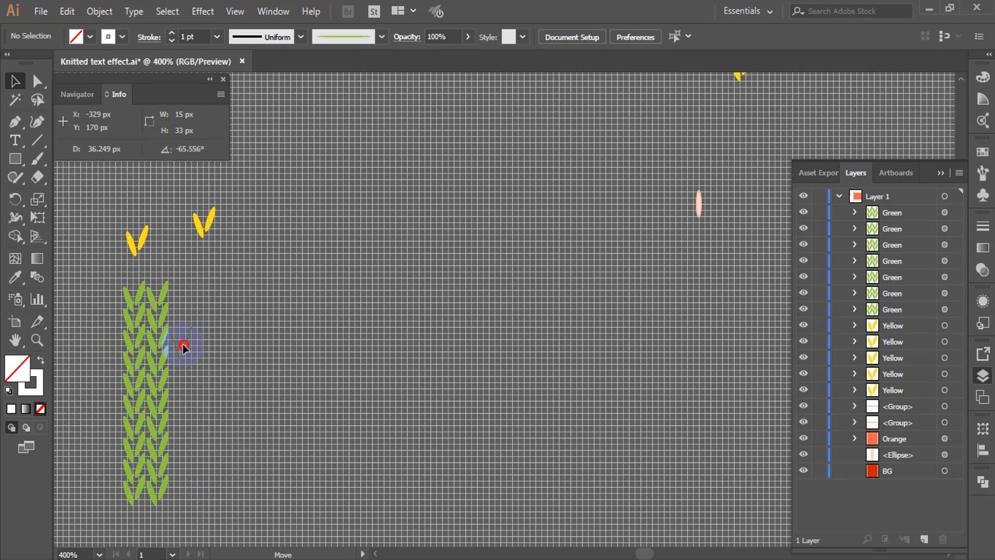
- Place two yellow stitch groups one below the other against the green column to start the K's arms
left_click_drag(182, 344, 181, 344)
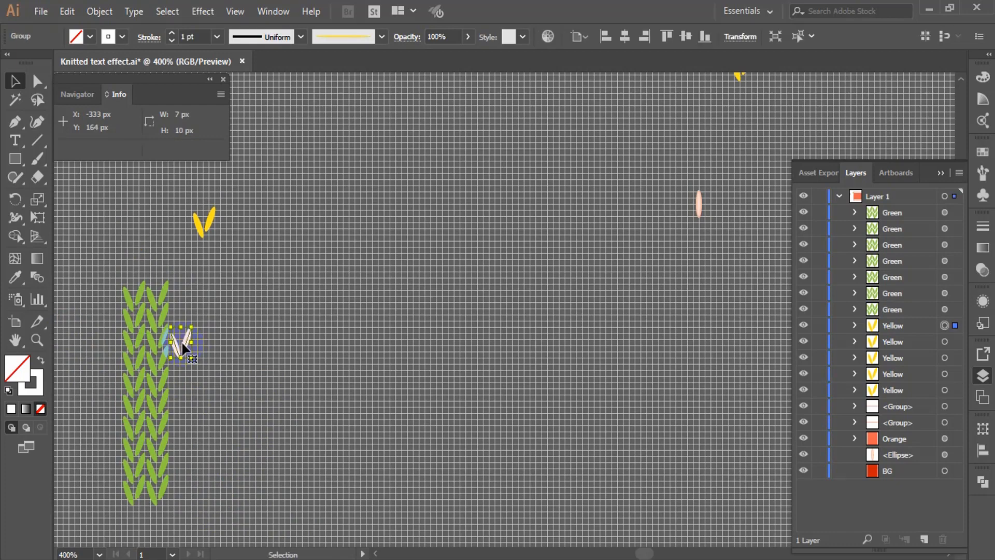
left_click(197, 350)
left_click_drag(203, 224, 180, 364)
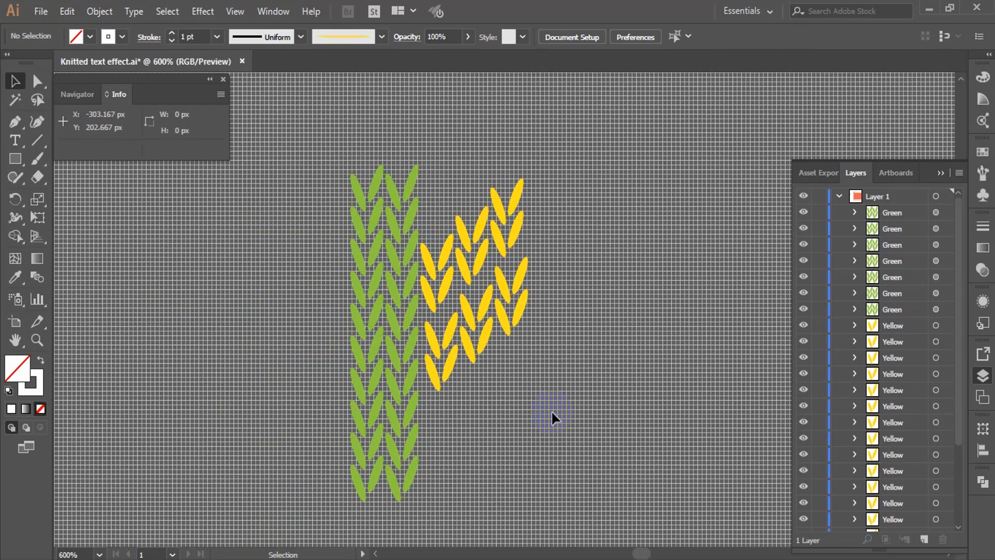
- Pull apart the lower copy of the yellow diagonal, moving its outer stitches clear of the K's stem
left_click_drag(552, 412, 484, 296)
left_click(558, 456)
left_click_drag(487, 314, 624, 416)
left_click_drag(520, 348, 590, 338)
left_click_drag(485, 376, 550, 288)
left_click_drag(482, 413, 450, 393)
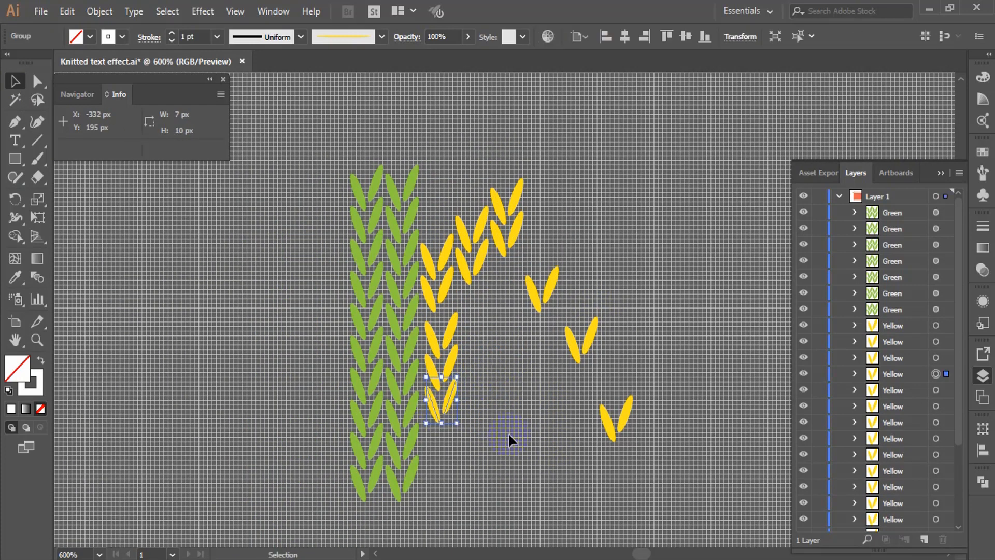
- Build the K's descending arm from diagonally stepped copies of the lower yellow stitch pair and delete the extra stitch
left_click_drag(509, 438, 434, 337)
left_click_drag(444, 343, 484, 391)
left_click(450, 398)
key("Delete")
left_click_drag(497, 425, 469, 381)
left_click_drag(490, 384, 485, 363)
mouse_move(513, 409)
left_mouse_down()
mouse_move(479, 370)
mouse_move(518, 401)
left_mouse_up()
- Move the three spare yellow stitches into the empty area above the K
left_click(539, 244)
left_click_drag(550, 284, 546, 109)
left_click_drag(590, 336, 604, 105)
left_click_drag(625, 413, 651, 104)
- Shift the K's yellow arms slightly down so they sit centred along the green stem
left_click_drag(572, 172, 430, 446)
left_click_drag(481, 257, 481, 276)
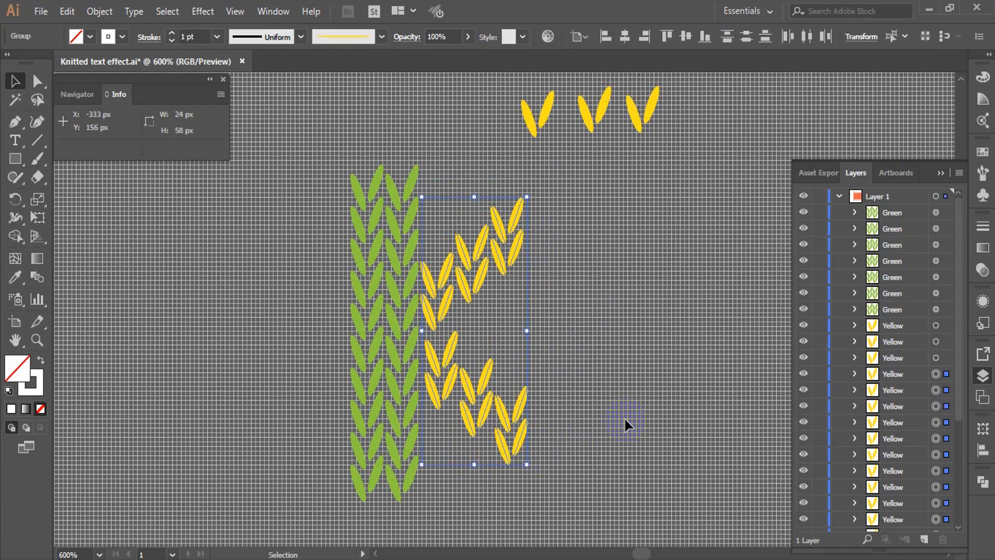
left_click(625, 419)
left_click(436, 360)
- Duplicate the K's green stem beyond the yellow arms as the first stem of the N
left_click_drag(173, 179, 216, 404)
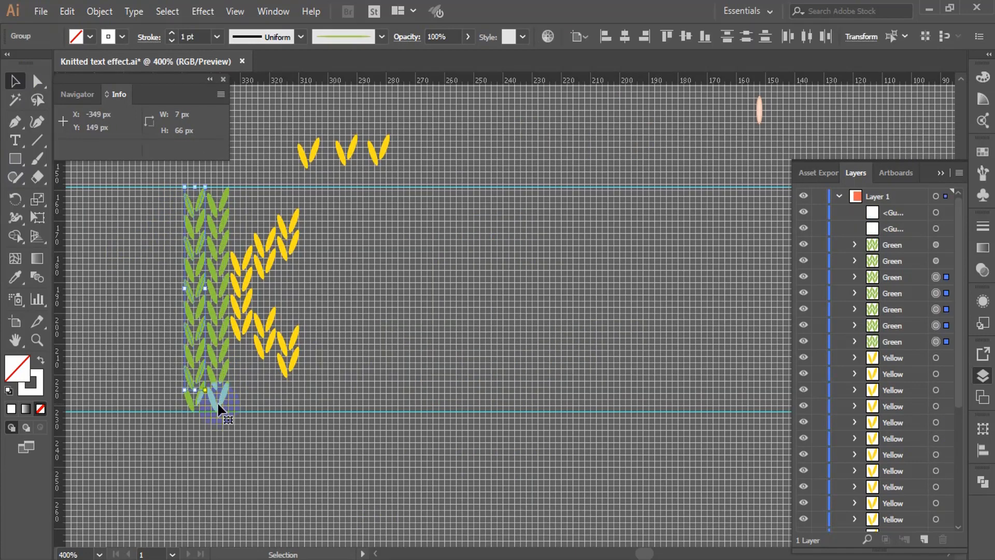
left_click_drag(197, 364, 348, 363)
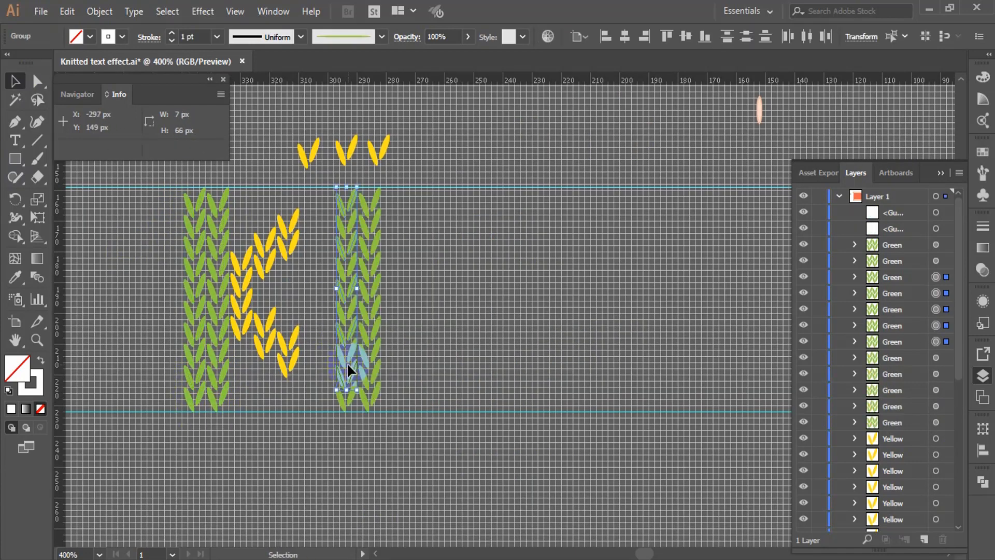
left_click(475, 369, "ctrl+alt")
left_click(529, 294, "ctrl")
- Group the stitches of the letter K and place a copy of it below the guides
left_click_drag(223, 184, 339, 377)
key("ctrl+g")
left_click(555, 354)
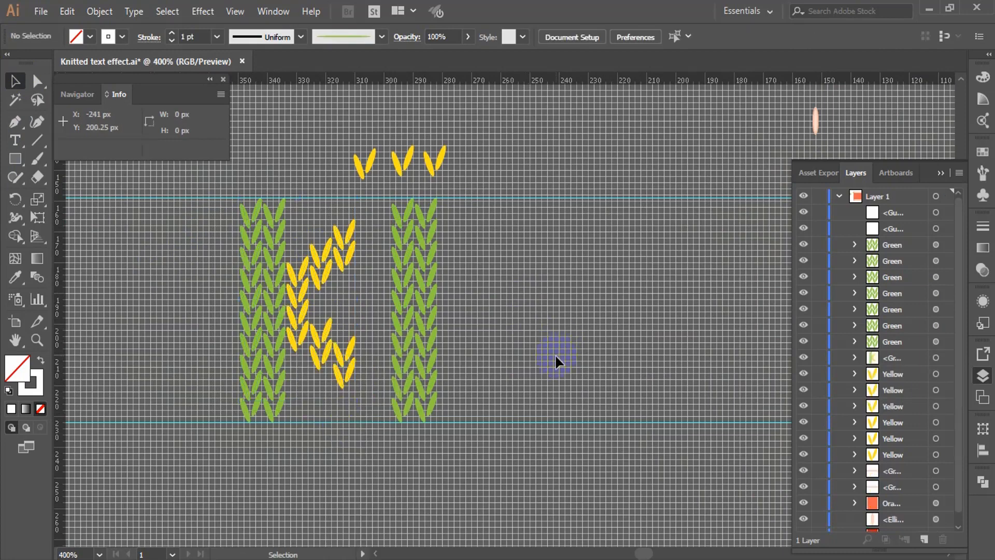
left_click_drag(318, 269, 371, 463)
scroll(464, 324, "down", 1)
scroll(531, 333, "up", 1)
left_click(530, 333)
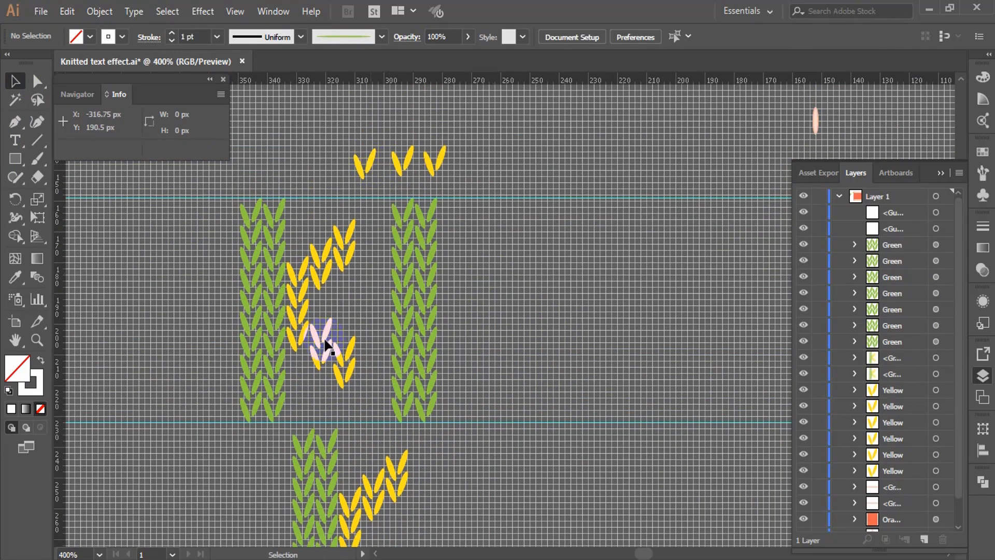
- Ungroup the copied K and group the four yellow stitches stacked beside its stem
scroll(324, 342, "down", 2)
left_click(350, 446)
key("ctrl+shift+g")
left_click(208, 412)
left_click(351, 433)
left_click(352, 453, "shift")
left_click(352, 473, "shift")
left_click(348, 491, "shift")
key("ctrl+g")
- Form the N's diagonal from three staggered copies of the four-stitch yellow group and add a second green stem
left_click_drag(344, 477, 477, 249)
key("Down")
key("Down")
key("Left")
left_click(478, 226)
key("ctrl+d")
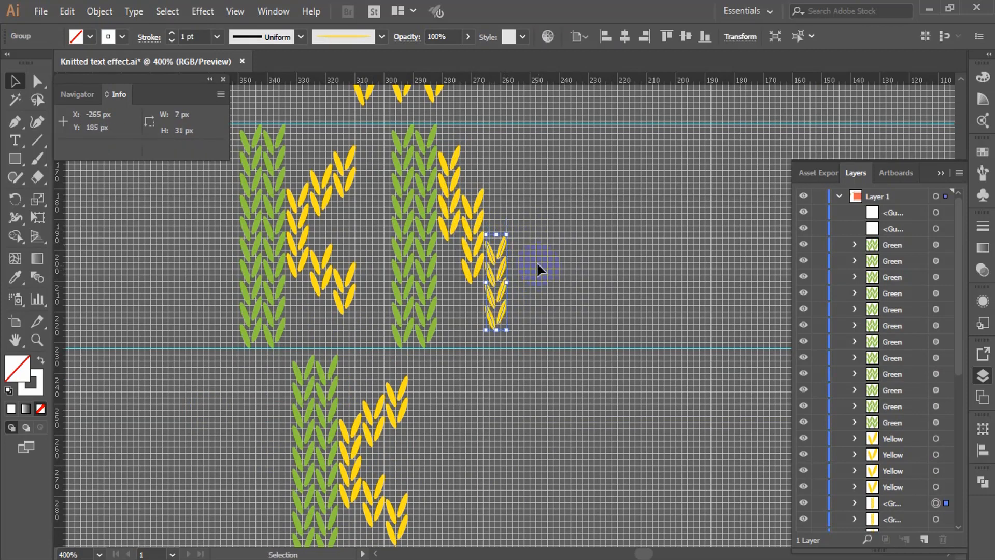
left_click(550, 268)
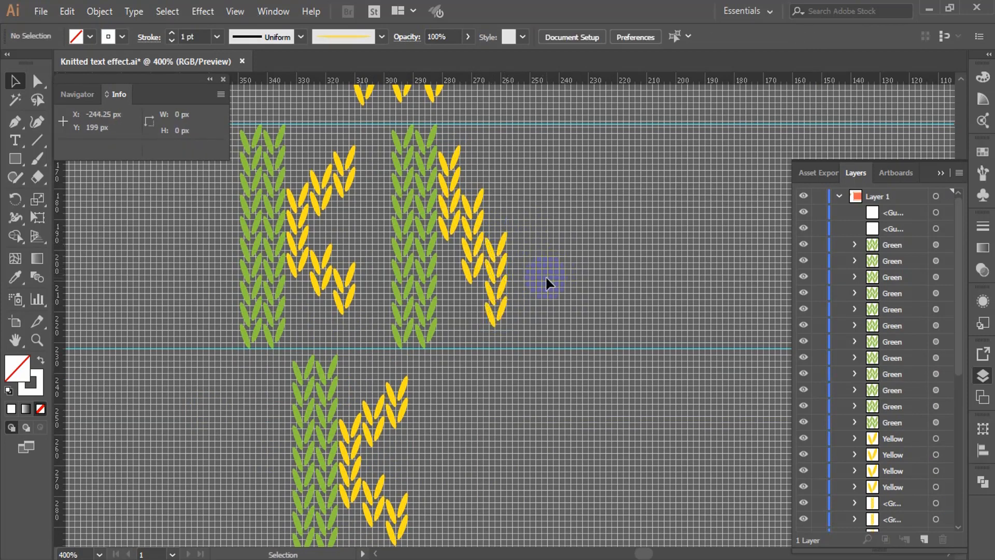
left_click_drag(410, 278, 532, 312)
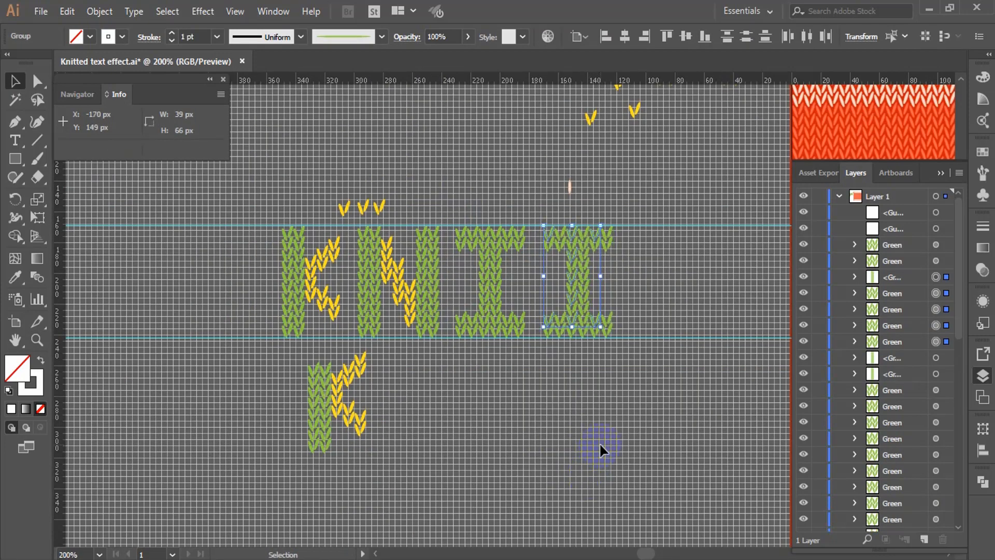
- Delete the lower bar's outer stitches from the copied letter I to turn it into a T
left_click(599, 440)
left_click(605, 319)
key("Delete")
left_click(557, 331)
key("Delete")
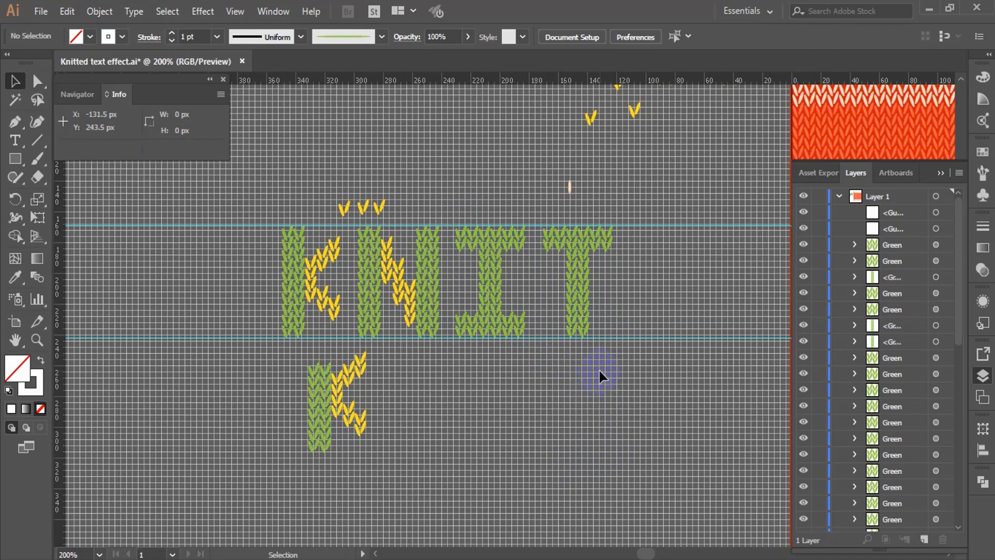
left_click_drag(598, 368, 438, 394)
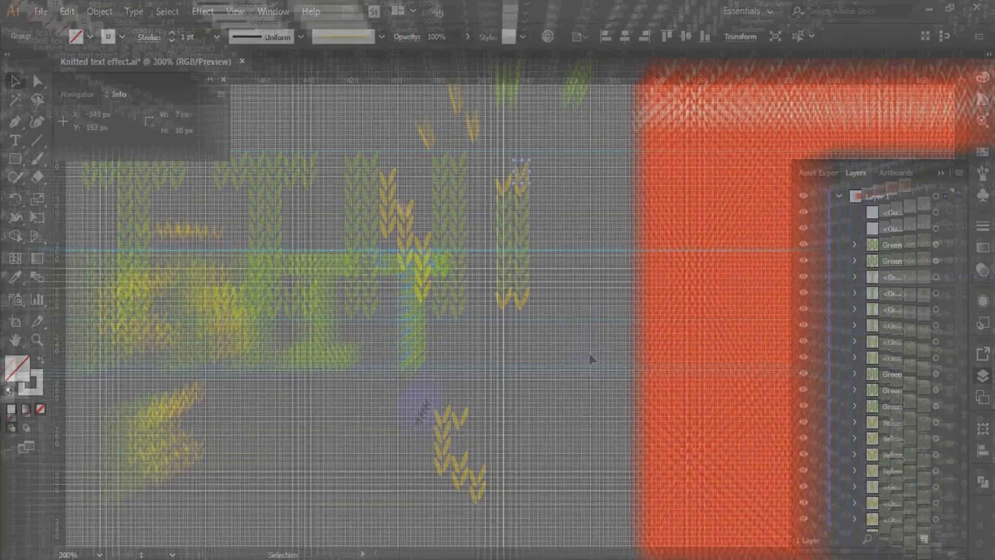
- Nudge the G's stem with its yellow end stitches up into line with the neighbouring letters
left_click_drag(551, 393, 485, 145)
key("Up")
key("Up")
key("Up")
left_click(552, 298)
- Complete the G with green stitches for its upper and lower bars and a yellow stitch at its inner end
left_click_drag(510, 206, 549, 169)
left_click(585, 229)
left_click(547, 171)
left_click(603, 212)
left_click(610, 237)
left_click_drag(557, 172, 584, 269)
left_click(595, 357)
left_click(607, 399)
left_click_drag(522, 307, 559, 259)
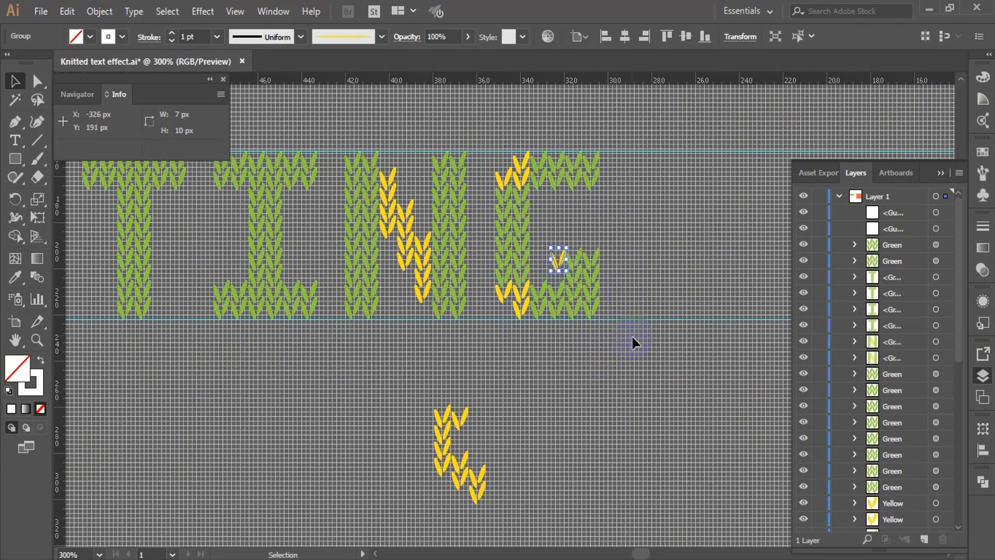
left_click(631, 335)
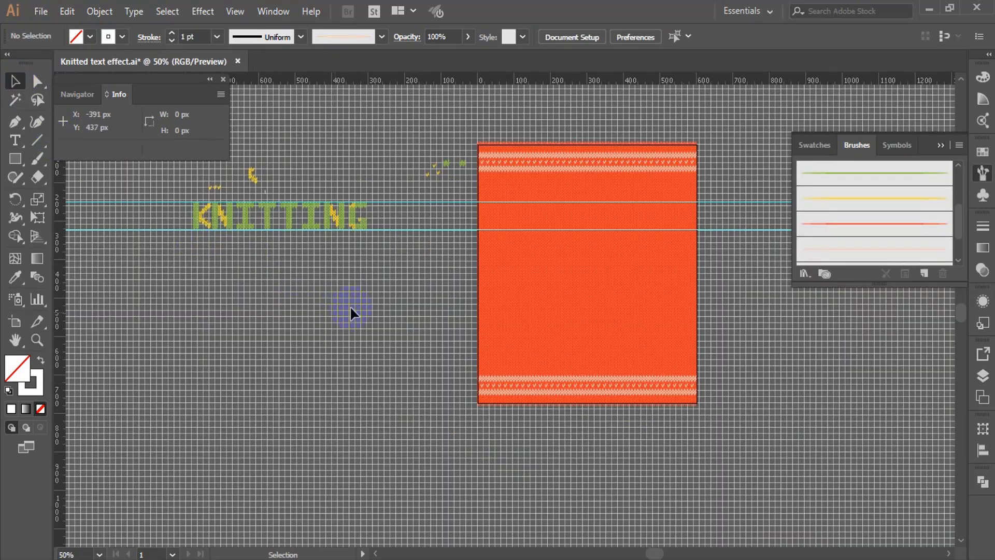
- Group all the letters of KNITTING and move the word onto the middle of the orange artboard
left_click(282, 215)
left_click_drag(147, 195, 227, 226)
key("ctrl+g")
right_click(232, 219)
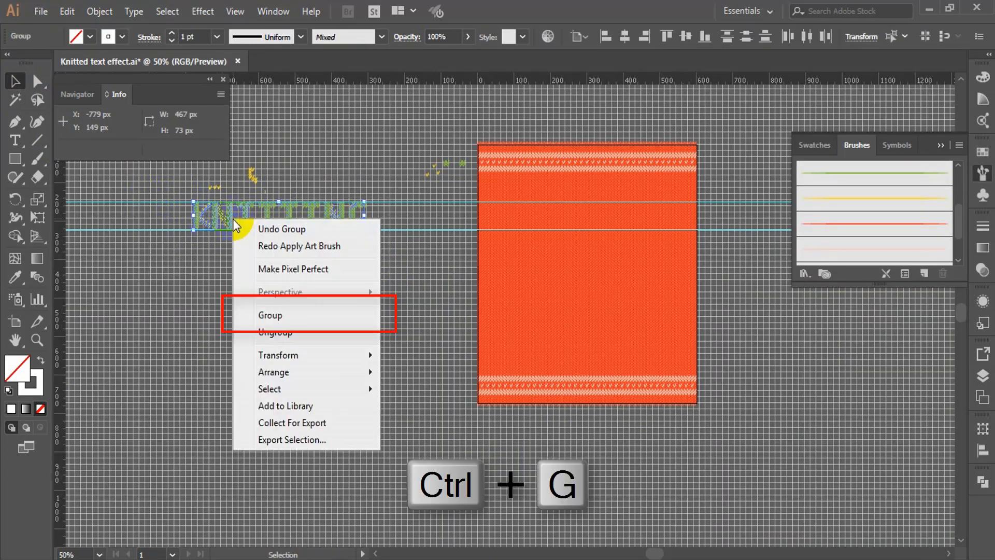
left_click(296, 317)
left_click_drag(241, 235, 515, 284)
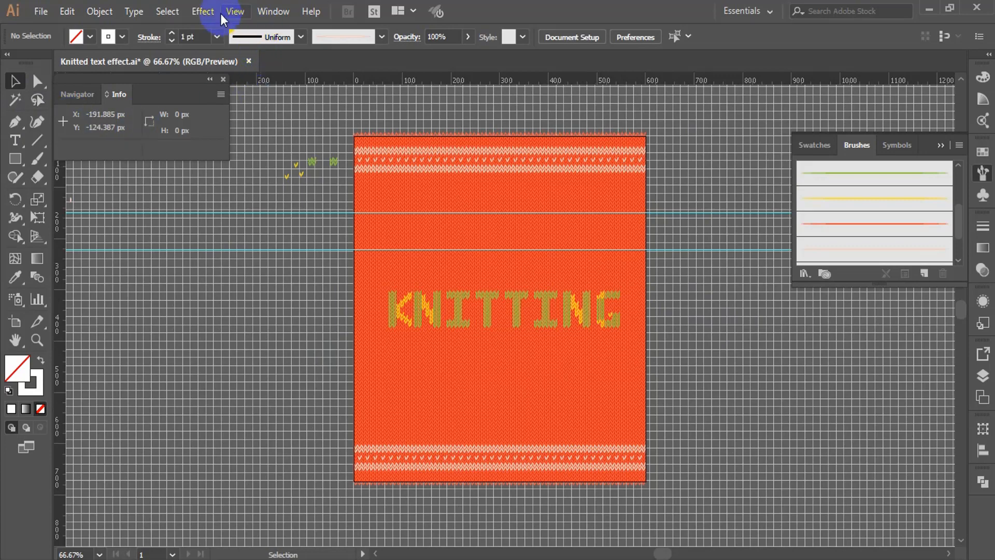
- Hide the guides
left_click(235, 11)
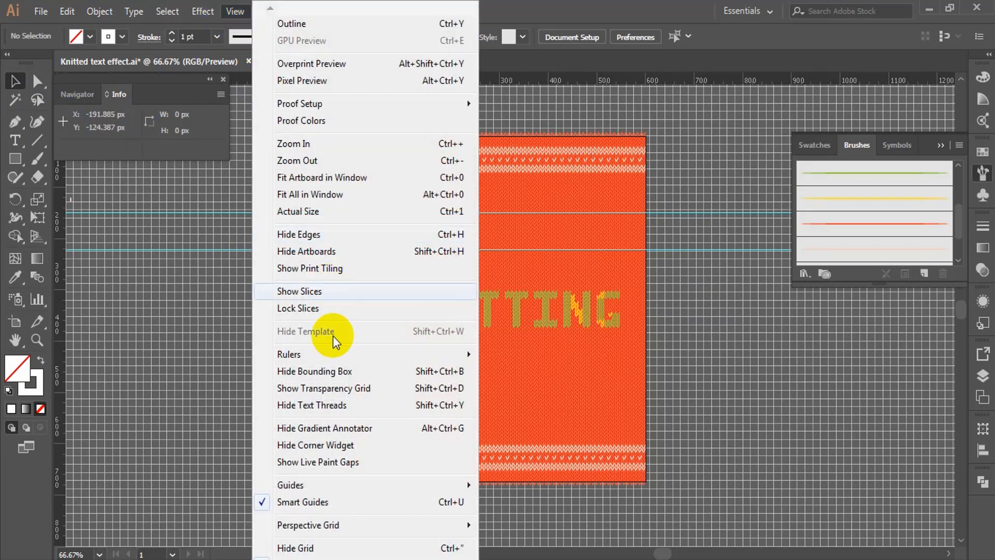
mouse_move(307, 490)
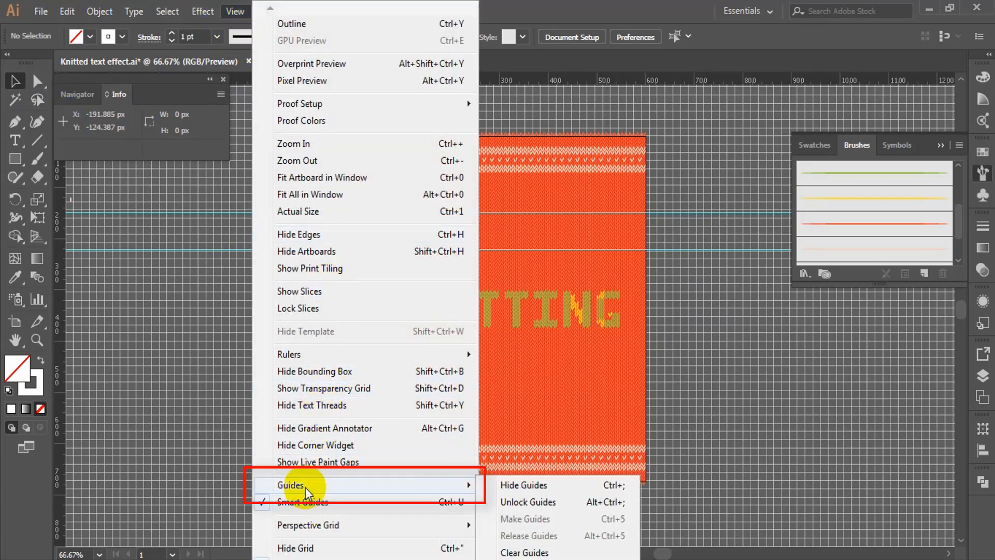
left_click(511, 485)
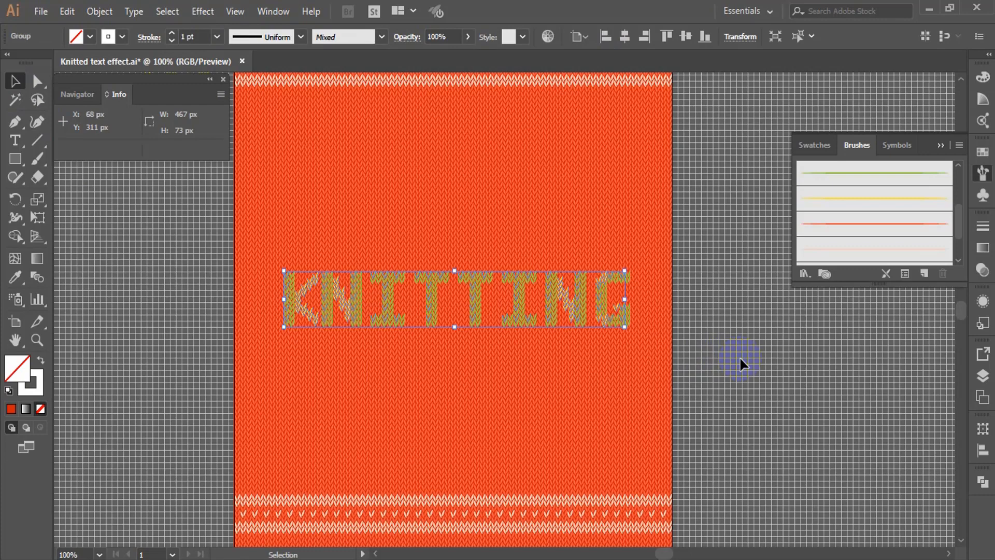
- Nudge the KNITTING group 3 px down and 1 px right to align its stitches with the orange background stitches
left_click(700, 375)
key("z")
left_click(605, 313)
left_click(506, 293)
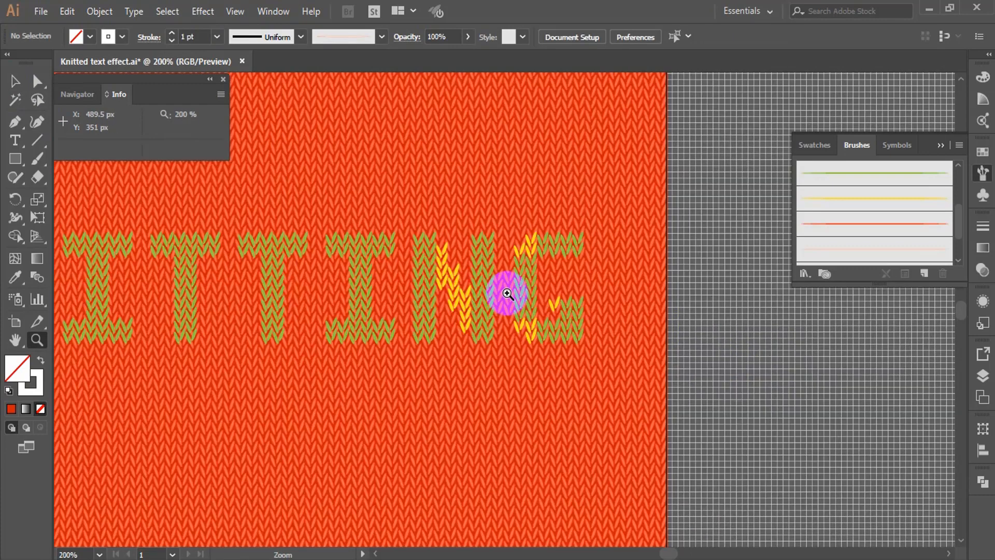
left_click(505, 293)
left_click(491, 289)
left_click(529, 246)
left_click(529, 246)
key("v")
left_click(548, 254)
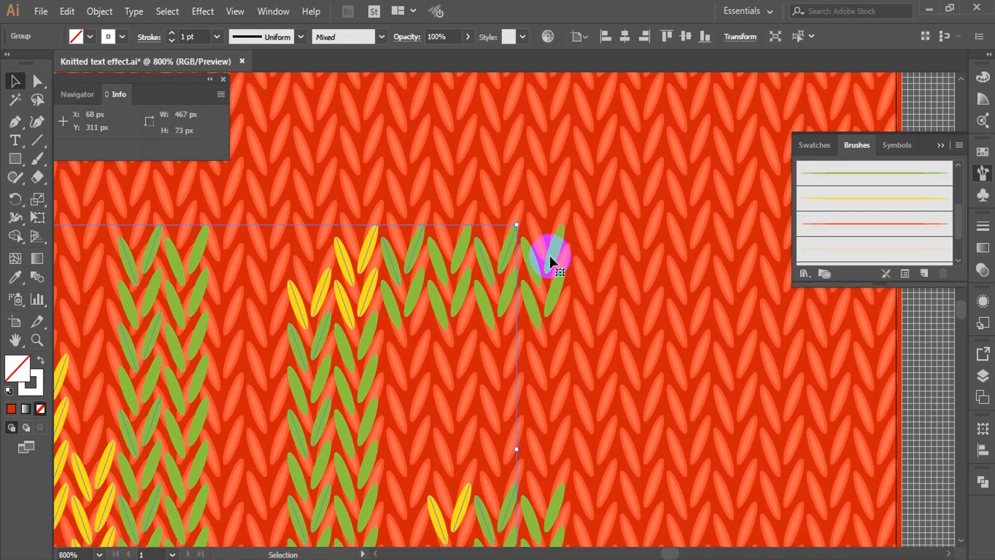
key("Down")
key("Down")
key("Down")
key("Right")
- Ungroup the word into letters and nudge the last N and the last I right onto the background stitches
right_click(581, 347)
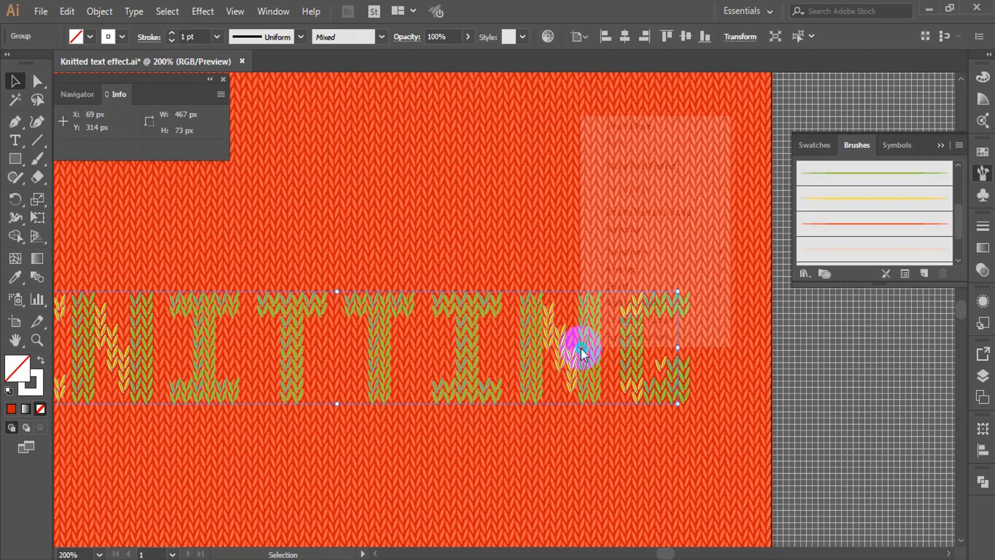
left_click(635, 228)
left_click(562, 350)
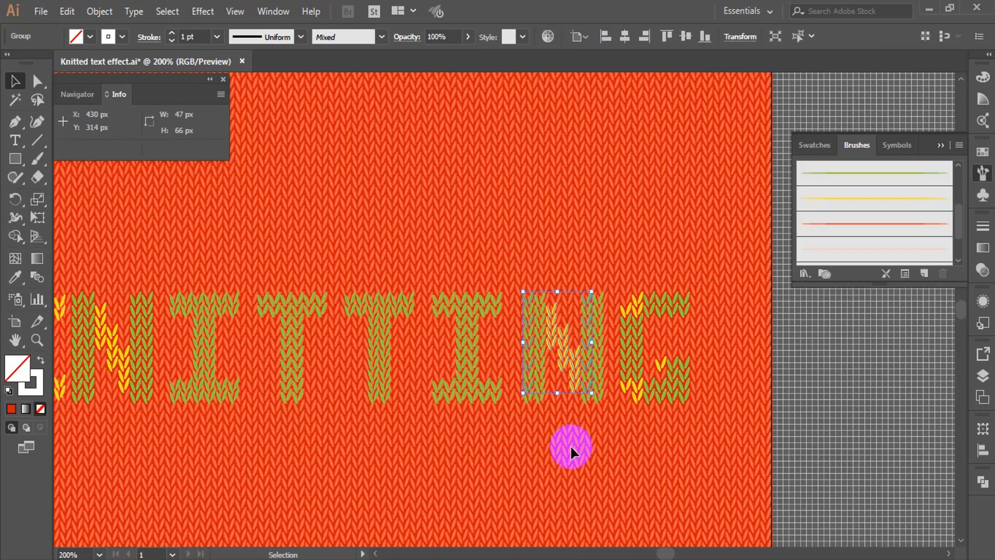
key("Right")
key("Right")
key("Right")
left_click(467, 391)
key("Right")
- Nudge the second T left to line it up with the background stitches
left_click(380, 390)
key("Right")
key("Right")
key("Right")
key("Right")
key("Right")
key("Left")
key("Left")
key("Left")
key("Left")
key("Left")
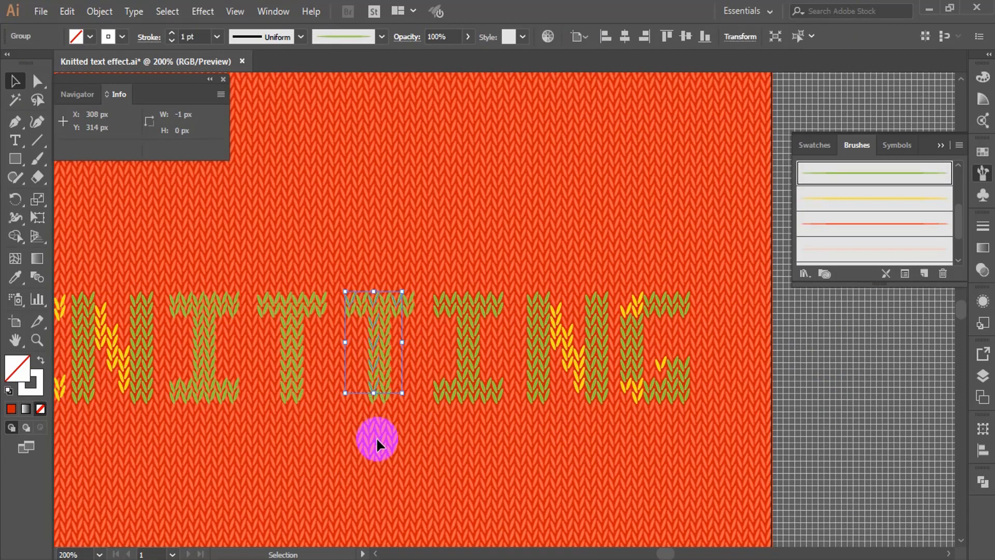
key("Left")
key("Left")
key("Left")
- Nudge the first T left to line it up with the background stitches
left_click(377, 439)
left_click_drag(393, 422, 550, 425)
left_click(446, 393)
key("Left")
key("Left")
key("Left")
key("Left")
key("Left")
key("Left")
key("Left")
- Shift the K and the first N together to the left, in line with the background stitches
left_click_drag(129, 289, 269, 363)
key("Left")
key("Left")
key("Left")
key("Left")
key("Left")
key("Left")
key("Left")
key("Left")
key("Left")
key("Left")
key("Left")
key("Left")
key("Left")
key("Left")
key("Left")
key("Left")
key("Left")
key("Left")
key("Left")
key("Left")
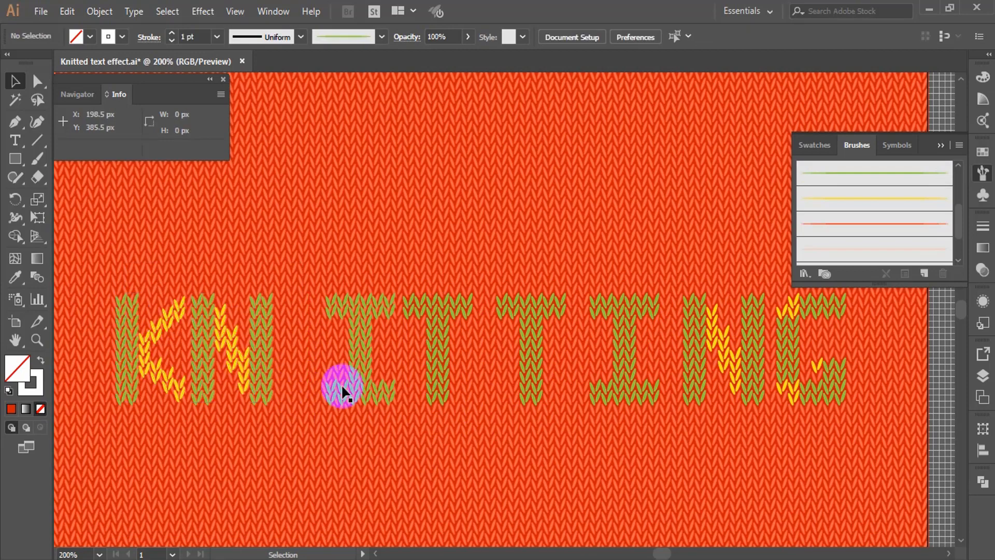
- Nudge the first I left to line it up with the background stitches
left_click(342, 387)
key("Left")
key("Left")
key("Left")
key("Left")
key("Left")
key("Left")
key("Left")
key("Left")
key("Left")
key("Left")
key("Left")
- Nudge the first N right so its spacing and stitches line up with the background
left_click_drag(350, 422, 475, 429)
left_click(386, 405)
key("Right")
key("Right")
key("Right")
key("Right")
key("Right")
key("Right")
key("Right")
key("Right")
key("Right")
- Nudge the K slightly left onto the background stitches and deselect it
left_click(282, 396)
key("Left")
key("Left")
key("Left")
left_click(314, 447)
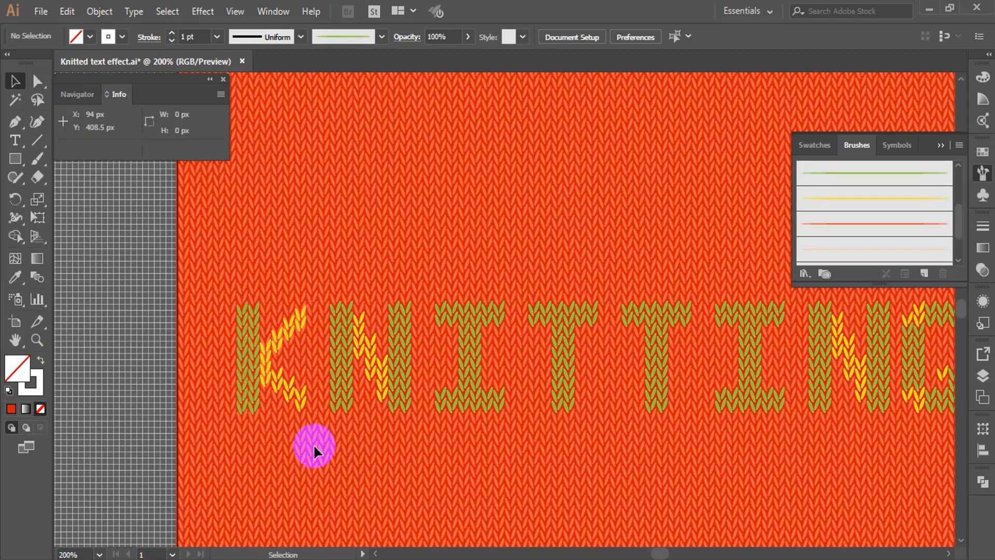
- Ungroup the K and adjust its yellow diagonal stitches to match the background stitches
key("ctrl+equal")
key("ctrl+equal")
left_click(601, 316)
left_click(557, 280)
right_click(560, 284)
left_click(616, 399)
left_click(604, 235)
left_click(533, 296)
left_click(570, 316)
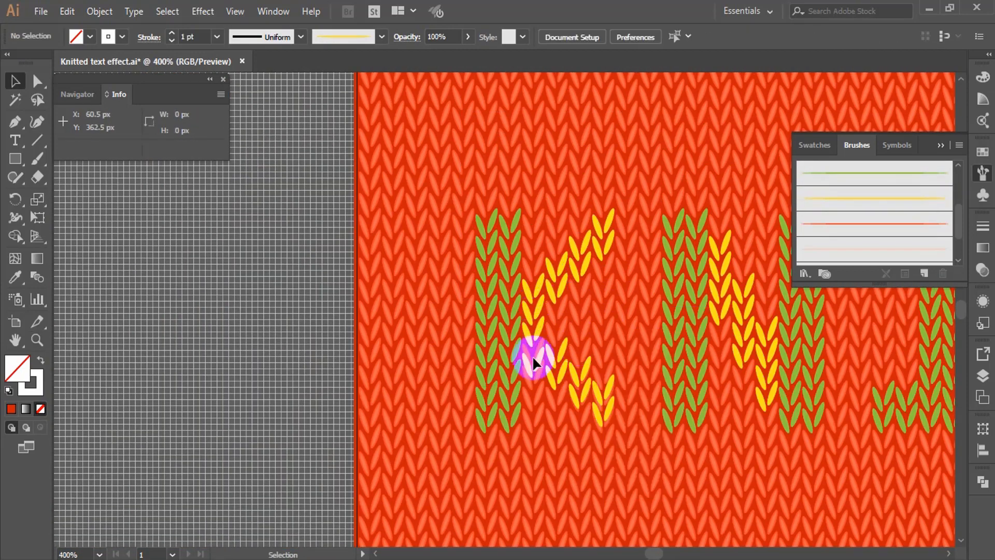
- Group all the letters of KNITTING into one object and nudge the word to the right
left_click(681, 354, "ctrl+alt")
left_click(713, 301, "ctrl+alt")
left_click(718, 296, "ctrl+alt")
left_click(513, 331, "ctrl+alt")
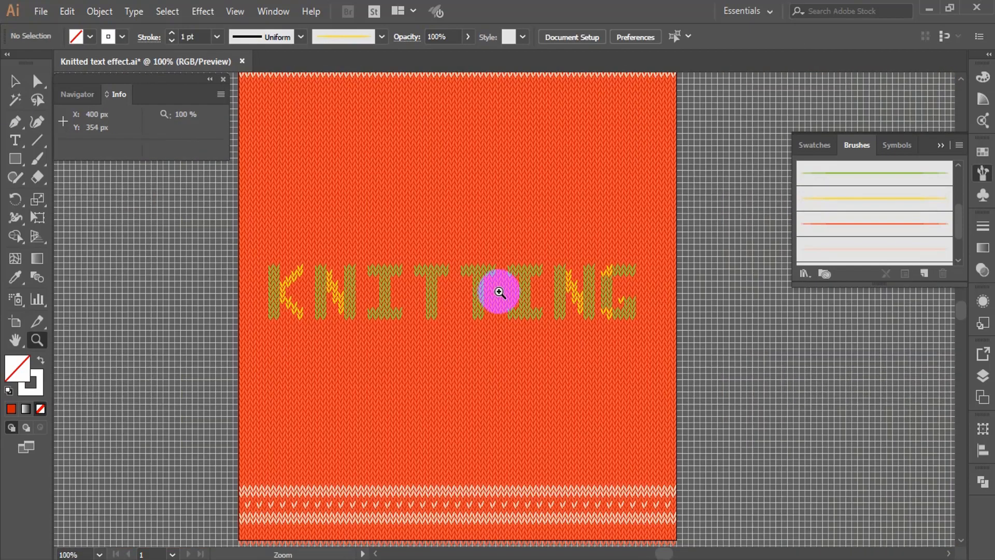
left_click(485, 293)
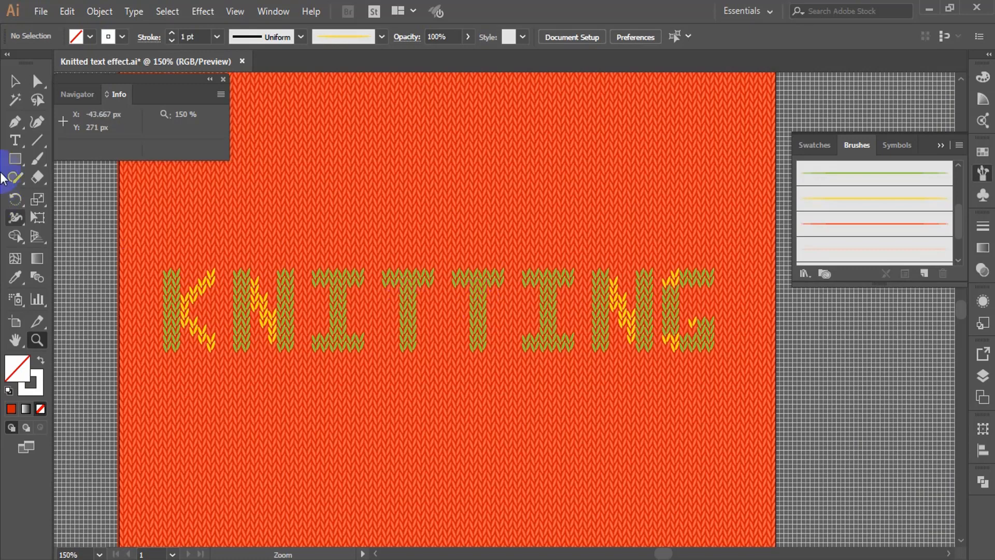
left_click(15, 81)
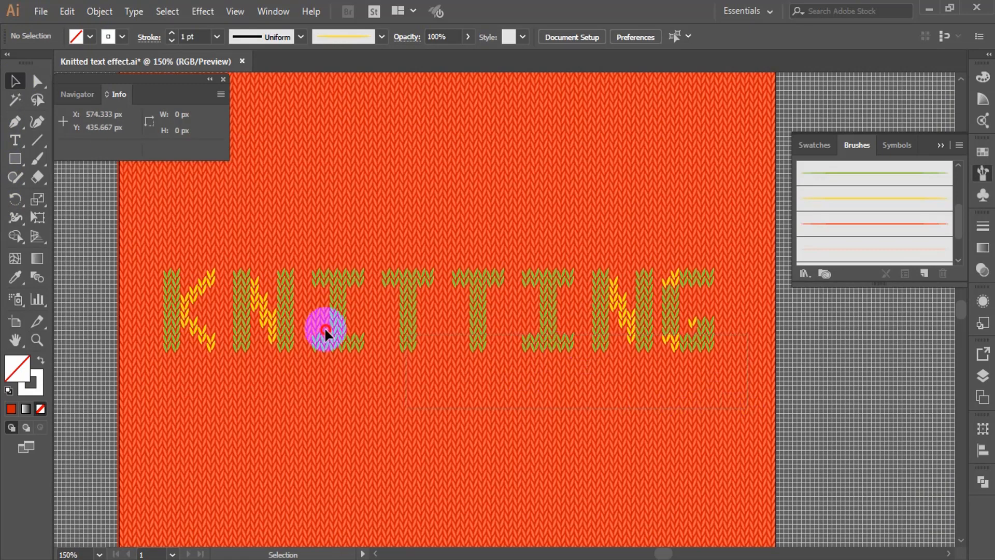
left_click_drag(162, 238, 164, 238)
key("ctrl+g")
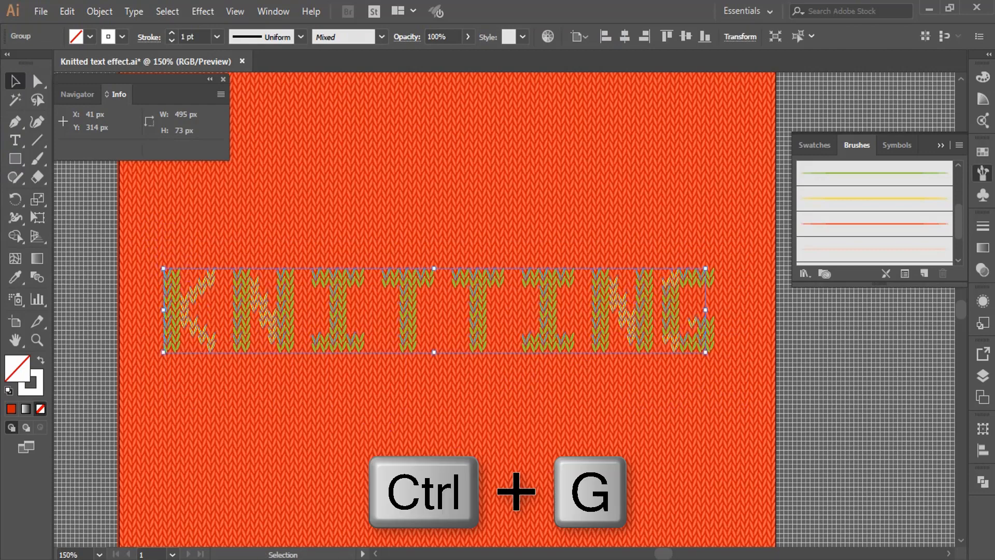
key("Right")
key("Right")
key("Right")
key("Right")
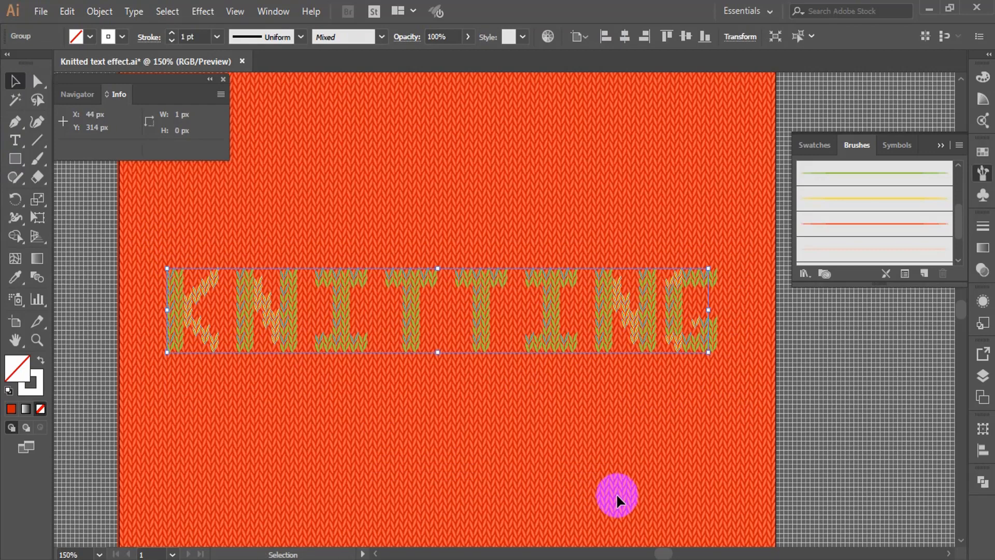
- Center the KNITTING group horizontally and vertically on the artboard
key("ctrl+minus")
key("ctrl+minus")
key("ctrl+minus")
left_click(983, 449)
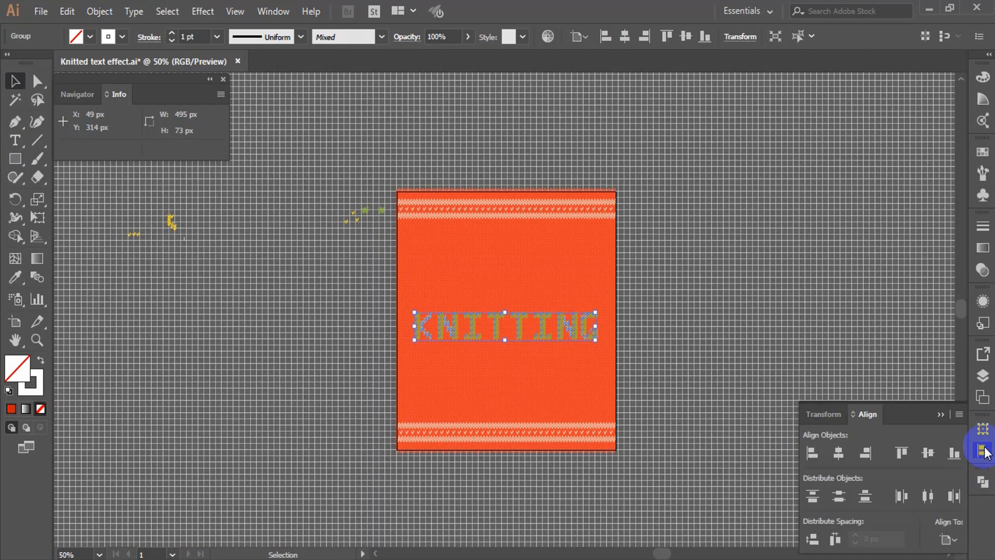
left_click(948, 539)
left_click(936, 529)
left_click(839, 454)
left_click(927, 454)
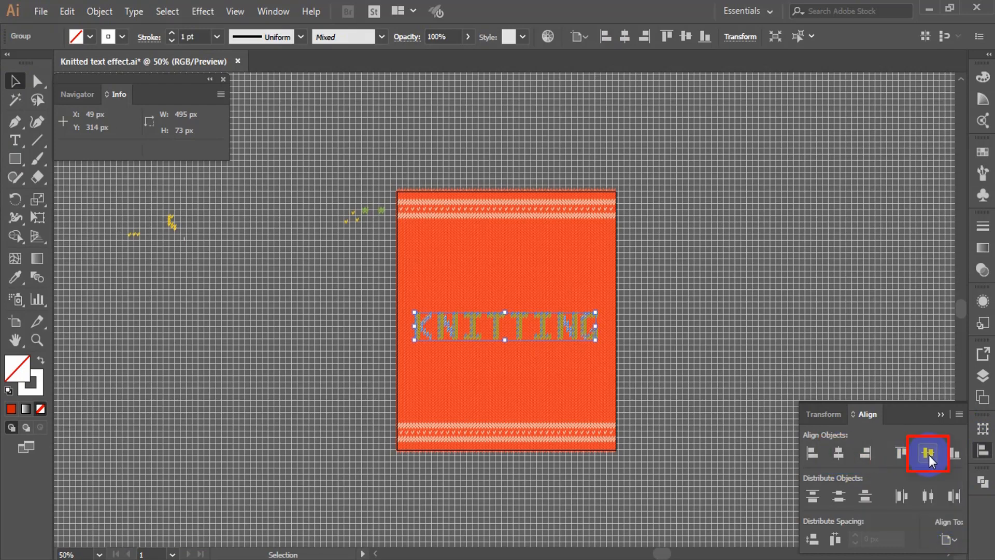
left_click(695, 395)
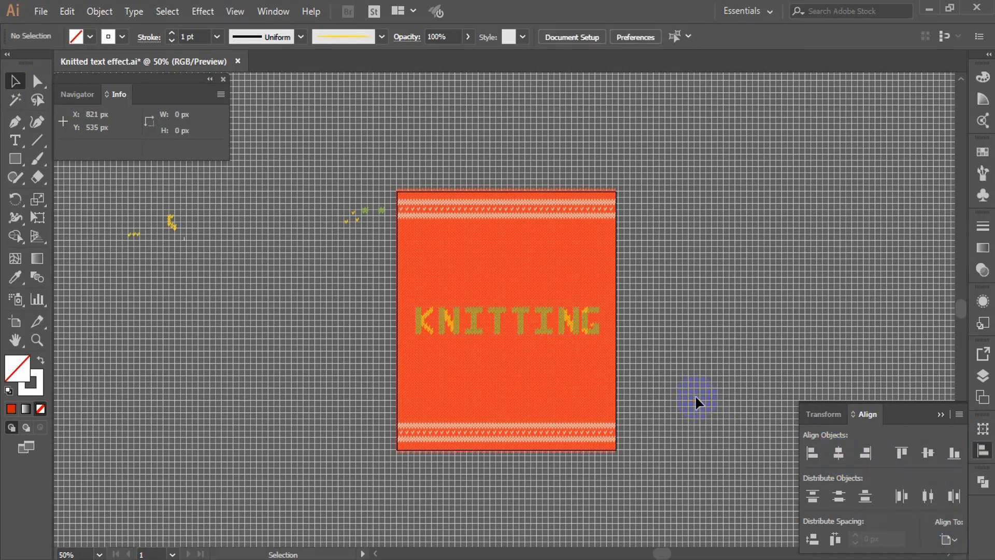
- Apply the beige stitch brush to the whole KNITTING group
key("z")
left_click(503, 339)
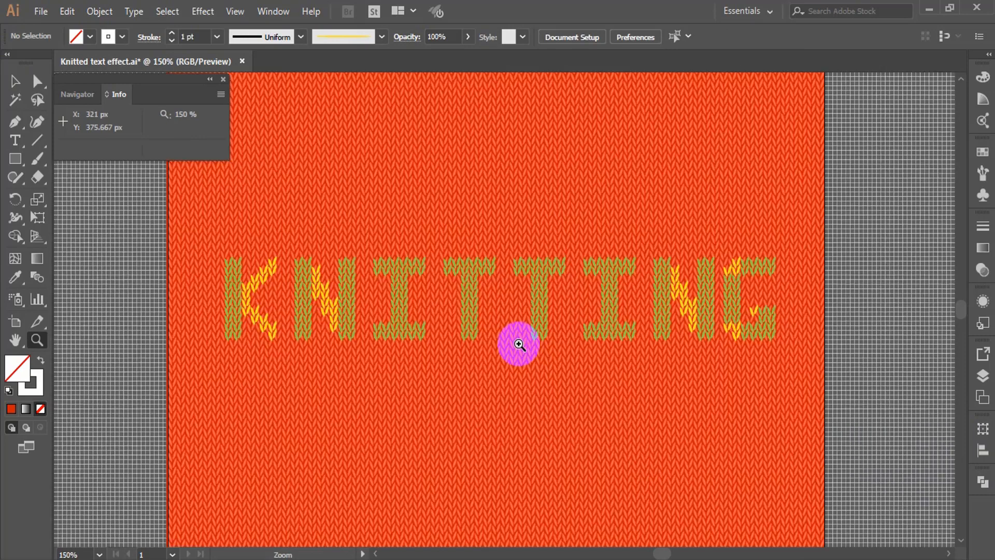
left_click(12, 86)
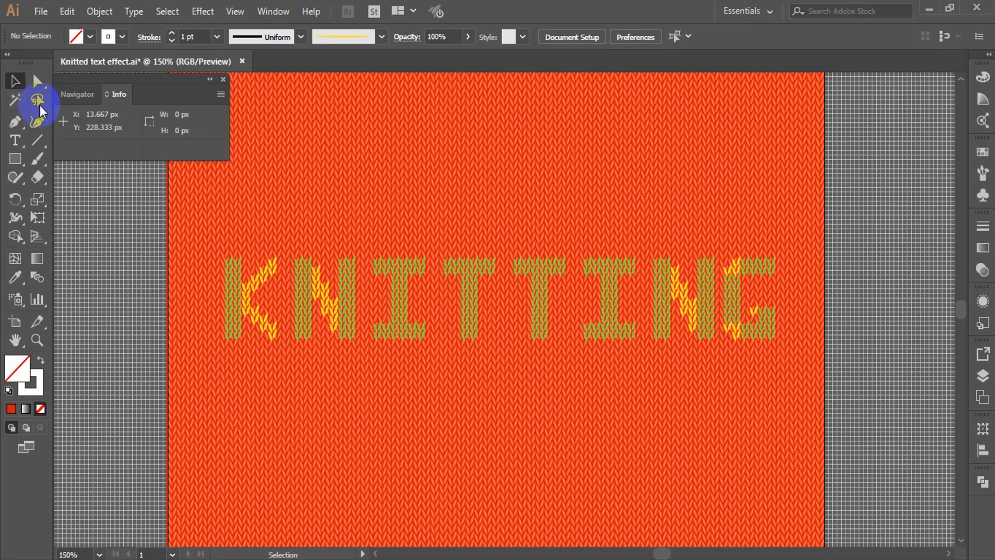
left_click(348, 311)
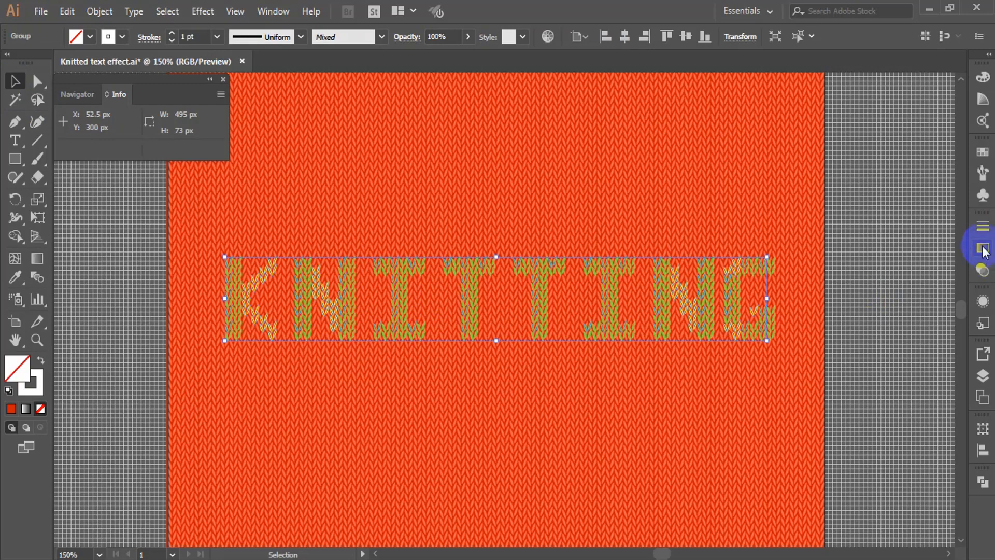
left_click(982, 173)
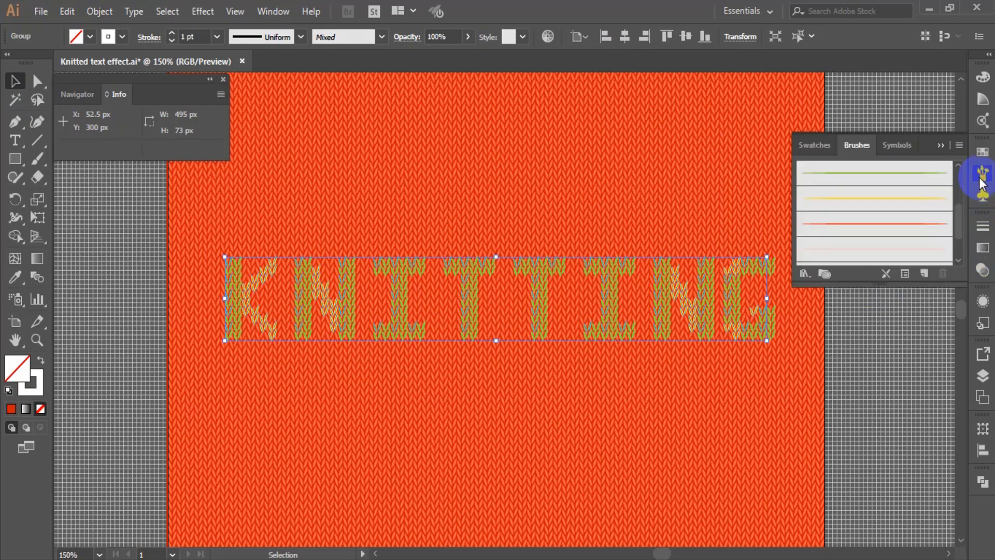
left_click(859, 251)
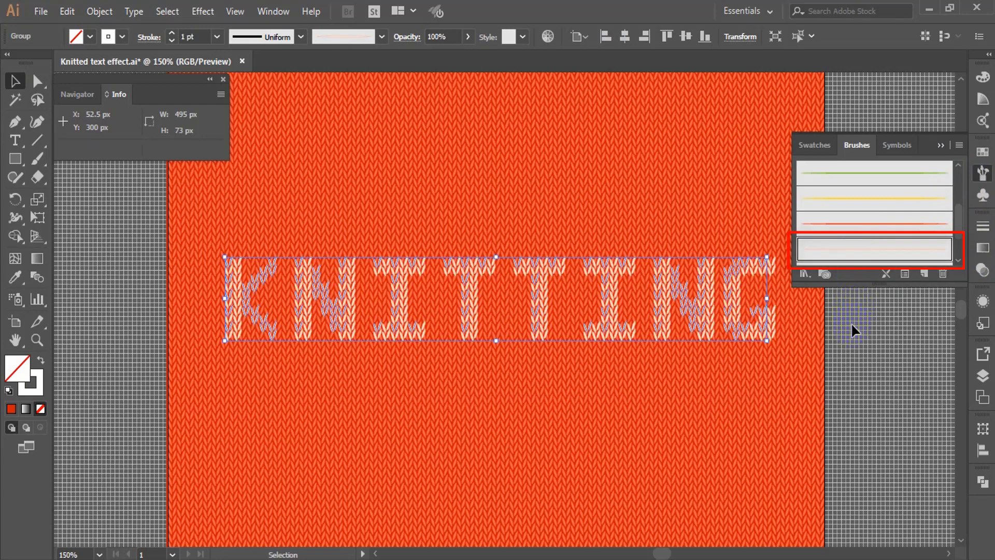
left_click(851, 348)
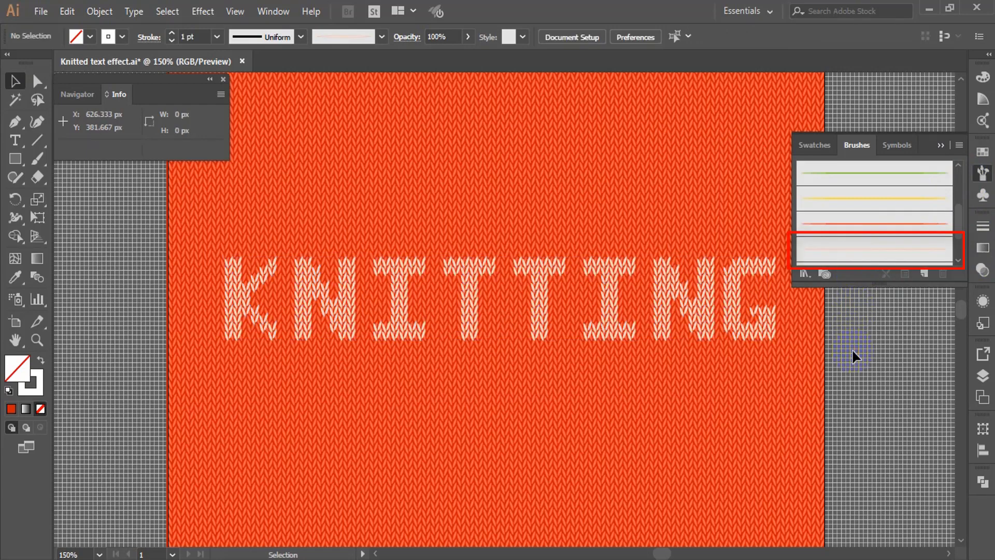
left_click(939, 145)
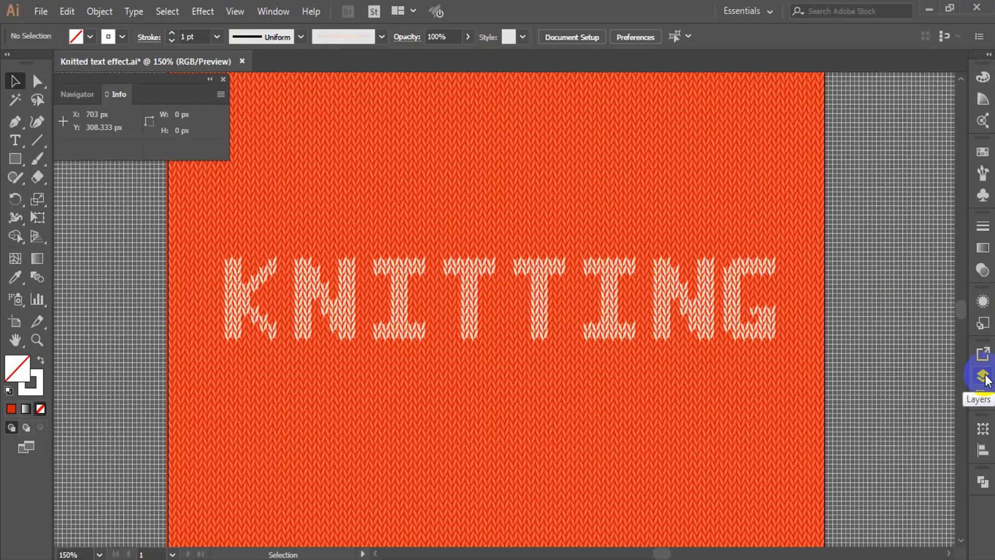
- Duplicate the BG rectangle in place and bring the copy to the front of all artwork
left_click(983, 376)
scroll(873, 300, "down", 2)
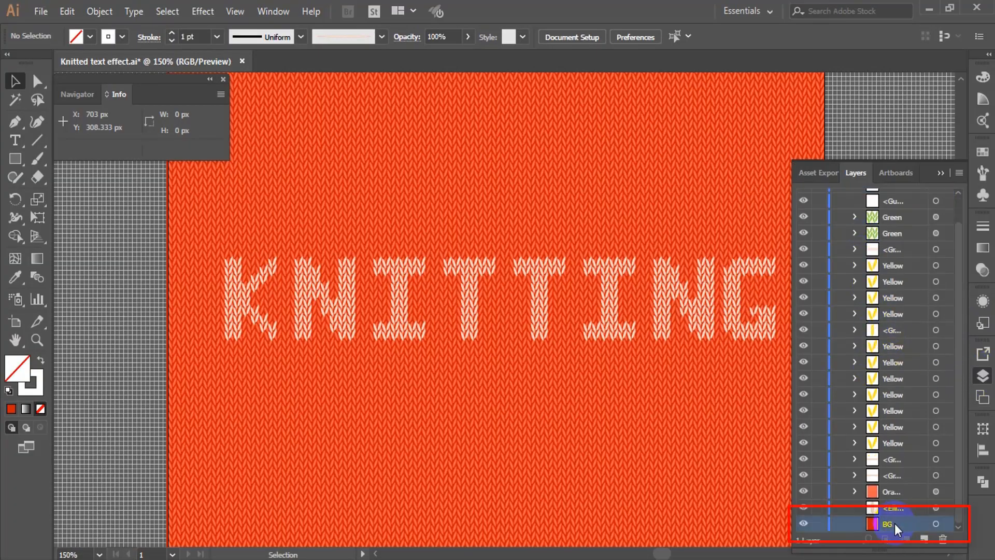
left_click(947, 524)
key("ctrl+c")
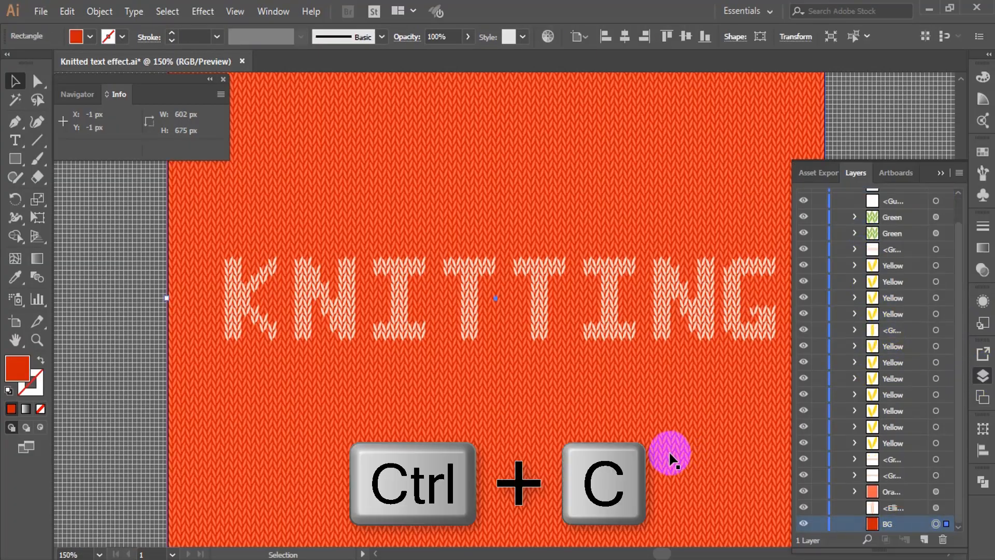
key("ctrl+v")
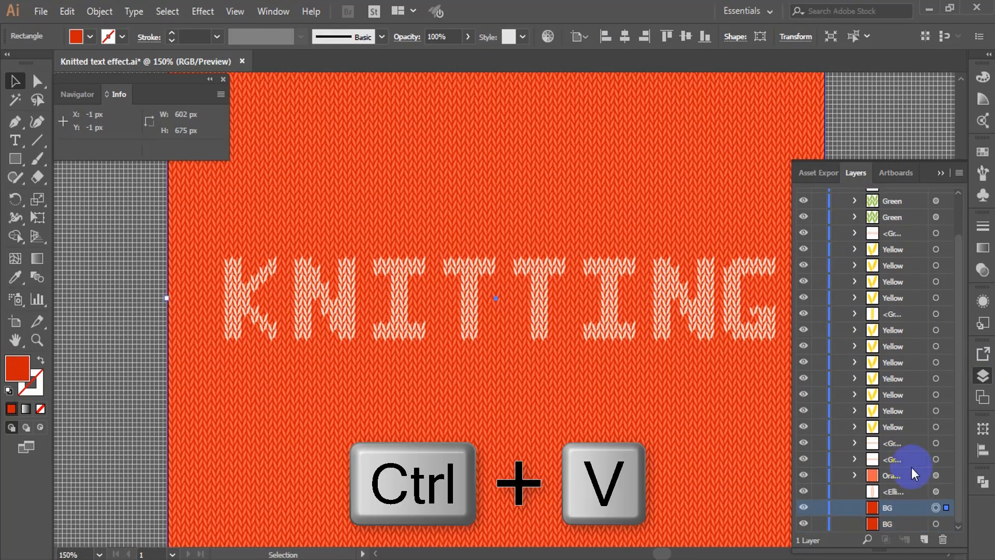
right_click(166, 329)
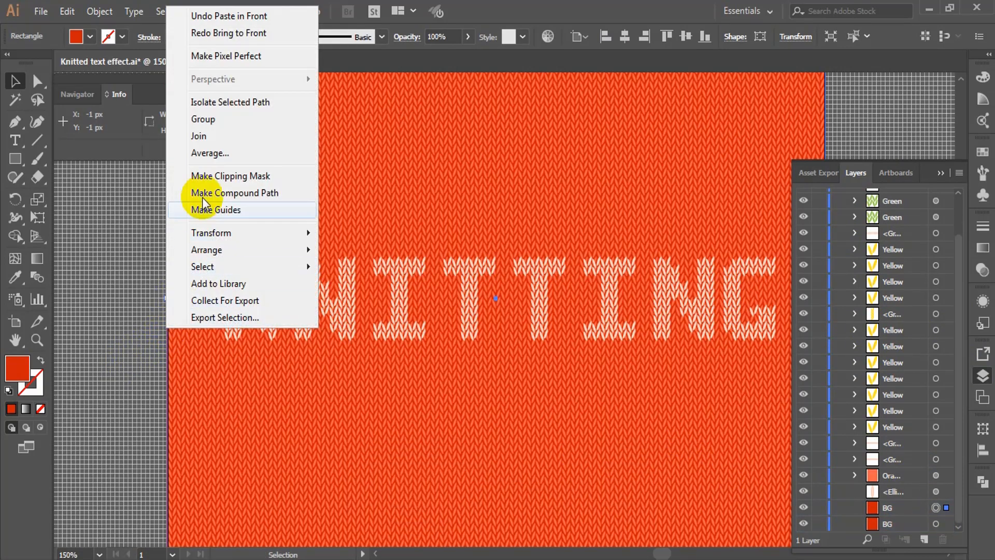
mouse_move(228, 251)
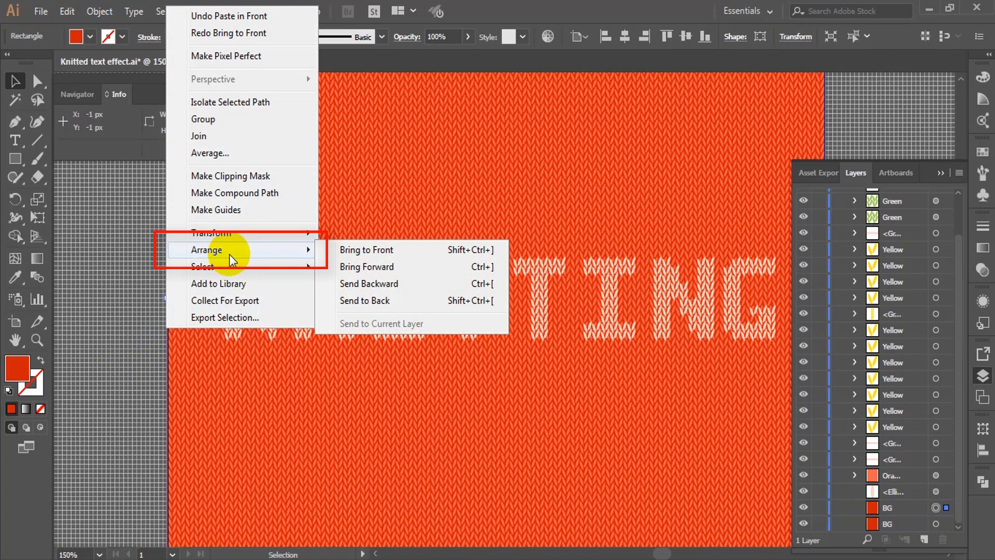
left_click(357, 252)
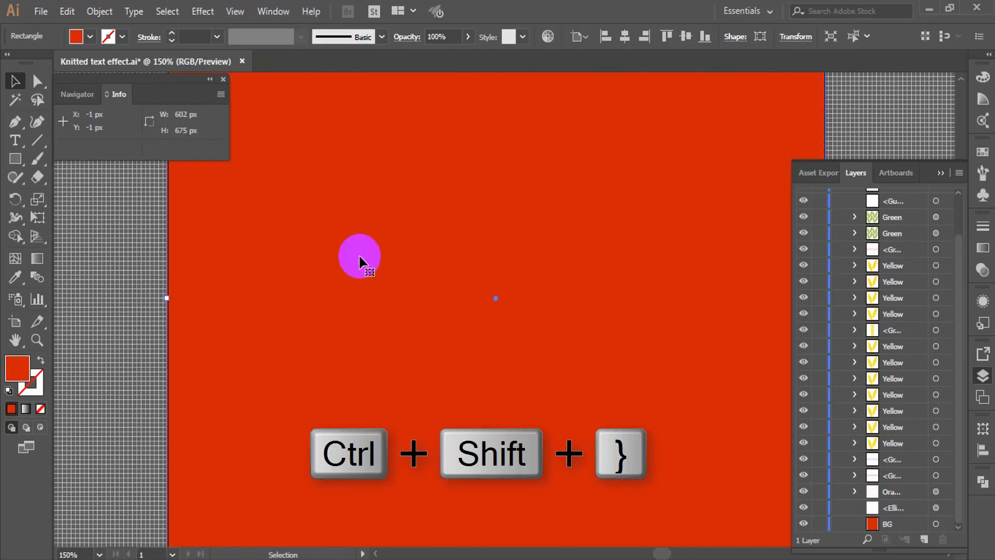
- Rename the topmost BG rectangle as Texture
scroll(855, 411, "up", 3)
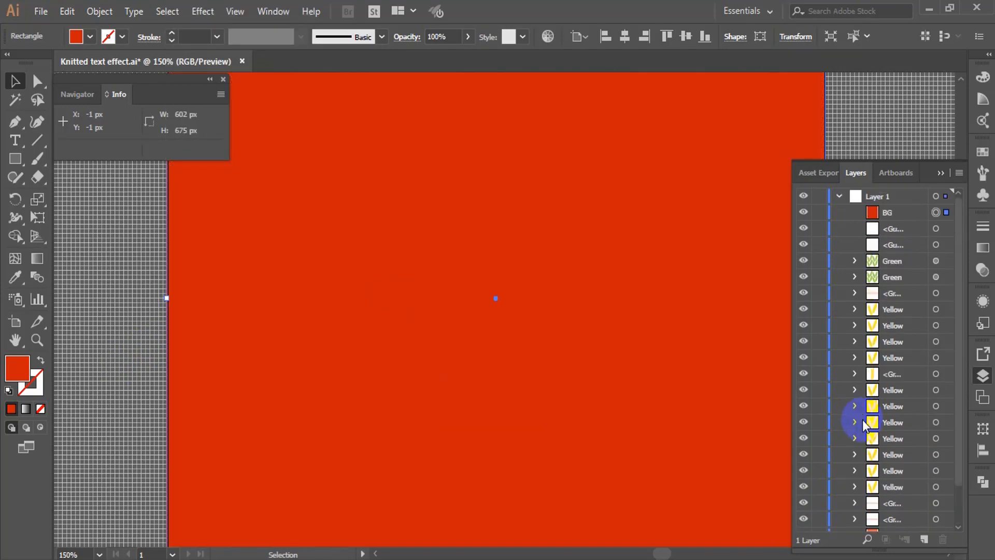
double_click(902, 212)
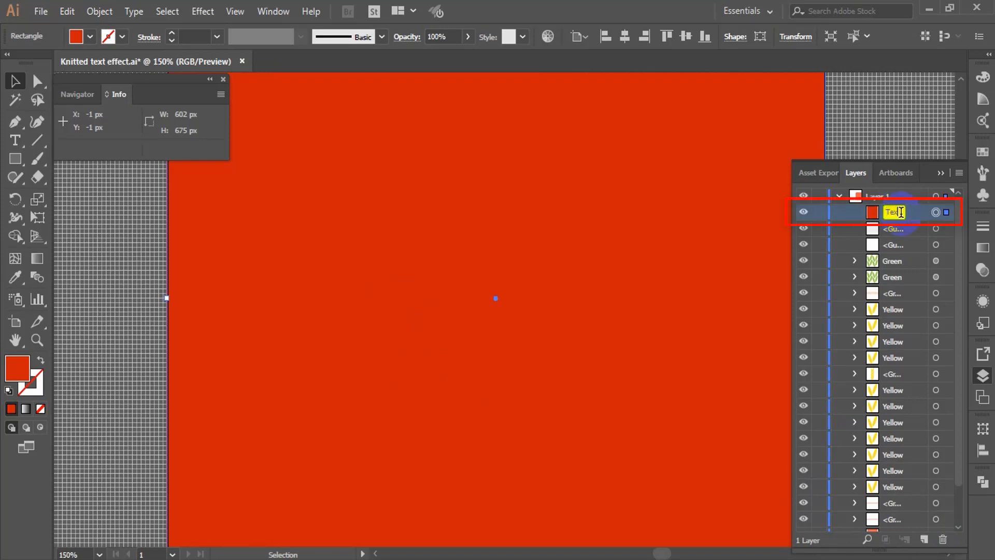
type("Texture")
key("Return")
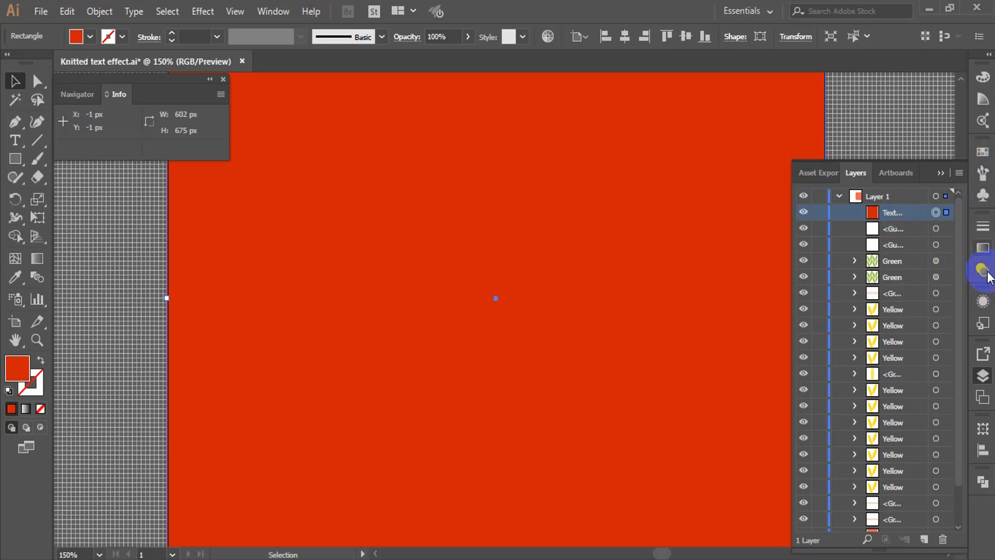
- Change the Texture rectangle's fill to black (000000)
left_click(983, 301)
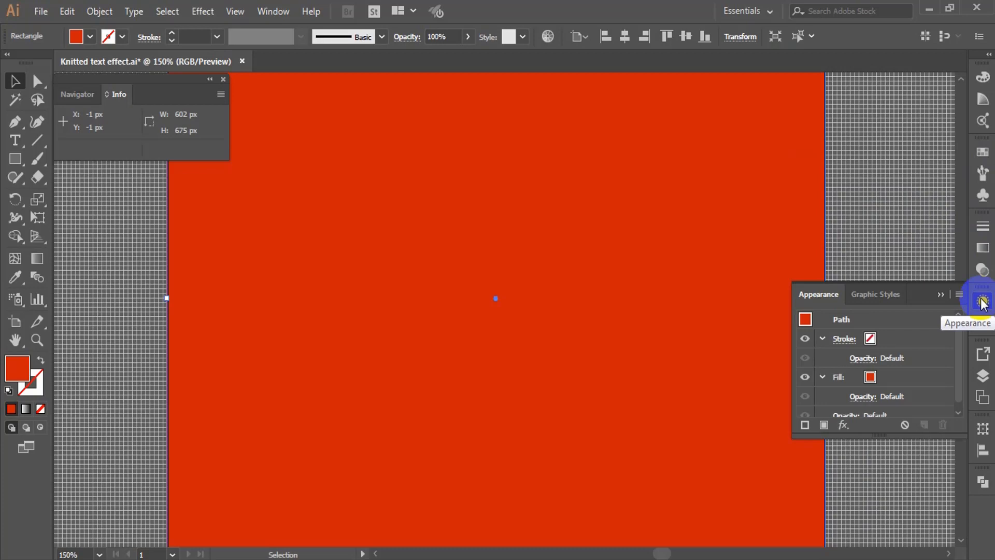
left_click(869, 380)
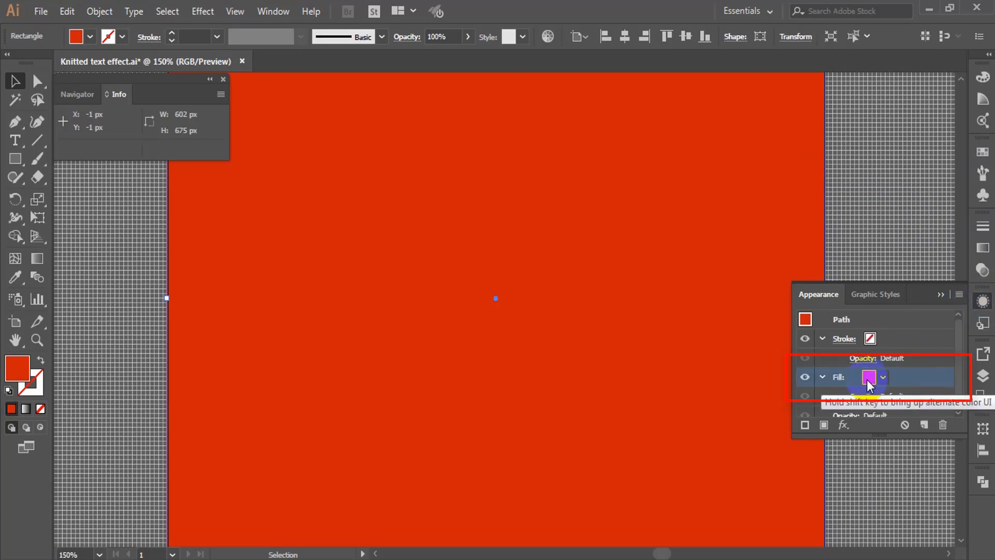
left_click(982, 77)
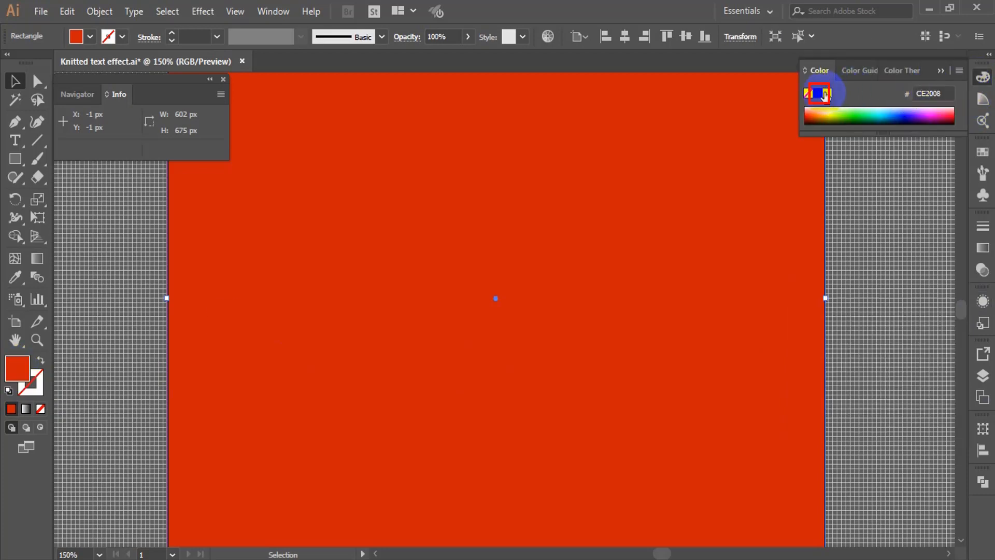
left_click(819, 95)
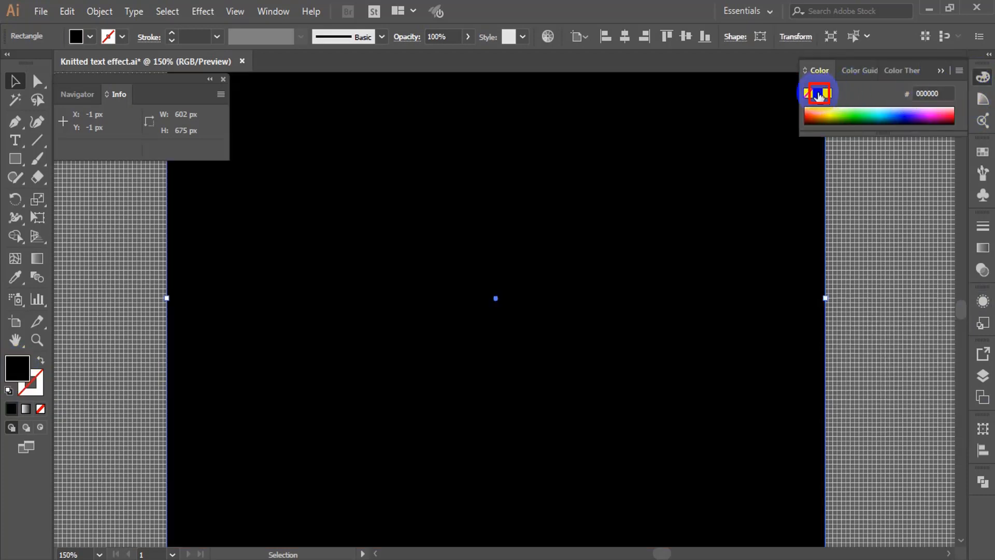
- Set the Texture rectangle's blending mode to Multiply and its opacity to 8%
left_click(981, 300)
left_click(979, 250)
left_click(897, 219)
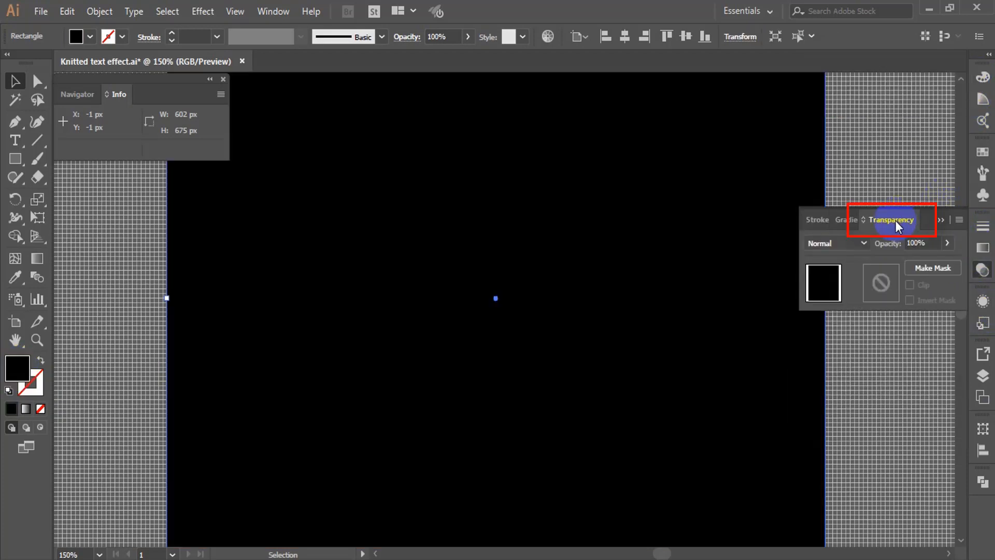
left_click(862, 244)
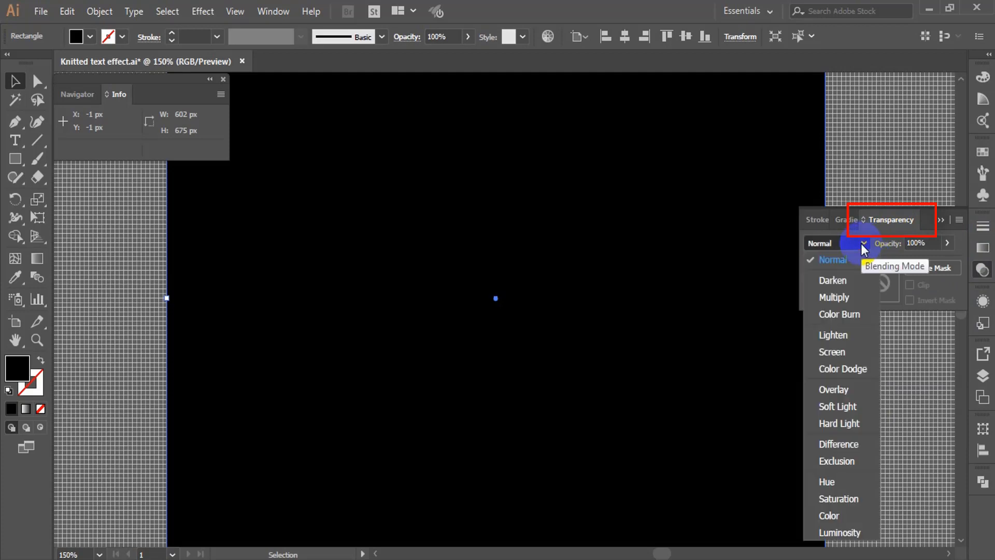
left_click(849, 298)
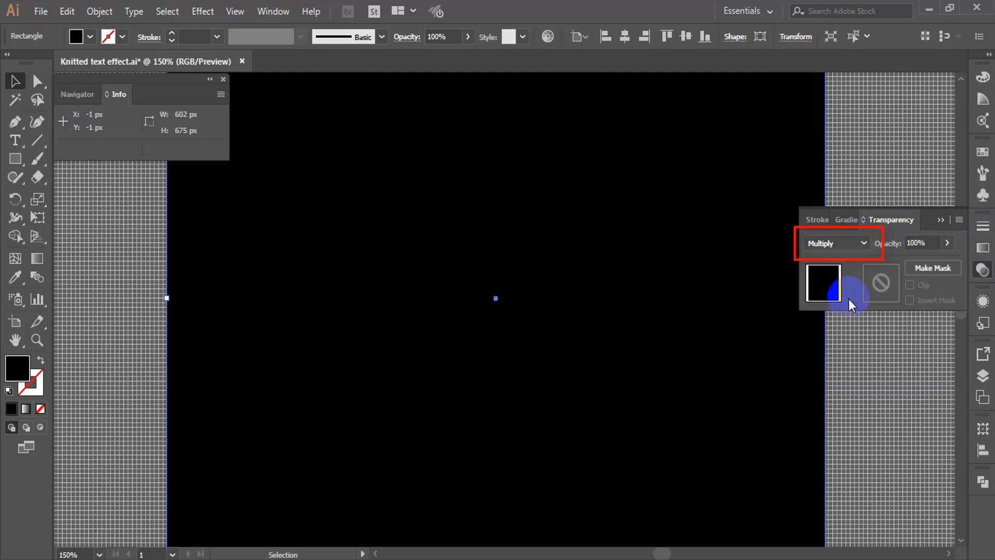
left_click(928, 244)
type("8")
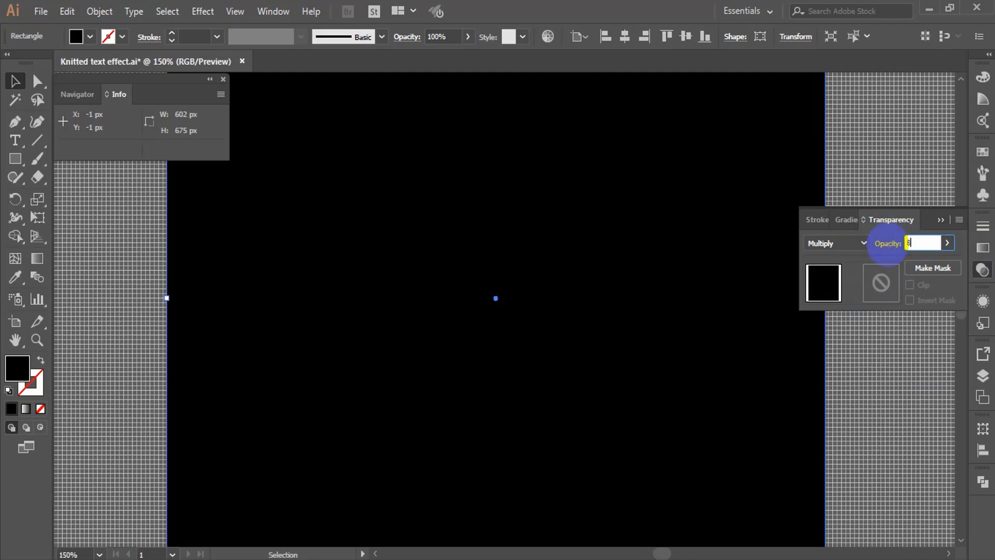
key("Return")
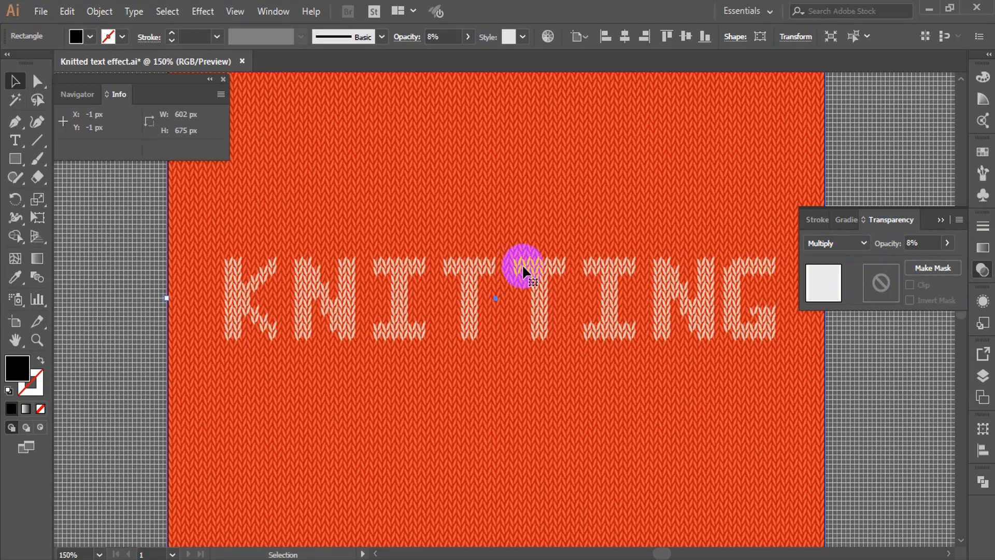
- Apply a Film Grain effect to the Texture rectangle with Grain 20, Highlight Area 0 and Intensity 10
left_click(207, 13)
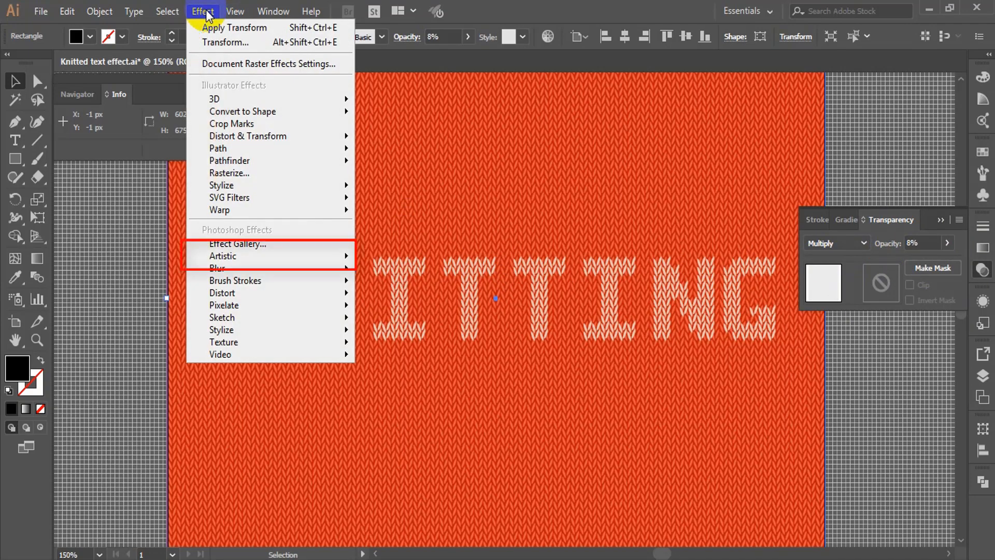
mouse_move(238, 255)
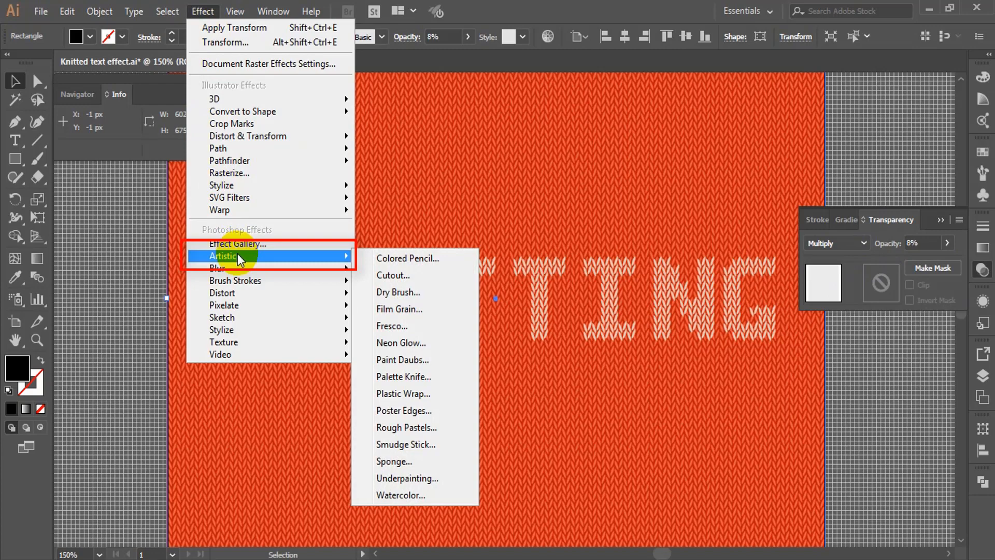
left_click(404, 311)
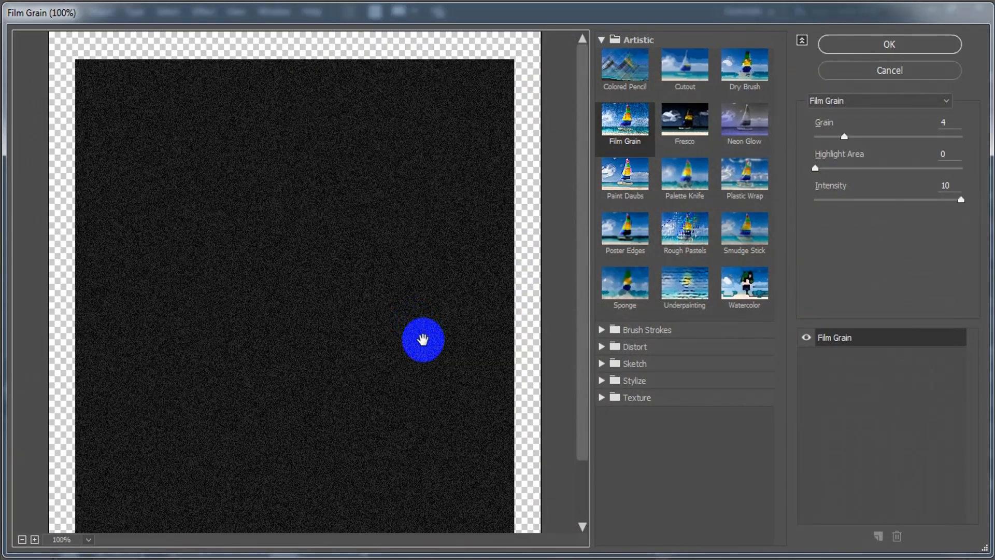
double_click(944, 123)
type("2")
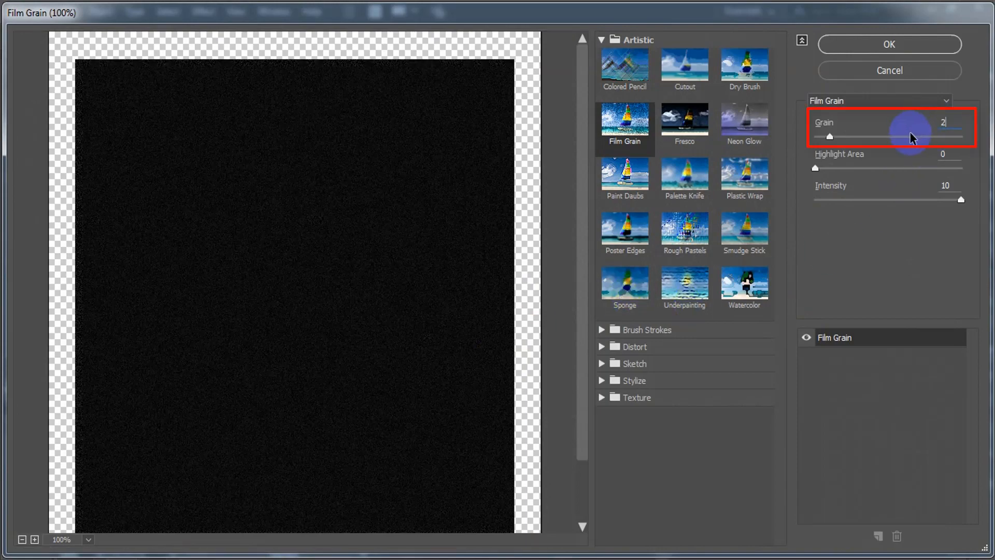
type("0")
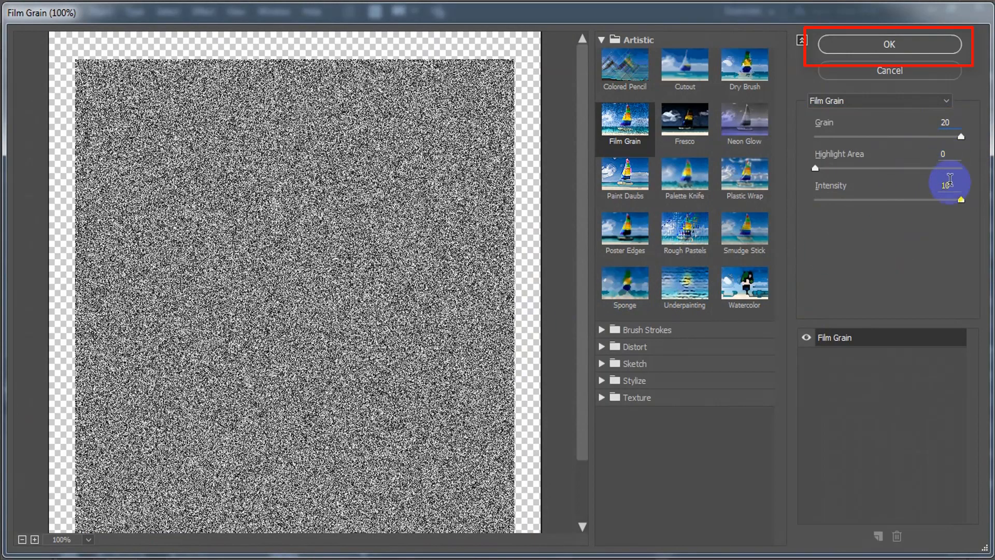
left_click(875, 43)
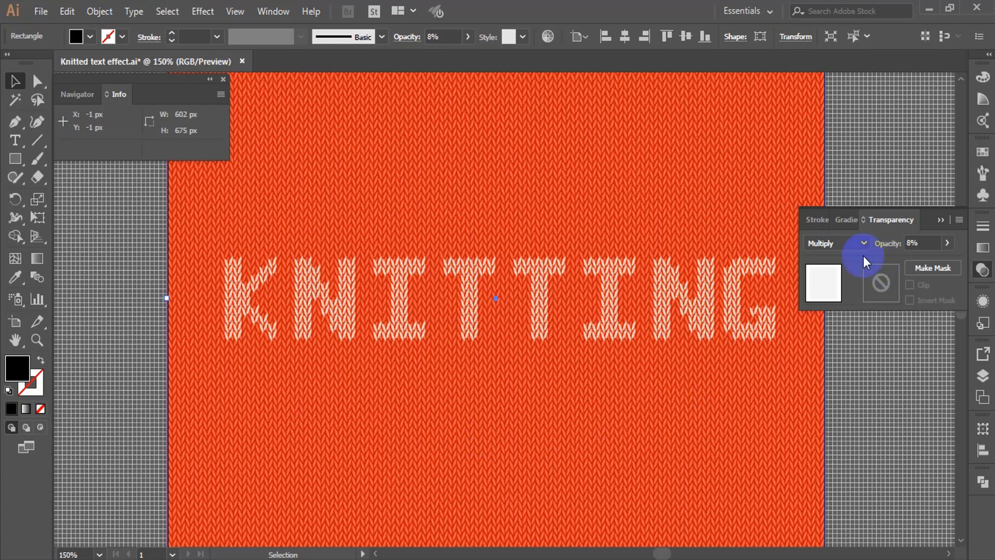
- Add a new black fill to the Texture rectangle and set that fill's blending mode to Multiply
left_click(983, 303)
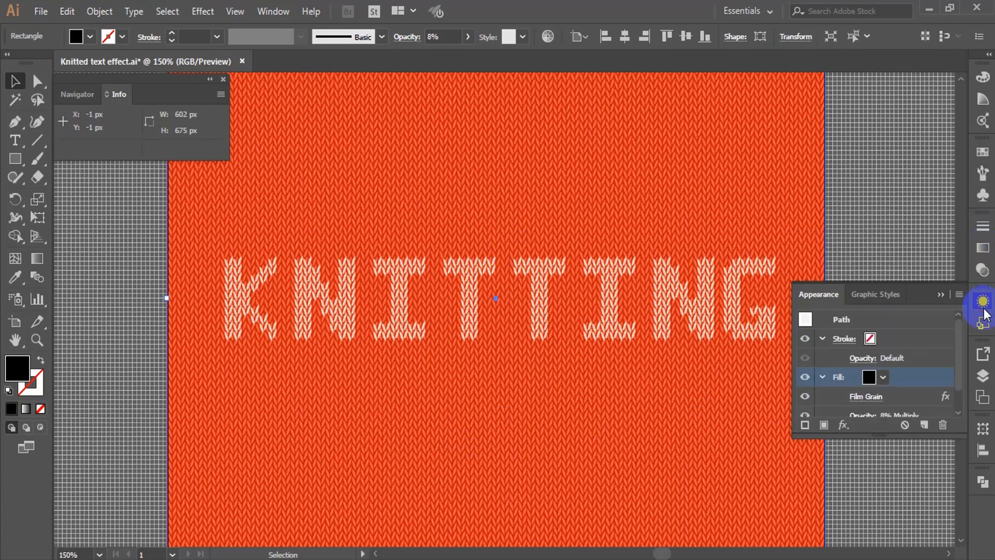
left_click(958, 294)
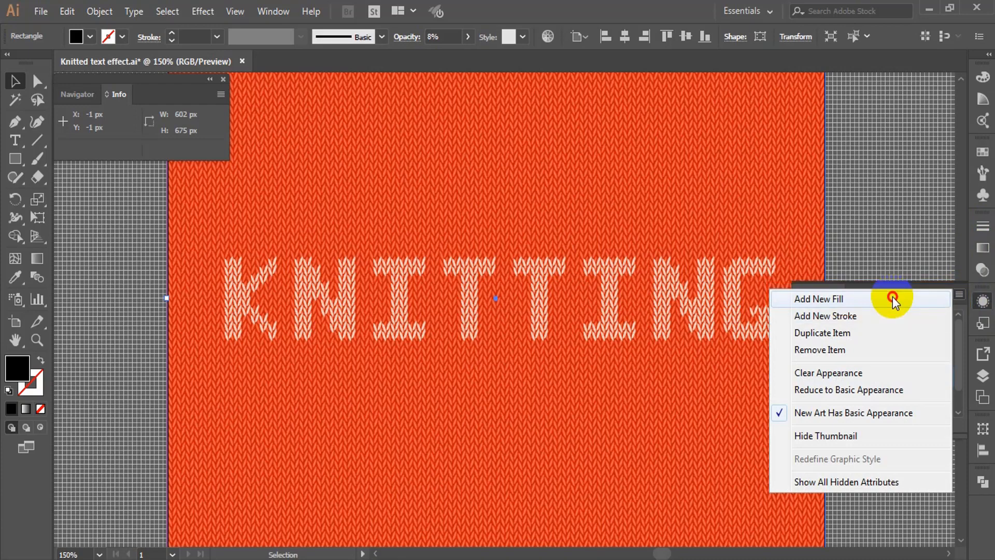
left_click(892, 298)
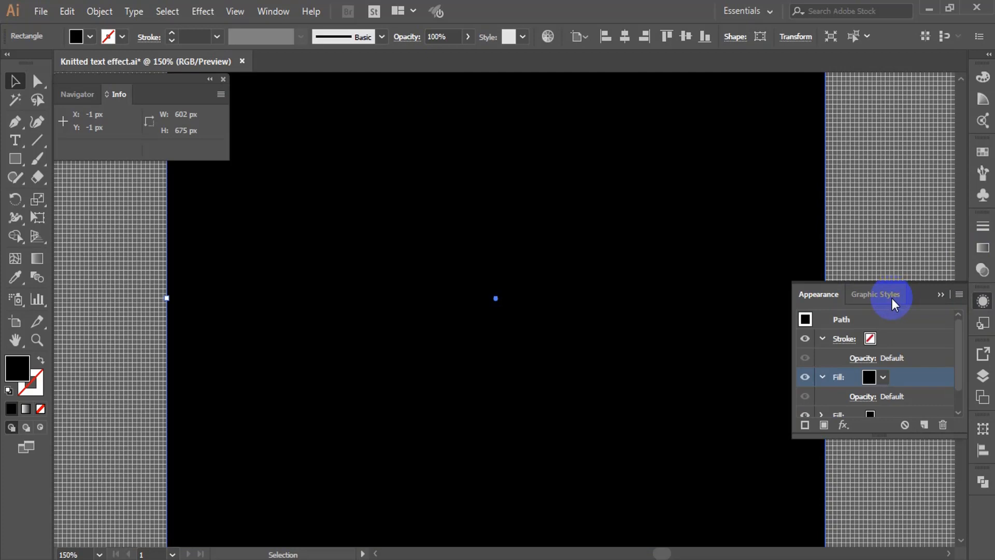
left_click(983, 247)
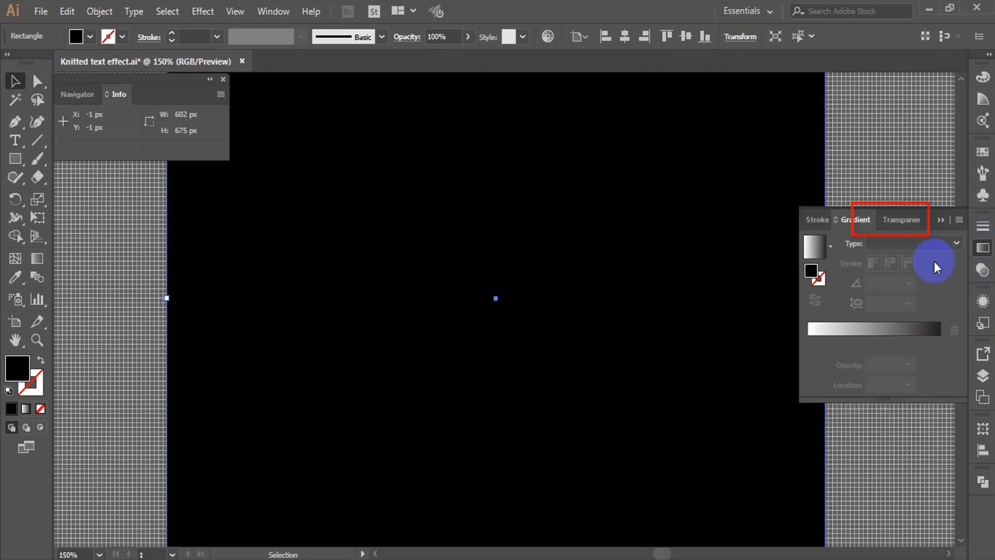
left_click(896, 226)
left_click(847, 242)
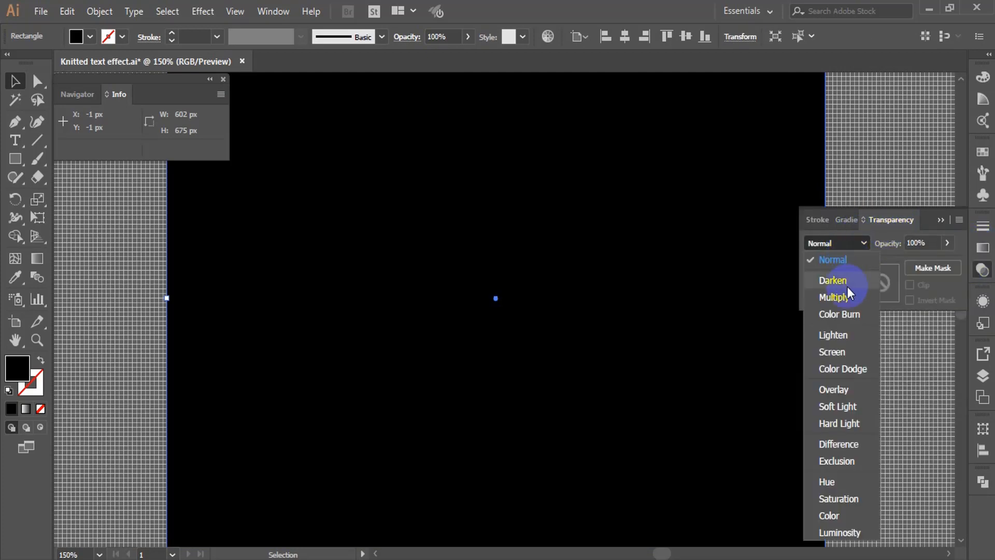
left_click(835, 298)
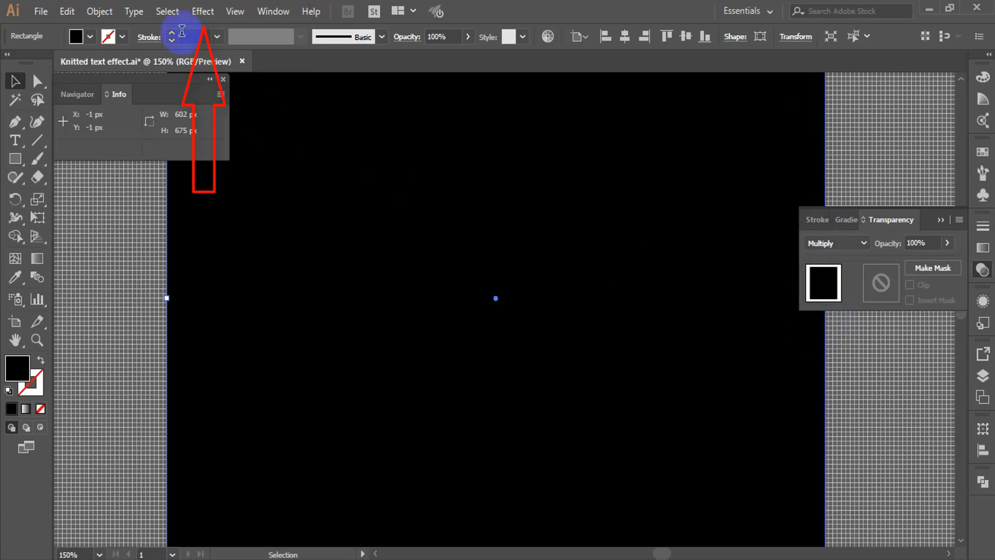
- Apply a Diffuse Glow effect to the new fill with Graininess 10, Glow Amount 0 and Clear Amount 0
left_click(202, 11)
left_click(263, 291)
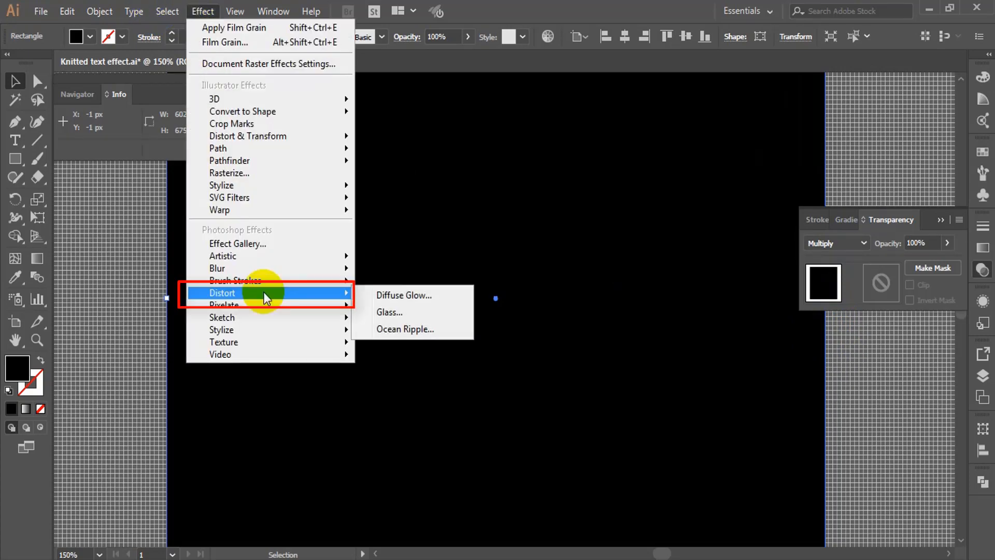
left_click(390, 295)
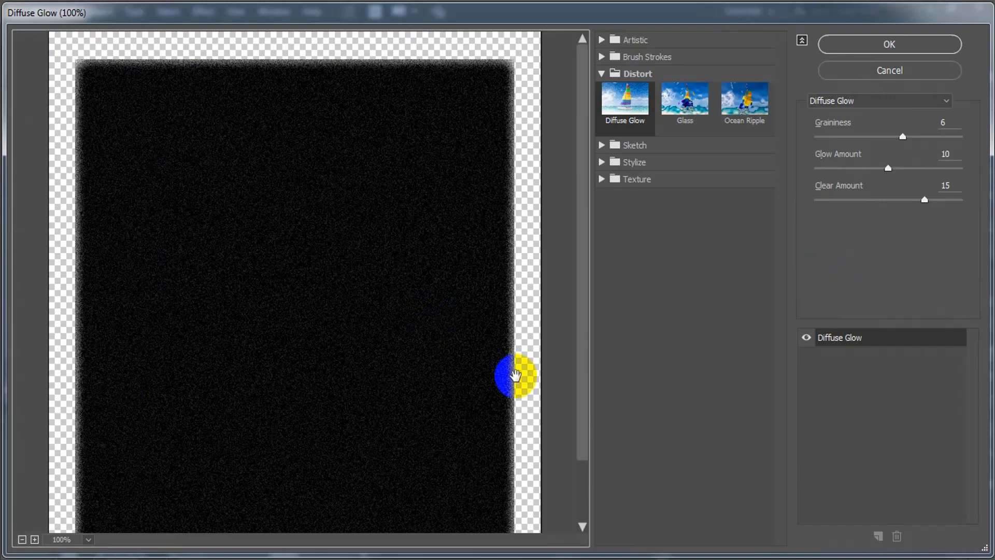
type("10")
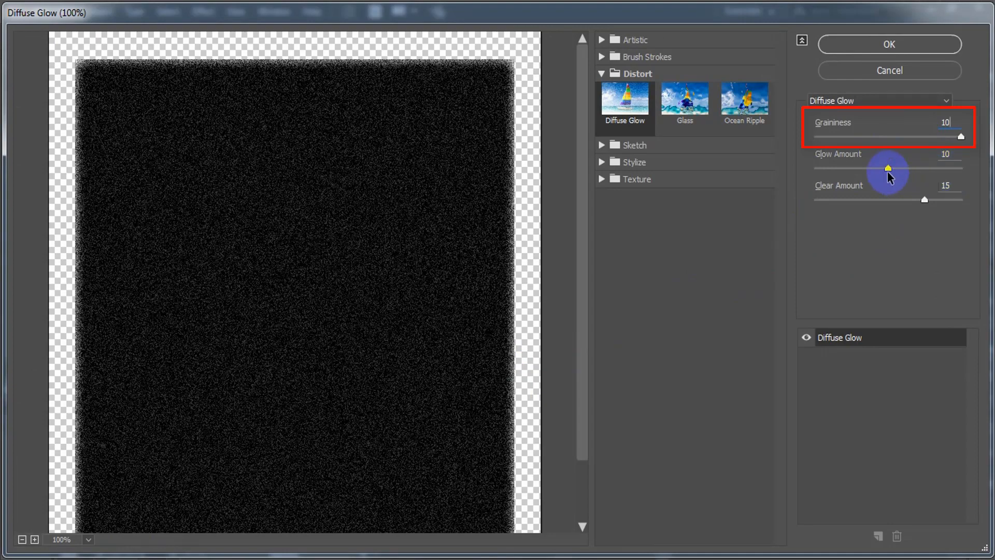
key("Tab")
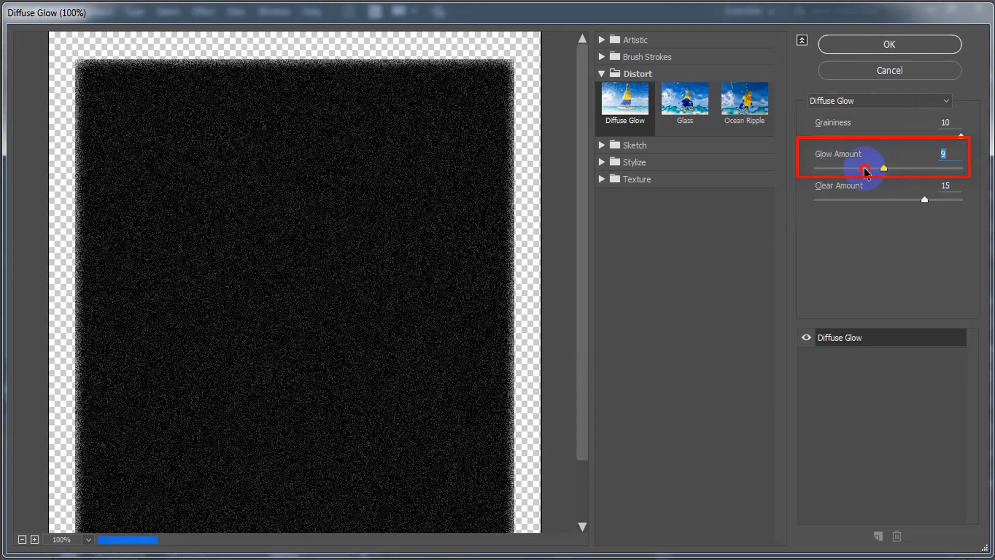
type("0")
left_click_drag(939, 206, 813, 202)
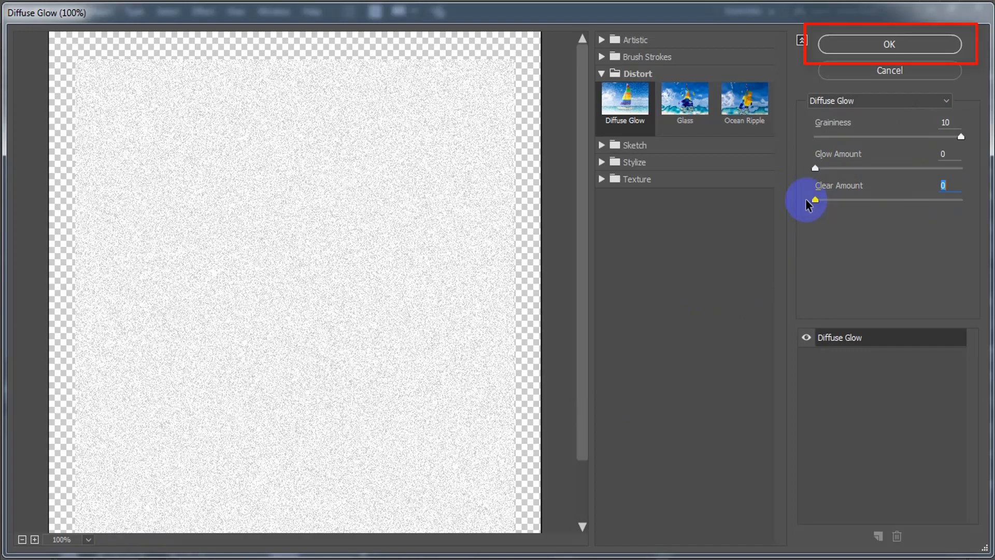
left_click(907, 47)
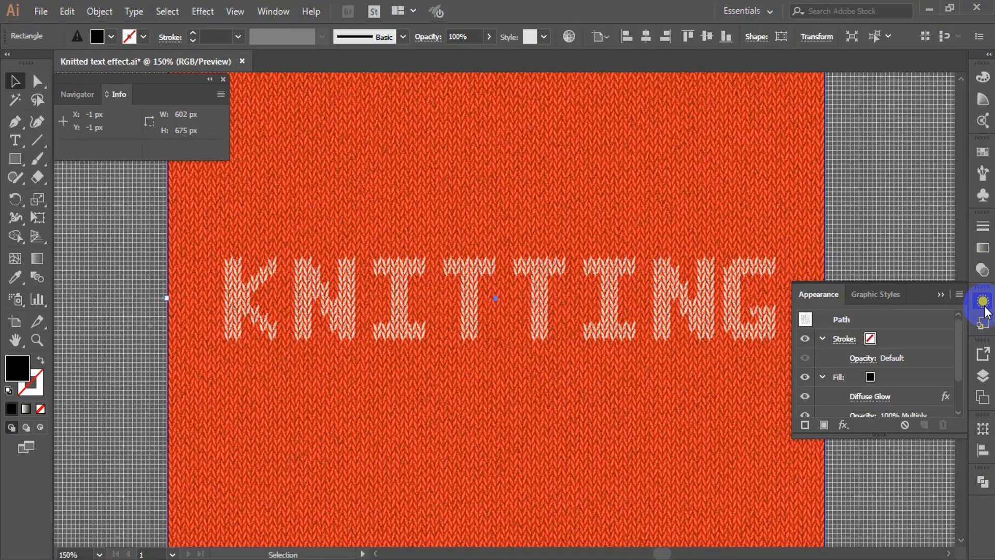
- Add another fill to the Texture rectangle and make it a linear gradient at a 90° angle
left_click(960, 296)
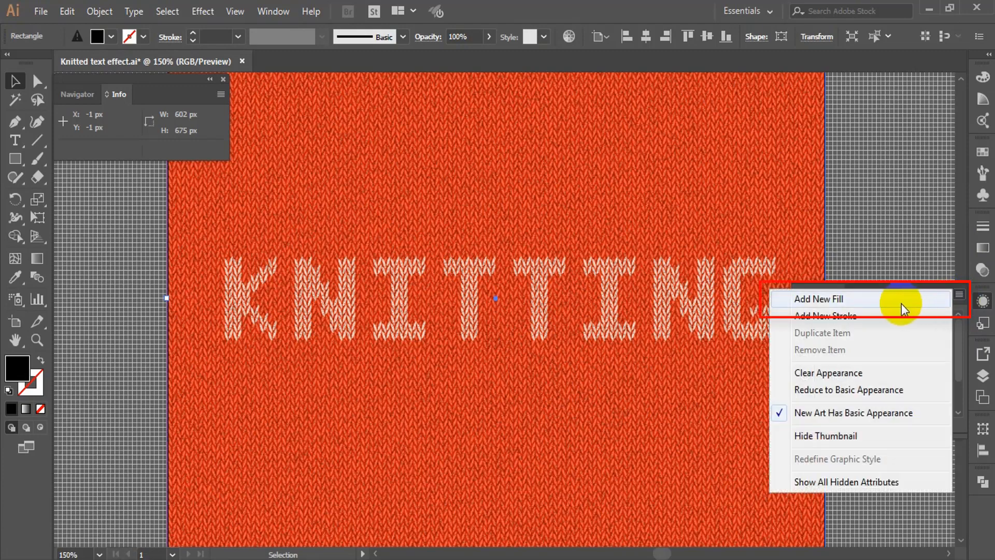
left_click(900, 304)
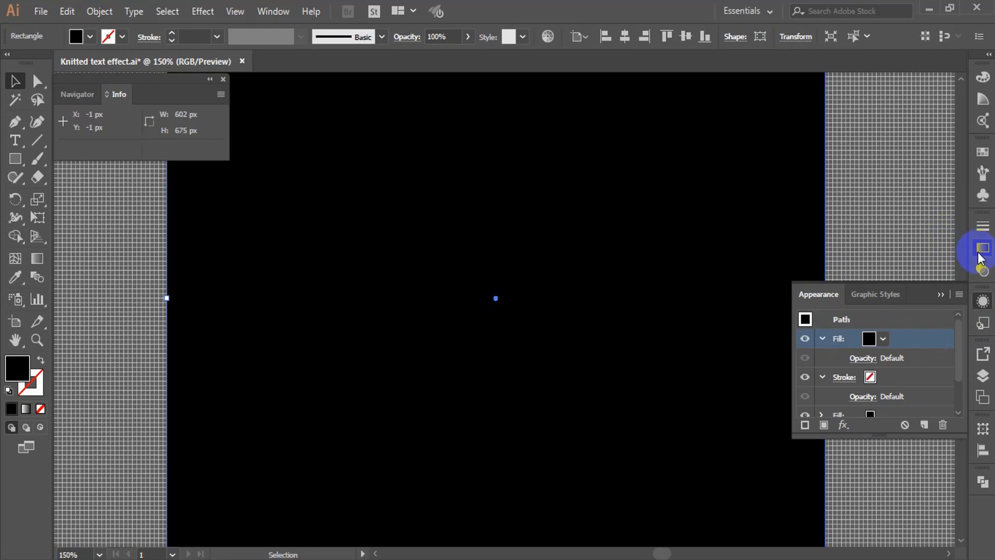
left_click(980, 250)
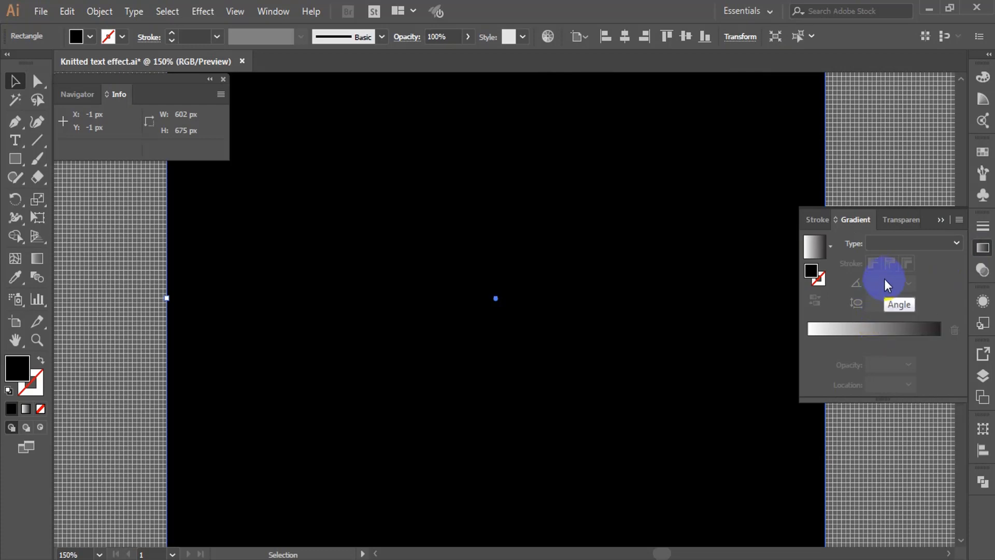
left_click(874, 321)
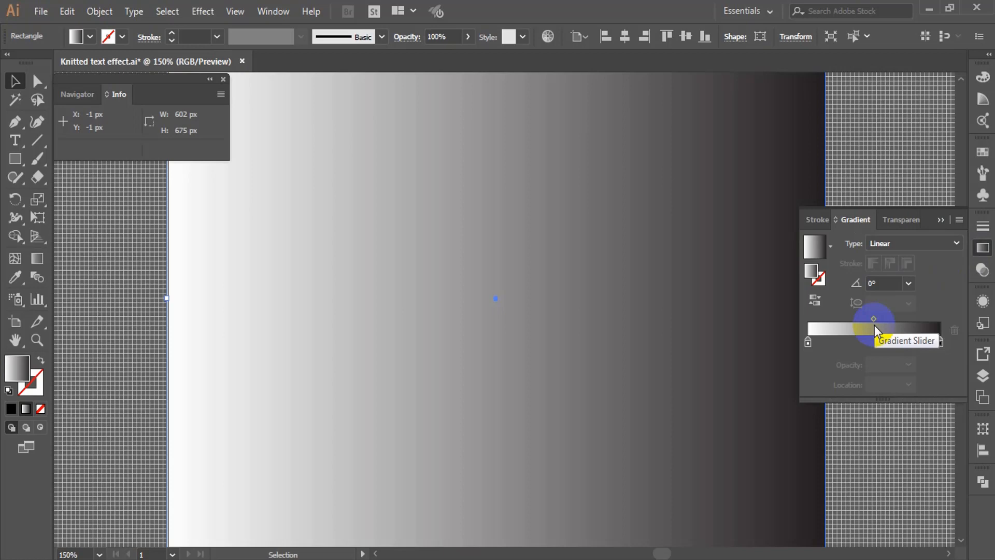
left_click(891, 284)
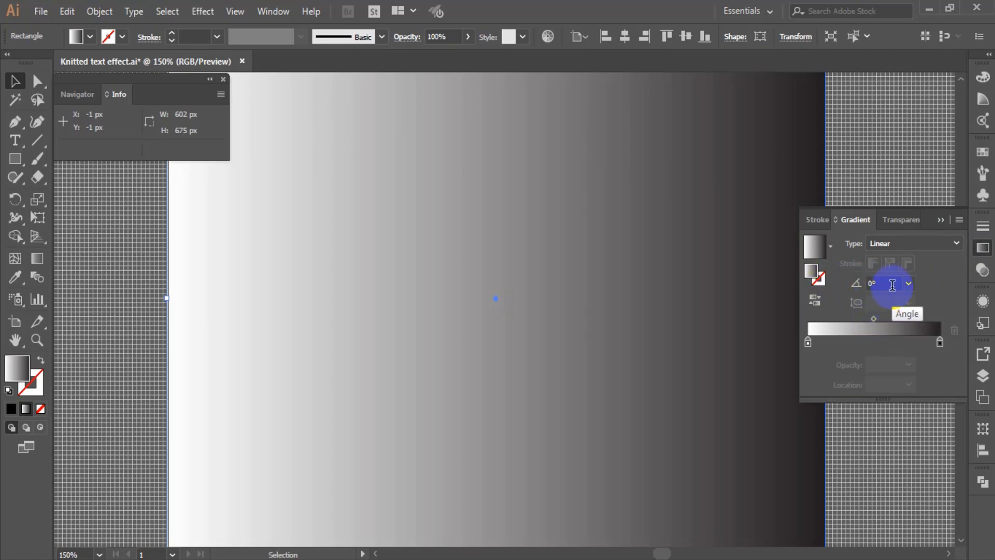
type("90")
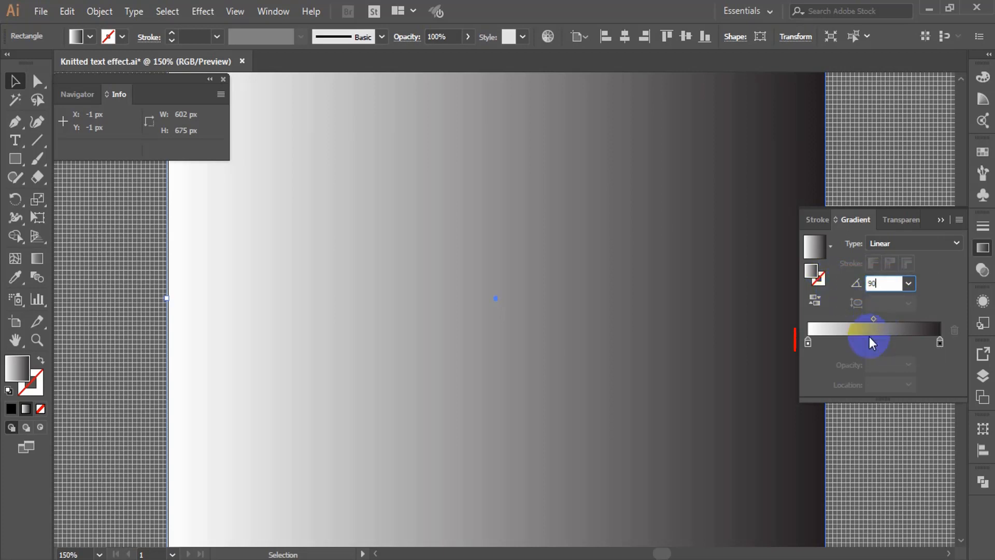
- Switch the gradient's starting color stop to RGB and set it to R 0, G 0, B 0
double_click(809, 343)
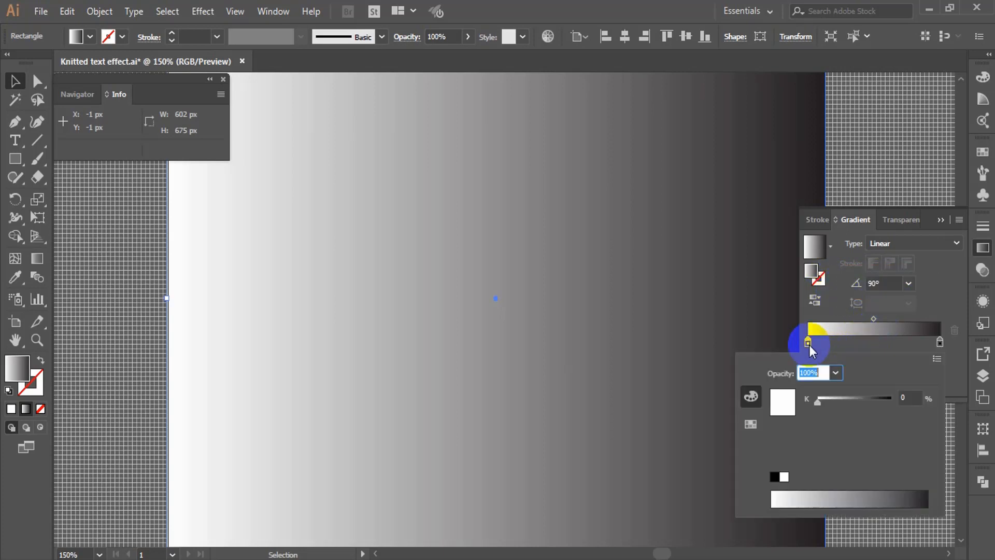
left_click(936, 358)
left_click(910, 405)
double_click(902, 394)
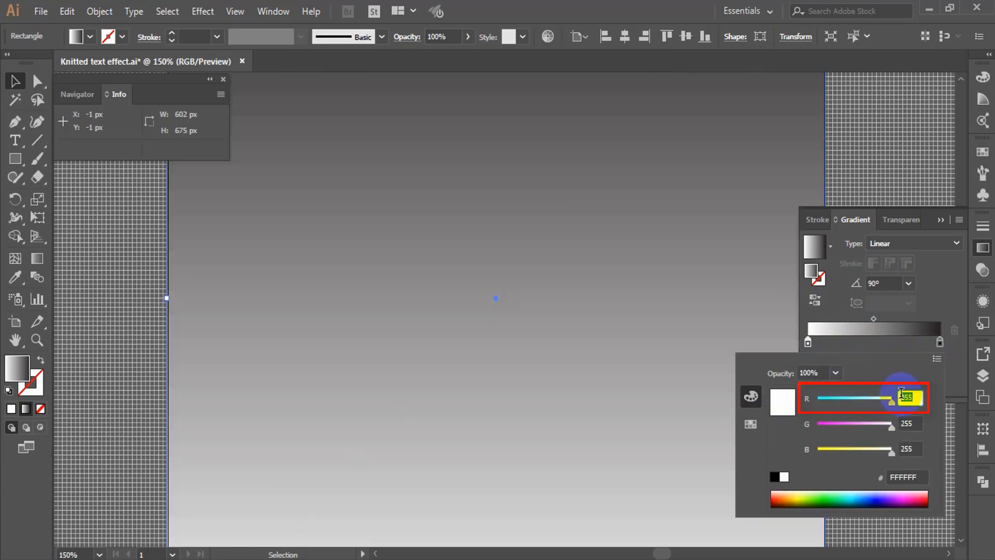
type("0")
key("Tab")
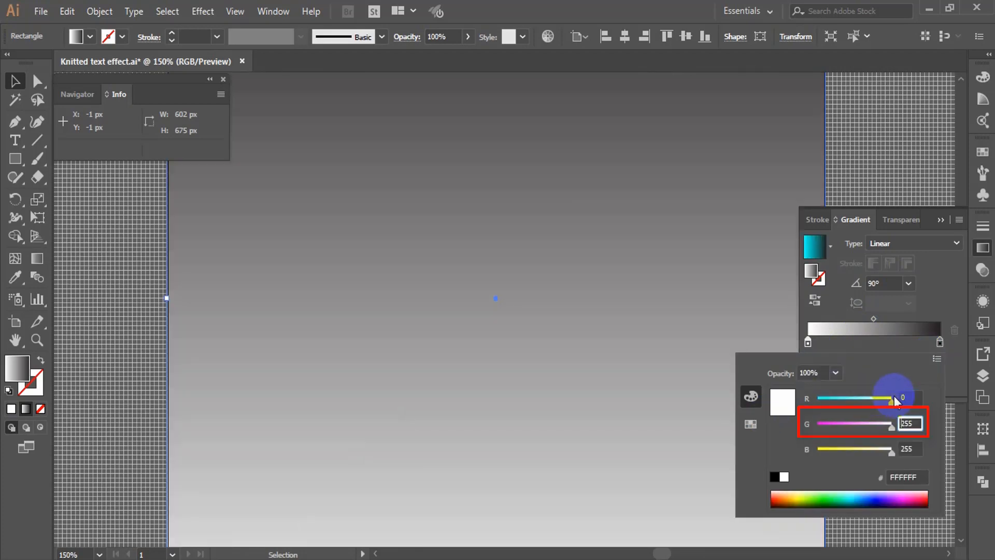
type("0")
key("Tab")
type("0")
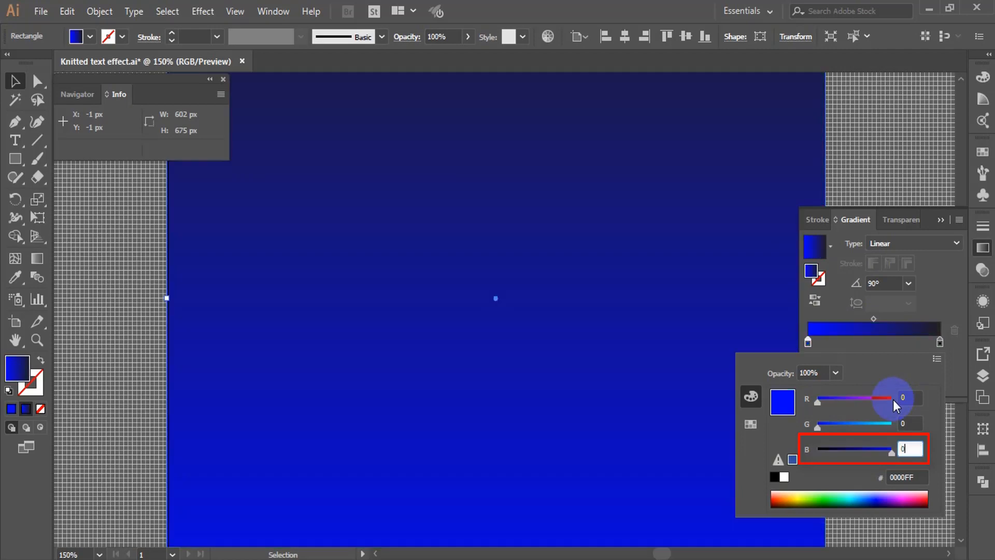
key("Return")
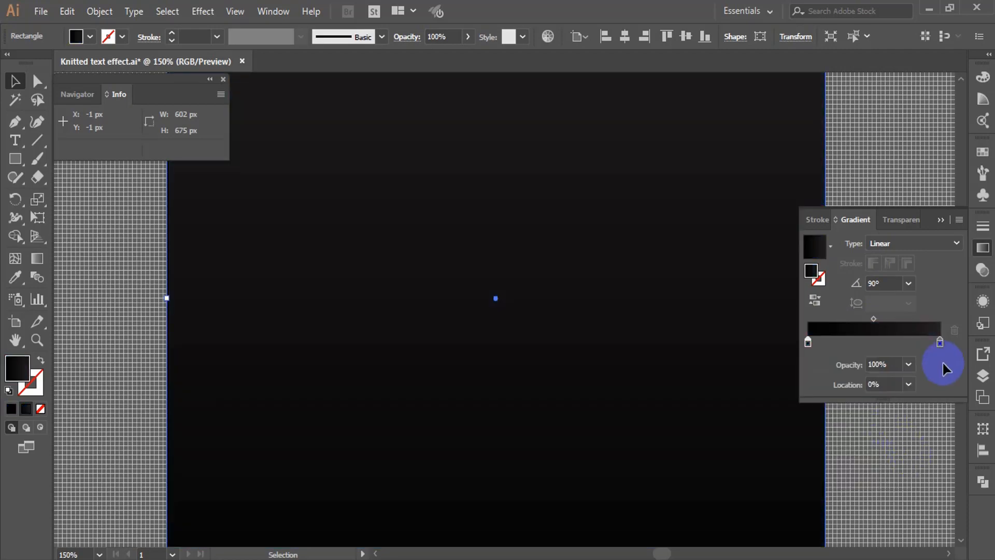
- Switch the gradient's end color stop to RGB and set it to R 206, G 32, B 0
double_click(940, 343)
left_click(937, 358)
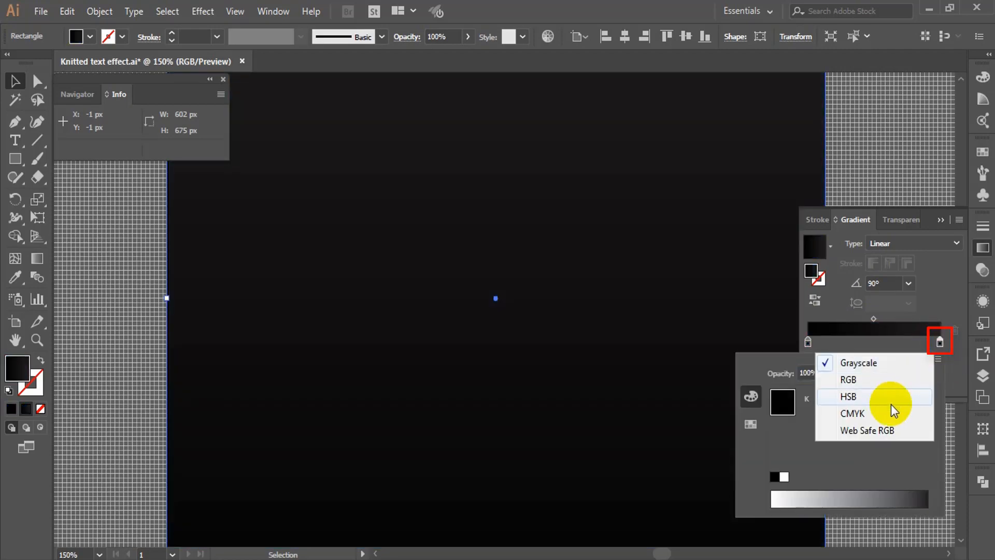
left_click(884, 380)
double_click(906, 397)
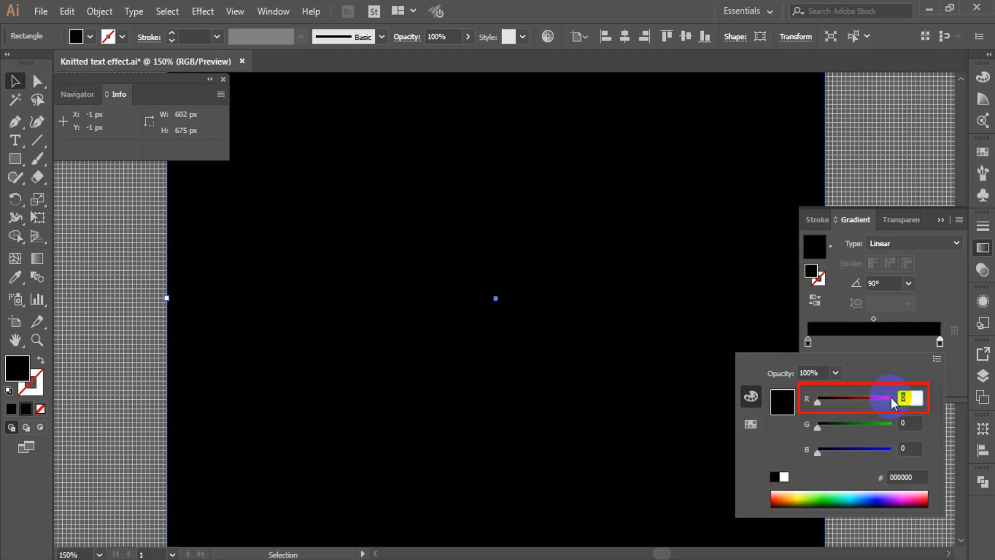
type("206")
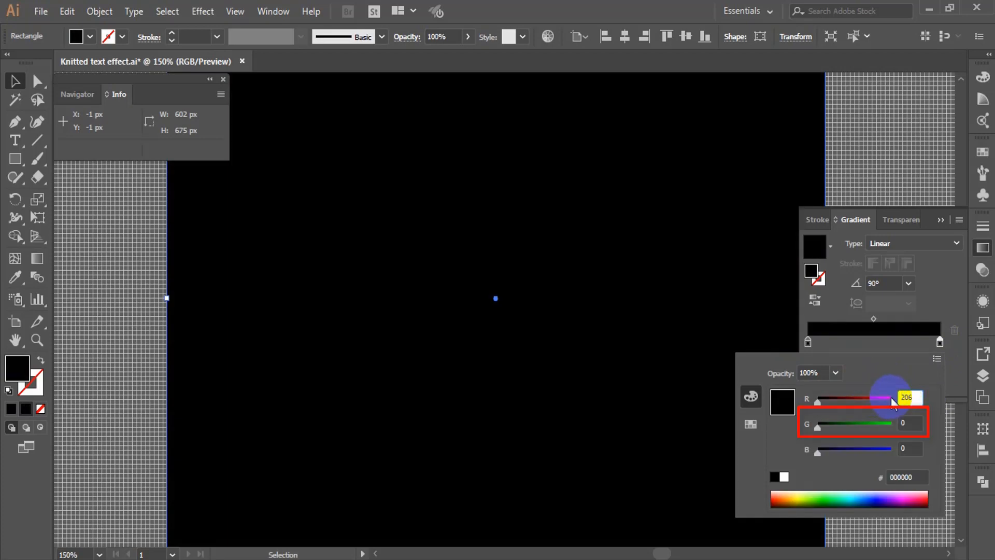
key("Tab")
type("32")
key("Tab")
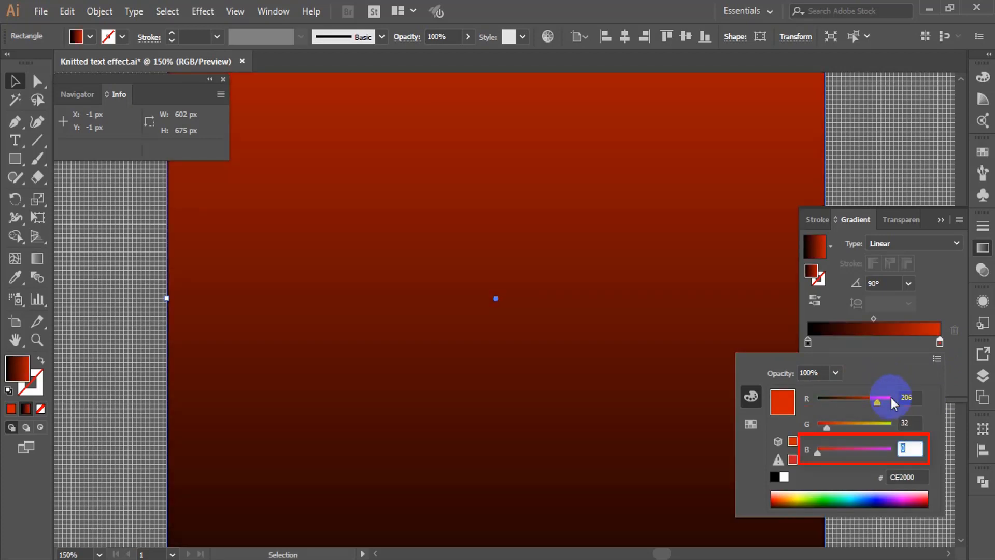
left_click(943, 354)
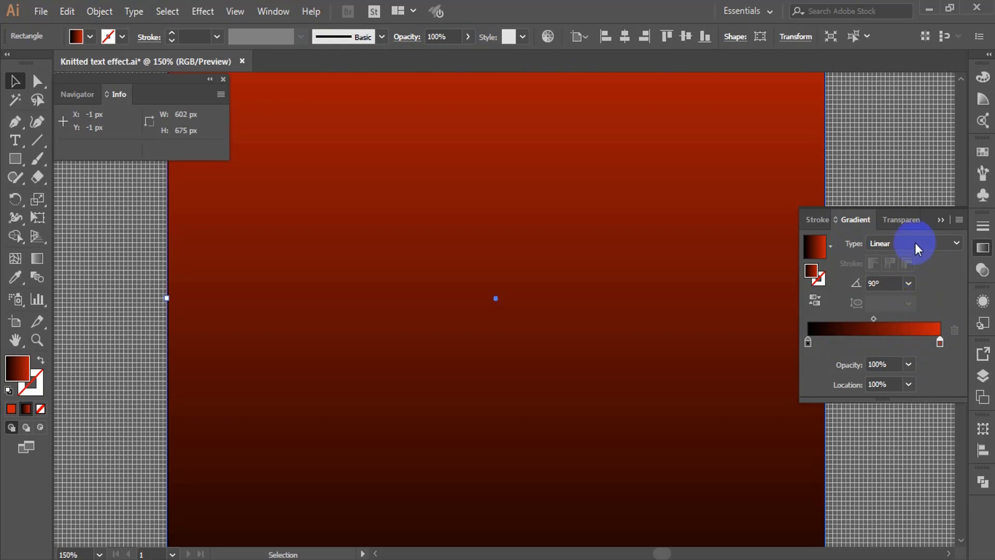
- Set the opacity of the gradient's end color stop to 0%
left_click(910, 220)
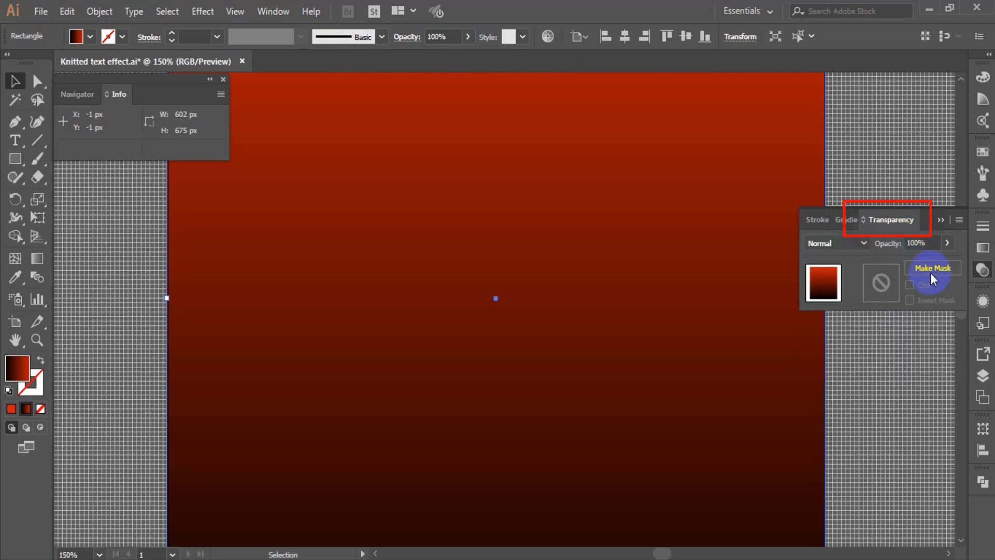
left_click(850, 220)
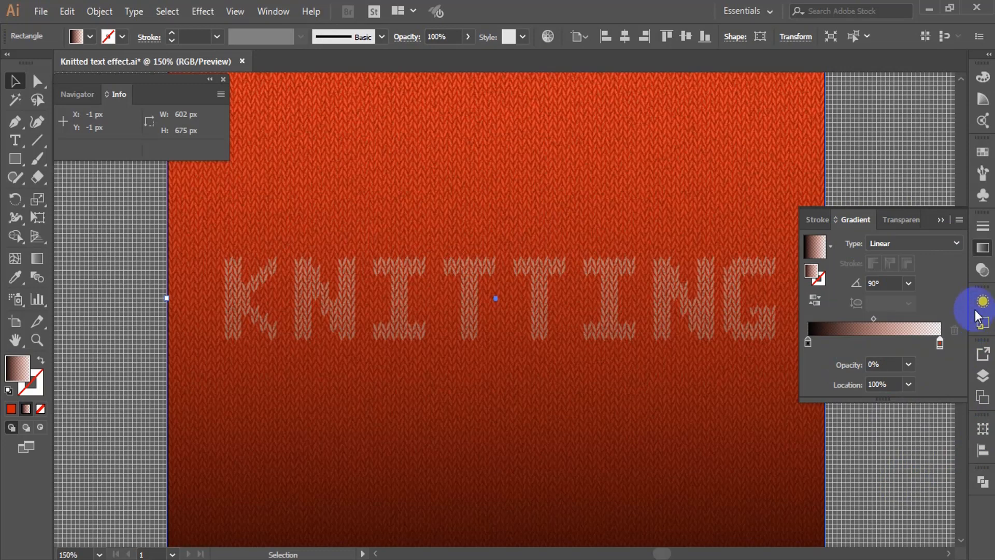
- Set the Texture rectangle's gradient fill to 15% opacity with the Color Burn blending mode
left_click(983, 301)
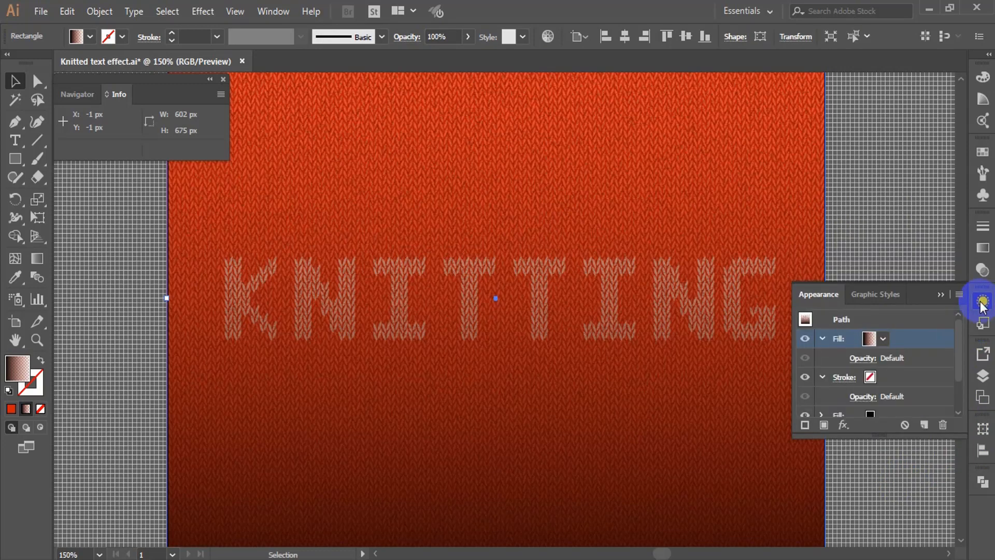
left_click(983, 248)
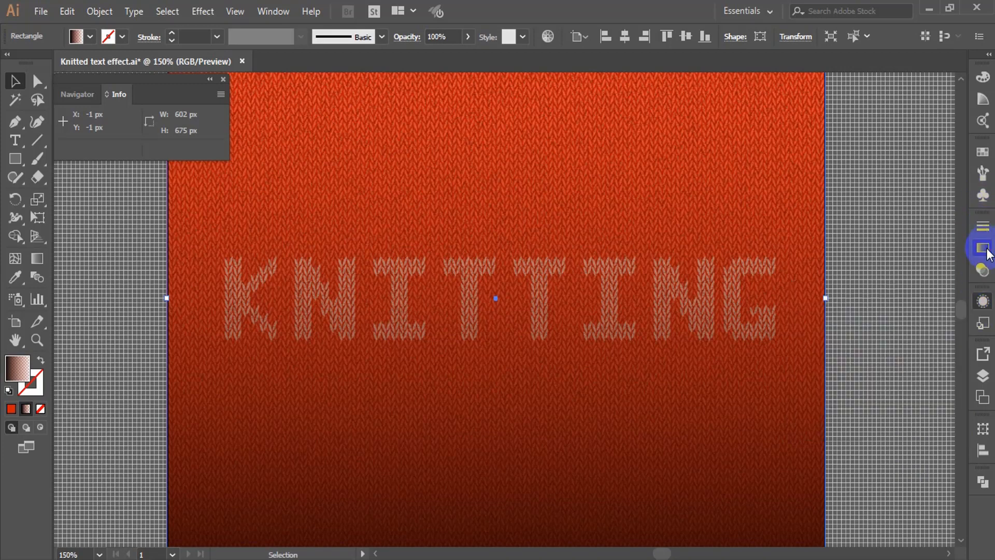
left_click(909, 218)
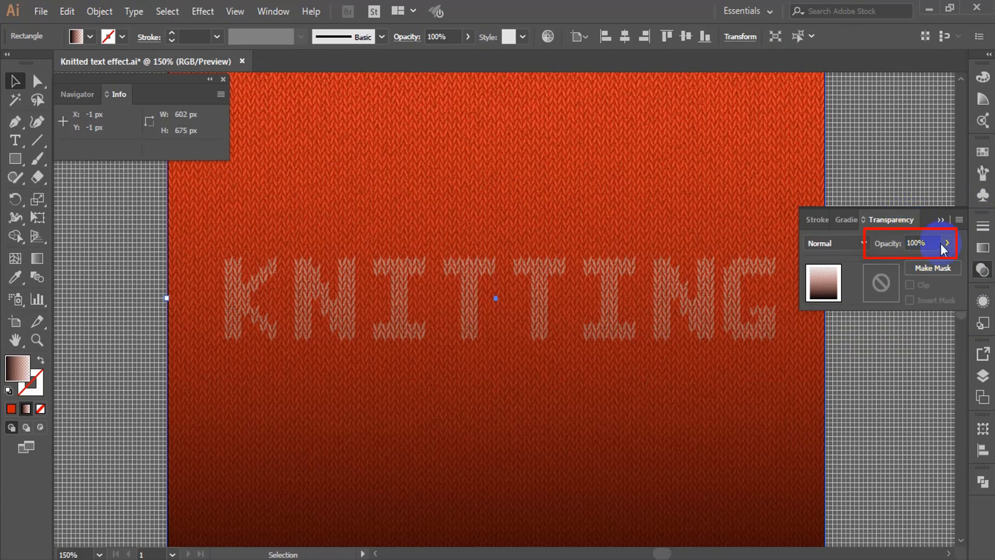
left_click_drag(936, 242, 867, 243)
type("15")
key("Return")
left_click(850, 241)
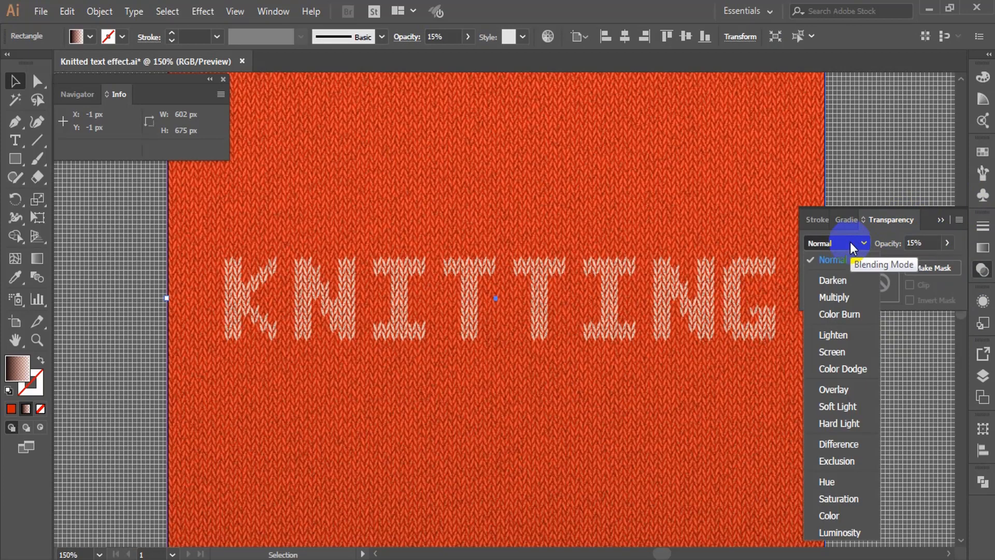
left_click(835, 314)
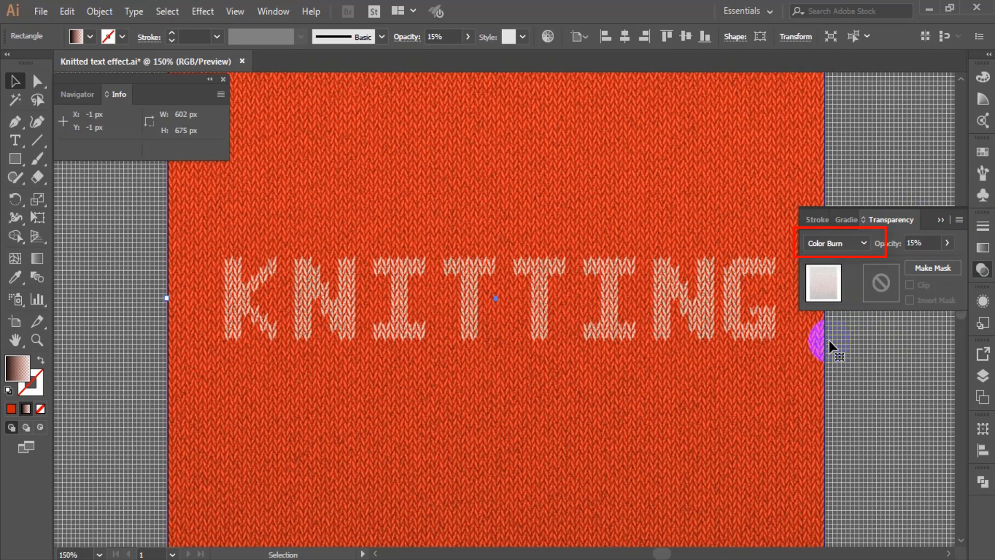
- Duplicate the Texture rectangle's Color Burn gradient fill and make the lower of the two copies active
scroll(671, 395, "up", 3)
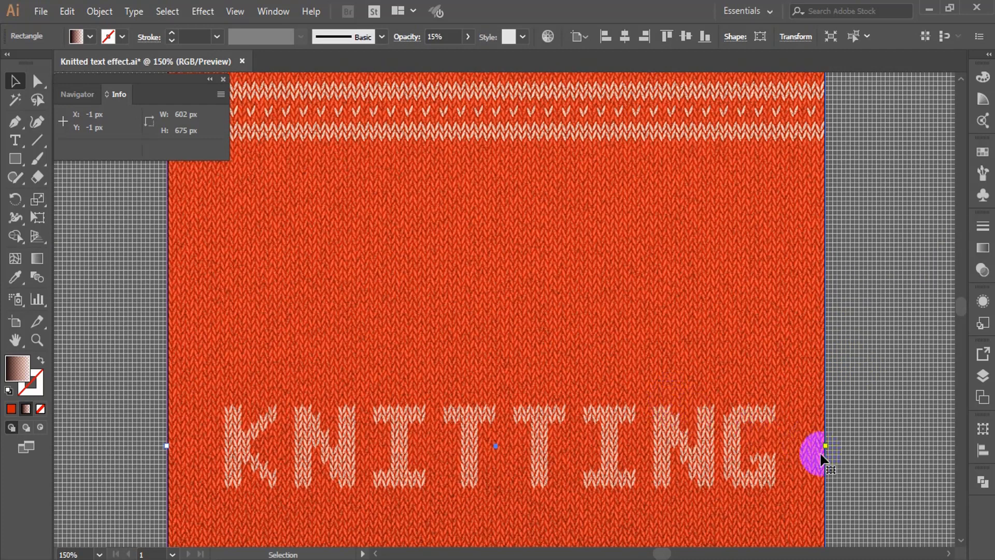
left_click(981, 303)
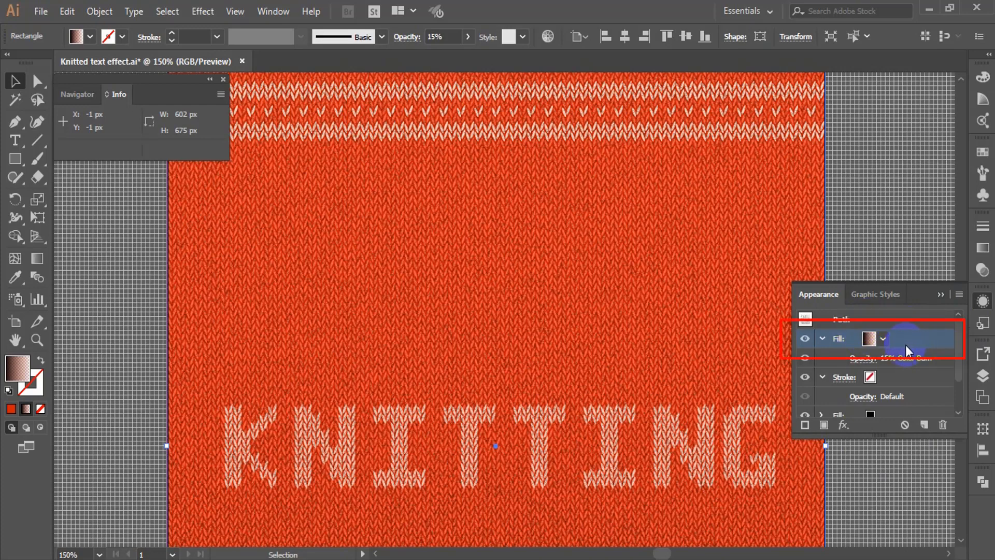
left_click(925, 427)
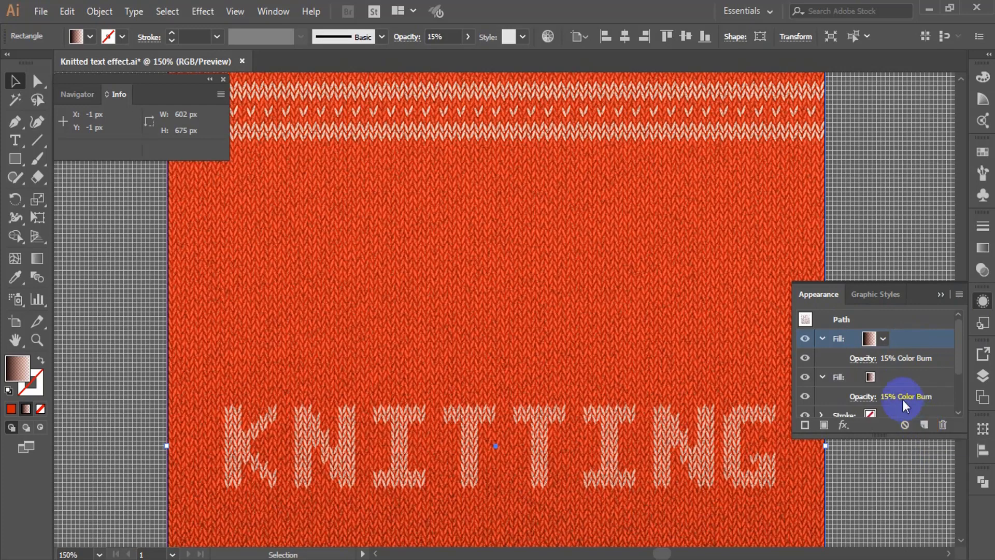
left_click_drag(902, 399, 906, 338)
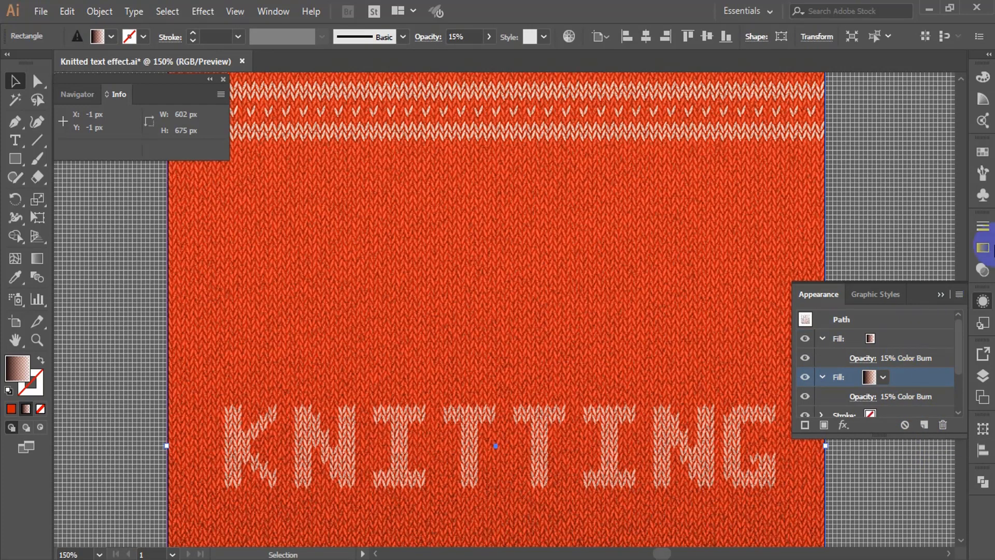
- Change the active fill copy to a radial gradient and reverse its colors
left_click(983, 248)
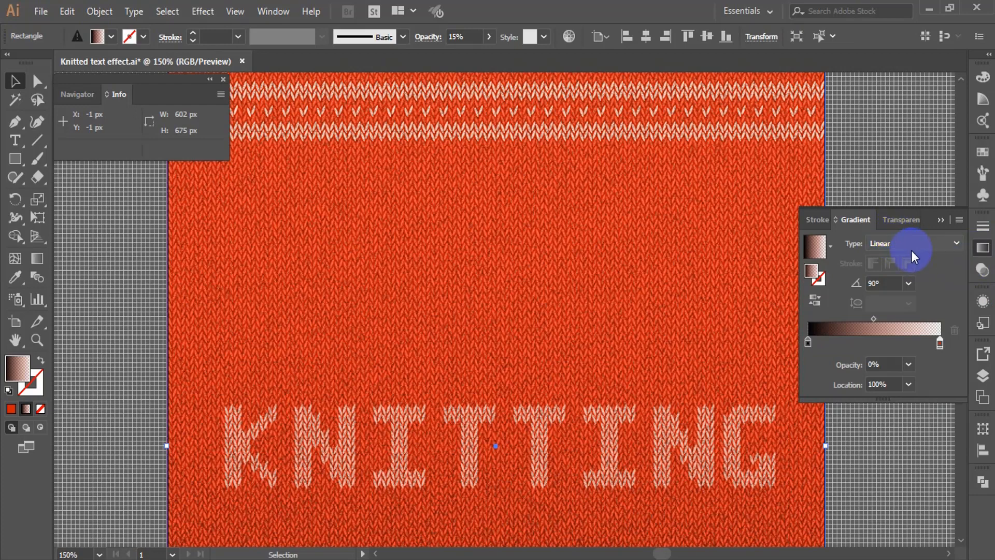
left_click(911, 248)
left_click(905, 269)
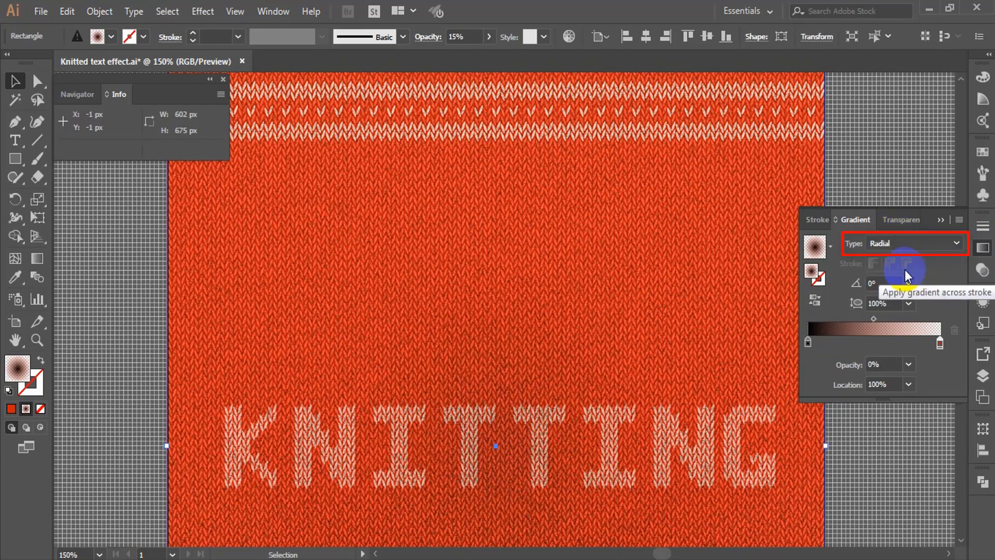
left_click(815, 299)
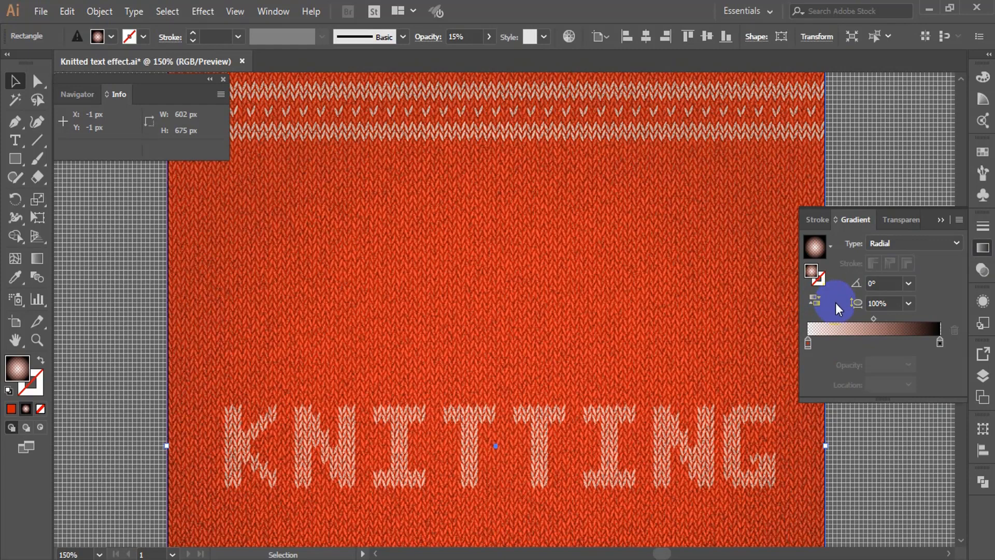
- Redraw the radial gradient horizontally from the rectangle's center to just beyond its right edge, about 328 px long
key("g")
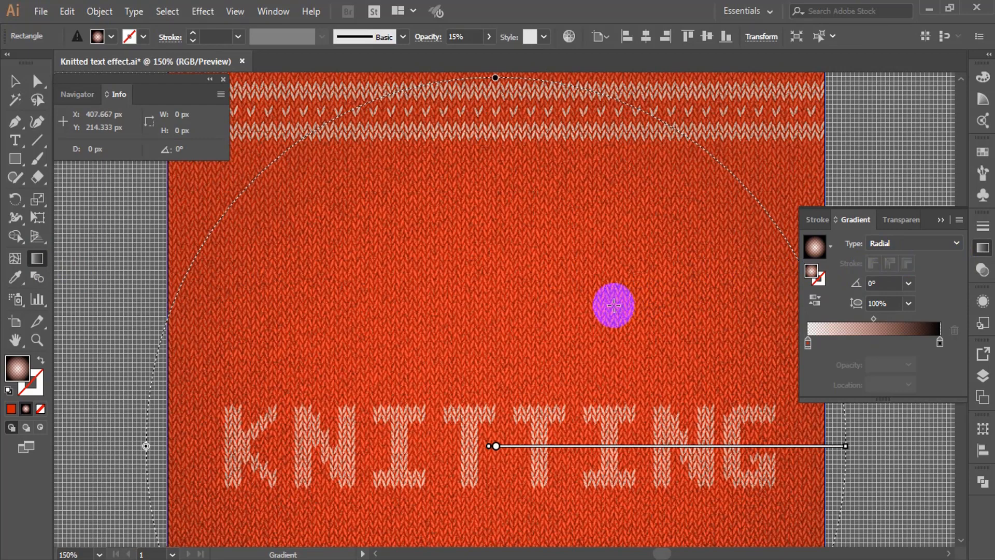
mouse_move(496, 449)
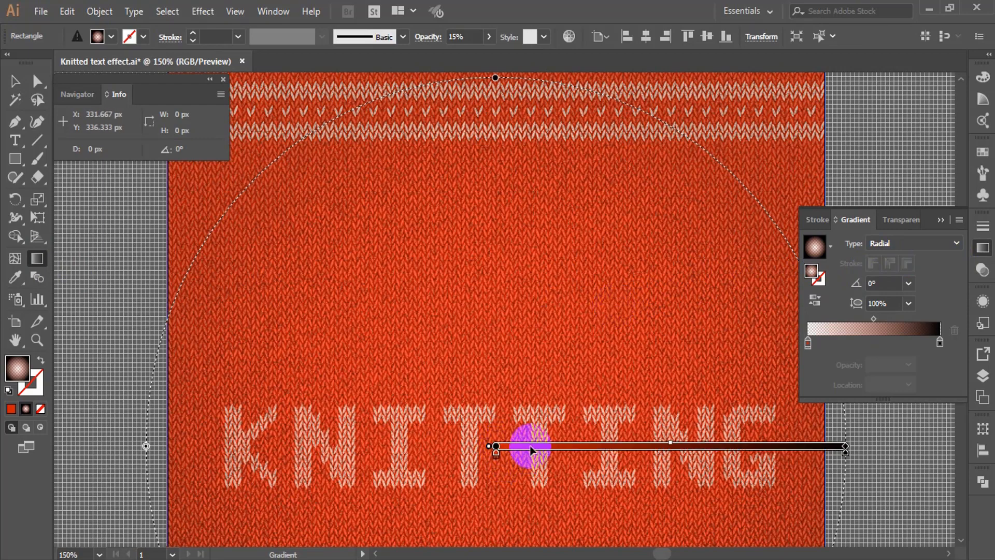
left_click_drag(496, 445, 856, 446)
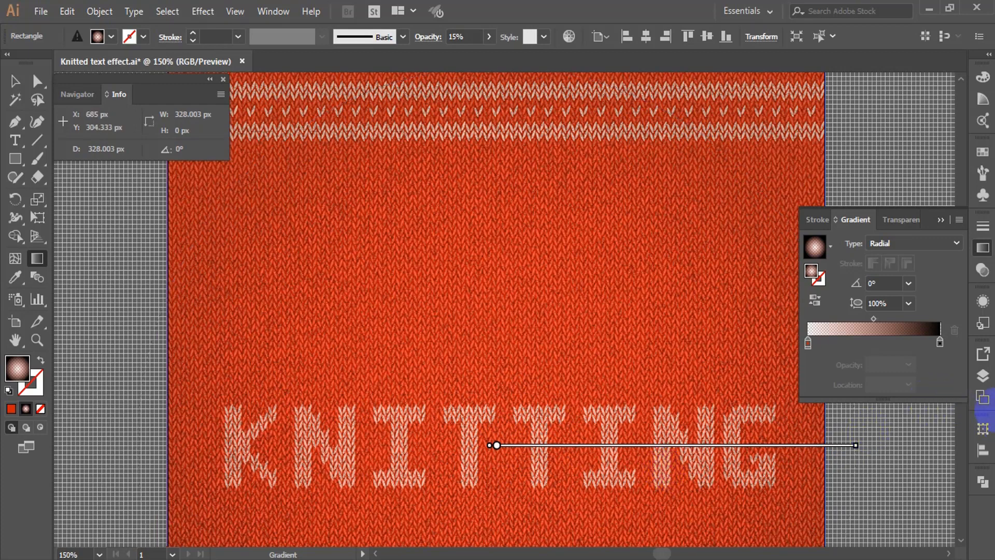
- Start a Drop Shadow effect on the orange stitch group, using Normal mode
left_click(984, 377)
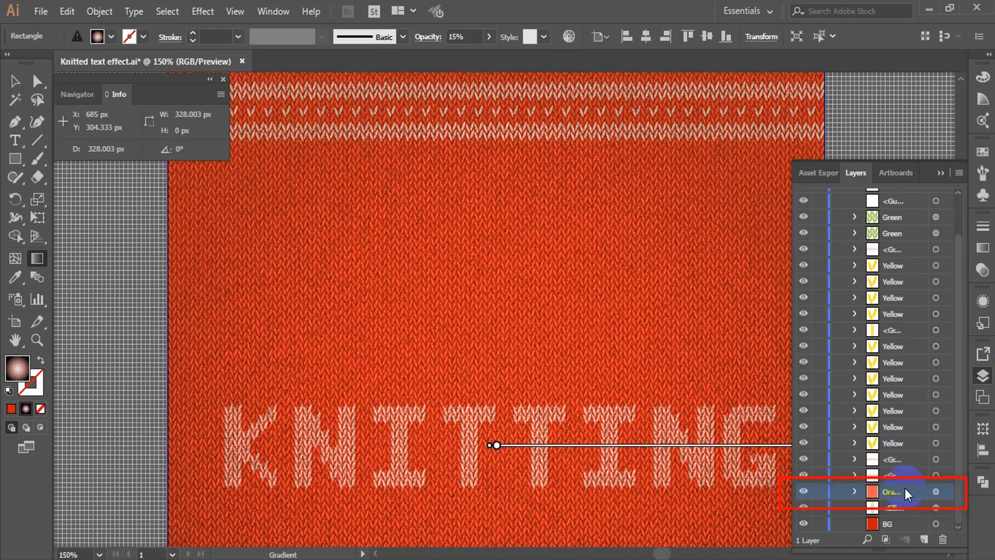
left_click(947, 494)
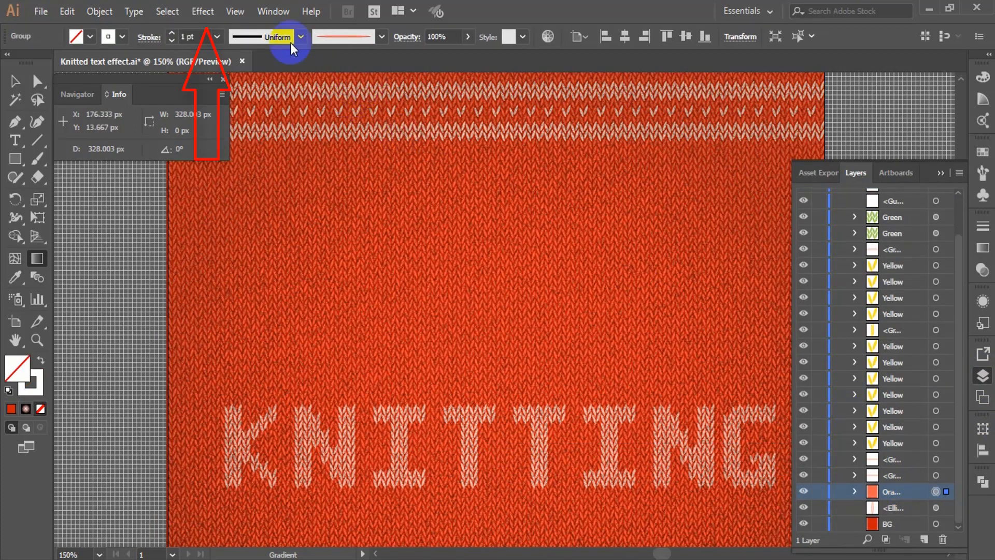
left_click(202, 11)
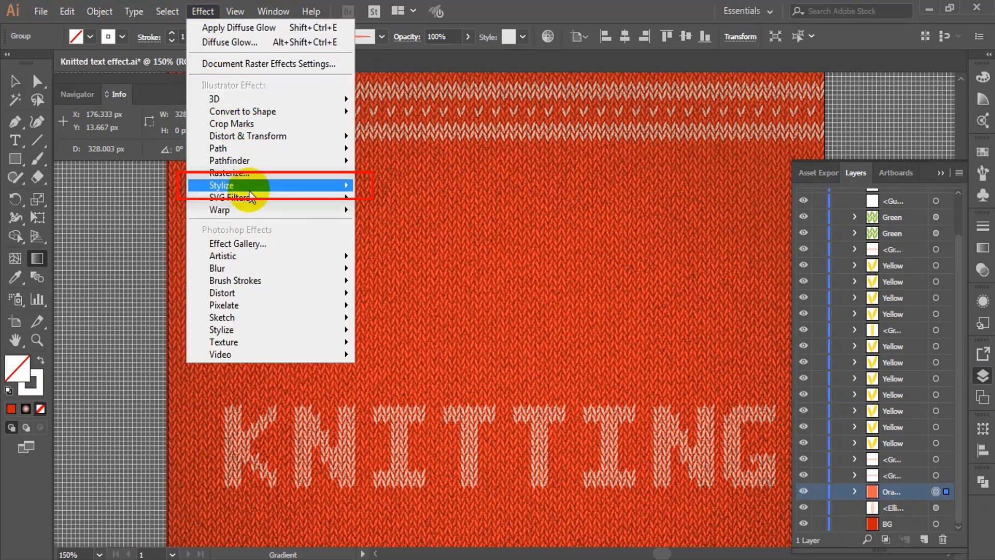
mouse_move(250, 190)
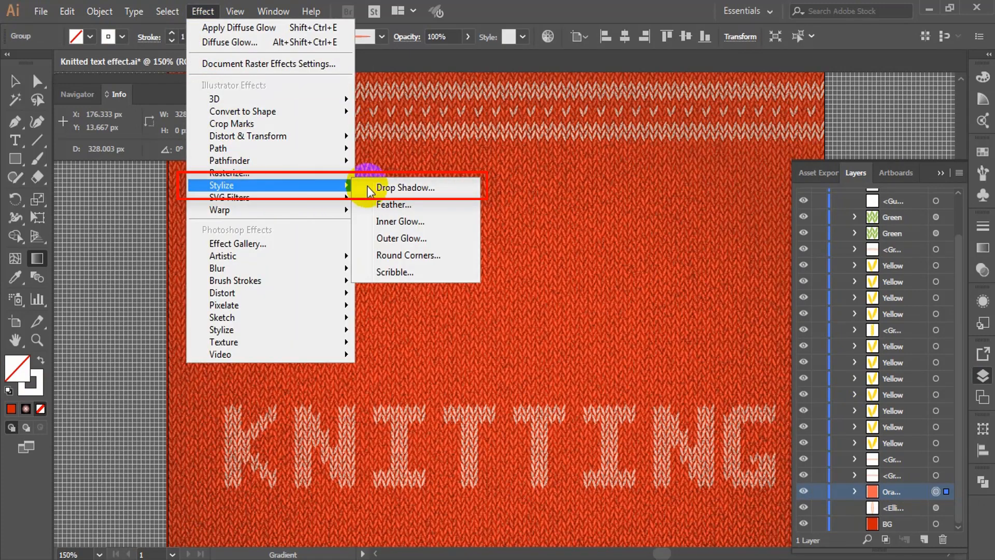
left_click(395, 187)
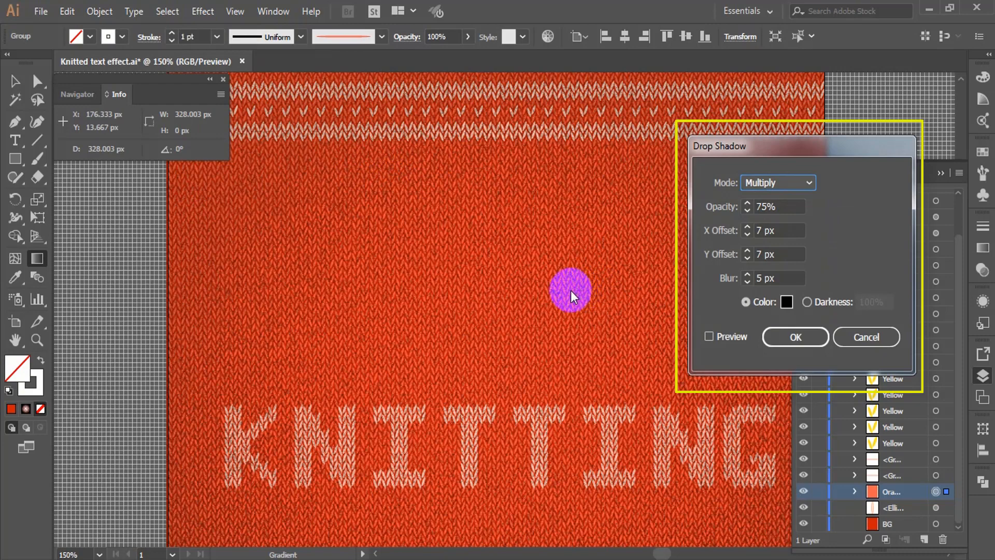
left_click(739, 214)
left_click(782, 186)
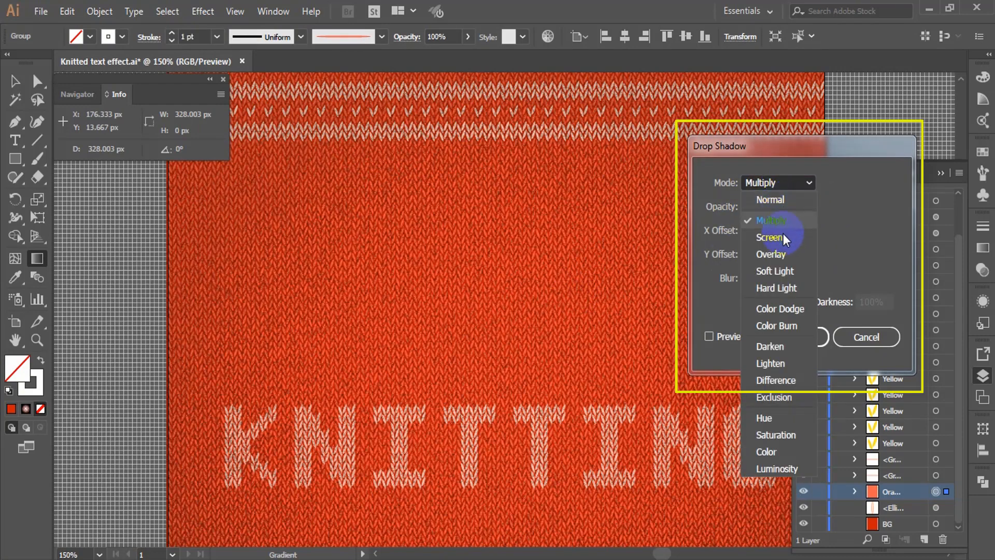
left_click(770, 200)
- Set the shadow to 10% opacity, 0 px X offset, 1 px Y offset and 0 px blur, and apply it
double_click(777, 206)
type("10")
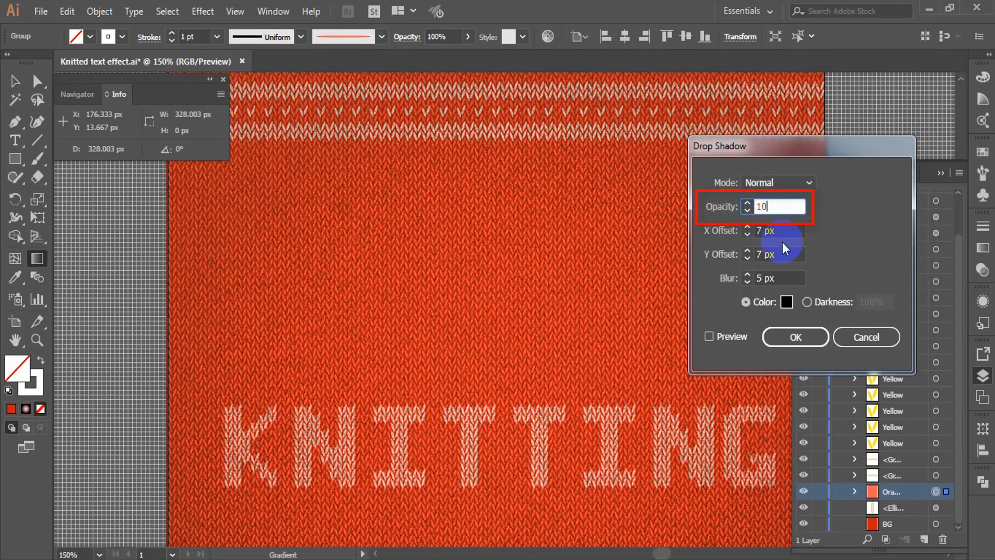
key("Tab")
type("0")
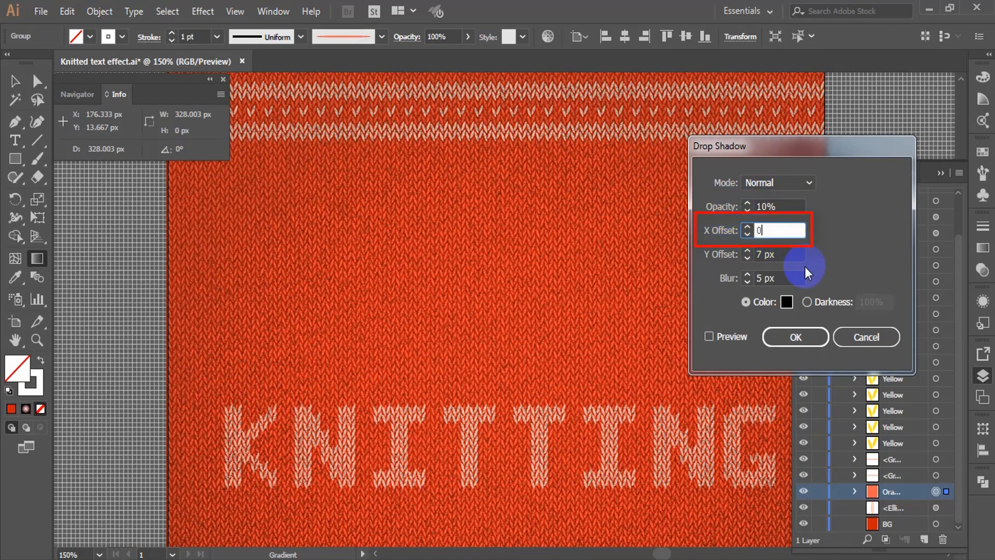
key("Tab")
type("0")
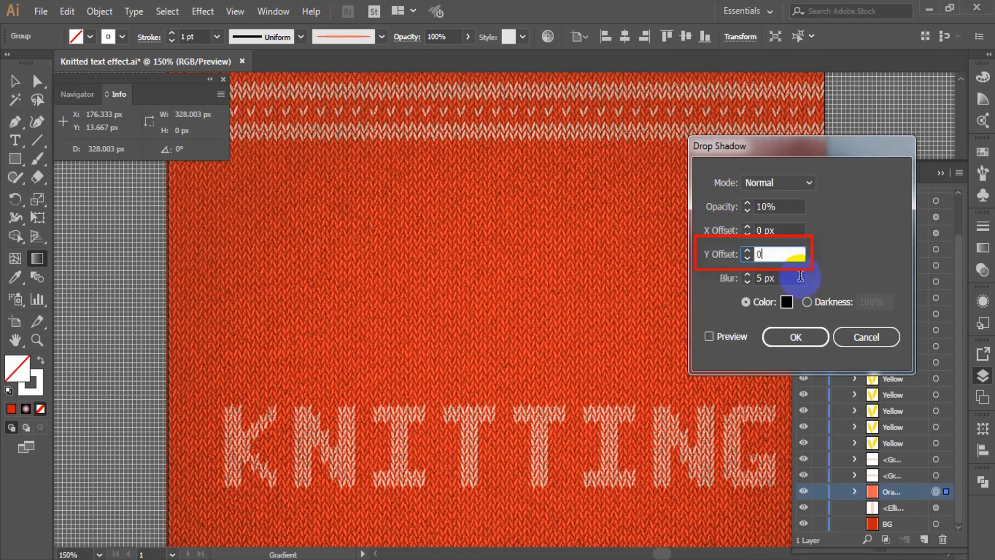
double_click(767, 254)
type("1")
double_click(765, 278)
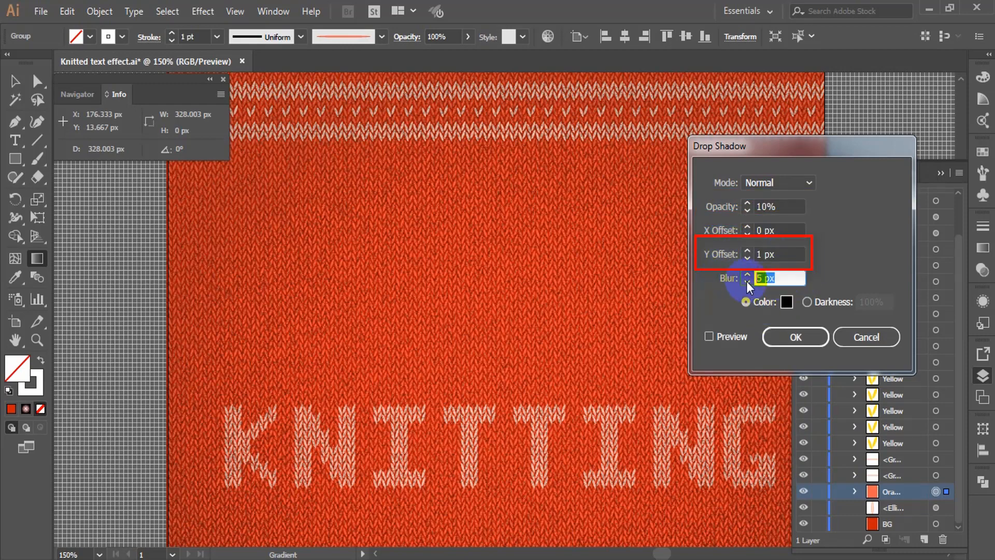
type("0")
left_click(791, 337)
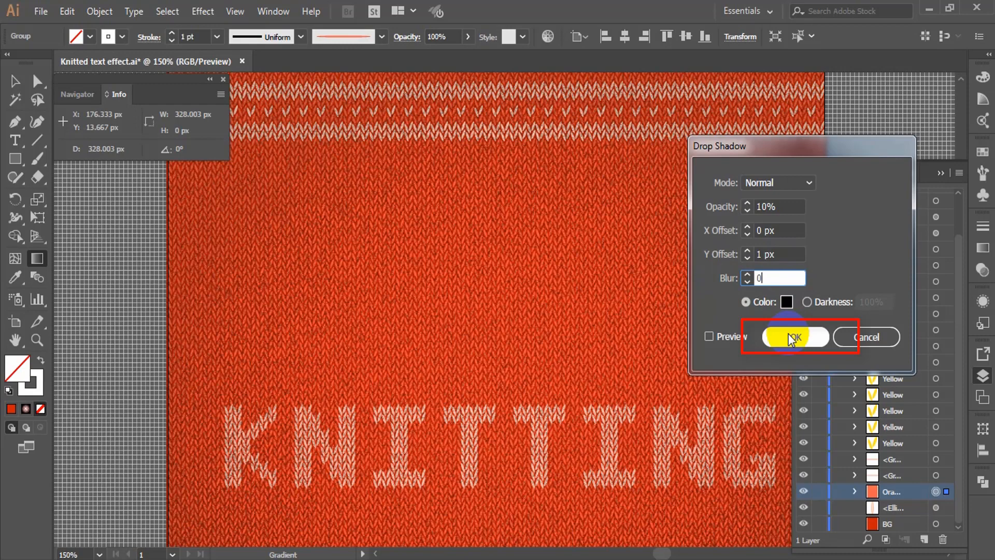
- Add a second Drop Shadow to the orange stitch group with Normal mode, 10% opacity, 0 px X offset, 1 px Y offset and 1 px blur
left_click(201, 11)
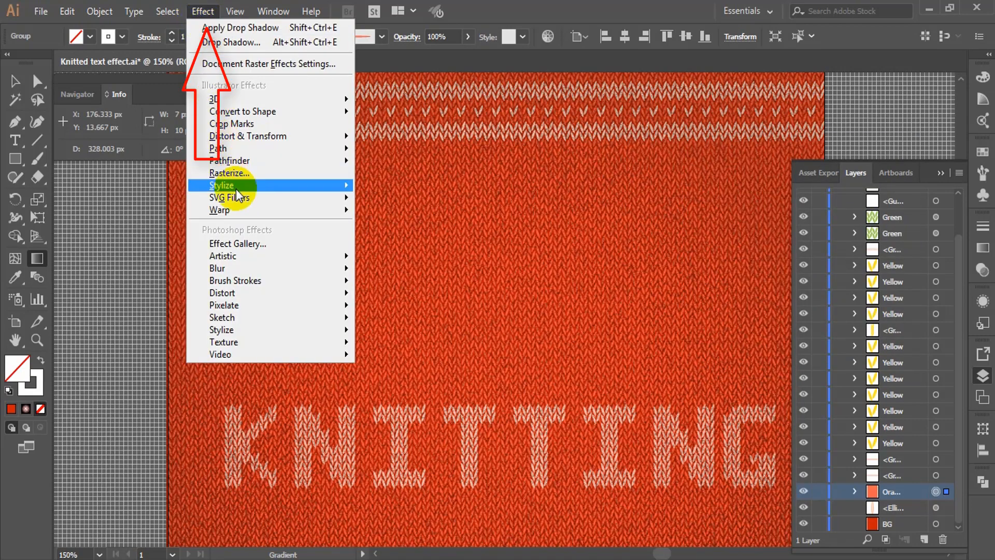
mouse_move(237, 192)
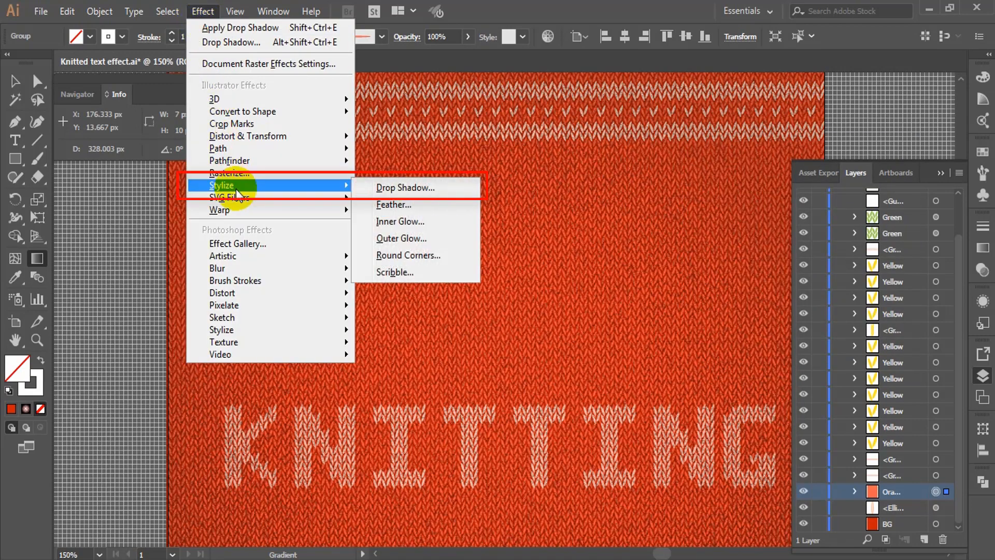
left_click(405, 187)
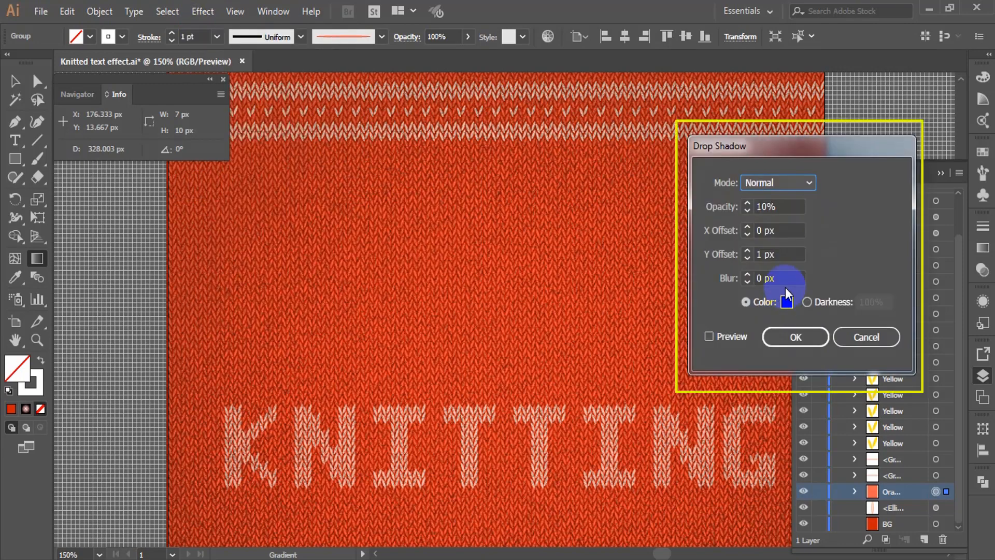
left_click(788, 265)
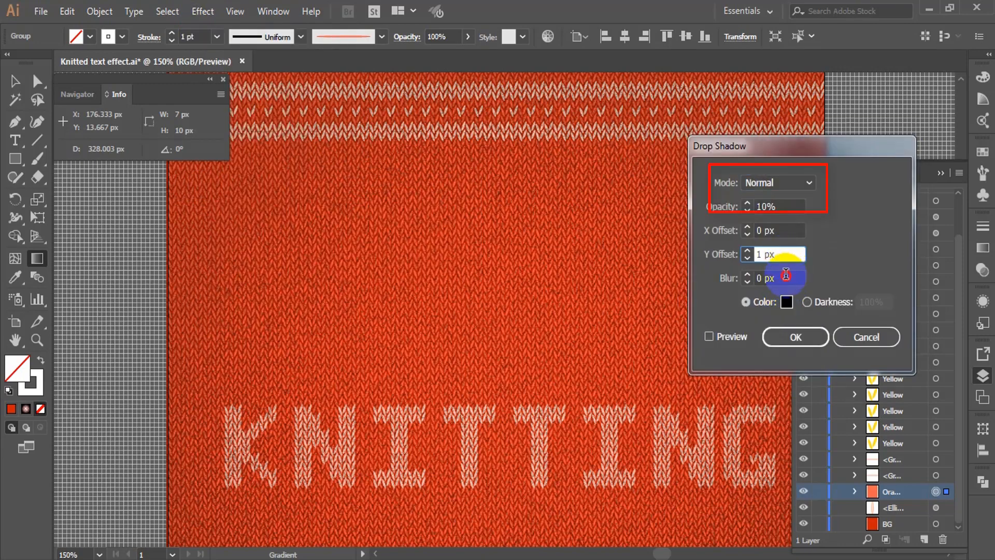
key("Tab")
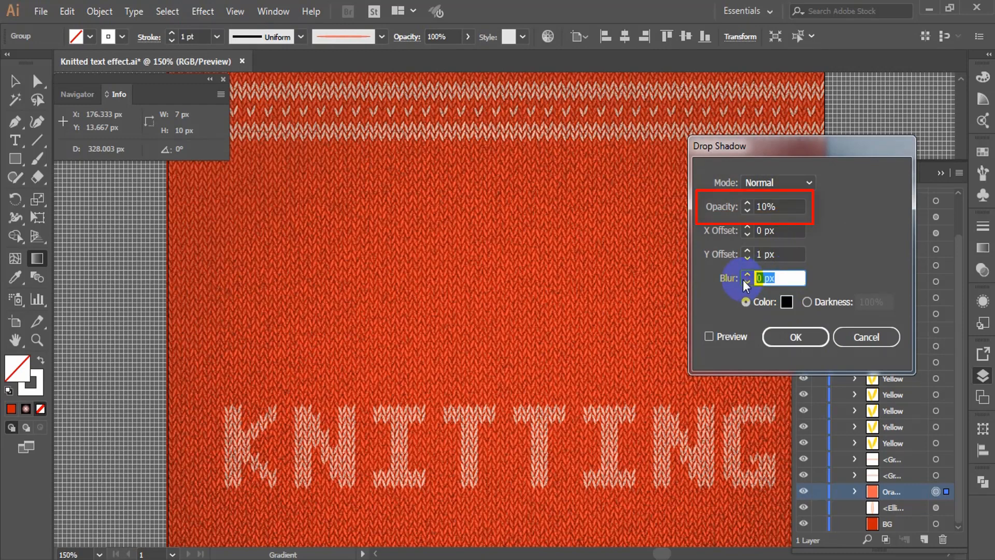
type("1")
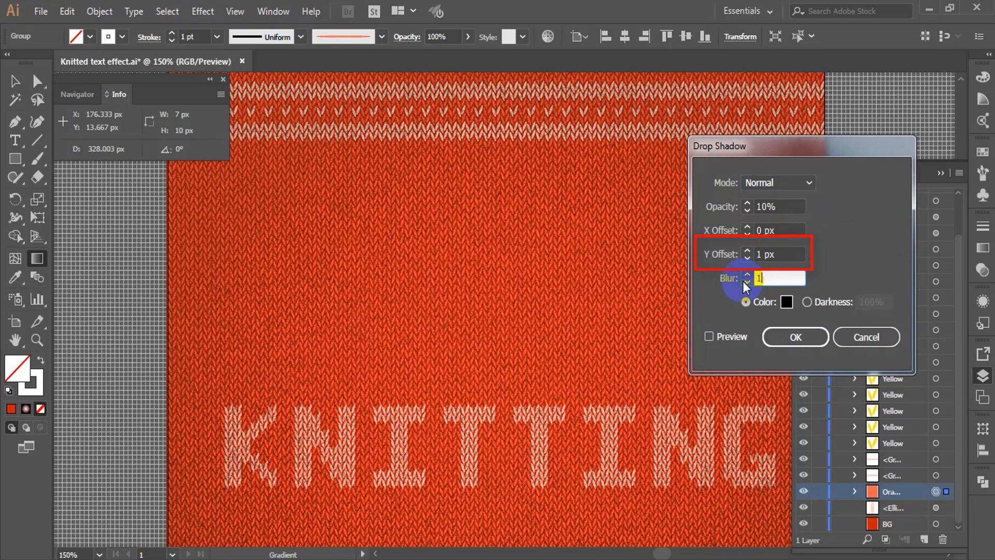
left_click(798, 337)
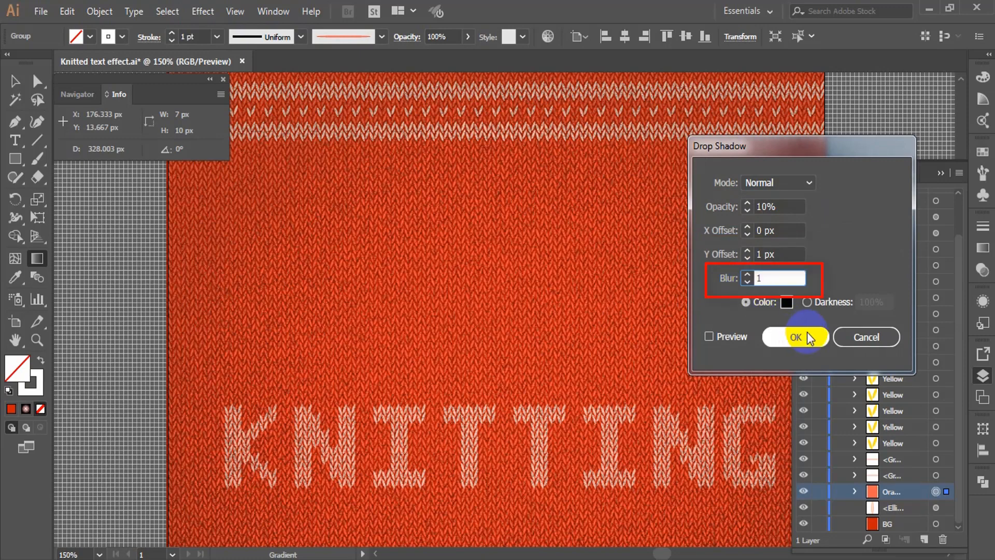
- Confirm black (000000) as the second drop shadow's color and apply the shadow to the orange stitch group
left_click(786, 303)
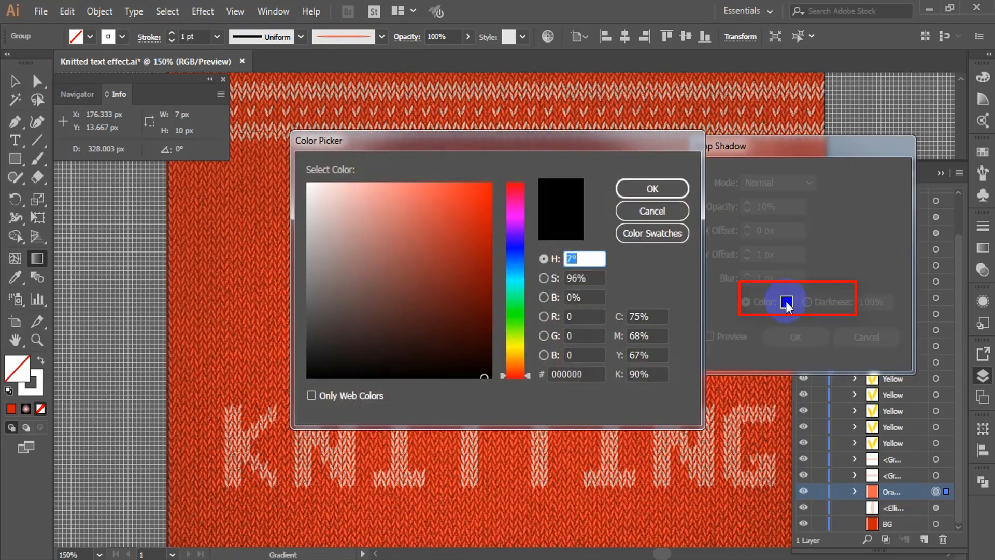
left_click(652, 188)
left_click(801, 337)
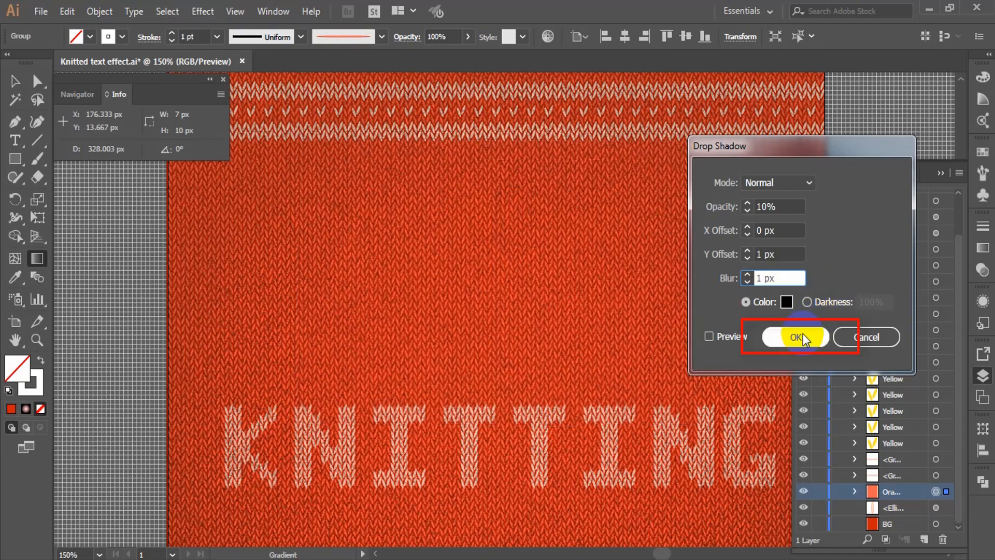
left_click(803, 333)
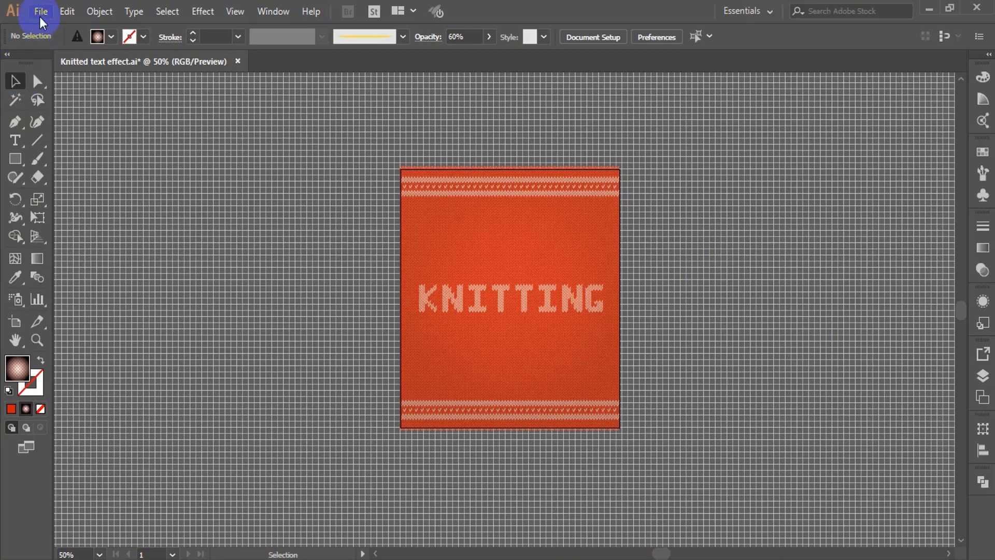
- Save the document to the Desktop as the Adobe Illustrator file Knitted text effect, replacing the existing file and accepting the default save options
left_click(39, 16)
left_click(95, 153)
key("Return")
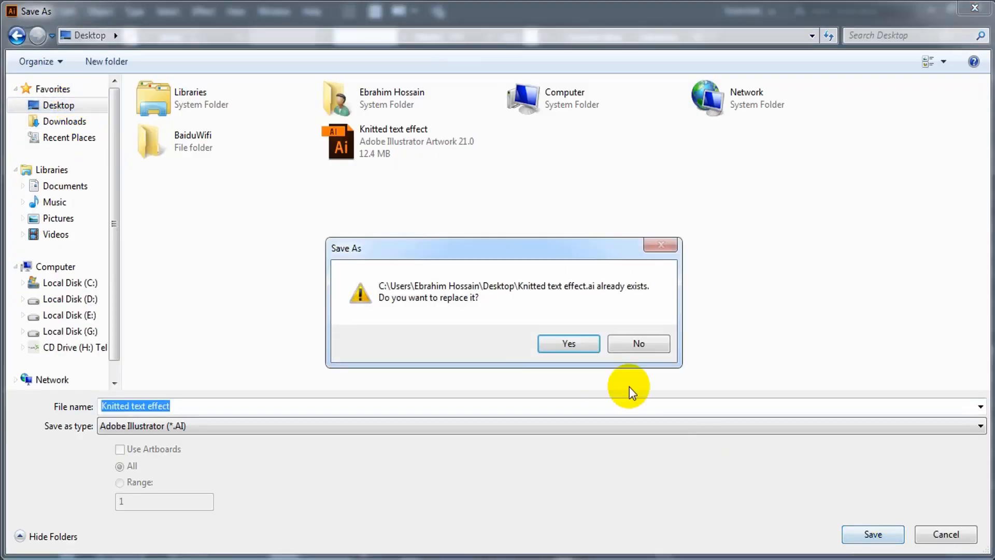
left_click(579, 340)
key("Return")
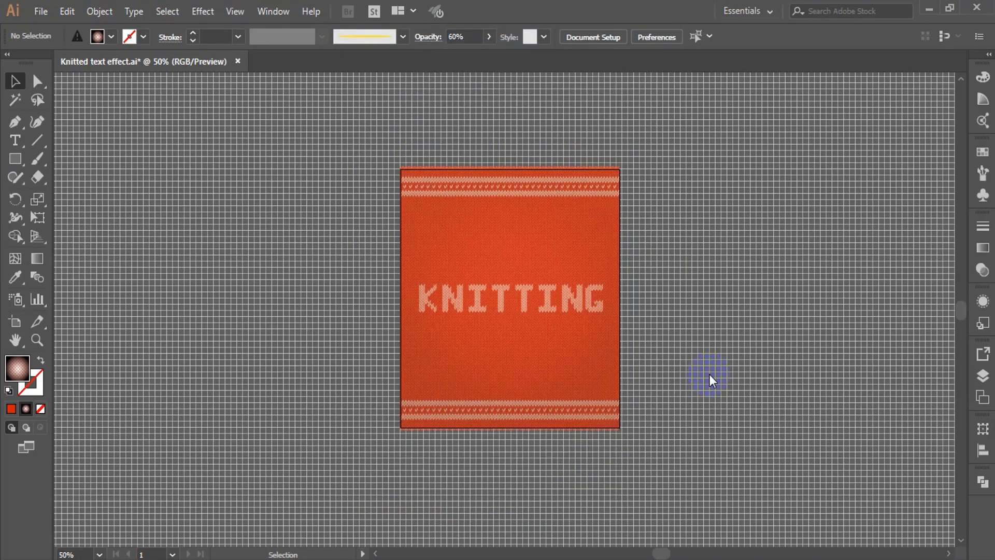
- Export the artwork to the Desktop as an RGB JPEG at Maximum quality 10, keeping Medium (150 ppi) resolution
left_click(40, 11)
mouse_move(155, 282)
left_click(278, 304)
left_click(69, 108)
left_click(506, 425)
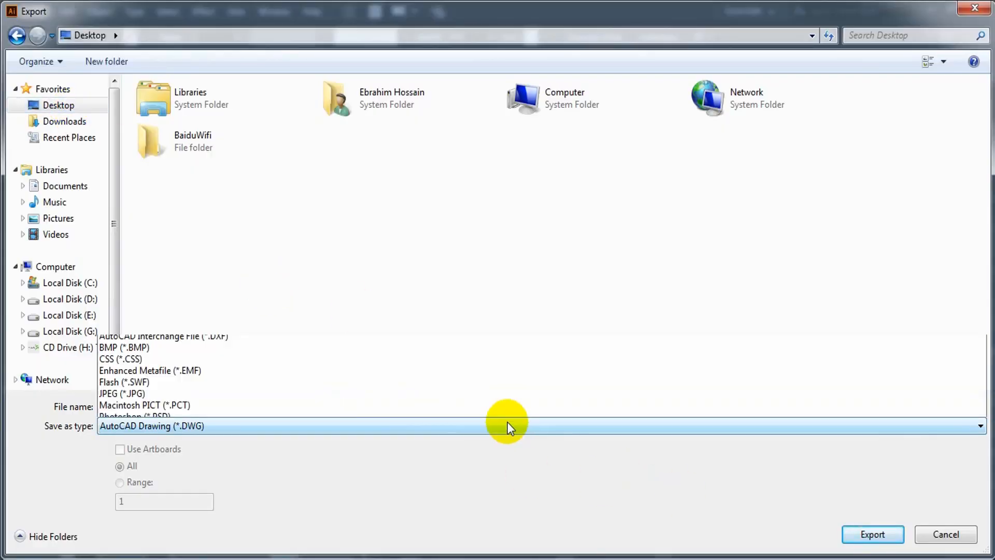
left_click(259, 391)
left_click(858, 531)
left_click(527, 244)
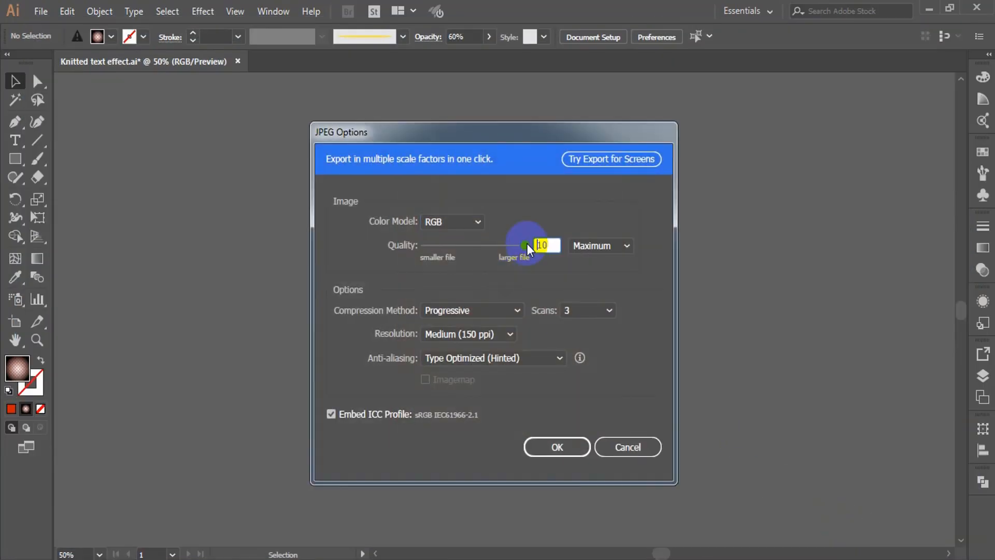
left_click(564, 446)
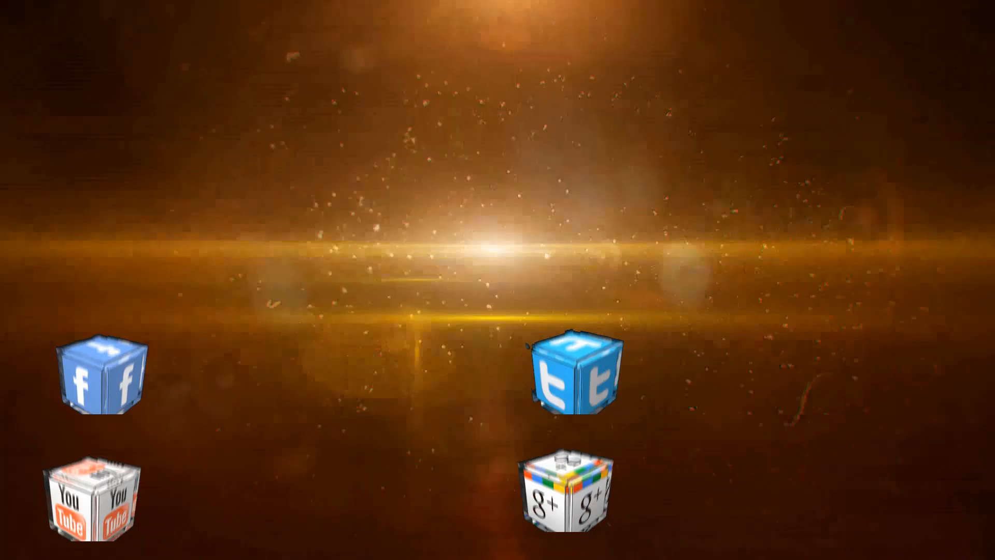